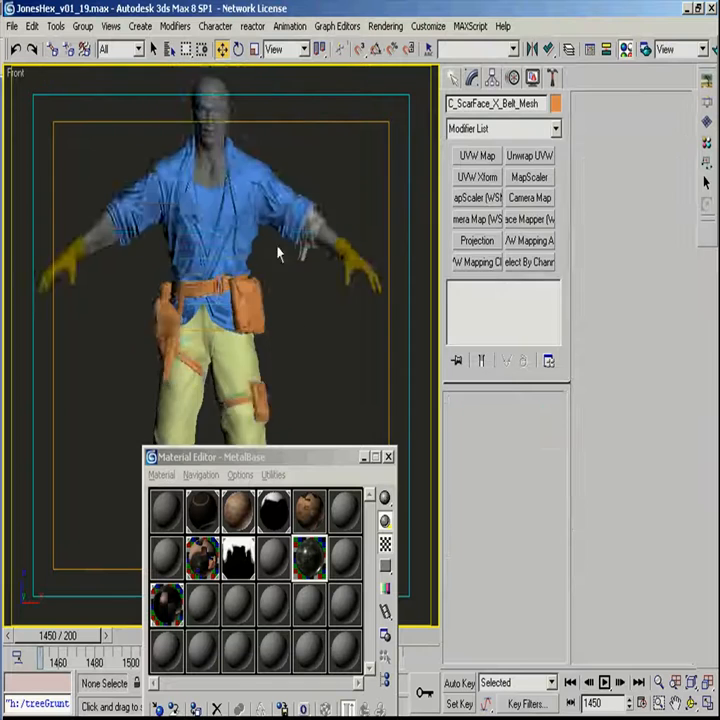
Step: Select the insideMouth object by name and hide it, working from the right view
{"action": "scroll", "coordinate": [295, 318], "scroll_direction": "up", "scroll_amount": 2}
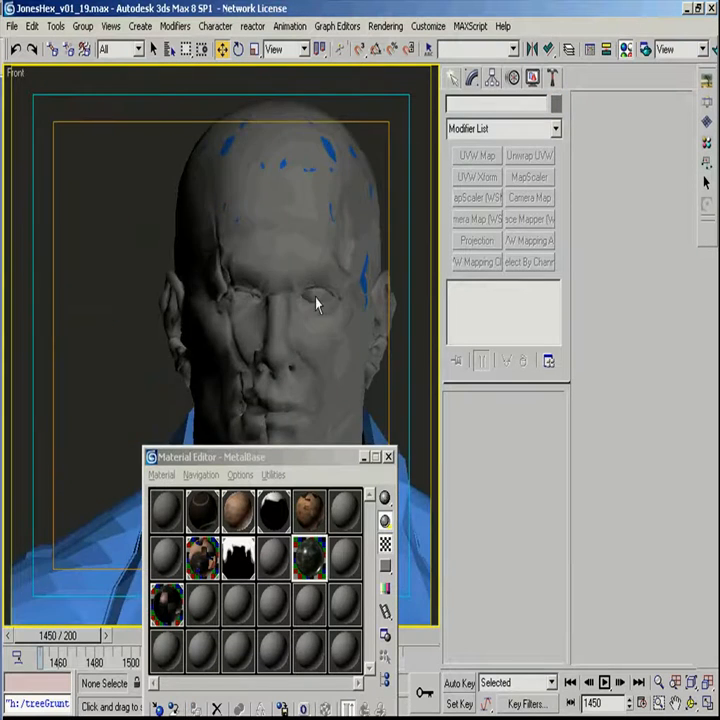
{"action": "scroll", "coordinate": [314, 300], "scroll_direction": "down", "scroll_amount": 6}
{"action": "middle_click_drag", "start_coordinate": [301, 289], "coordinate": [297, 235]}
{"action": "key", "text": "r"}
{"action": "scroll", "coordinate": [266, 201], "scroll_direction": "down", "scroll_amount": 3}
{"action": "middle_click_drag", "start_coordinate": [264, 199], "coordinate": [258, 345]}
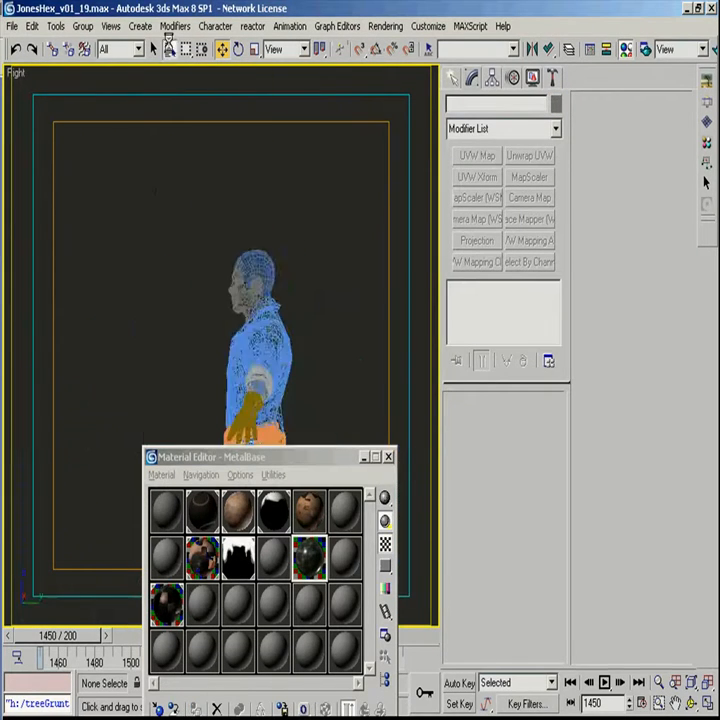
{"action": "key", "text": "h"}
{"action": "left_click", "coordinate": [170, 252]}
{"action": "left_click", "coordinate": [492, 588]}
{"action": "scroll", "coordinate": [270, 305], "scroll_direction": "up", "scroll_amount": 10}
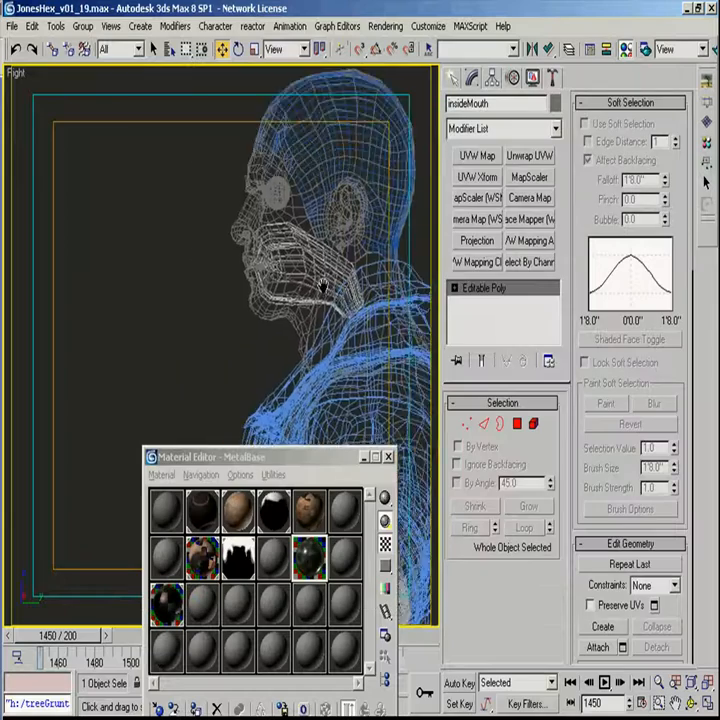
{"action": "middle_click_drag", "start_coordinate": [262, 225], "coordinate": [368, 265], "text": "alt"}
{"action": "scroll", "coordinate": [368, 265], "scroll_direction": "up", "scroll_amount": 3}
{"action": "right_click", "coordinate": [322, 242]}
{"action": "left_click", "coordinate": [341, 215]}
{"action": "key", "text": "f"}
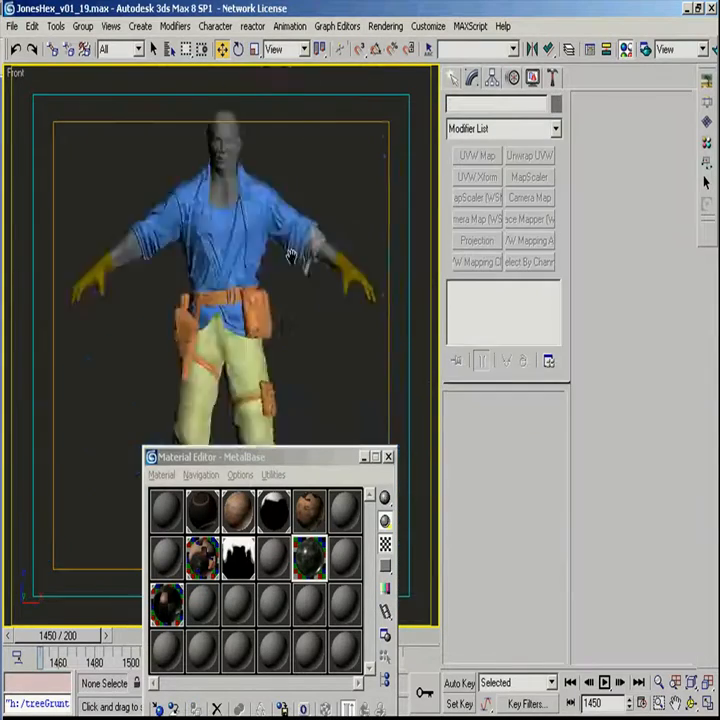
Step: Select the character's gloves and activate the 13 - Default Multi/Sub-Object material in the Material Editor
{"action": "scroll", "coordinate": [334, 244], "scroll_direction": "up", "scroll_amount": 4}
{"action": "scroll", "coordinate": [357, 270], "scroll_direction": "up", "scroll_amount": 2}
{"action": "scroll", "coordinate": [357, 270], "scroll_direction": "down", "scroll_amount": 1}
{"action": "middle_click_drag", "start_coordinate": [357, 270], "coordinate": [322, 221]}
{"action": "scroll", "coordinate": [322, 221], "scroll_direction": "down", "scroll_amount": 6}
{"action": "left_click_drag", "start_coordinate": [304, 459], "coordinate": [535, 405]}
{"action": "middle_click_drag", "start_coordinate": [332, 387], "coordinate": [328, 417]}
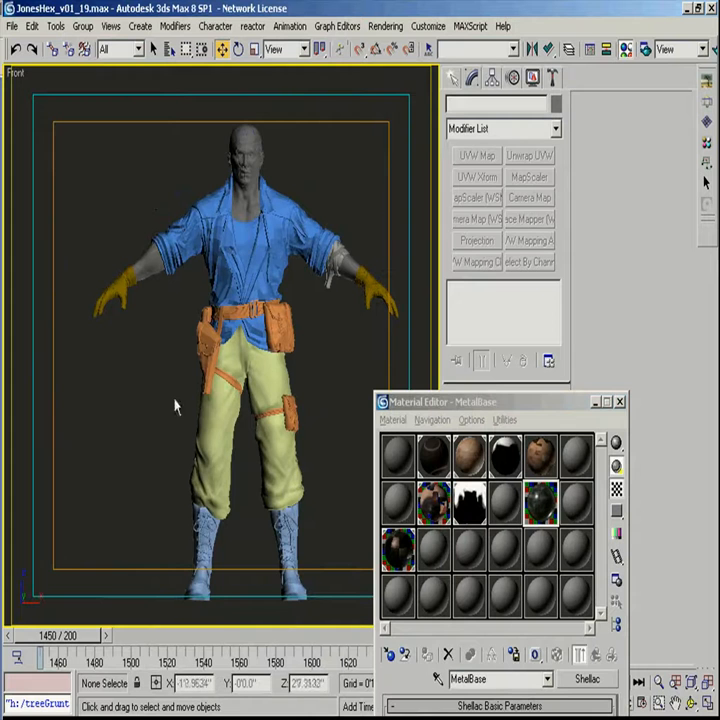
{"action": "left_click", "coordinate": [145, 260]}
{"action": "left_click", "coordinate": [115, 290]}
{"action": "left_click", "coordinate": [398, 548]}
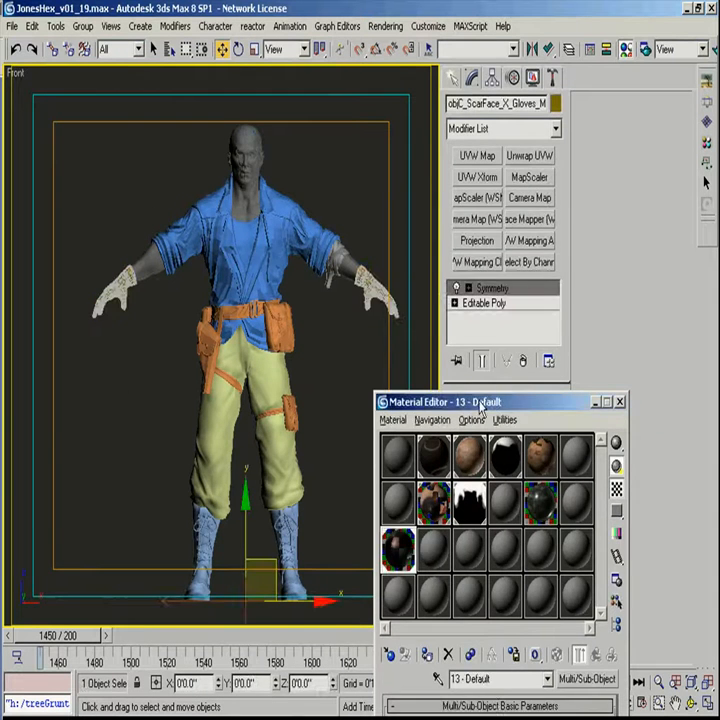
Step: Check which objects use the 13 - Default material and rename that material Clothes
{"action": "left_click_drag", "start_coordinate": [429, 402], "coordinate": [444, 225]}
{"action": "left_click", "coordinate": [631, 448]}
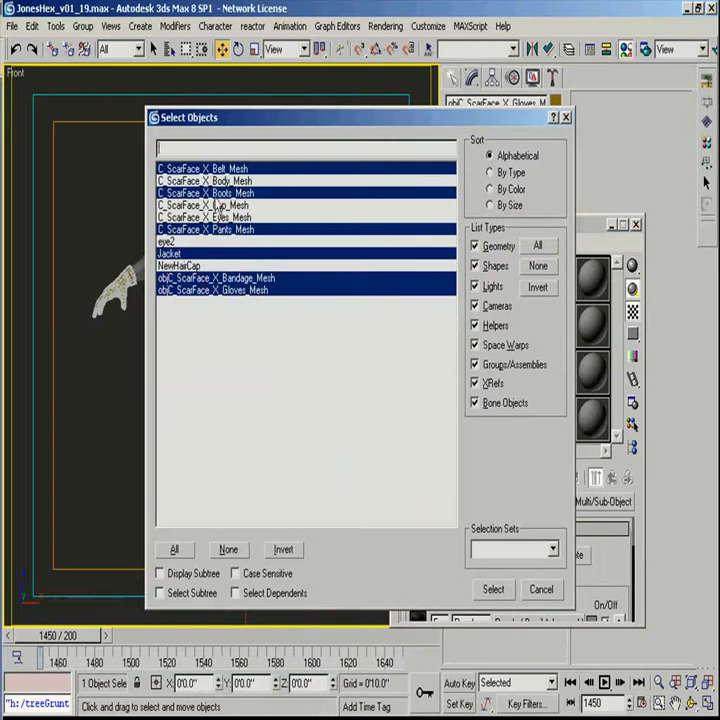
{"action": "left_click", "coordinate": [541, 588]}
{"action": "left_click", "coordinate": [458, 340]}
{"action": "left_click", "coordinate": [410, 378]}
{"action": "type", "text": "Clothes"}
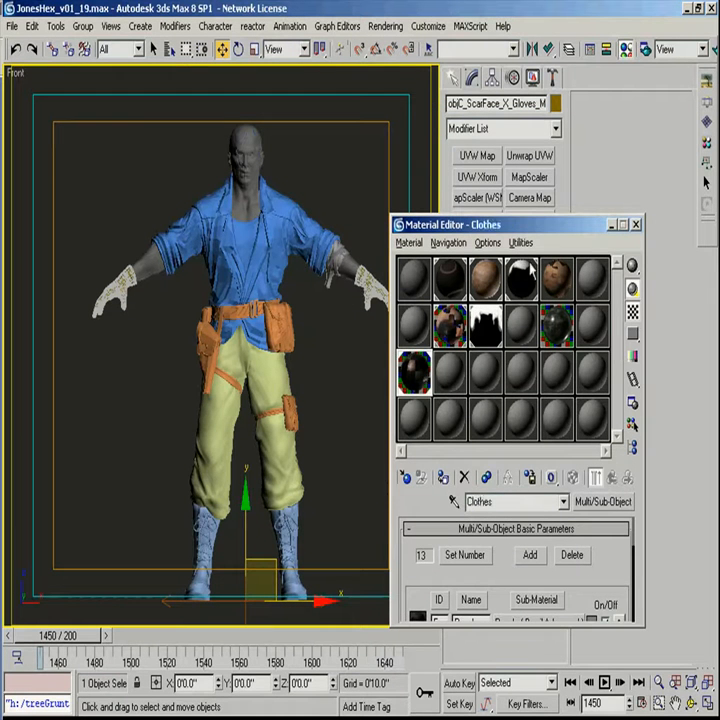
Step: Rename the three-part skin-textured Multi/Sub-Object material bp and check the HairDens map and the 24 - Default material
{"action": "left_click", "coordinate": [560, 282]}
{"action": "left_click_drag", "start_coordinate": [514, 507], "coordinate": [375, 489]}
{"action": "type", "text": "bp"}
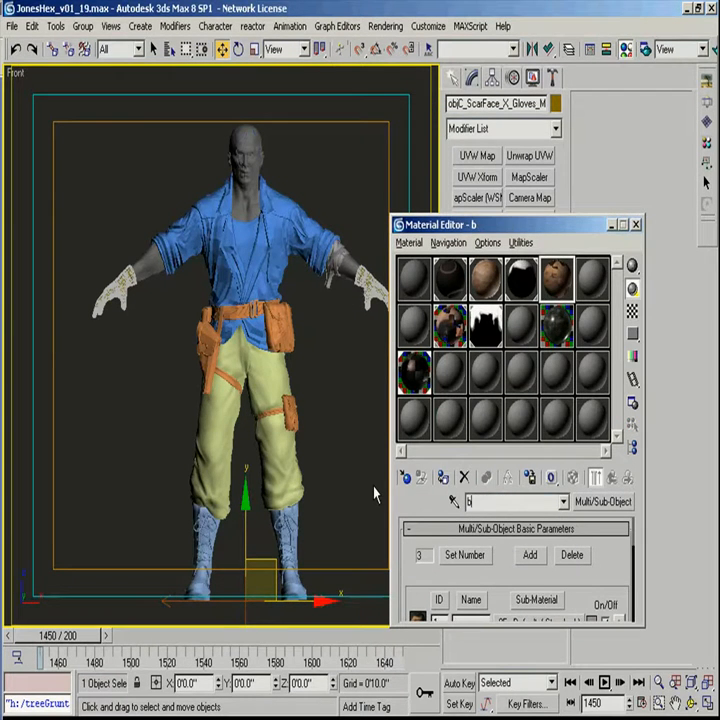
{"action": "left_click", "coordinate": [560, 328]}
{"action": "left_click", "coordinate": [488, 328]}
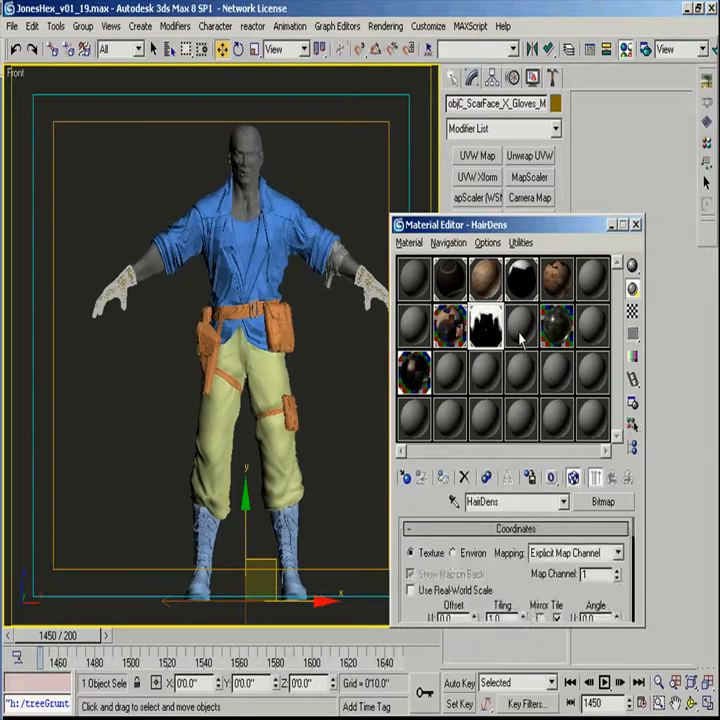
{"action": "left_click", "coordinate": [521, 328]}
Step: Examine the character's jacket, belt, trousers and boots up close from the front
{"action": "middle_click_drag", "start_coordinate": [286, 366], "coordinate": [278, 418]}
{"action": "left_click", "coordinate": [299, 410]}
{"action": "middle_click_drag", "start_coordinate": [294, 462], "coordinate": [295, 382]}
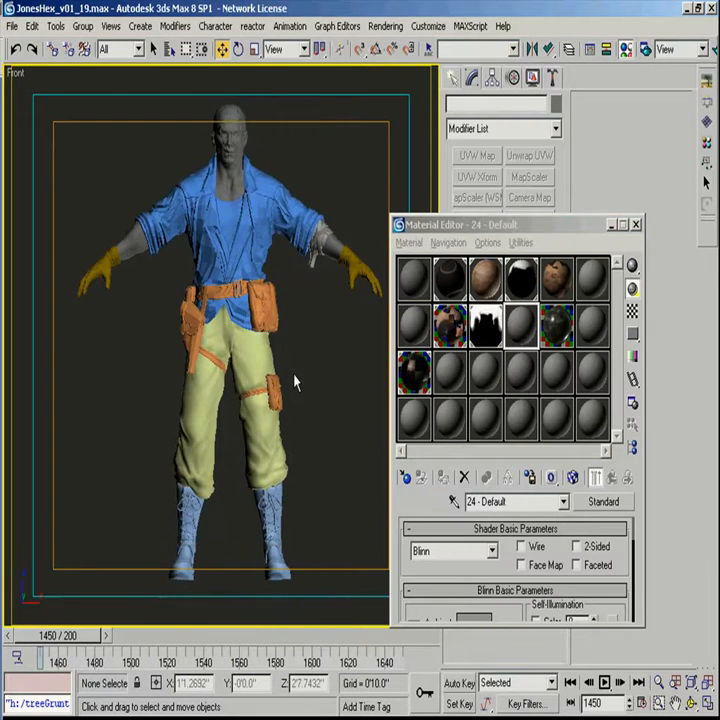
{"action": "mouse_move", "coordinate": [269, 200]}
{"action": "middle_mouse_down"}
{"action": "mouse_move", "coordinate": [270, 341]}
{"action": "mouse_move", "coordinate": [269, 189]}
{"action": "middle_mouse_up"}
{"action": "scroll", "coordinate": [270, 341], "scroll_direction": "up", "scroll_amount": 3}
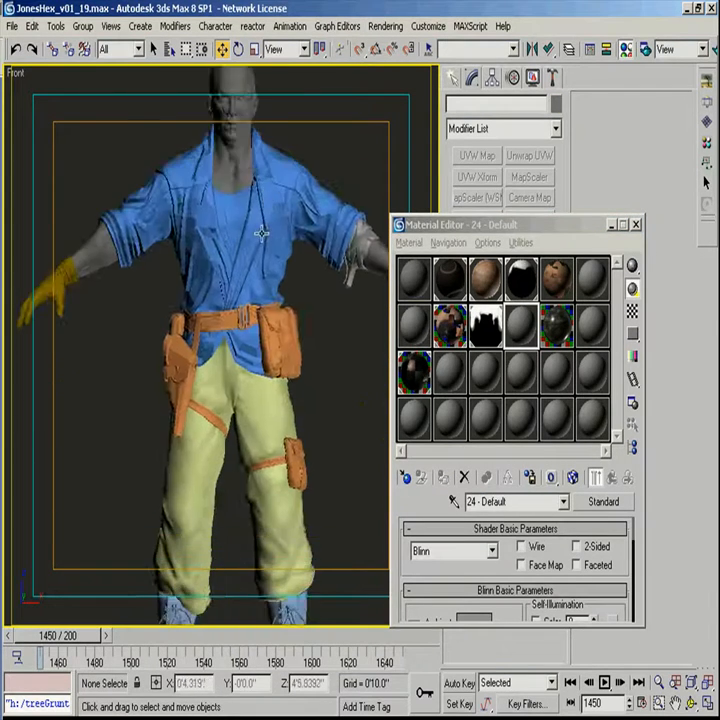
{"action": "left_click", "coordinate": [261, 235]}
{"action": "middle_click_drag", "start_coordinate": [274, 401], "coordinate": [271, 304]}
{"action": "left_click", "coordinate": [344, 256]}
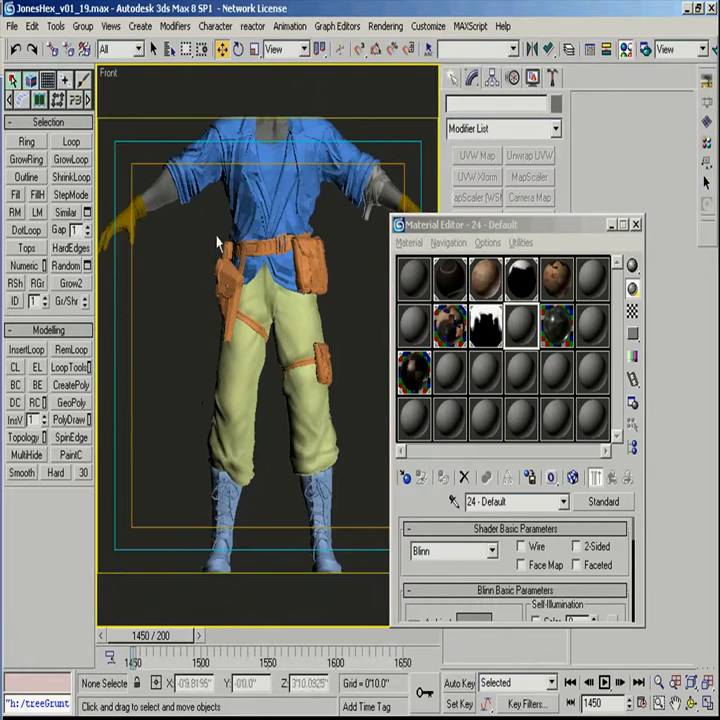
Step: Smooth the jacket and the gloves
{"action": "middle_click_drag", "start_coordinate": [217, 239], "coordinate": [227, 384]}
{"action": "left_click", "coordinate": [243, 301]}
{"action": "left_click", "coordinate": [22, 473]}
{"action": "left_click", "coordinate": [134, 364]}
{"action": "left_click", "coordinate": [20, 475]}
Step: Smooth the belt mesh and check its surface with edged faces toggled
{"action": "middle_click_drag", "start_coordinate": [221, 286], "coordinate": [211, 141]}
{"action": "left_click", "coordinate": [194, 510]}
{"action": "middle_click_drag", "start_coordinate": [299, 200], "coordinate": [288, 355]}
{"action": "scroll", "coordinate": [286, 362], "scroll_direction": "up", "scroll_amount": 4}
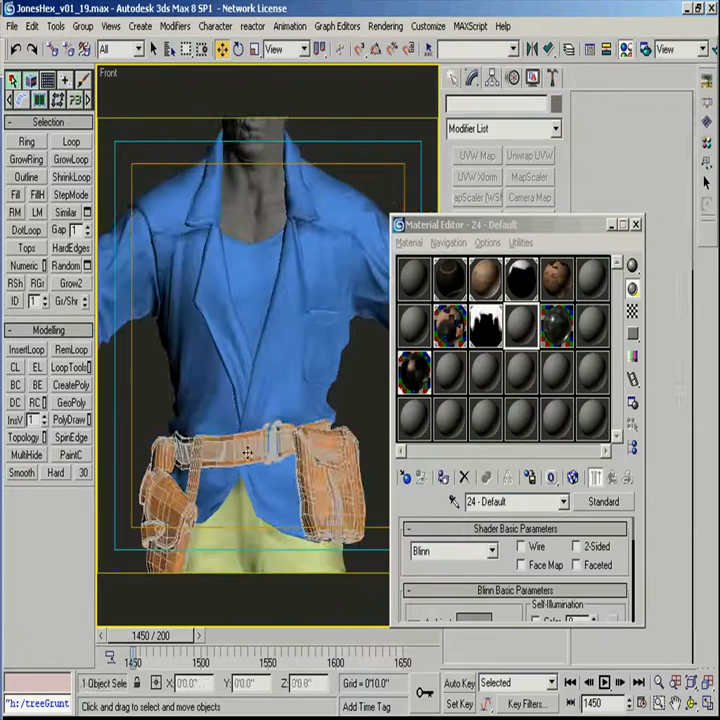
{"action": "left_click", "coordinate": [252, 452]}
{"action": "left_click", "coordinate": [28, 471]}
{"action": "key", "text": "F4"}
{"action": "key", "text": "F4"}
Step: Examine the forearm bandage and the whole character from an angled view
{"action": "middle_click_drag", "start_coordinate": [318, 281], "coordinate": [410, 360]}
{"action": "scroll", "coordinate": [310, 358], "scroll_direction": "down", "scroll_amount": 5}
{"action": "left_click", "coordinate": [360, 408]}
{"action": "left_click", "coordinate": [367, 388]}
{"action": "middle_click_drag", "start_coordinate": [410, 360], "coordinate": [317, 378]}
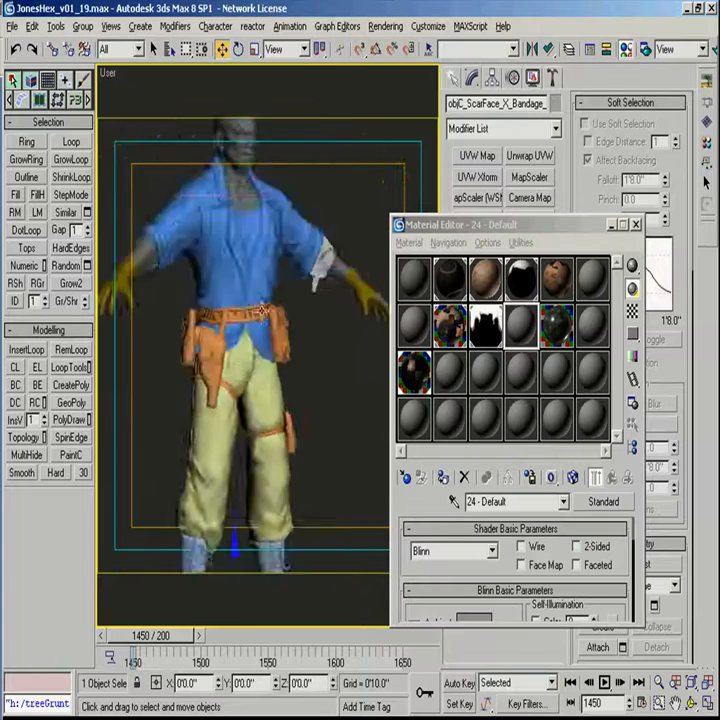
{"action": "scroll", "coordinate": [317, 378], "scroll_direction": "down", "scroll_amount": 3}
{"action": "left_click", "coordinate": [317, 378]}
{"action": "scroll", "coordinate": [284, 334], "scroll_direction": "up", "scroll_amount": 3}
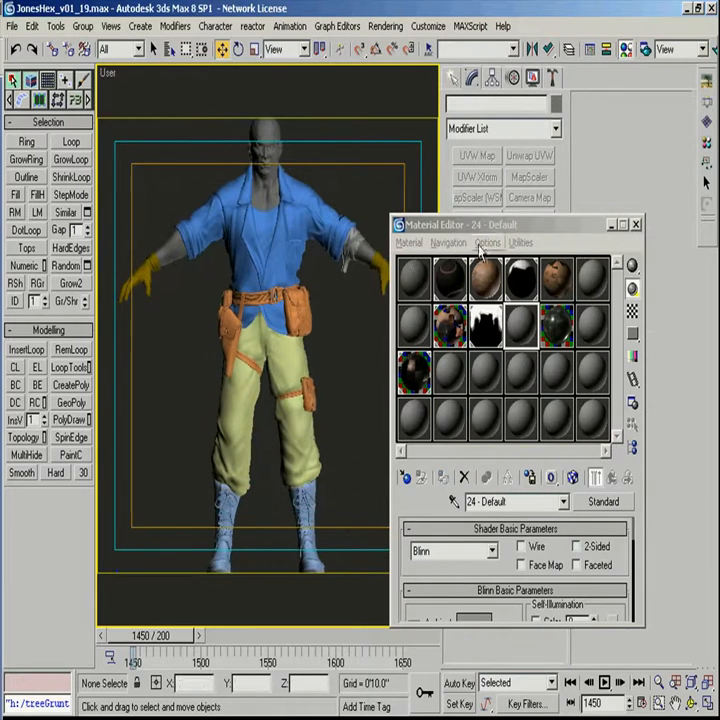
Step: Close the Material Editor and check the jacket and the character's other separate meshes by selecting them one by one
{"action": "left_click", "coordinate": [635, 224]}
{"action": "left_click", "coordinate": [318, 300]}
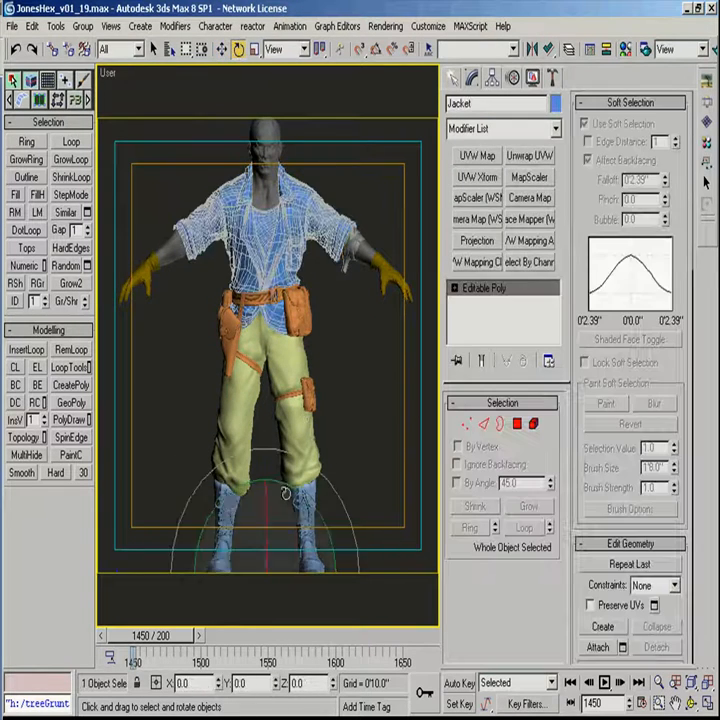
{"action": "left_click", "coordinate": [299, 440]}
{"action": "left_click", "coordinate": [300, 505]}
{"action": "left_click", "coordinate": [376, 381]}
{"action": "left_click", "coordinate": [270, 297]}
{"action": "left_click", "coordinate": [376, 381]}
{"action": "left_click", "coordinate": [309, 405]}
{"action": "left_click", "coordinate": [342, 381]}
{"action": "left_click", "coordinate": [333, 333]}
{"action": "left_click", "coordinate": [389, 345]}
{"action": "left_click", "coordinate": [255, 205]}
Step: Try to create a Biped over the legs of the character in the front view, and delete it
{"action": "key", "text": "f"}
{"action": "left_click", "coordinate": [336, 300]}
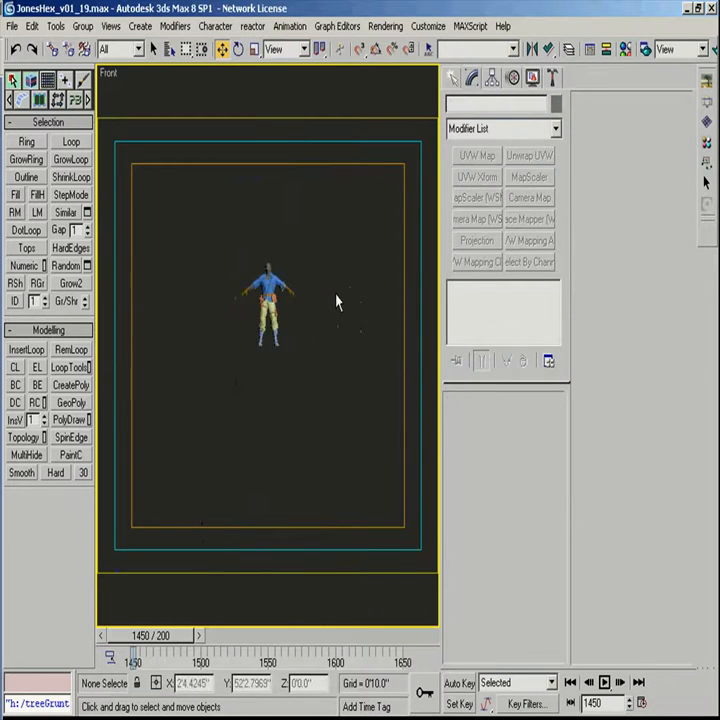
{"action": "key", "text": "z"}
{"action": "left_click", "coordinate": [455, 82]}
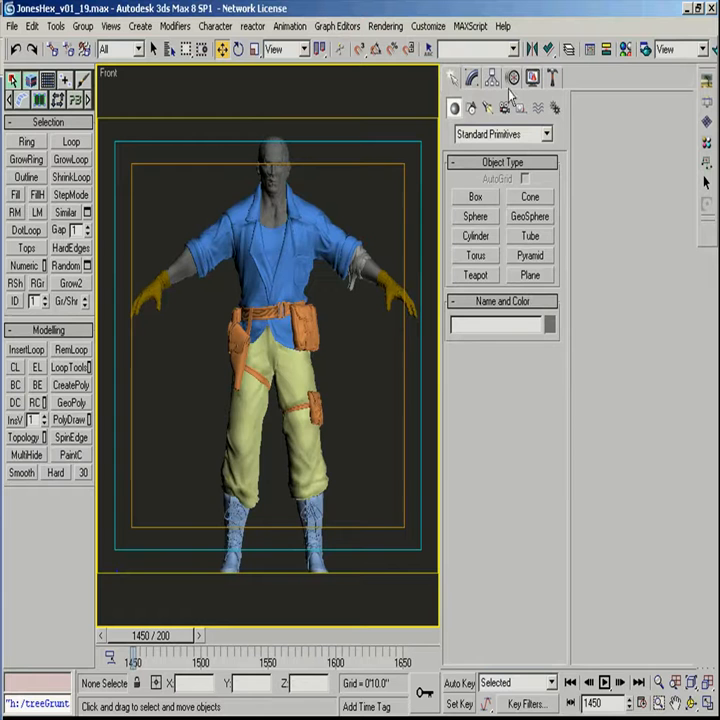
{"action": "left_click", "coordinate": [554, 108]}
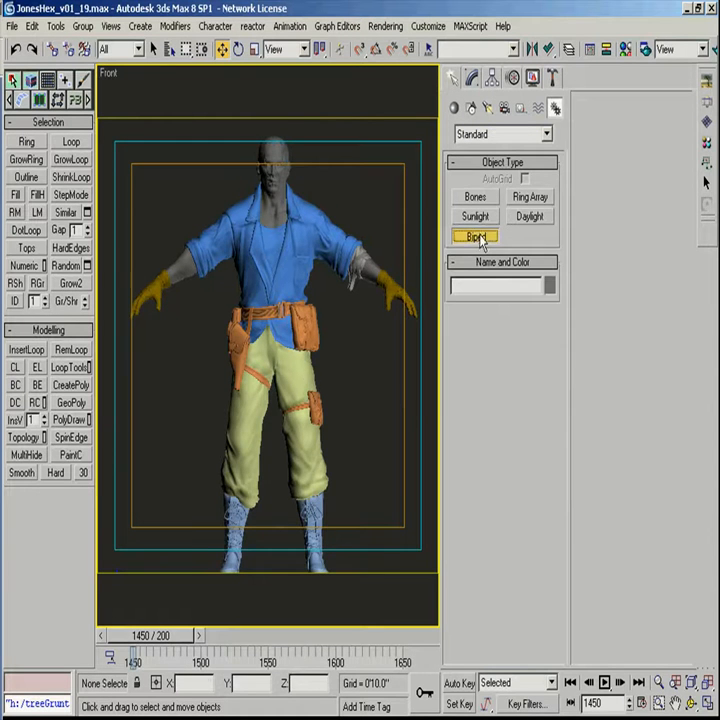
{"action": "left_click", "coordinate": [476, 237]}
{"action": "left_click_drag", "start_coordinate": [286, 405], "coordinate": [334, 302]}
{"action": "key", "text": "w"}
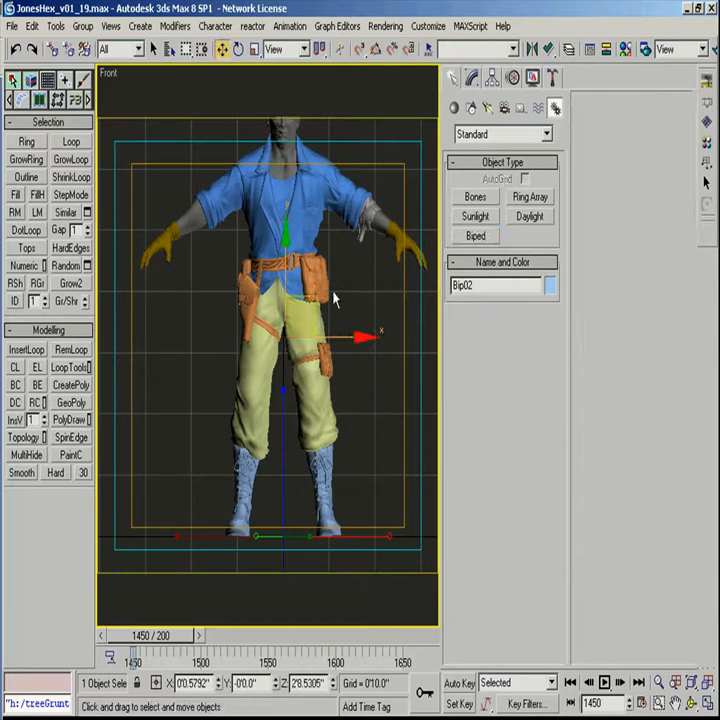
{"action": "left_click_drag", "start_coordinate": [316, 345], "coordinate": [383, 372]}
{"action": "middle_click_drag", "start_coordinate": [383, 372], "coordinate": [344, 285], "text": "alt"}
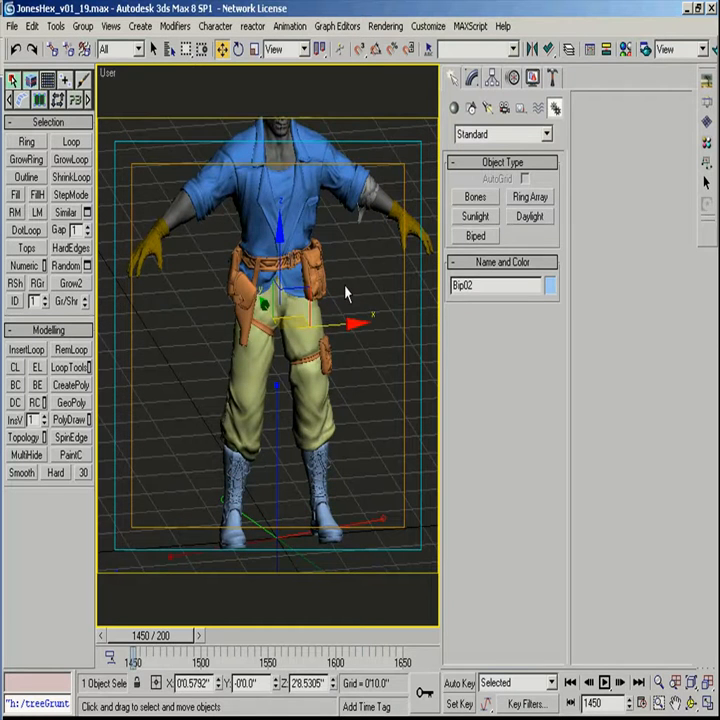
{"action": "key", "text": "Delete"}
Step: Try to create a new Biped beside the character in the angled view
{"action": "left_click", "coordinate": [476, 236]}
{"action": "left_click_drag", "start_coordinate": [345, 368], "coordinate": [352, 230]}
{"action": "key", "text": "w"}
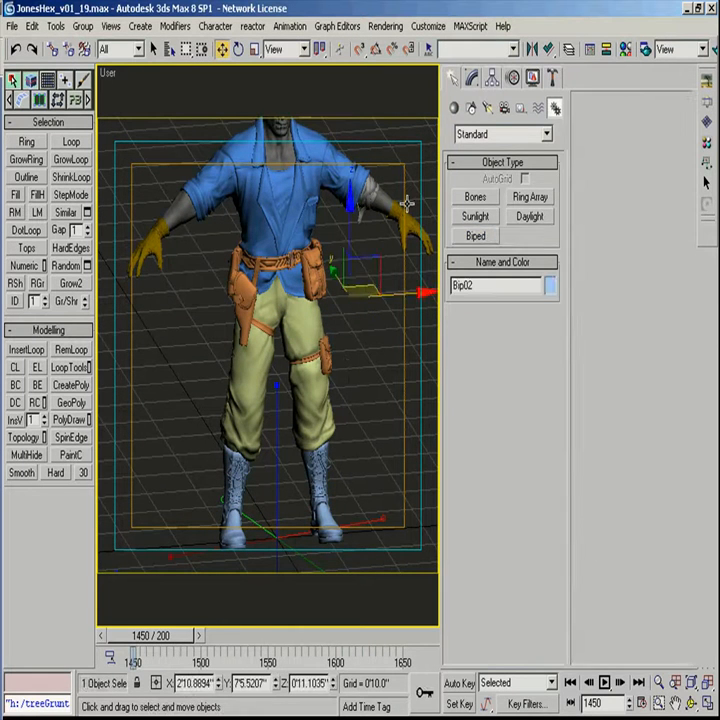
Step: Turn off category hiding for bone objects, particle systems and space warps, and inspect the model in wireframe
{"action": "left_click", "coordinate": [706, 182]}
{"action": "left_click", "coordinate": [463, 365]}
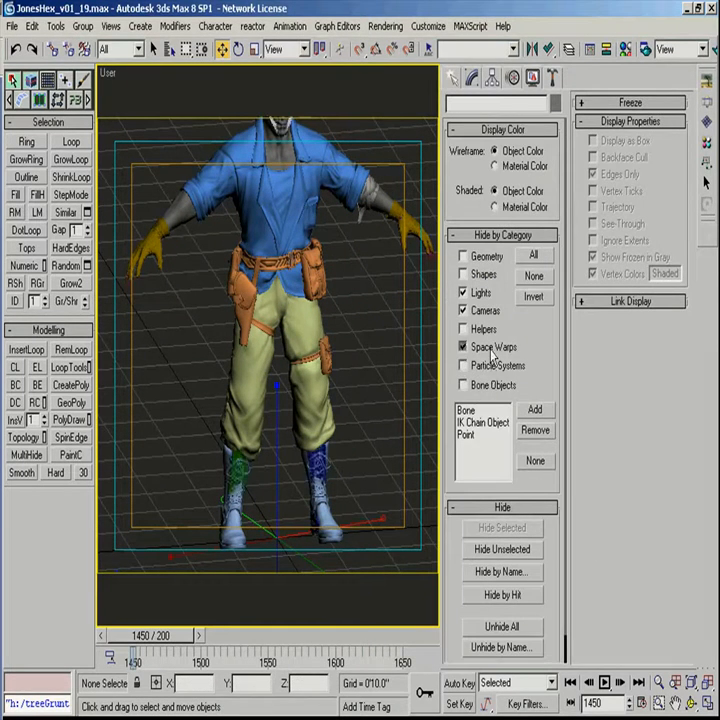
{"action": "left_click", "coordinate": [463, 346]}
{"action": "middle_click_drag", "start_coordinate": [300, 300], "coordinate": [310, 302], "text": "alt"}
{"action": "scroll", "coordinate": [310, 302], "scroll_direction": "up", "scroll_amount": 6}
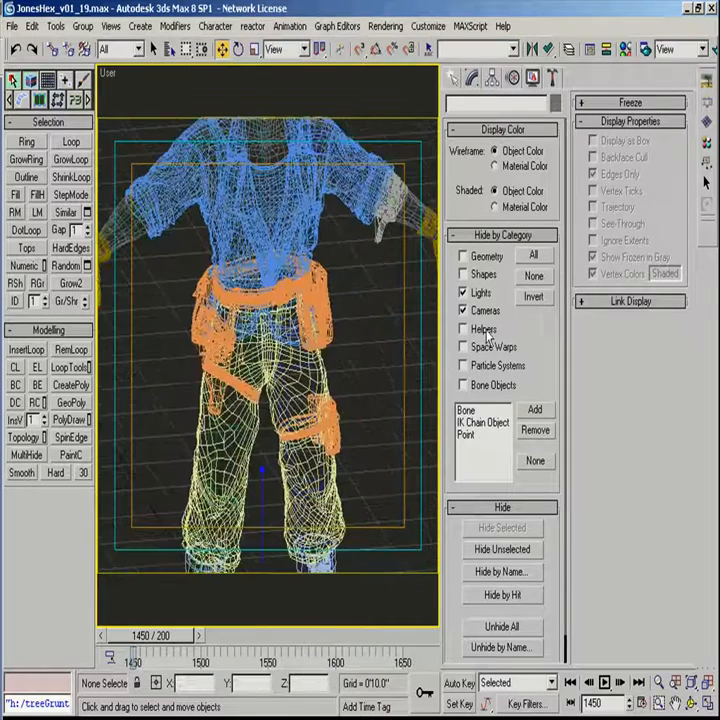
Step: Select all objects matching *bip by name, delete them, and return the viewport to shaded display
{"action": "left_click", "coordinate": [170, 48]}
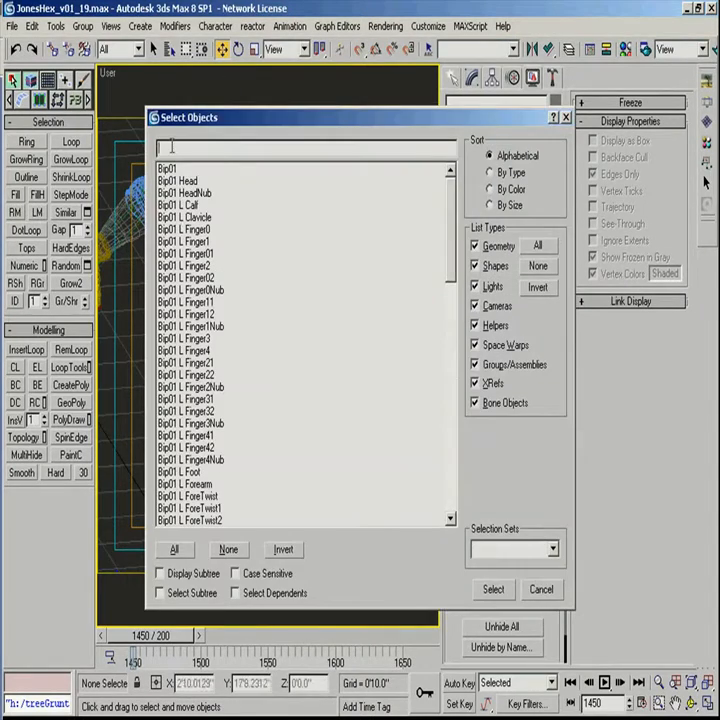
{"action": "type", "text": "*bip"}
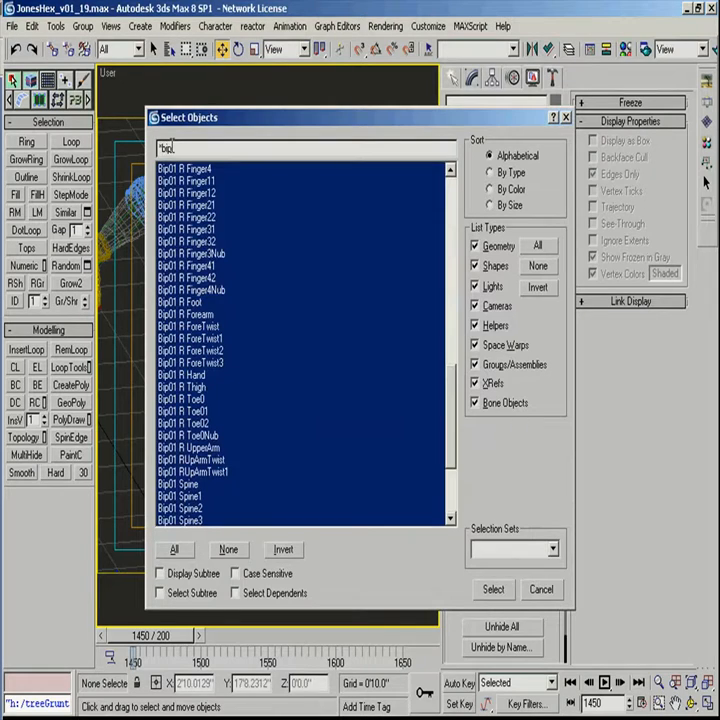
{"action": "left_click", "coordinate": [493, 589]}
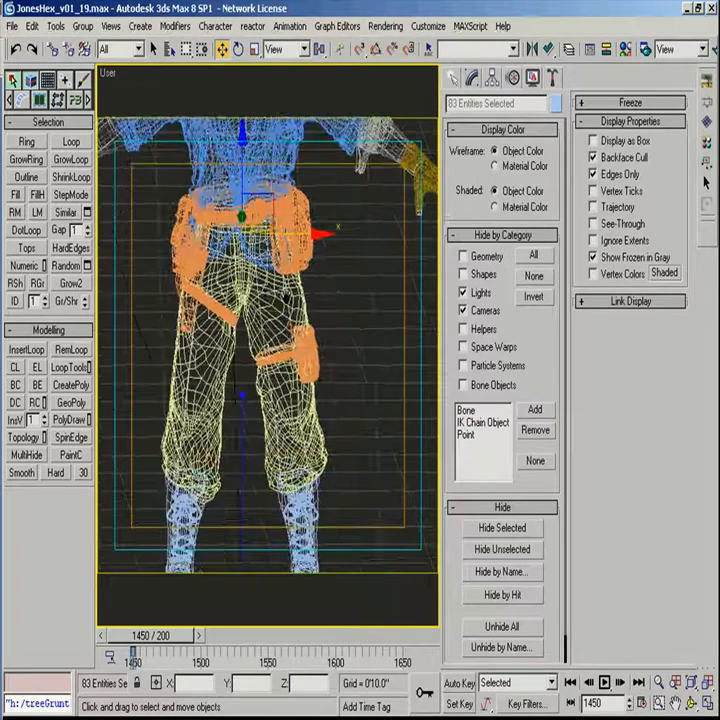
{"action": "left_click", "coordinate": [350, 310]}
{"action": "scroll", "coordinate": [376, 379], "scroll_direction": "down", "scroll_amount": 5}
{"action": "key", "text": "F3"}
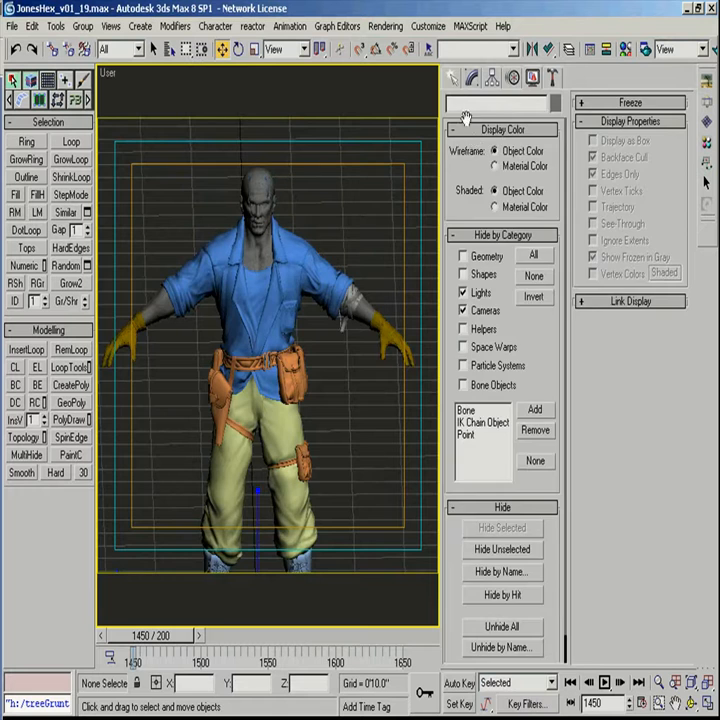
Step: Create a Biped in the front view, sized from the character's feet up to the head
{"action": "left_click", "coordinate": [453, 77]}
{"action": "left_click", "coordinate": [476, 236]}
{"action": "key", "text": "f"}
{"action": "scroll", "coordinate": [265, 430], "scroll_direction": "up", "scroll_amount": 8}
{"action": "left_click_drag", "start_coordinate": [252, 472], "coordinate": [352, 109]}
{"action": "key", "text": "w"}
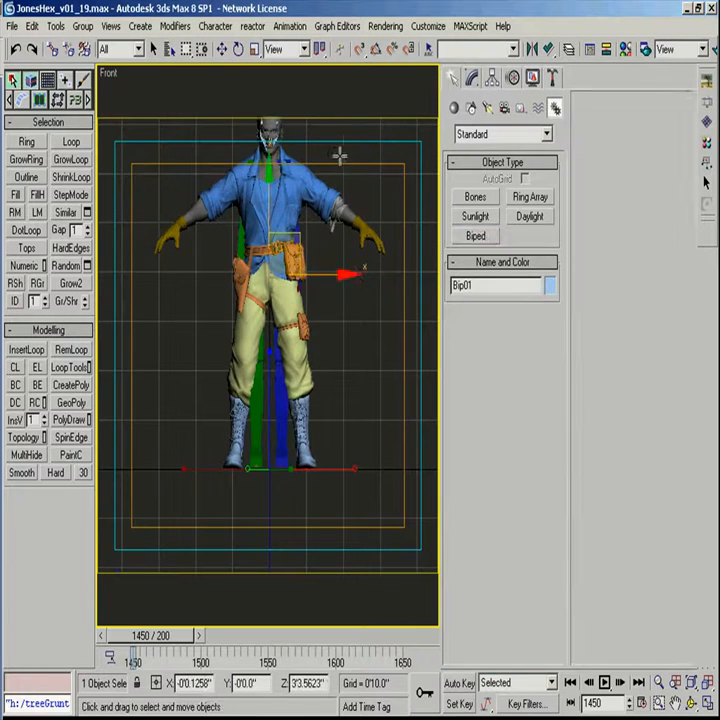
{"action": "middle_click_drag", "start_coordinate": [340, 155], "coordinate": [340, 270]}
Step: Turn on Figure Mode for the new Biped and load a saved biped file onto it
{"action": "left_click", "coordinate": [514, 80]}
{"action": "left_click", "coordinate": [463, 294]}
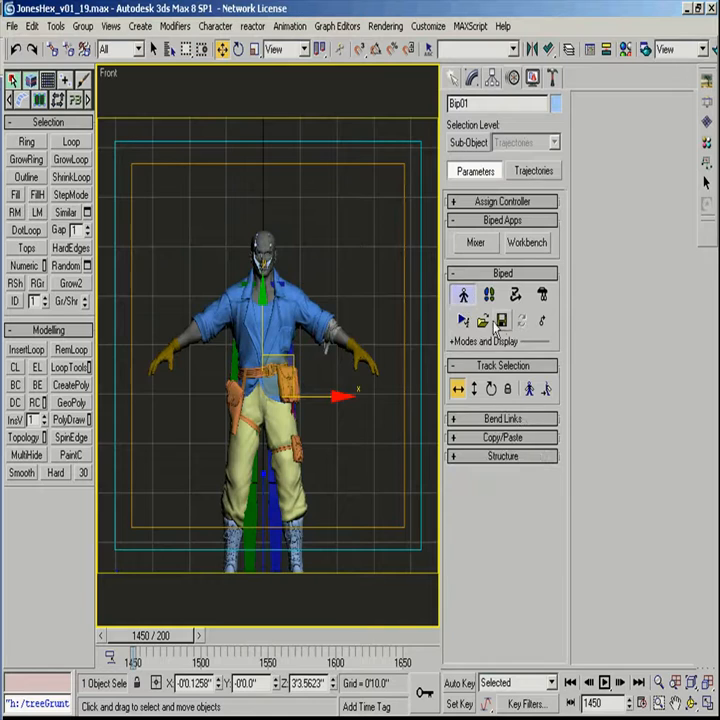
{"action": "left_click", "coordinate": [483, 320]}
{"action": "left_click", "coordinate": [33, 103]}
{"action": "left_click", "coordinate": [266, 235]}
{"action": "middle_click_drag", "start_coordinate": [307, 340], "coordinate": [287, 276]}
{"action": "key", "text": "f"}
{"action": "key", "text": "z"}
{"action": "scroll", "coordinate": [286, 276], "scroll_direction": "down", "scroll_amount": 5}
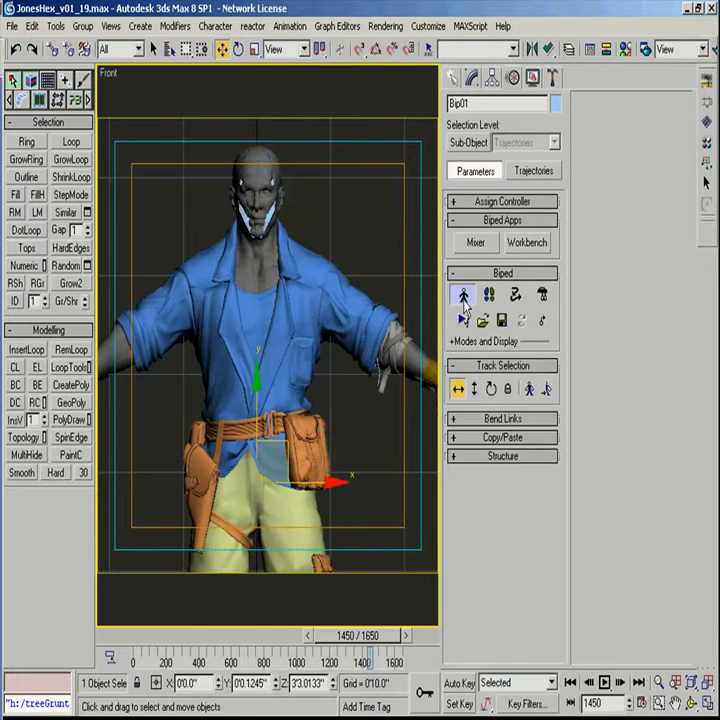
Step: Select all objects matching *bip together with the character's body mesh, and isolate them in a shaded front view
{"action": "left_click", "coordinate": [350, 345]}
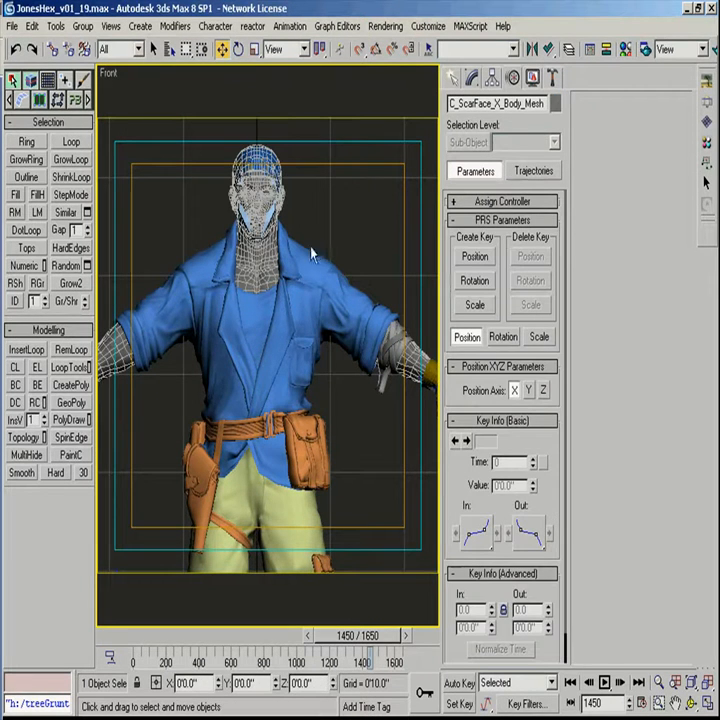
{"action": "left_click", "coordinate": [170, 51]}
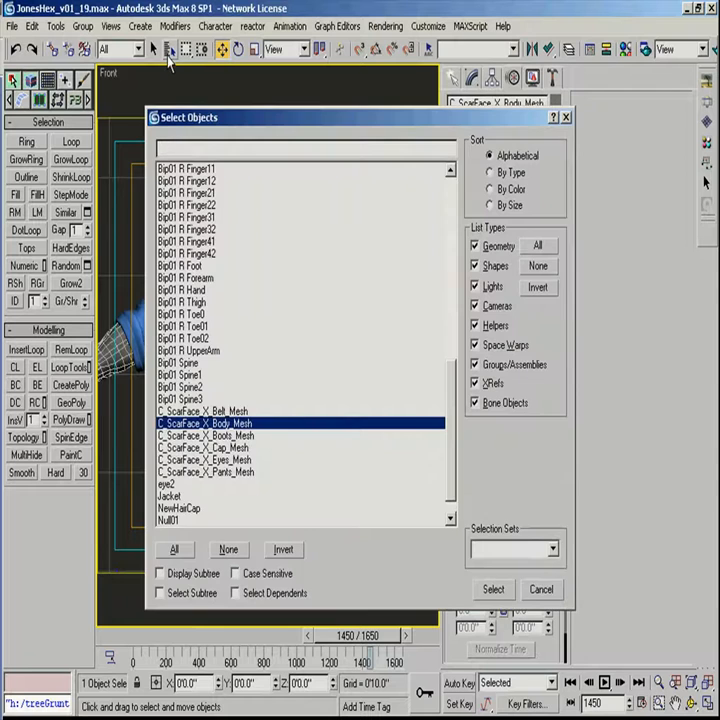
{"action": "type", "text": "*bip"}
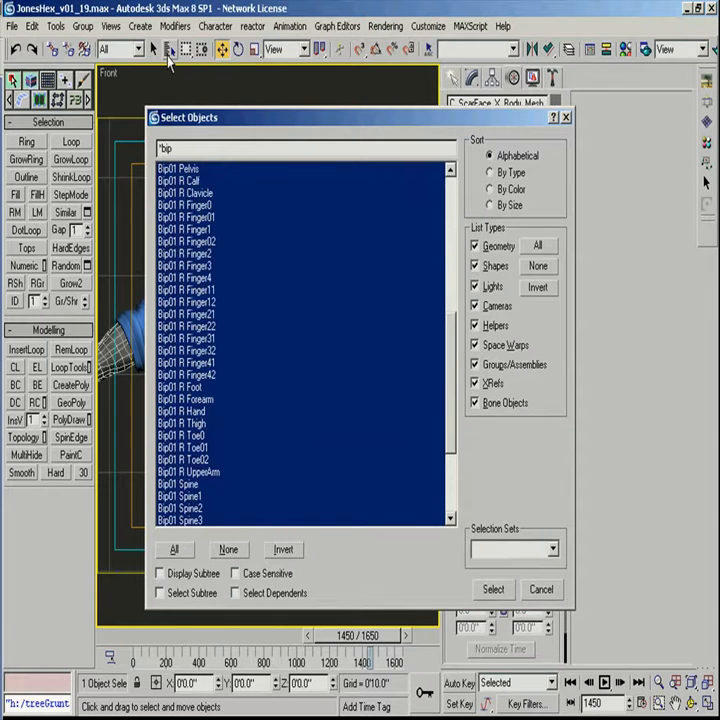
{"action": "left_click", "coordinate": [493, 594]}
{"action": "scroll", "coordinate": [309, 357], "scroll_direction": "up", "scroll_amount": 2}
{"action": "middle_click_drag", "start_coordinate": [309, 357], "coordinate": [373, 476], "text": "alt"}
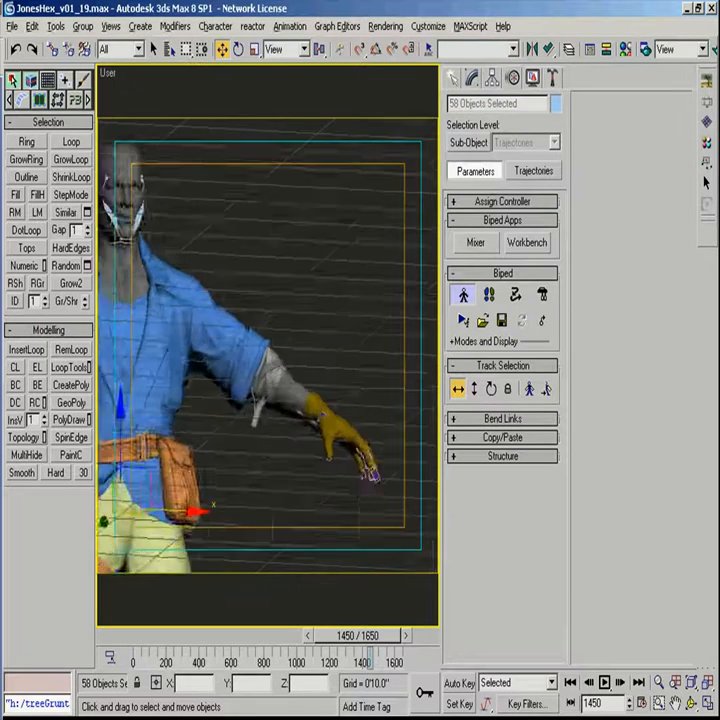
{"action": "key", "text": "F3"}
{"action": "scroll", "coordinate": [314, 438], "scroll_direction": "up", "scroll_amount": 4}
{"action": "left_click", "coordinate": [296, 458], "text": "ctrl"}
{"action": "key", "text": "alt+q"}
{"action": "key", "text": "f"}
{"action": "key", "text": "F3"}
{"action": "middle_click_drag", "start_coordinate": [335, 327], "coordinate": [312, 377]}
Step: Remove the Push modifier from the body mesh
{"action": "left_click", "coordinate": [322, 344]}
{"action": "left_click", "coordinate": [277, 332]}
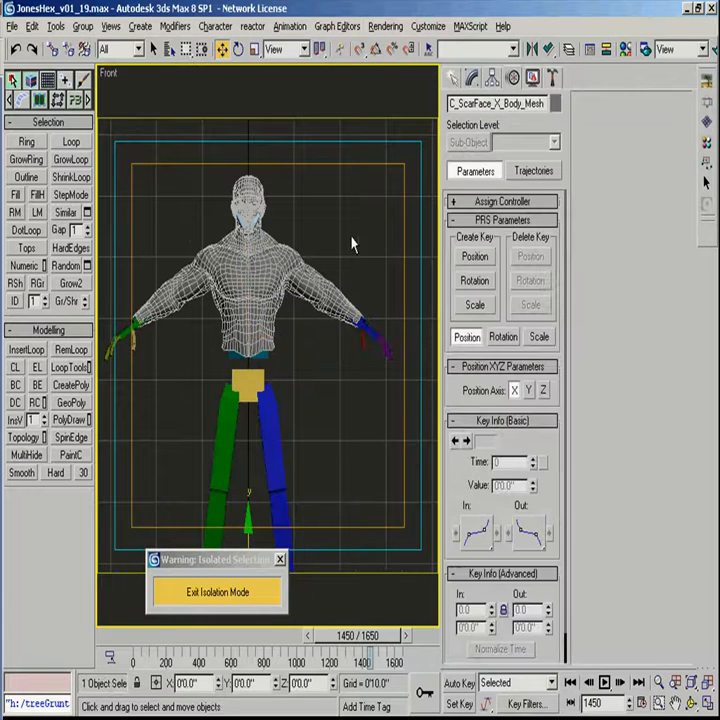
{"action": "left_click", "coordinate": [469, 80]}
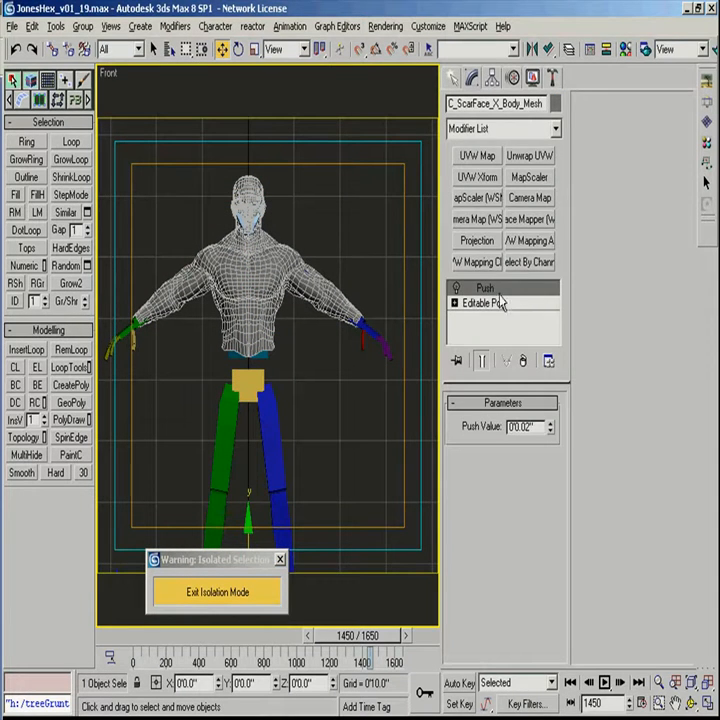
{"action": "left_click", "coordinate": [522, 361]}
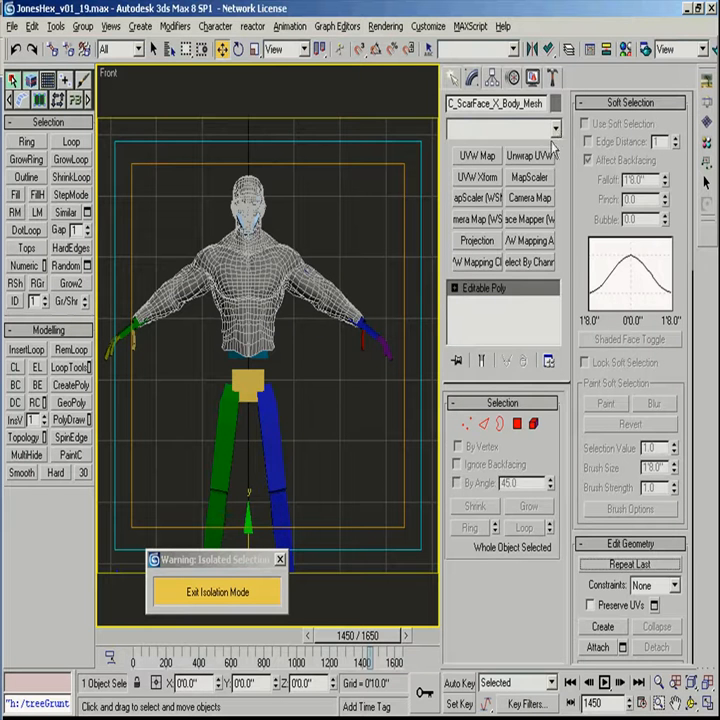
Step: Apply a Skin modifier to the body mesh
{"action": "left_click", "coordinate": [558, 130]}
{"action": "scroll", "coordinate": [558, 131], "scroll_direction": "down", "scroll_amount": 12}
{"action": "key", "text": "s"}
{"action": "key", "text": "s"}
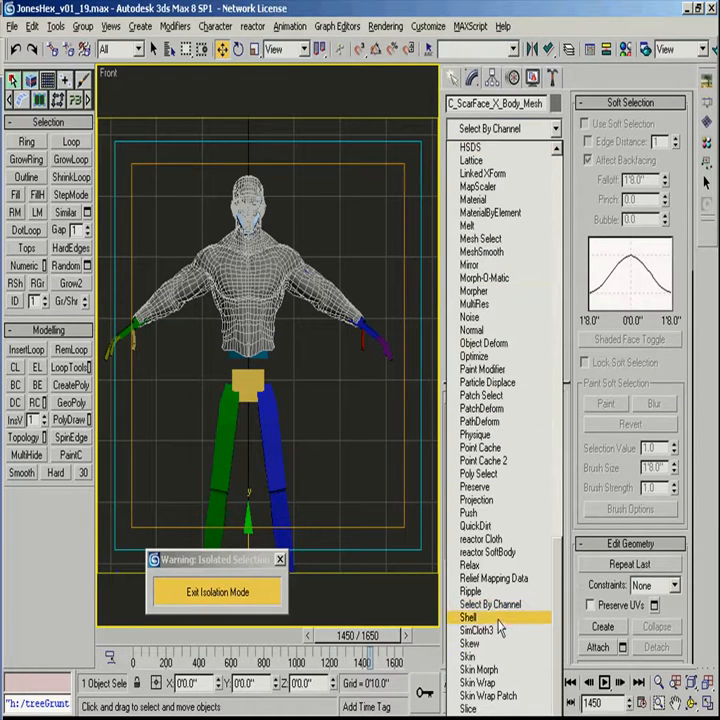
{"action": "left_click", "coordinate": [489, 658]}
{"action": "key", "text": "Return"}
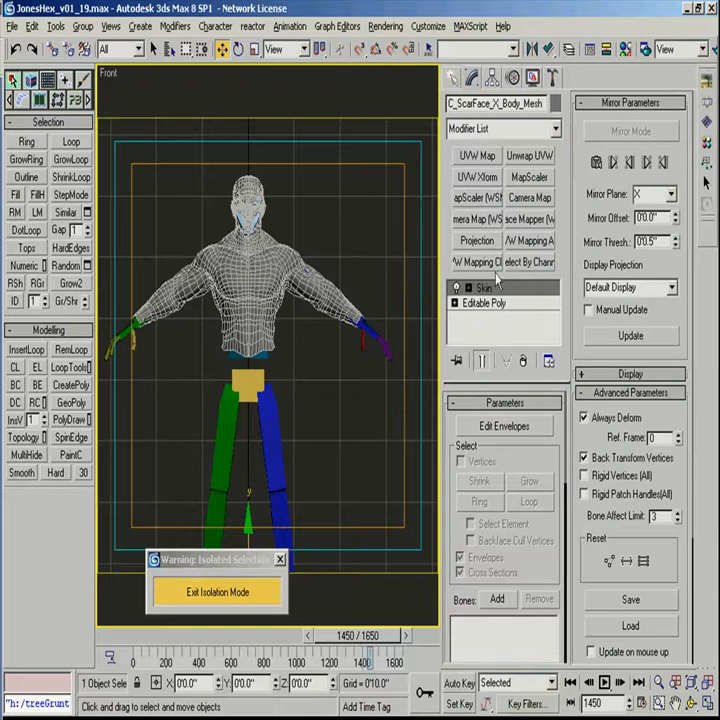
Step: Unhide all hidden objects whose names match *bip
{"action": "left_click", "coordinate": [552, 77]}
{"action": "left_click", "coordinate": [533, 77]}
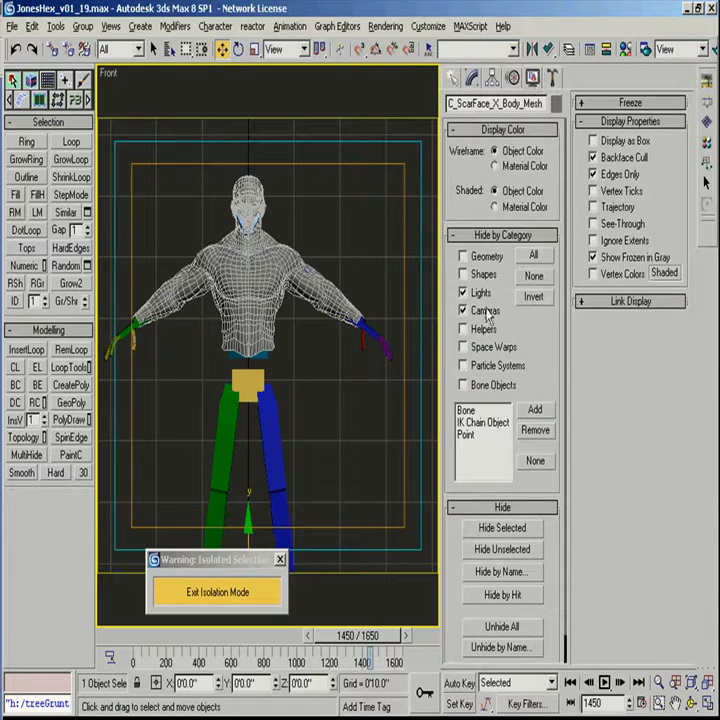
{"action": "right_click", "coordinate": [325, 365]}
{"action": "left_click", "coordinate": [357, 312]}
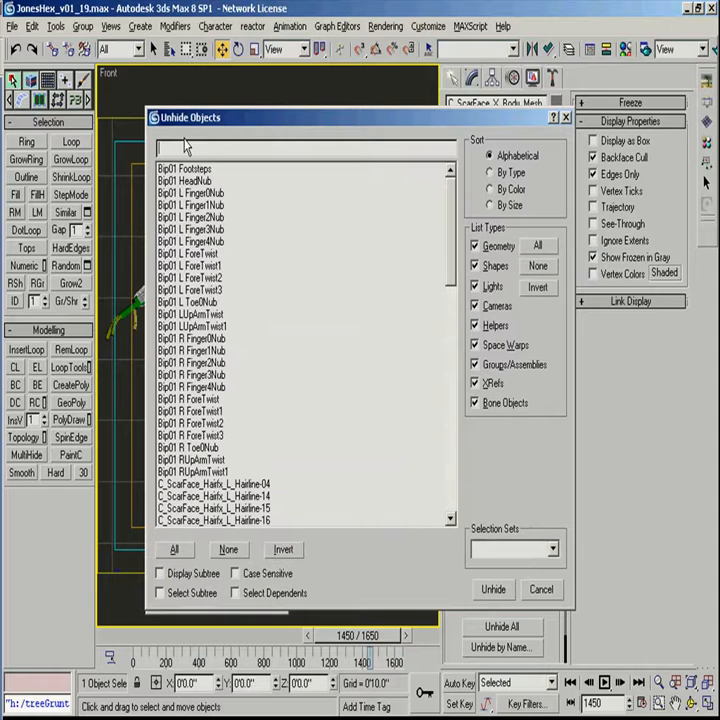
{"action": "type", "text": "*bip"}
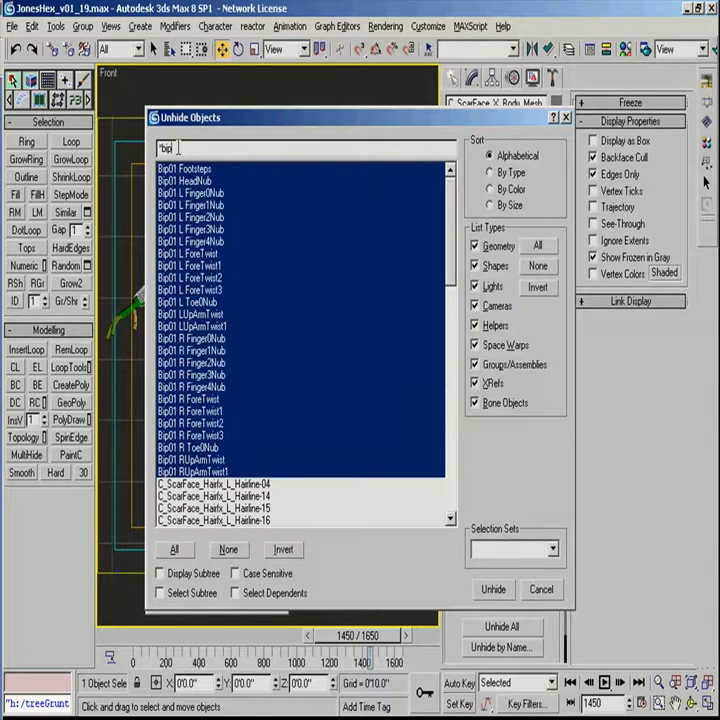
{"action": "key", "text": "Return"}
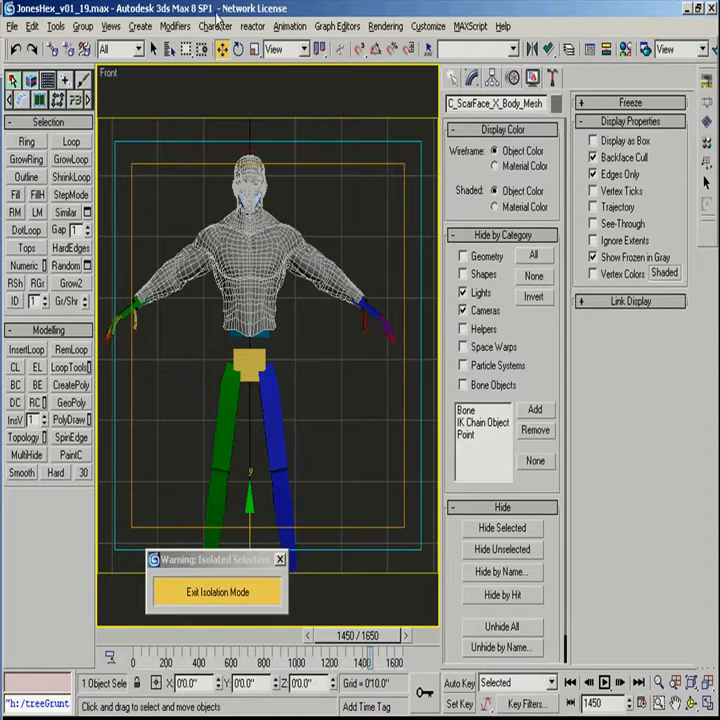
Step: Select all objects matching *bip by name and enter bip as the named selection set
{"action": "left_click", "coordinate": [171, 52]}
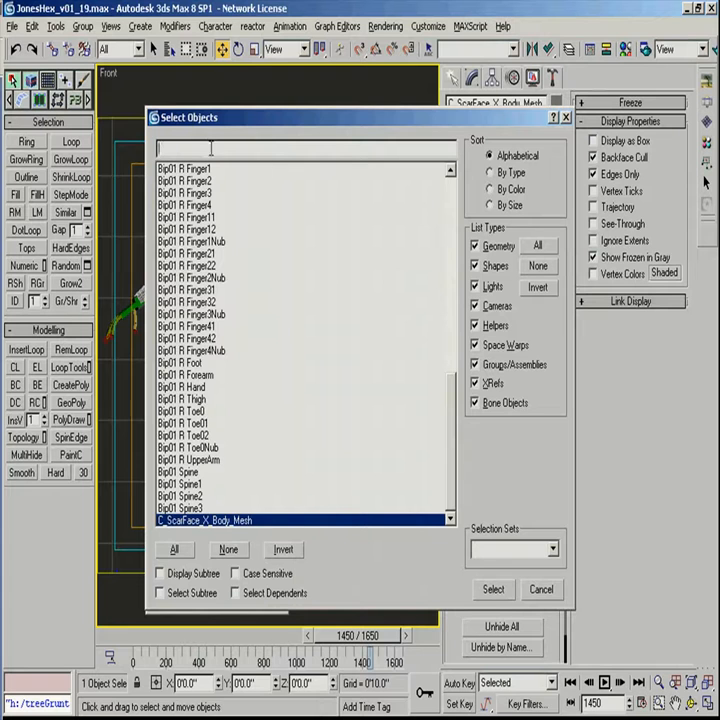
{"action": "type", "text": "*bip"}
{"action": "key", "text": "Return"}
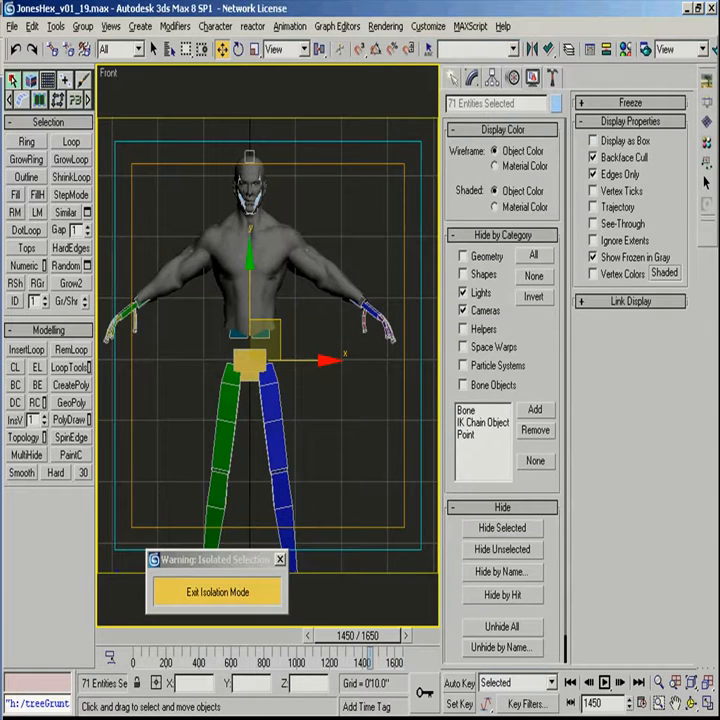
{"action": "left_click", "coordinate": [382, 386]}
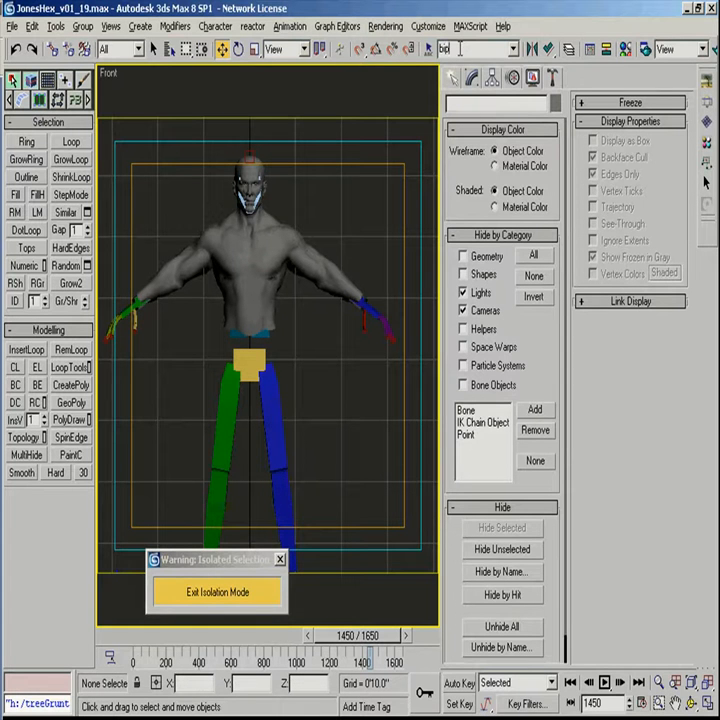
{"action": "middle_click_drag", "start_coordinate": [368, 136], "coordinate": [373, 168]}
{"action": "middle_click_drag", "start_coordinate": [271, 389], "coordinate": [308, 345]}
Step: Add all bones matching *bip to the body mesh's Skin modifier
{"action": "left_click", "coordinate": [310, 261]}
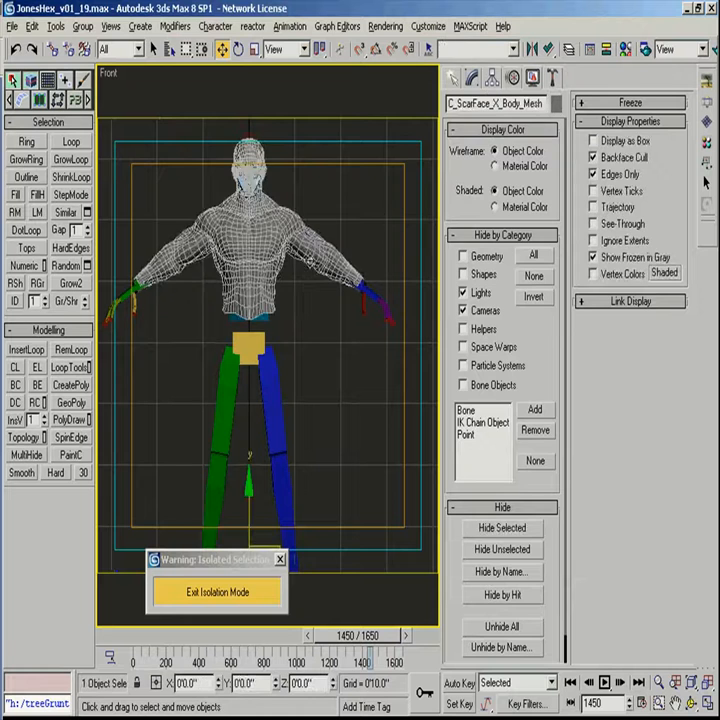
{"action": "left_click", "coordinate": [475, 78]}
{"action": "left_click", "coordinate": [497, 598]}
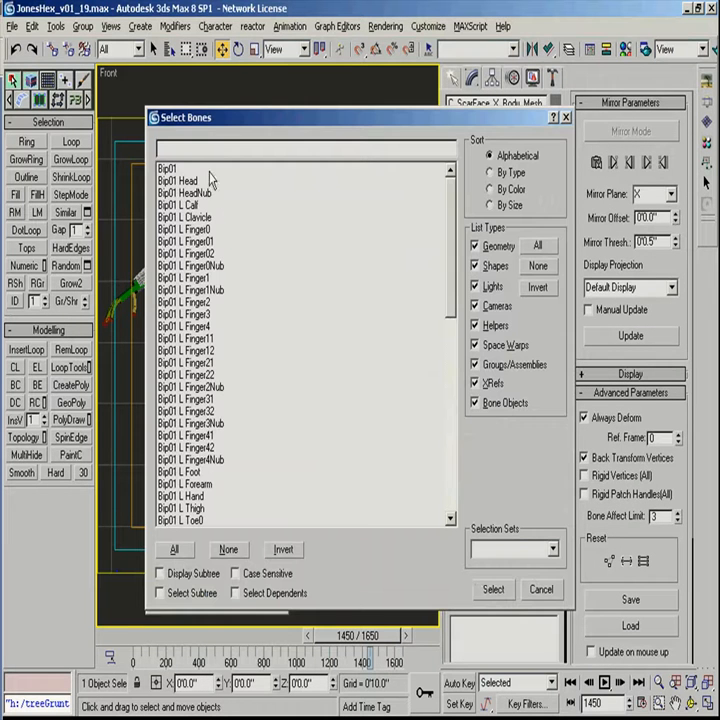
{"action": "key", "text": "ctrl+a"}
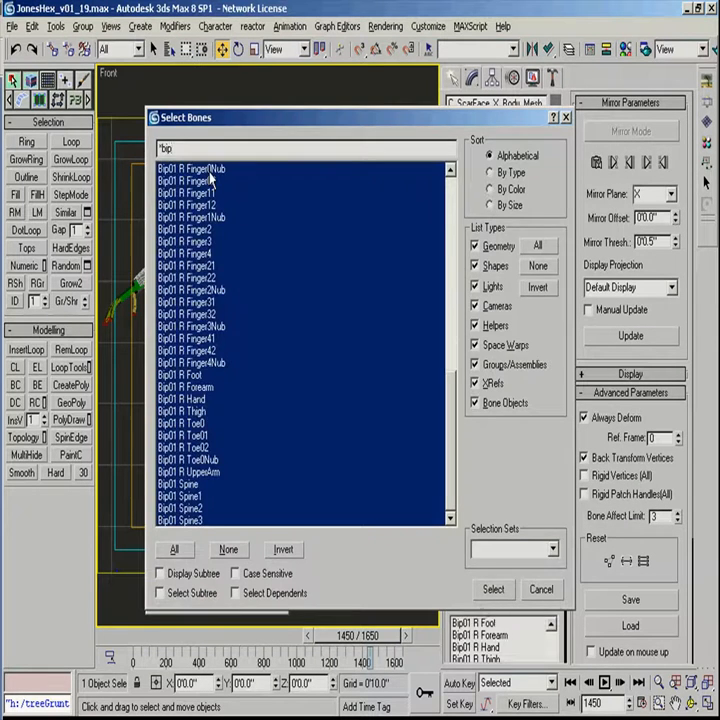
{"action": "key", "text": "Return"}
{"action": "scroll", "coordinate": [337, 373], "scroll_direction": "up", "scroll_amount": 2}
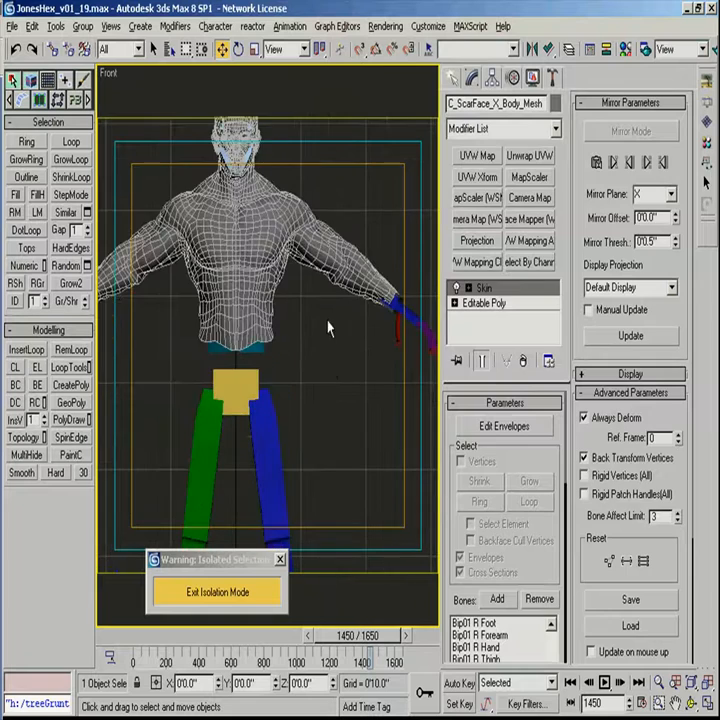
Step: Test the new skinning by rotating the left upper arm in wireframe, and cancel the rotation
{"action": "key", "text": "F3"}
{"action": "left_click", "coordinate": [325, 242]}
{"action": "key", "text": "e"}
{"action": "left_click_drag", "start_coordinate": [341, 279], "coordinate": [317, 348]}
{"action": "right_click", "coordinate": [317, 348]}
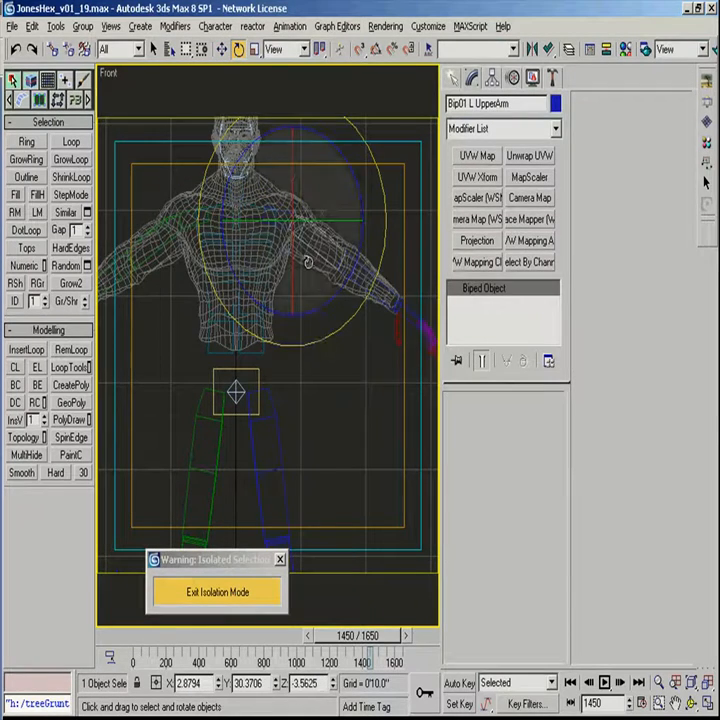
Step: Load the saved envelopes.env file into the body mesh's Skin modifier with the default envelope matching
{"action": "left_click", "coordinate": [370, 282]}
{"action": "left_click", "coordinate": [645, 628]}
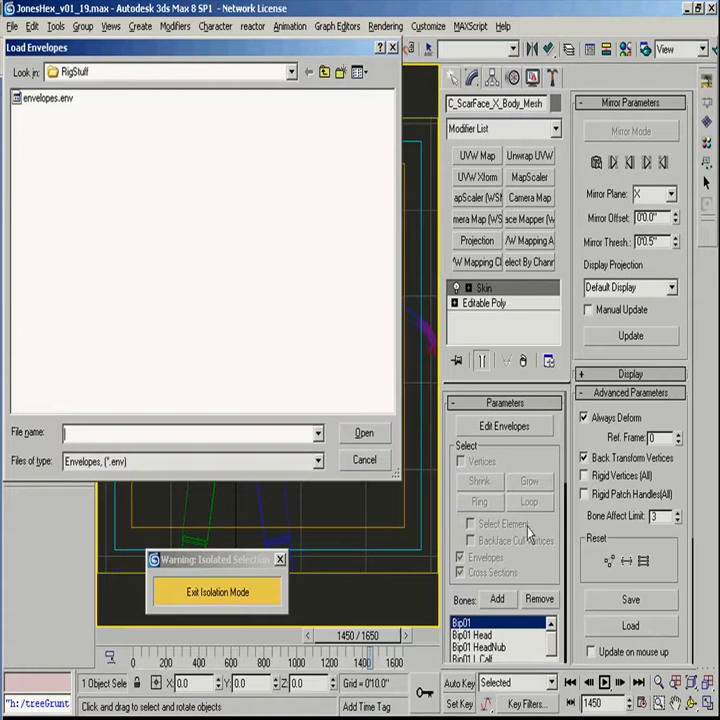
{"action": "double_click", "coordinate": [38, 99]}
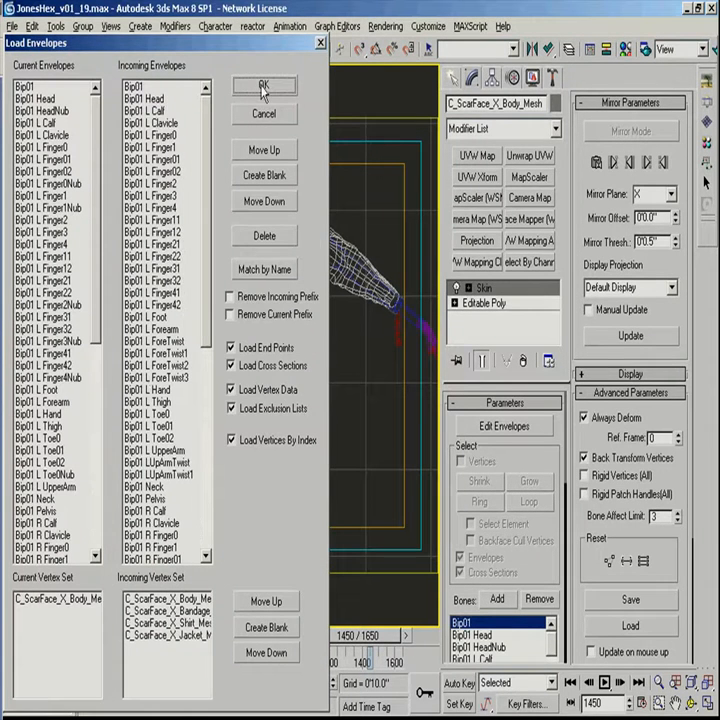
{"action": "left_click", "coordinate": [263, 90]}
Step: Test the loaded envelopes by rotating the left upper arm again, and cancel the rotation
{"action": "left_click", "coordinate": [309, 246]}
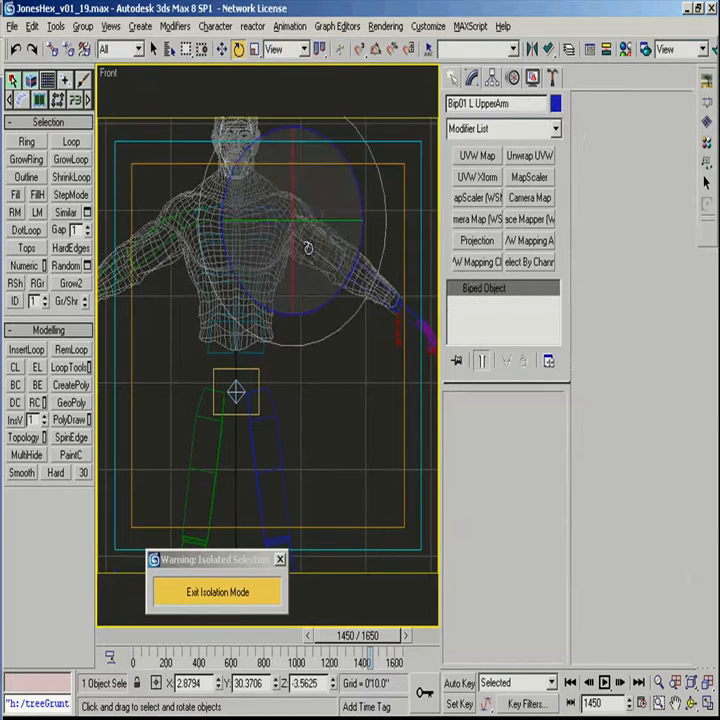
{"action": "mouse_move", "coordinate": [336, 291]}
{"action": "left_mouse_down"}
{"action": "mouse_move", "coordinate": [310, 342]}
{"action": "mouse_move", "coordinate": [333, 292]}
{"action": "mouse_move", "coordinate": [328, 288]}
{"action": "left_mouse_up"}
{"action": "right_click", "coordinate": [328, 288]}
{"action": "mouse_move", "coordinate": [305, 278]}
{"action": "middle_mouse_down"}
{"action": "mouse_move", "coordinate": [317, 231]}
{"action": "mouse_move", "coordinate": [315, 346]}
{"action": "middle_mouse_up"}
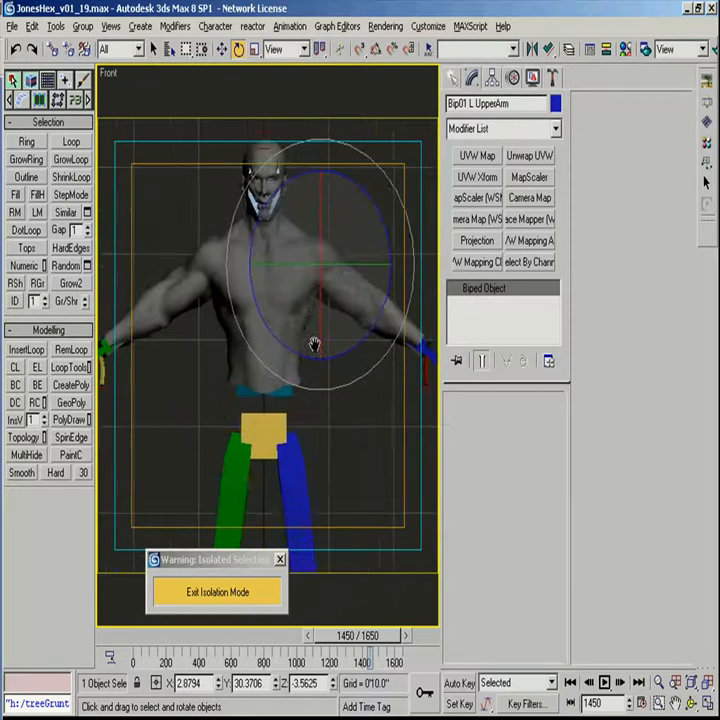
Step: Turn off the Biped's Figure Mode, enable Auto Key, and load a saved biped file onto the skeleton
{"action": "left_click", "coordinate": [513, 79]}
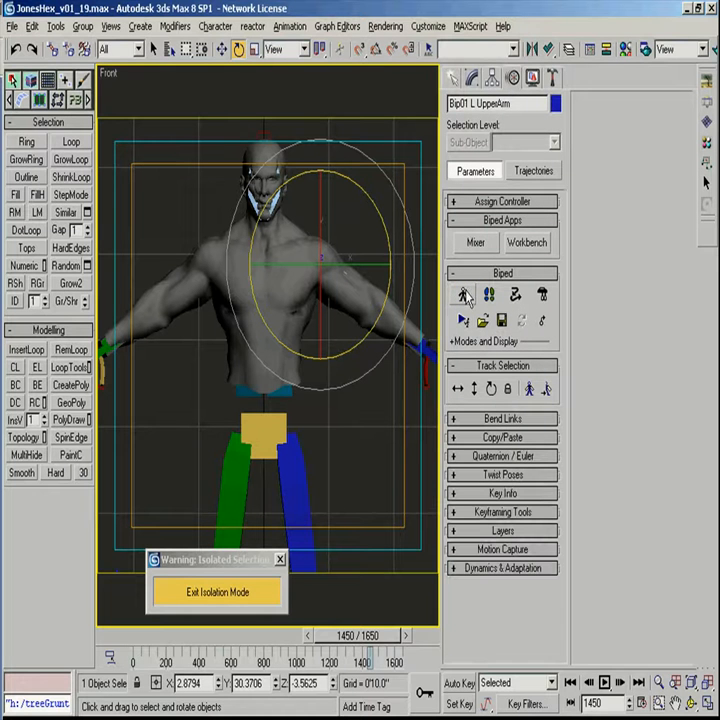
{"action": "left_click", "coordinate": [484, 321]}
{"action": "left_click", "coordinate": [24, 98]}
{"action": "left_click", "coordinate": [264, 261]}
{"action": "left_click", "coordinate": [457, 684]}
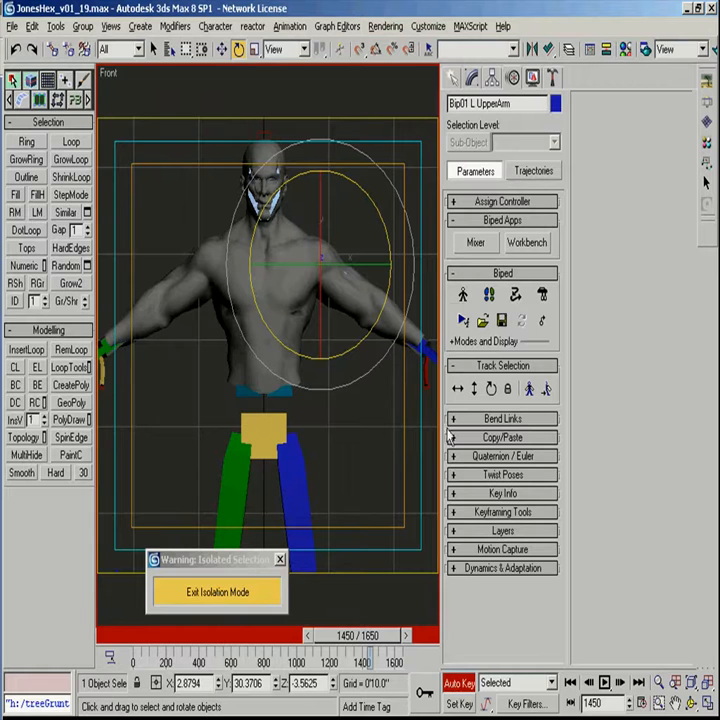
{"action": "left_click", "coordinate": [484, 322]}
{"action": "double_click", "coordinate": [23, 101]}
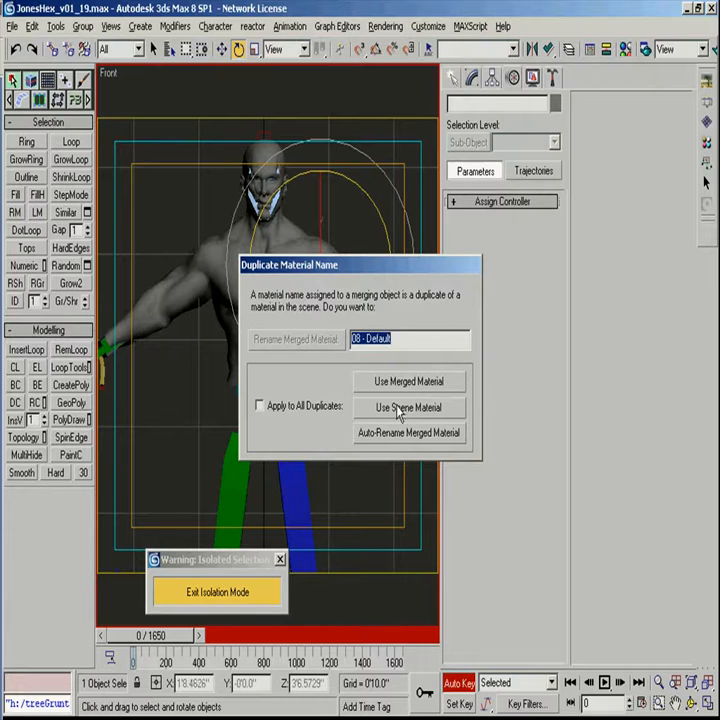
Step: Resolve the duplicate material names of the merged objects by using the scene materials
{"action": "left_click_drag", "start_coordinate": [403, 342], "coordinate": [263, 324]}
{"action": "type", "text": "bo"}
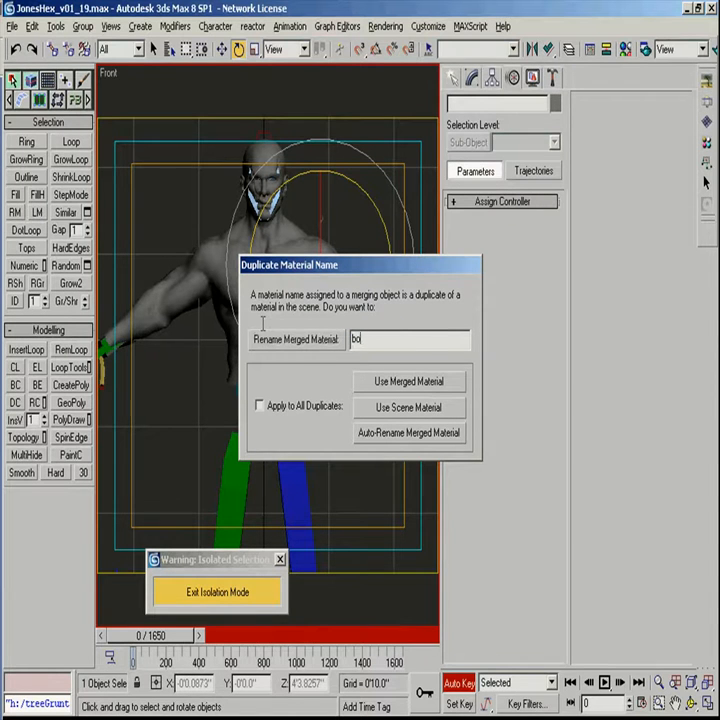
{"action": "type", "text": "opsps"}
{"action": "left_click", "coordinate": [420, 407]}
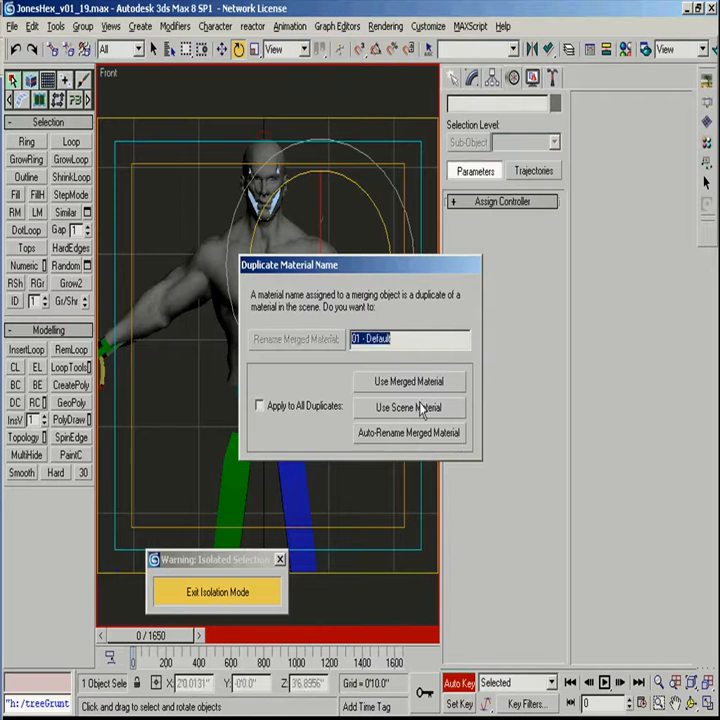
{"action": "type", "text": "st"}
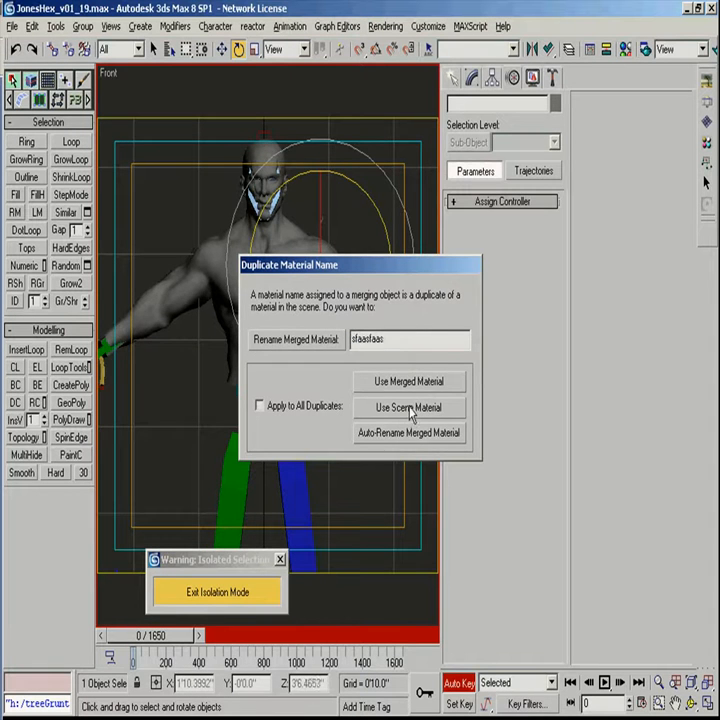
{"action": "left_click", "coordinate": [410, 412]}
{"action": "middle_click_drag", "start_coordinate": [309, 267], "coordinate": [313, 196]}
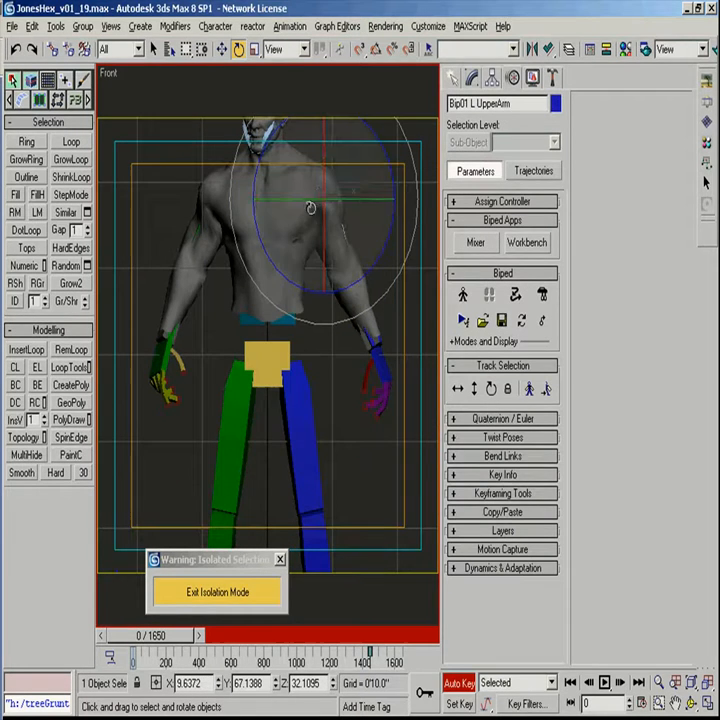
Step: Open the Material Editor and turn off Auto Key
{"action": "key", "text": "m"}
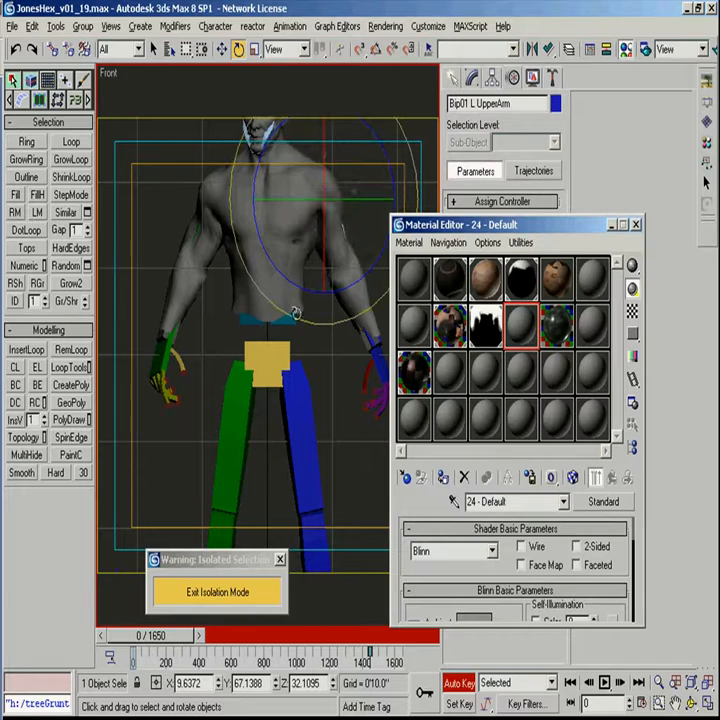
{"action": "left_click", "coordinate": [464, 686]}
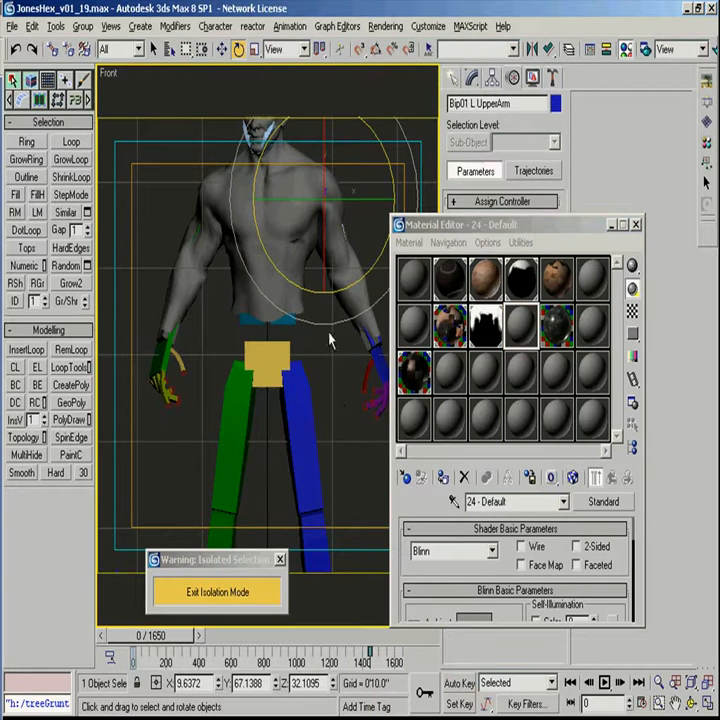
Step: Look through the lists of visible and hidden scene objects to find the hairline and body parts
{"action": "middle_click_drag", "start_coordinate": [330, 340], "coordinate": [330, 391]}
{"action": "left_click", "coordinate": [169, 50]}
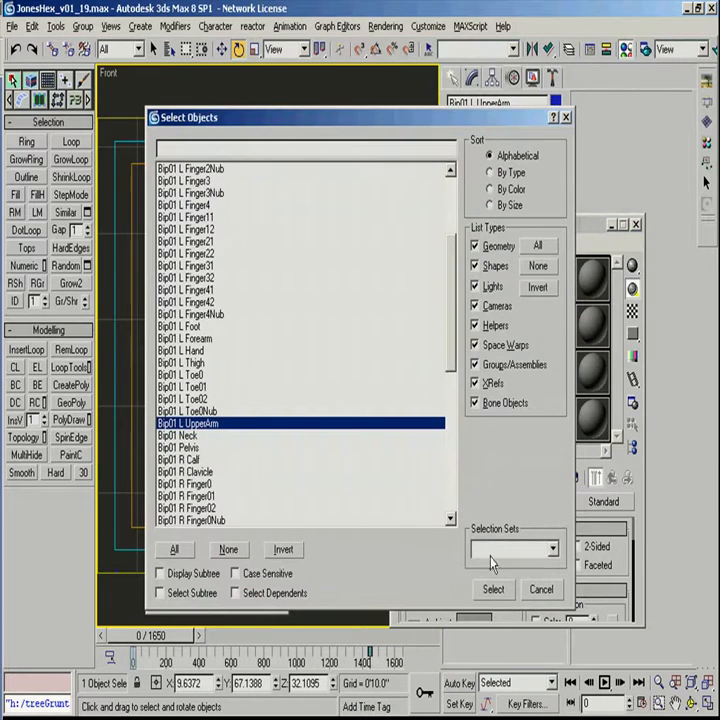
{"action": "left_click_drag", "start_coordinate": [452, 300], "coordinate": [446, 505]}
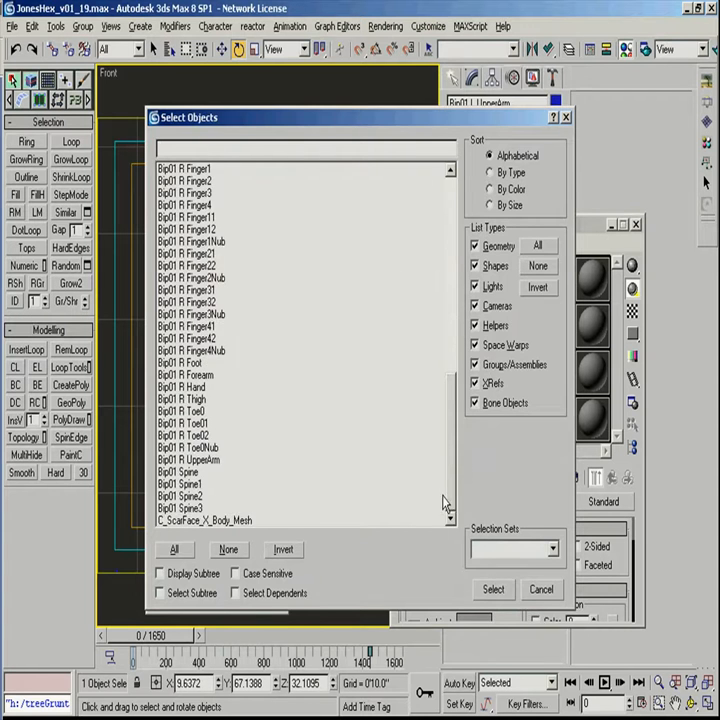
{"action": "left_click", "coordinate": [540, 590]}
{"action": "right_click", "coordinate": [304, 392]}
{"action": "left_click", "coordinate": [330, 320]}
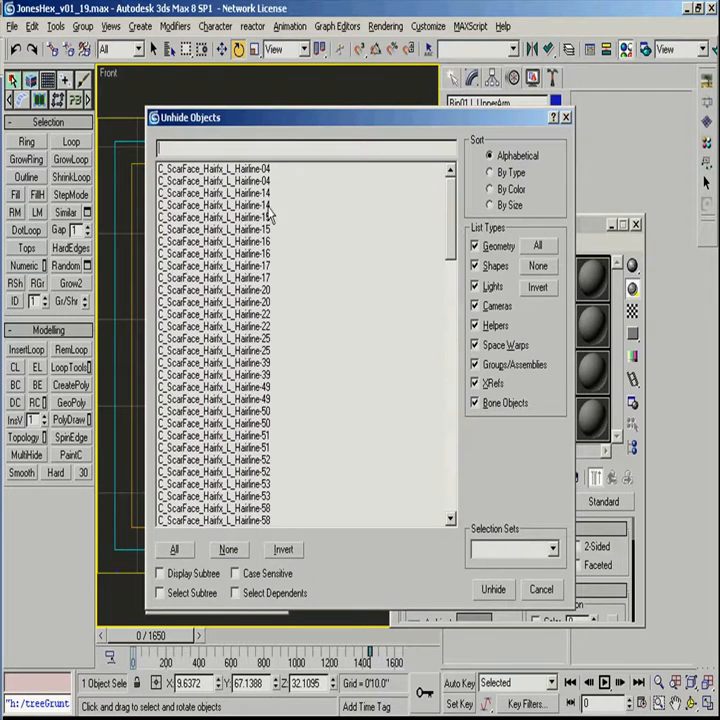
{"action": "left_click", "coordinate": [540, 590]}
{"action": "middle_click_drag", "start_coordinate": [272, 465], "coordinate": [240, 230]}
{"action": "middle_click_drag", "start_coordinate": [288, 338], "coordinate": [296, 440]}
{"action": "right_click", "coordinate": [414, 436]}
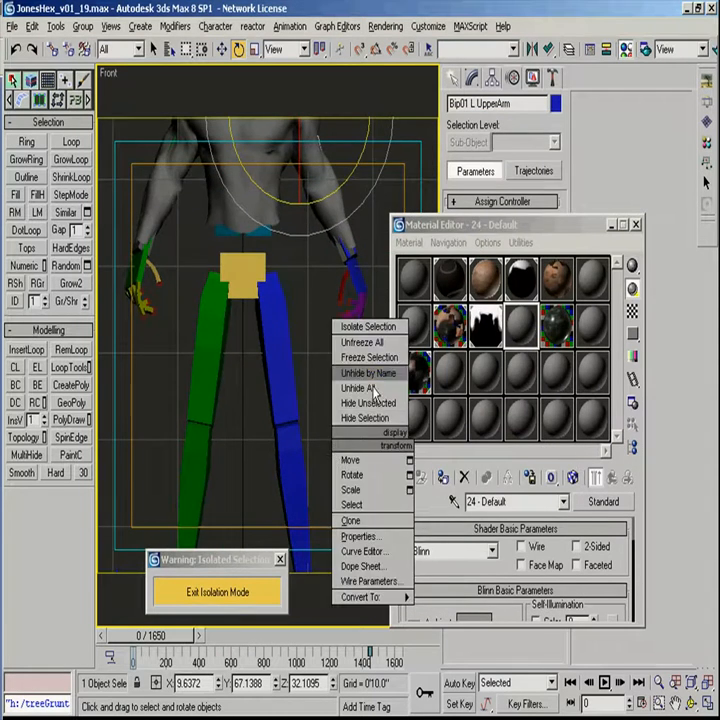
{"action": "left_click", "coordinate": [372, 372]}
{"action": "left_click_drag", "start_coordinate": [452, 345], "coordinate": [452, 517]}
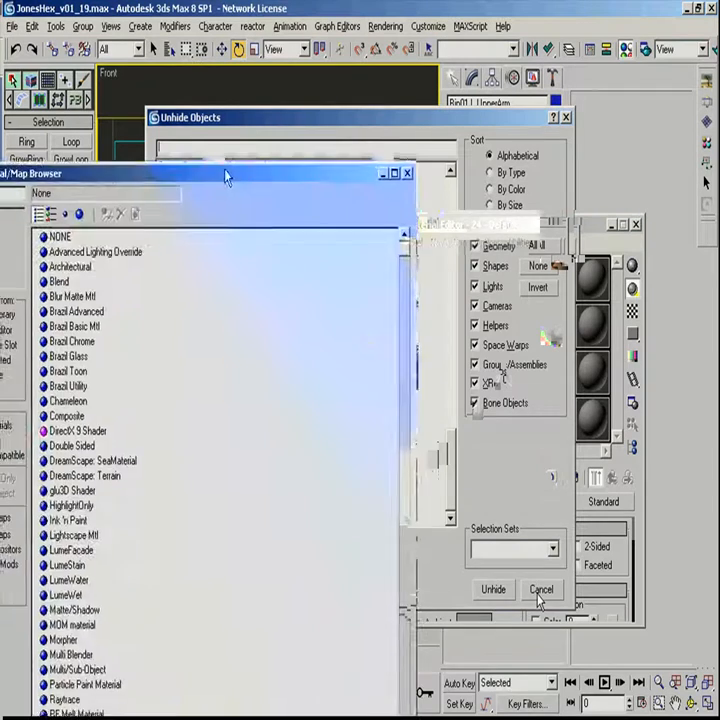
Step: Browse the scene's materials and place the "test" material in an empty Material Editor slot
{"action": "left_click_drag", "start_coordinate": [225, 173], "coordinate": [166, 392]}
{"action": "left_click", "coordinate": [128, 427]}
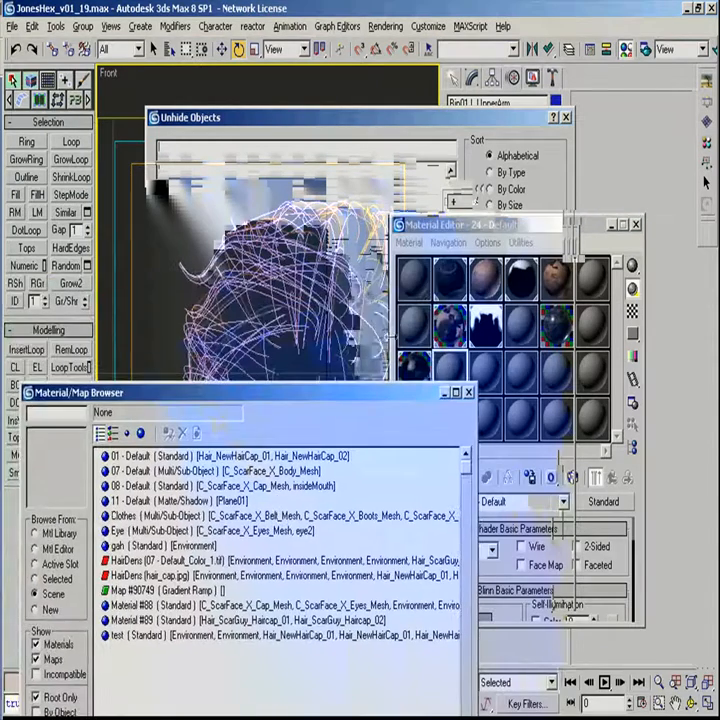
{"action": "left_click", "coordinate": [150, 620]}
{"action": "left_click", "coordinate": [155, 635]}
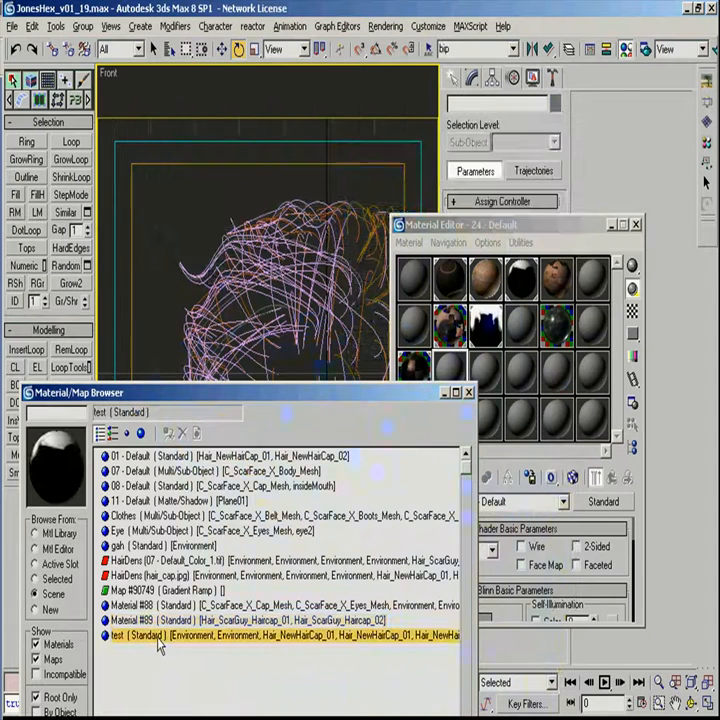
{"action": "left_click_drag", "start_coordinate": [167, 645], "coordinate": [520, 372]}
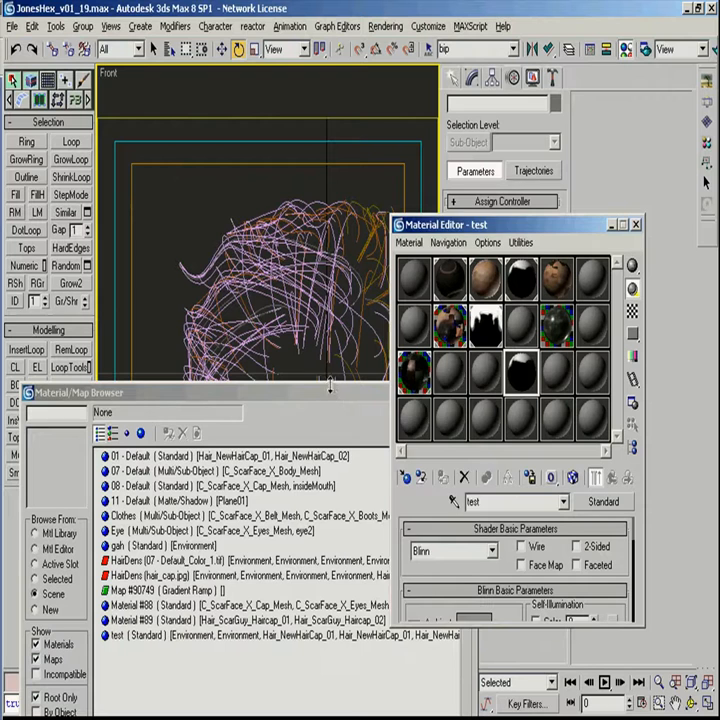
Step: Preview the remaining scene materials, load Material #89 into an empty sample slot, and close the material browser
{"action": "left_click", "coordinate": [330, 395]}
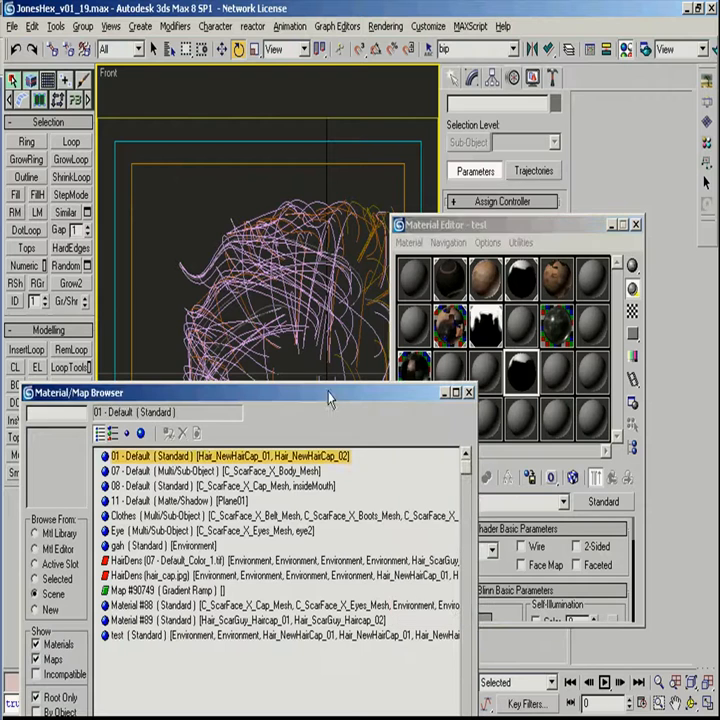
{"action": "left_click", "coordinate": [350, 578]}
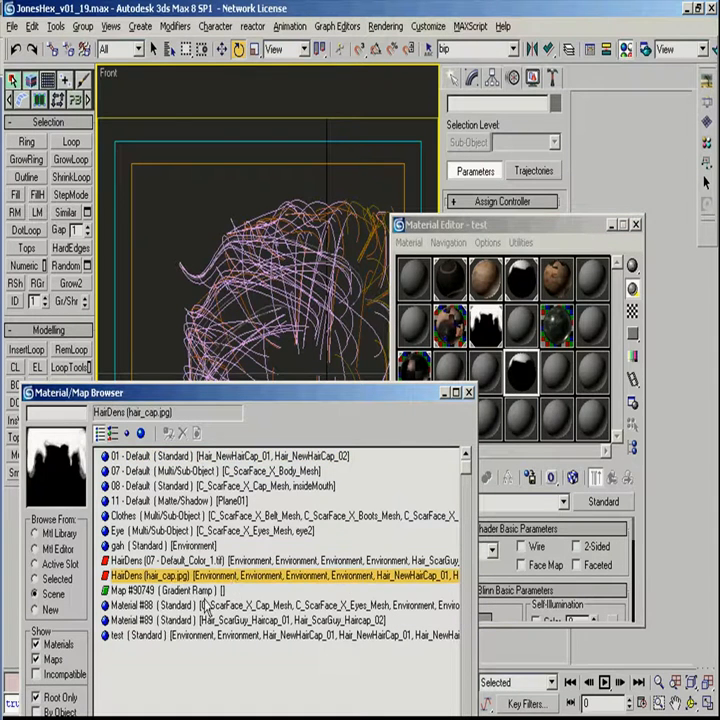
{"action": "left_click", "coordinate": [228, 605]}
{"action": "left_click", "coordinate": [230, 620]}
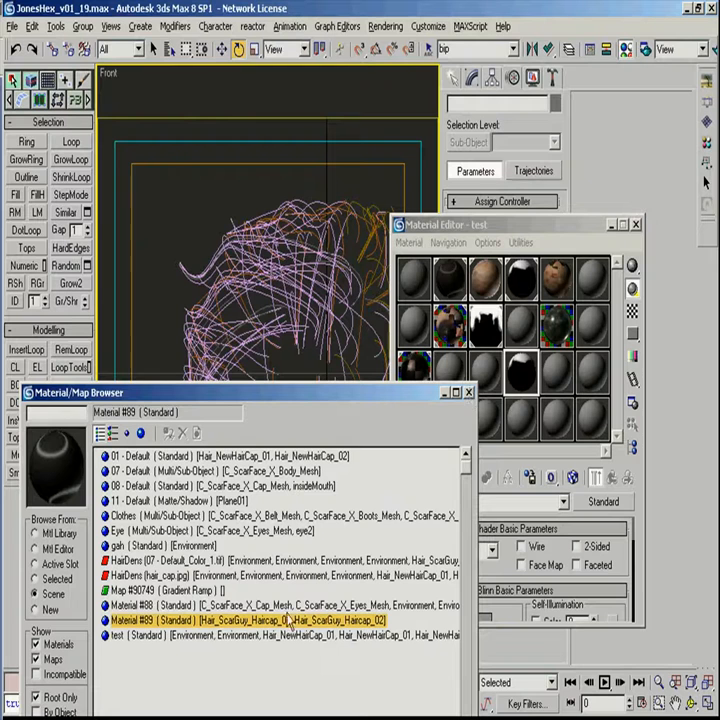
{"action": "left_click_drag", "start_coordinate": [240, 620], "coordinate": [527, 424]}
{"action": "left_click", "coordinate": [485, 401]}
{"action": "left_click", "coordinate": [485, 478]}
{"action": "left_click", "coordinate": [377, 397]}
{"action": "left_click", "coordinate": [468, 392]}
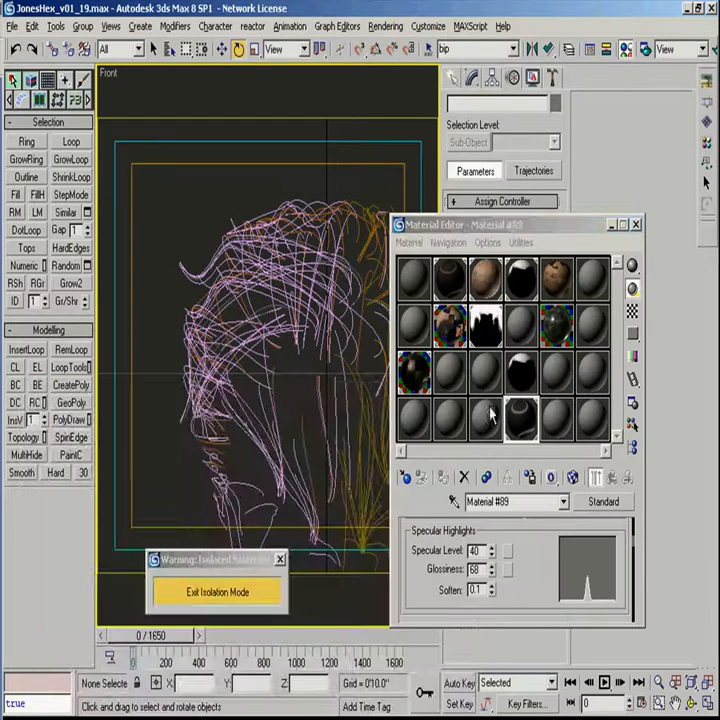
Step: Compare the hairline and hair cap objects in the visible object list with those in the hidden object list
{"action": "left_click", "coordinate": [633, 424]}
{"action": "mouse_move", "coordinate": [450, 321]}
{"action": "left_mouse_down"}
{"action": "mouse_move", "coordinate": [452, 514]}
{"action": "mouse_move", "coordinate": [451, 310]}
{"action": "left_mouse_up"}
{"action": "left_click", "coordinate": [541, 589]}
{"action": "scroll", "coordinate": [243, 452], "scroll_direction": "down", "scroll_amount": 4}
{"action": "mouse_move", "coordinate": [248, 375]}
{"action": "middle_mouse_down"}
{"action": "mouse_move", "coordinate": [221, 322]}
{"action": "mouse_move", "coordinate": [255, 396]}
{"action": "middle_mouse_up"}
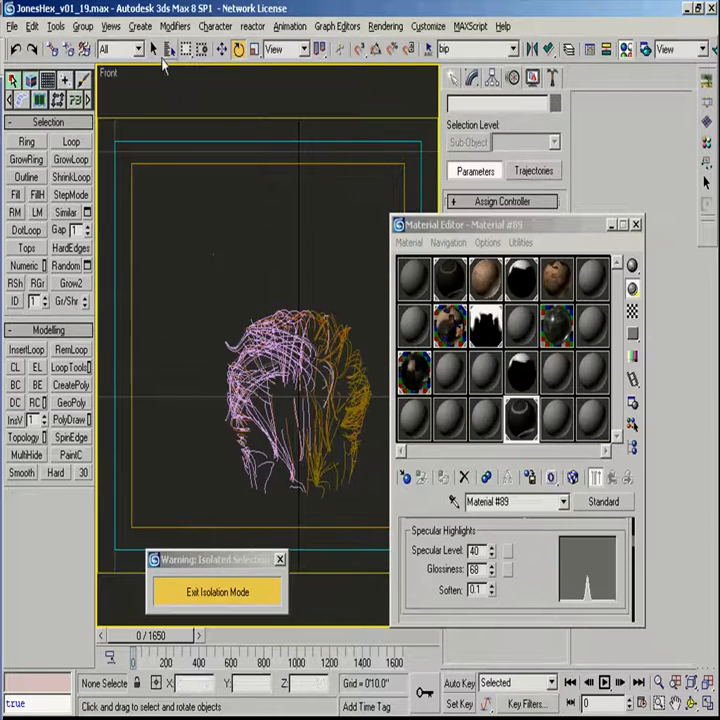
{"action": "left_click", "coordinate": [169, 49]}
{"action": "left_click", "coordinate": [248, 183]}
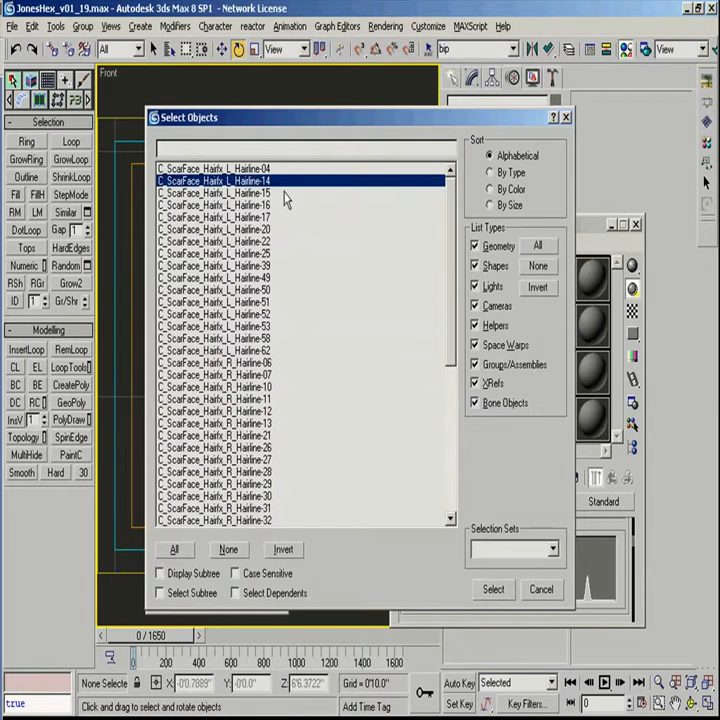
{"action": "scroll", "coordinate": [277, 315], "scroll_direction": "down", "scroll_amount": 1}
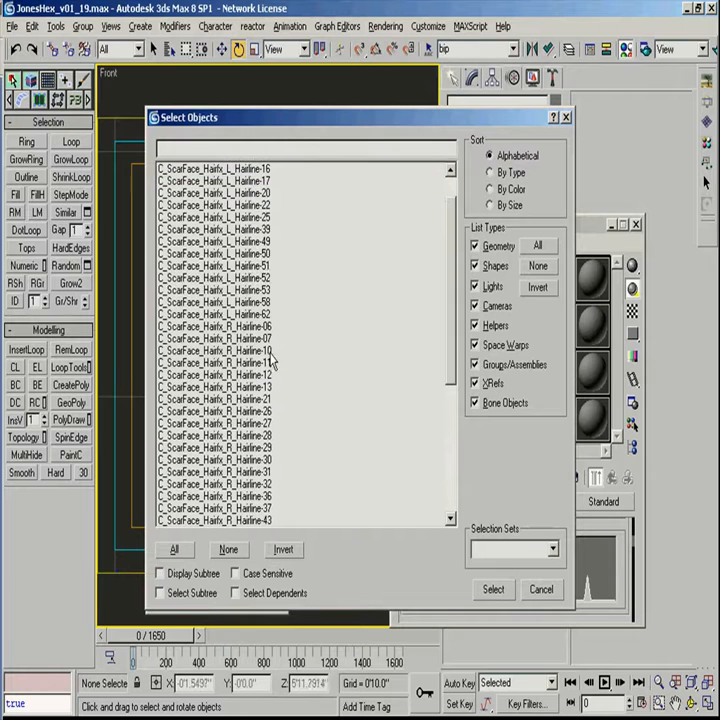
{"action": "left_click", "coordinate": [272, 339]}
{"action": "scroll", "coordinate": [265, 380], "scroll_direction": "down", "scroll_amount": 5}
{"action": "scroll", "coordinate": [265, 380], "scroll_direction": "down", "scroll_amount": 2}
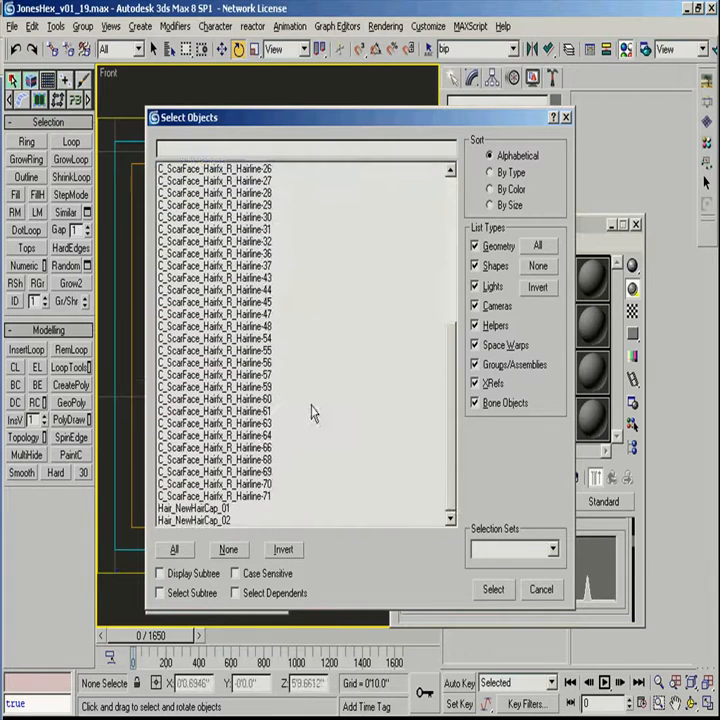
{"action": "left_click", "coordinate": [493, 589]}
{"action": "right_click", "coordinate": [198, 392]}
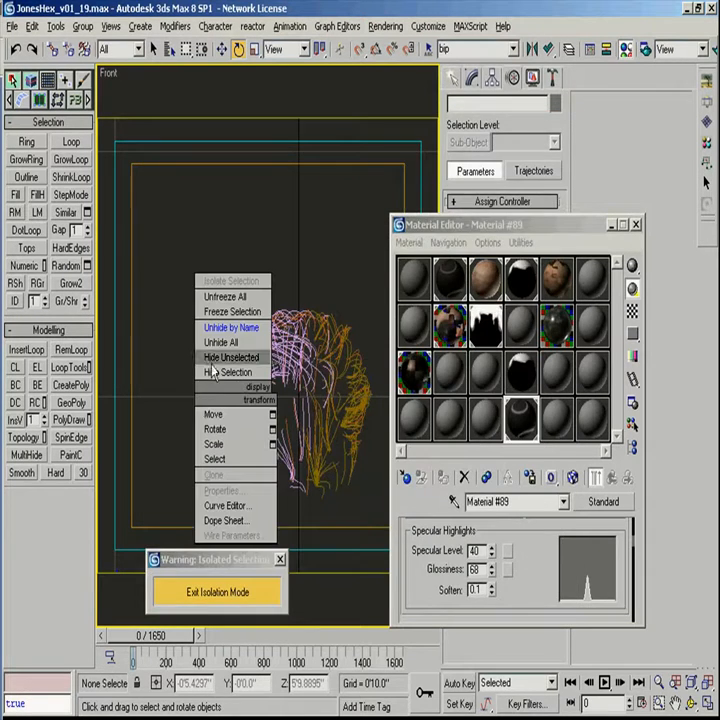
{"action": "left_click", "coordinate": [228, 327]}
{"action": "left_click_drag", "start_coordinate": [460, 230], "coordinate": [455, 397]}
{"action": "left_click", "coordinate": [554, 594]}
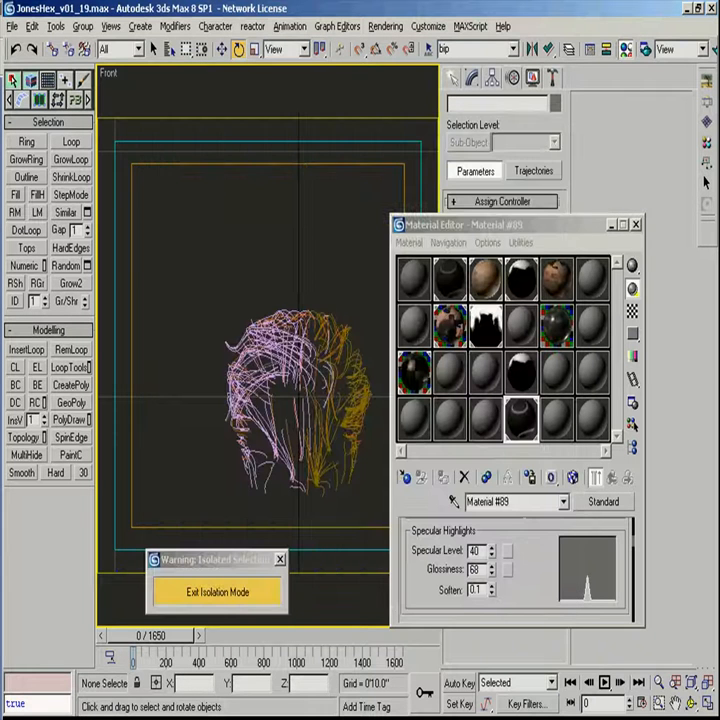
Step: Check the hair splines by toggling the display of shapes and selecting all of them in the front view
{"action": "left_click", "coordinate": [30, 454]}
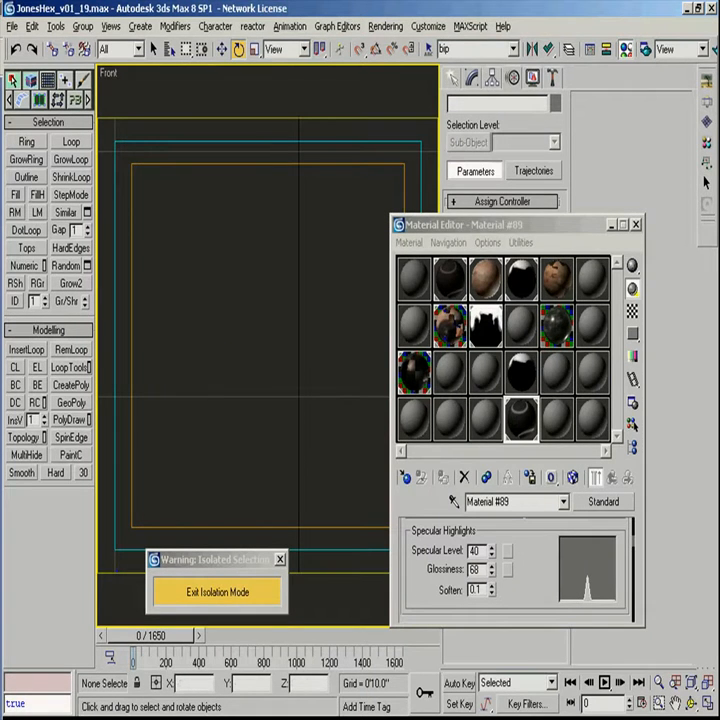
{"action": "key", "text": "shift+s"}
{"action": "scroll", "coordinate": [298, 297], "scroll_direction": "down", "scroll_amount": 2}
{"action": "middle_click_drag", "start_coordinate": [286, 290], "coordinate": [274, 264]}
{"action": "left_click_drag", "start_coordinate": [172, 234], "coordinate": [387, 562]}
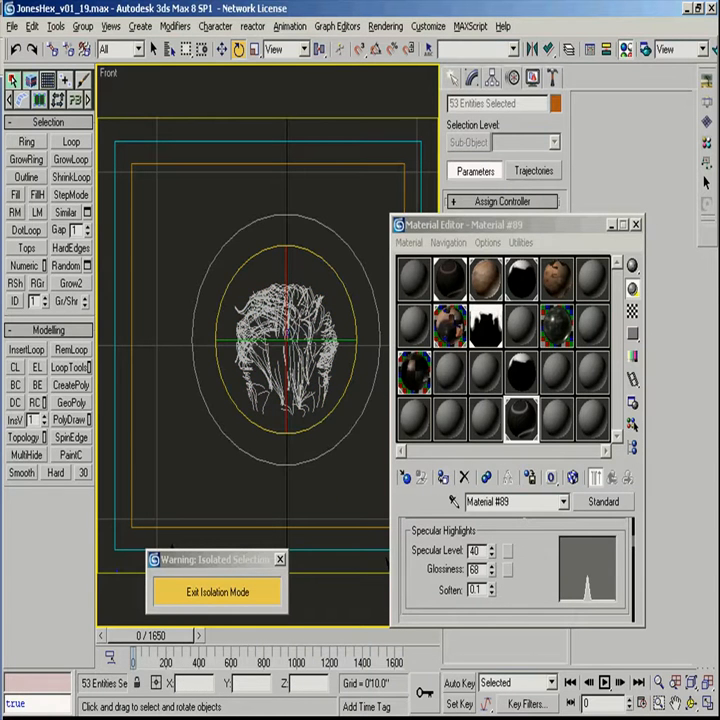
{"action": "key", "text": "shift+s"}
Step: Unhide all objects matching *hair, including the hidden layers they are on
{"action": "right_click", "coordinate": [397, 317]}
{"action": "left_click", "coordinate": [333, 252]}
{"action": "left_click_drag", "start_coordinate": [452, 208], "coordinate": [455, 348]}
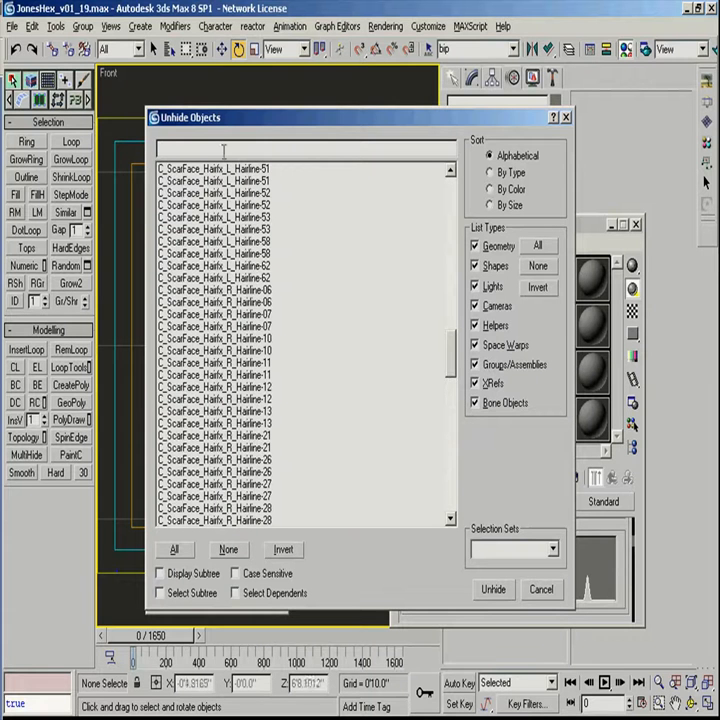
{"action": "type", "text": "*hair"}
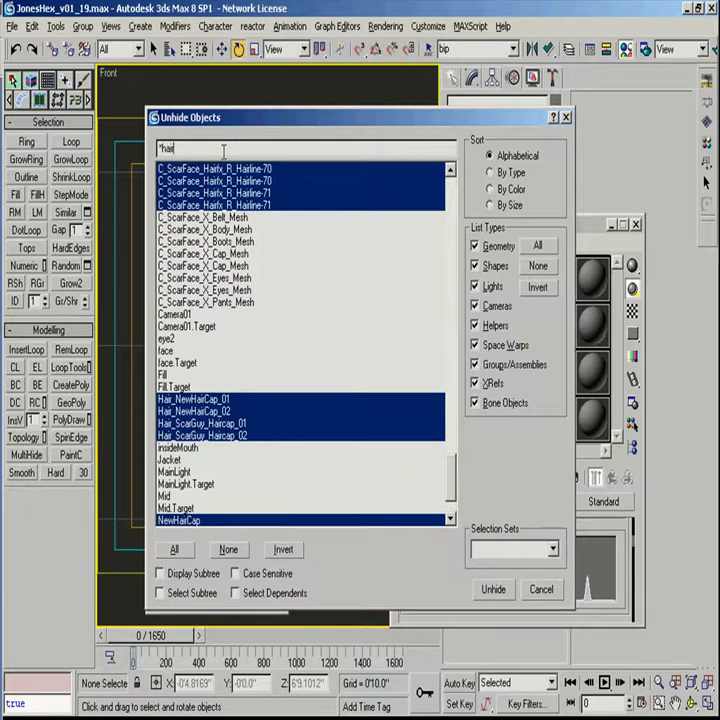
{"action": "left_click", "coordinate": [493, 589]}
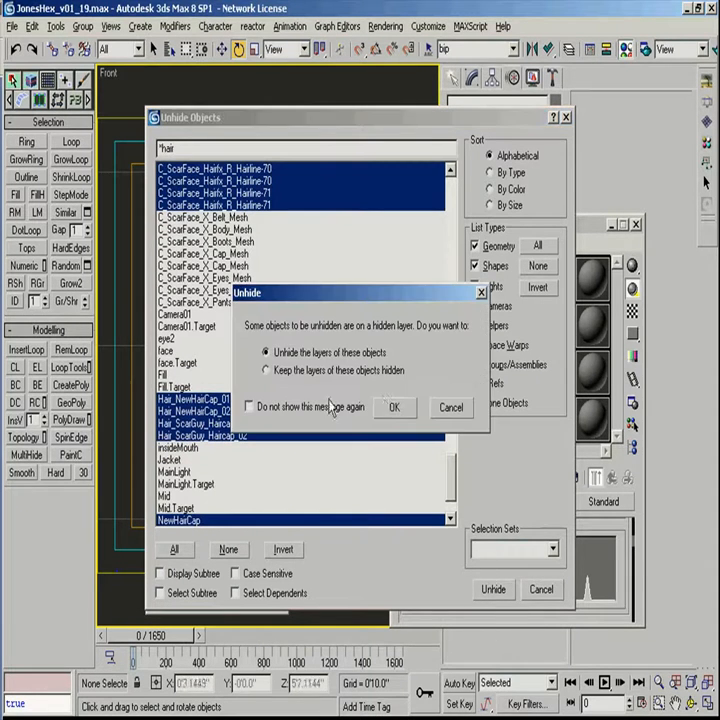
{"action": "left_click", "coordinate": [394, 407]}
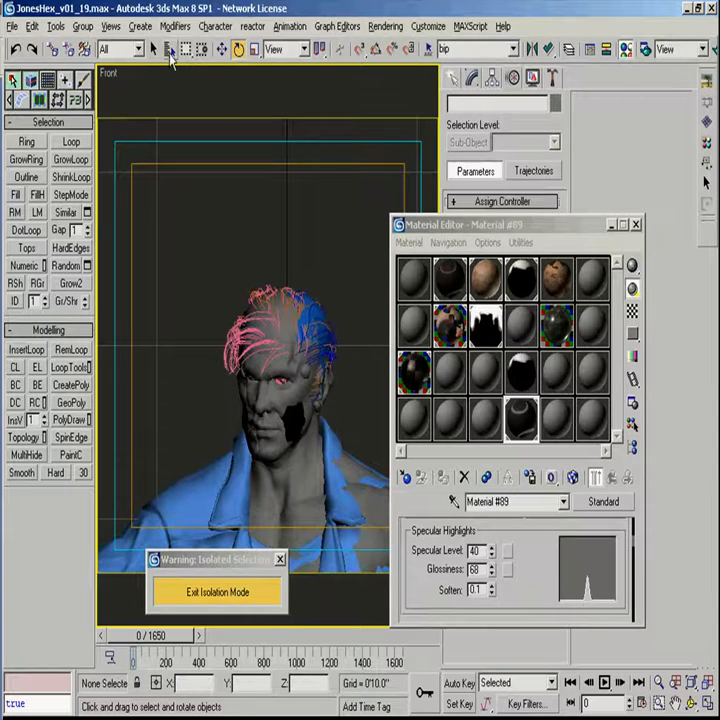
Step: Try to delete all objects matching *hai, toggle the shape display to check, and undo the deletion
{"action": "left_click", "coordinate": [168, 48]}
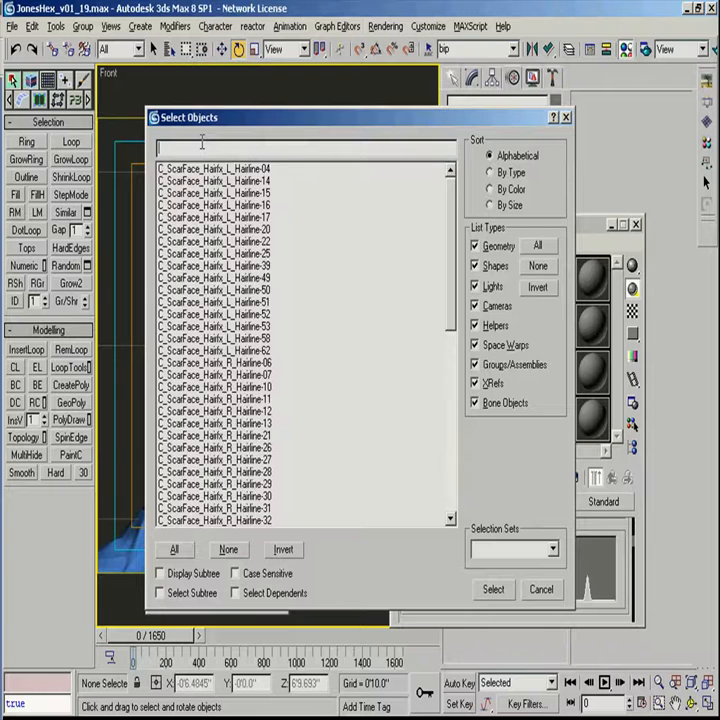
{"action": "type", "text": "*hai"}
{"action": "key", "text": "Return"}
{"action": "key", "text": "alt+q"}
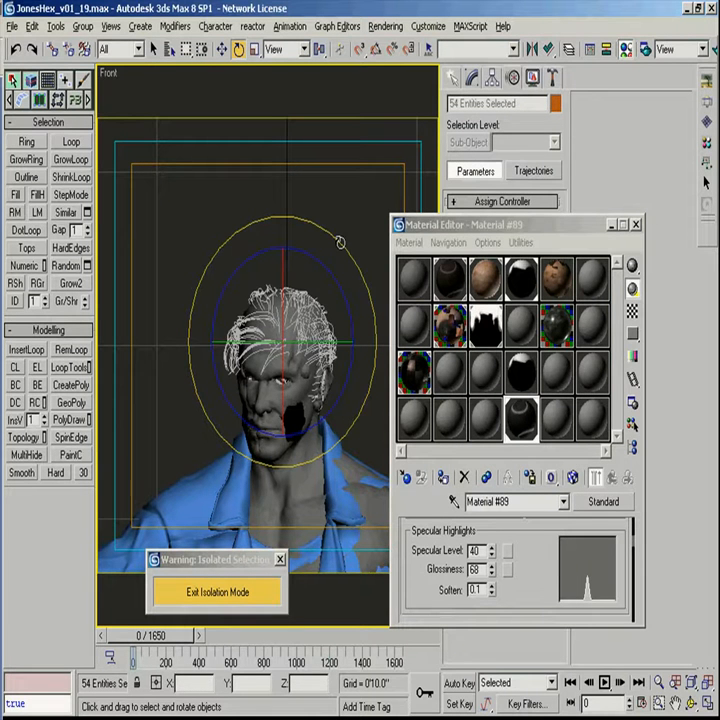
{"action": "key", "text": "Delete"}
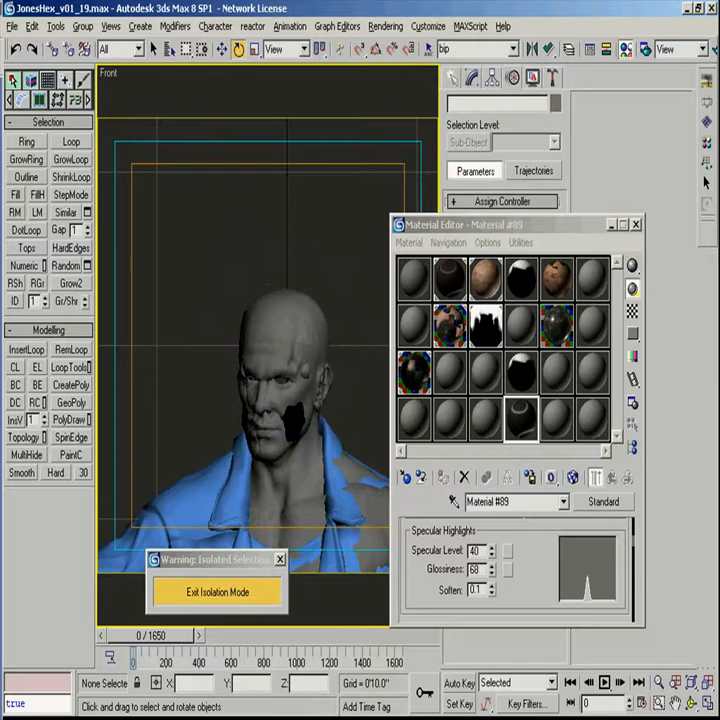
{"action": "key", "text": "shift+s"}
{"action": "key", "text": "shift+s"}
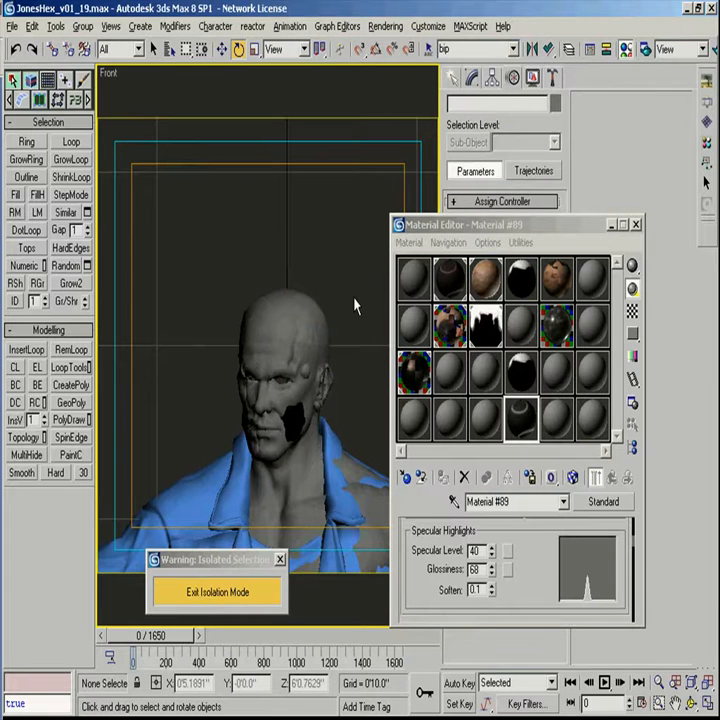
{"action": "key", "text": "ctrl+z"}
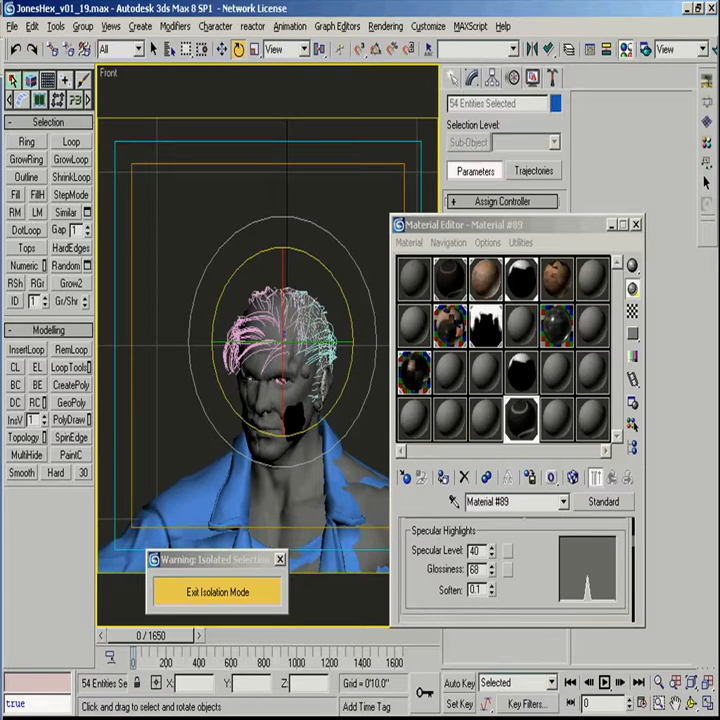
Step: Isolate the hair objects and try to delete everything within a window selection around them
{"action": "key", "text": "alt+q"}
{"action": "mouse_move", "coordinate": [307, 282]}
{"action": "middle_mouse_down"}
{"action": "mouse_move", "coordinate": [317, 404]}
{"action": "mouse_move", "coordinate": [332, 300]}
{"action": "mouse_move", "coordinate": [312, 275]}
{"action": "middle_mouse_up"}
{"action": "left_click_drag", "start_coordinate": [153, 238], "coordinate": [344, 467]}
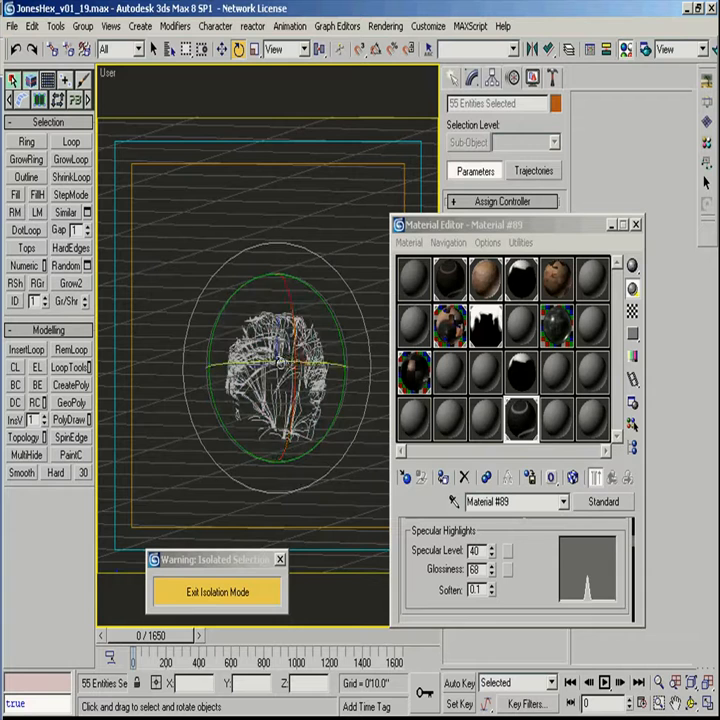
{"action": "key", "text": "Delete"}
{"action": "key", "text": "shift+s"}
Step: Select the Hair_NewHairCap_01 splines, check them in the object list, and isolate the selection
{"action": "left_click", "coordinate": [317, 323]}
{"action": "scroll", "coordinate": [317, 323], "scroll_direction": "up", "scroll_amount": 3}
{"action": "middle_click_drag", "start_coordinate": [317, 323], "coordinate": [314, 262], "text": "alt"}
{"action": "left_click", "coordinate": [169, 49]}
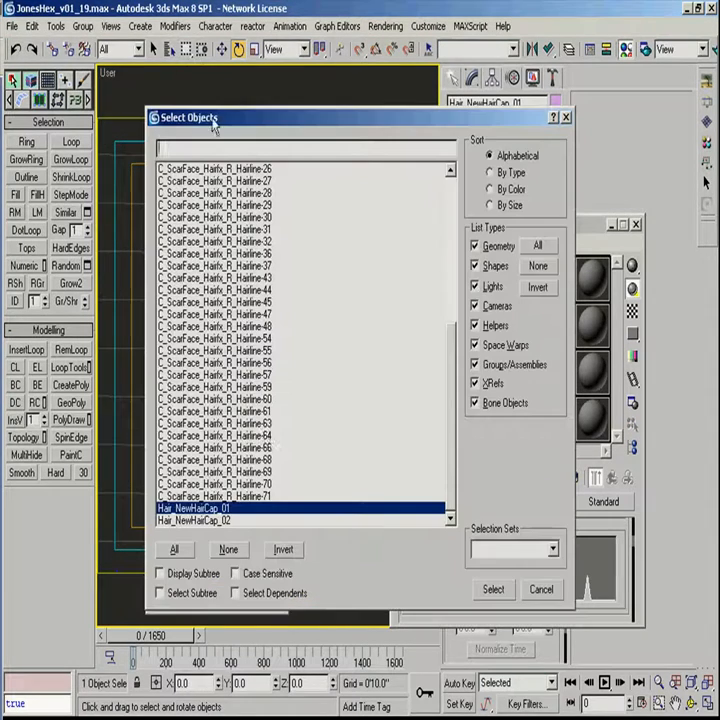
{"action": "left_click", "coordinate": [535, 589]}
{"action": "key", "text": "alt+q"}
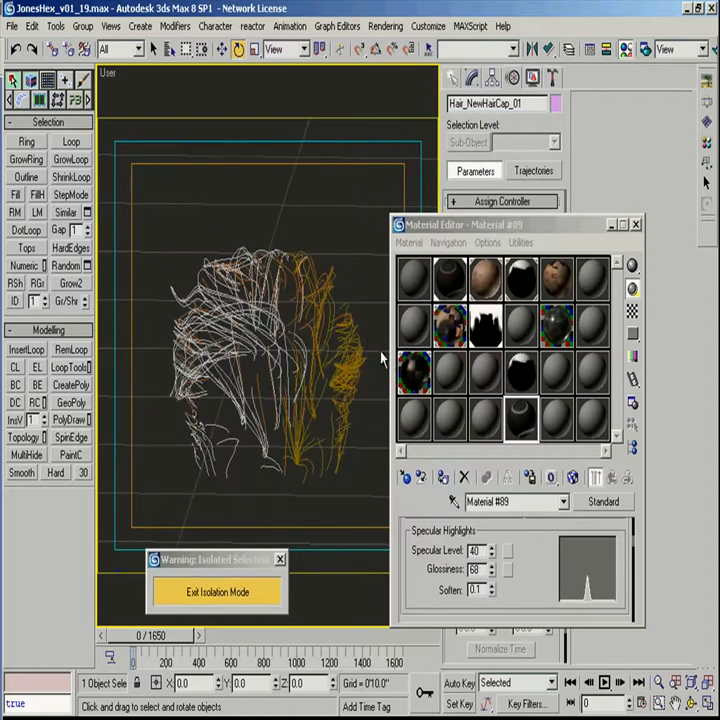
Step: Examine the second hairfxR atmosphere effect in the environment settings, including its emitter and model hair objects
{"action": "left_click", "coordinate": [385, 28]}
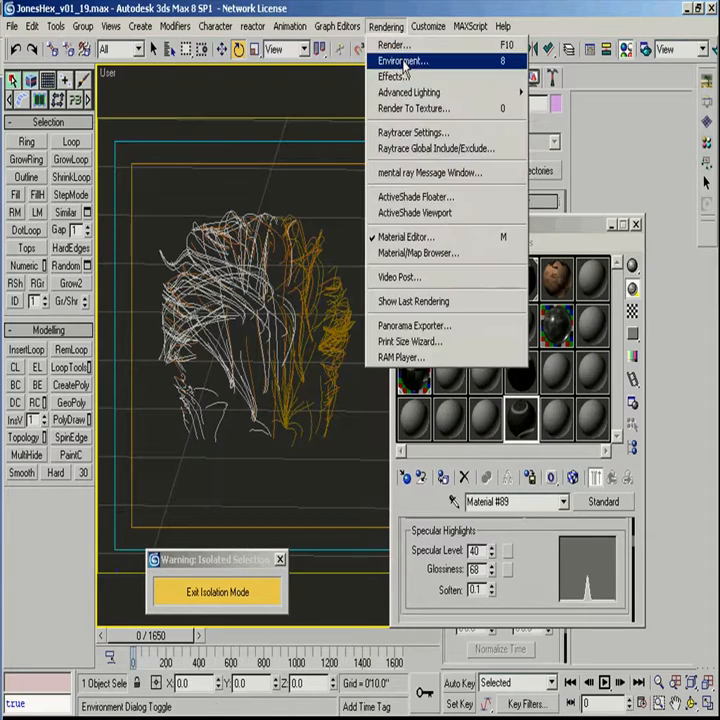
{"action": "left_click", "coordinate": [397, 60]}
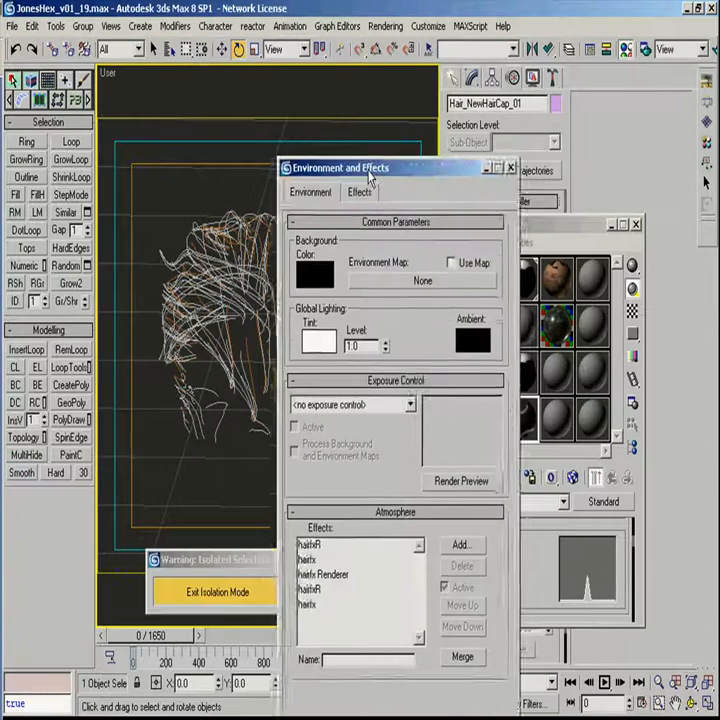
{"action": "left_click", "coordinate": [405, 557]}
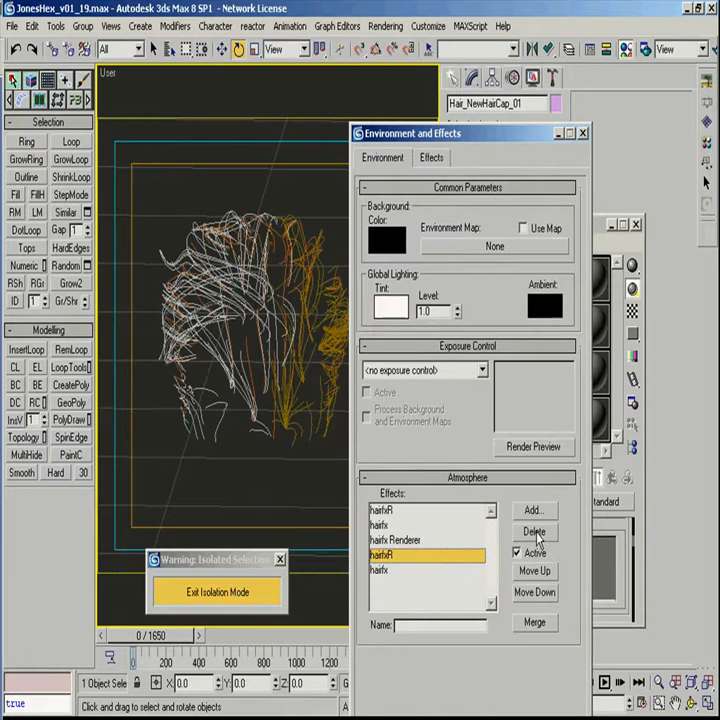
{"action": "scroll", "coordinate": [583, 595], "scroll_direction": "down", "scroll_amount": 10}
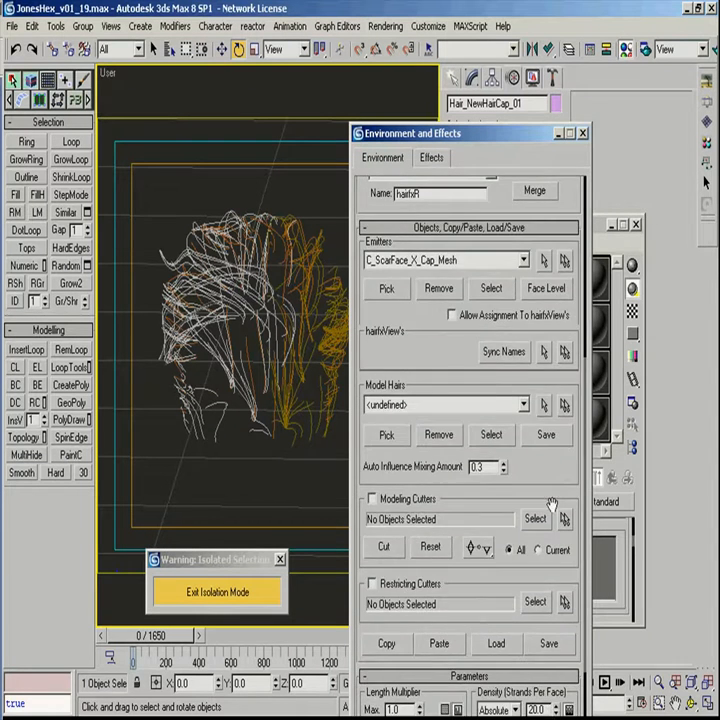
{"action": "scroll", "coordinate": [548, 476], "scroll_direction": "up", "scroll_amount": 10}
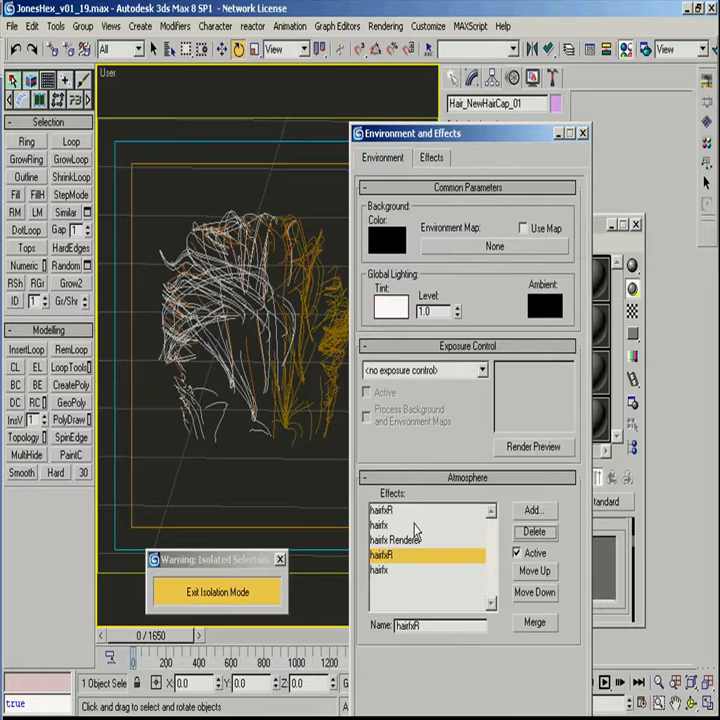
Step: Paste the copied Skin modifier onto the Jacket's Editable Poly and deselect the jacket
{"action": "right_click", "coordinate": [482, 305]}
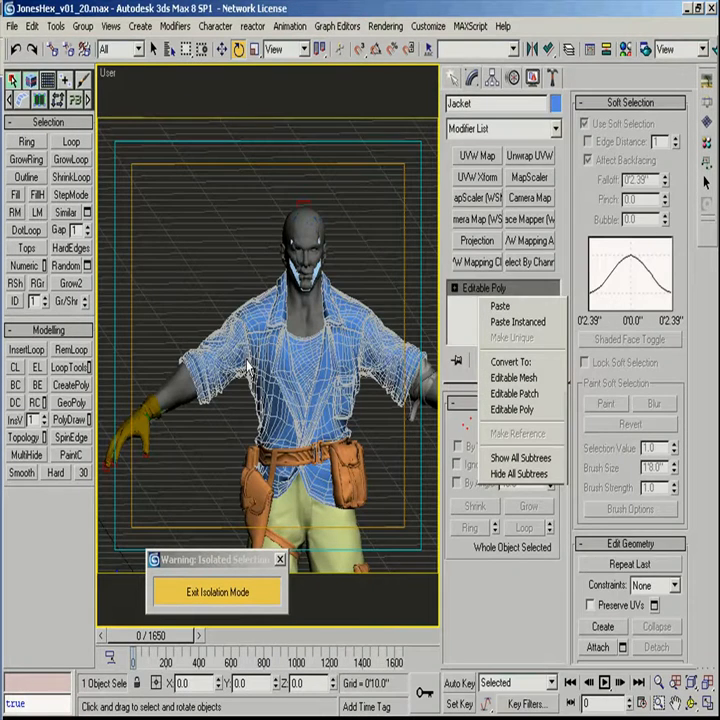
{"action": "left_click", "coordinate": [216, 130]}
{"action": "middle_click_drag", "start_coordinate": [262, 326], "coordinate": [233, 315]}
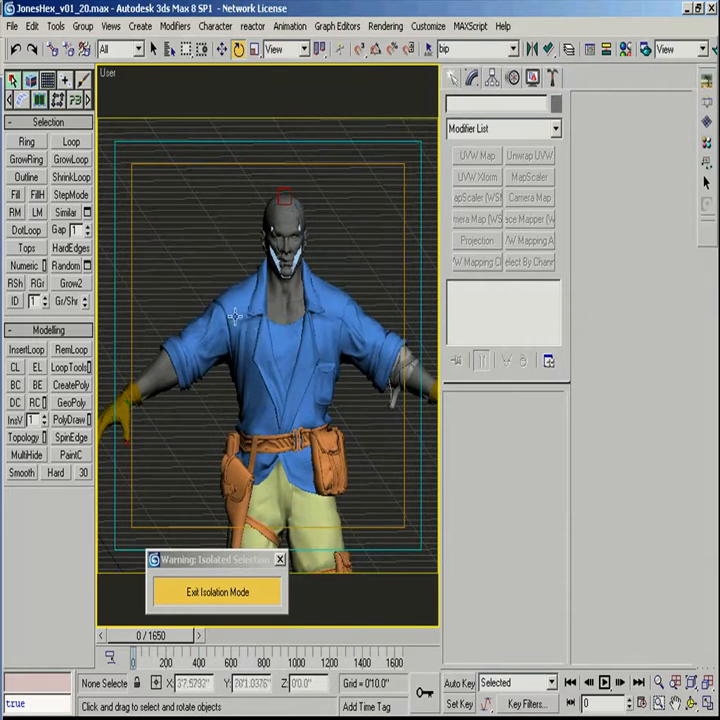
Step: Select Bip01 Head, turn off Figure mode to inspect how the head and jacket follow the biped, and turn it back on
{"action": "left_click", "coordinate": [270, 253]}
{"action": "left_click", "coordinate": [514, 77]}
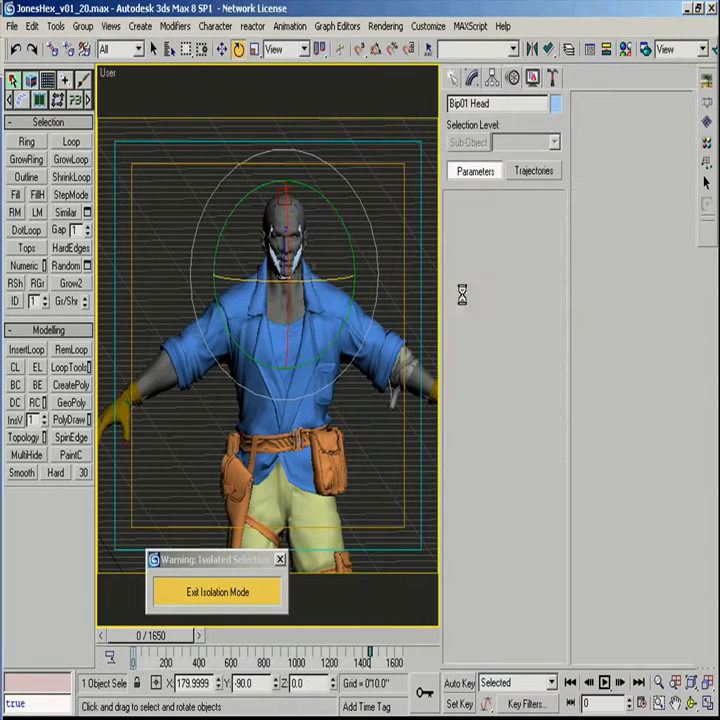
{"action": "left_click", "coordinate": [463, 295]}
{"action": "middle_click_drag", "start_coordinate": [398, 364], "coordinate": [226, 313], "text": "alt"}
{"action": "scroll", "coordinate": [280, 316], "scroll_direction": "down", "scroll_amount": 4}
{"action": "mouse_move", "coordinate": [280, 316]}
{"action": "middle_mouse_down", "text": "alt"}
{"action": "mouse_move", "coordinate": [367, 306]}
{"action": "mouse_move", "coordinate": [409, 329]}
{"action": "mouse_move", "coordinate": [281, 321]}
{"action": "mouse_move", "coordinate": [92, 325]}
{"action": "mouse_move", "coordinate": [286, 350]}
{"action": "middle_mouse_up", "text": "alt"}
{"action": "key", "text": "f"}
{"action": "key", "text": "z"}
{"action": "scroll", "coordinate": [286, 350], "scroll_direction": "down", "scroll_amount": 3}
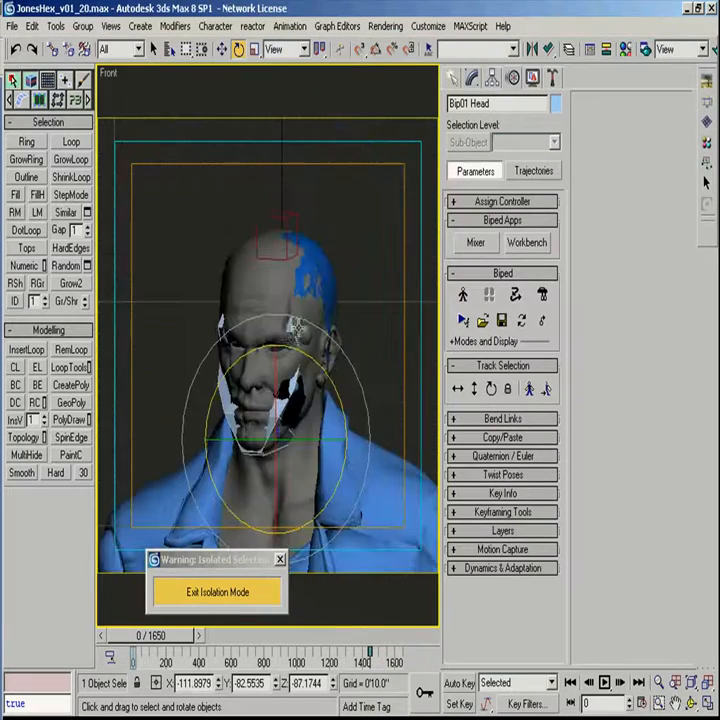
{"action": "left_click", "coordinate": [463, 298]}
Step: Remove the Symmetry modifier from the gloves mesh and paste the copied Skin modifier onto its Editable Poly
{"action": "middle_click_drag", "start_coordinate": [195, 397], "coordinate": [386, 231]}
{"action": "scroll", "coordinate": [386, 236], "scroll_direction": "down", "scroll_amount": 3}
{"action": "middle_click_drag", "start_coordinate": [122, 366], "coordinate": [201, 291]}
{"action": "left_click", "coordinate": [201, 292]}
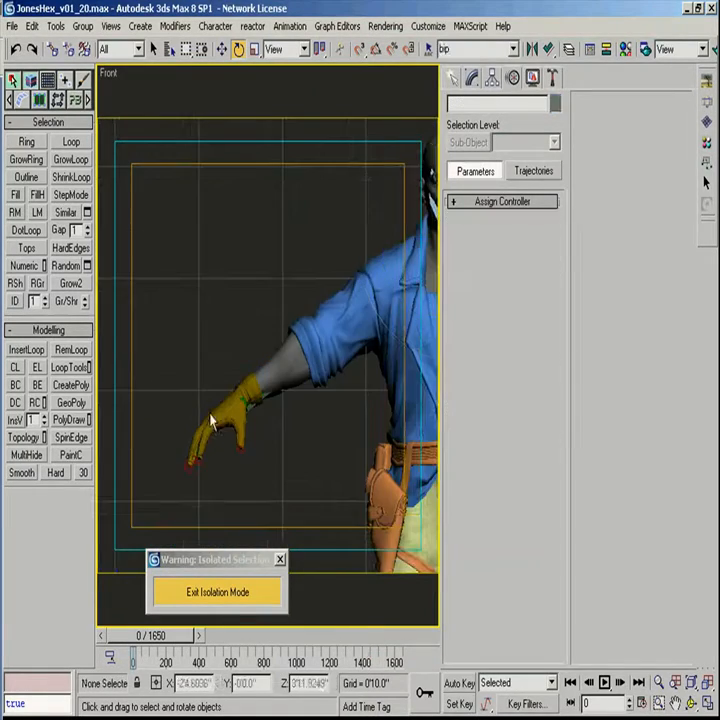
{"action": "left_click", "coordinate": [211, 415]}
{"action": "left_click", "coordinate": [474, 82]}
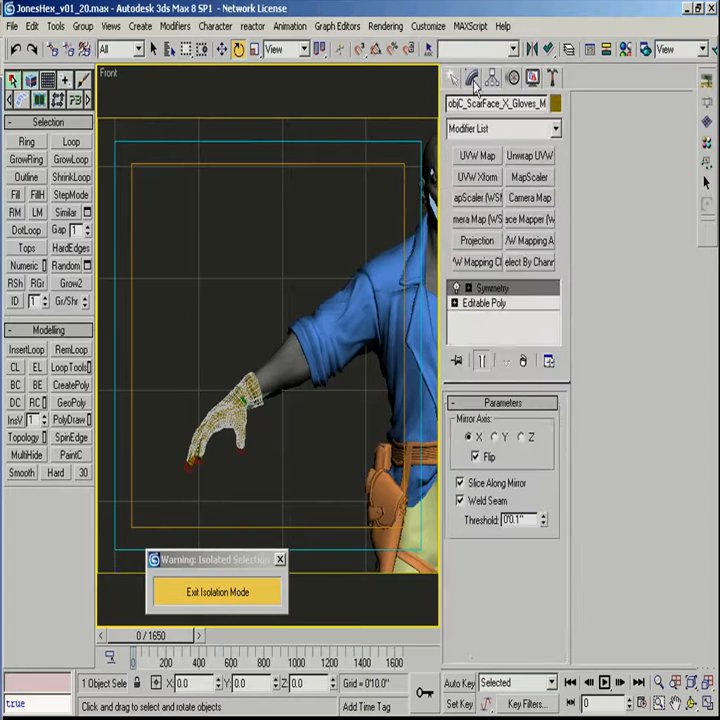
{"action": "right_click", "coordinate": [497, 290]}
{"action": "left_click", "coordinate": [520, 314]}
{"action": "left_click", "coordinate": [495, 290]}
{"action": "right_click", "coordinate": [505, 293]}
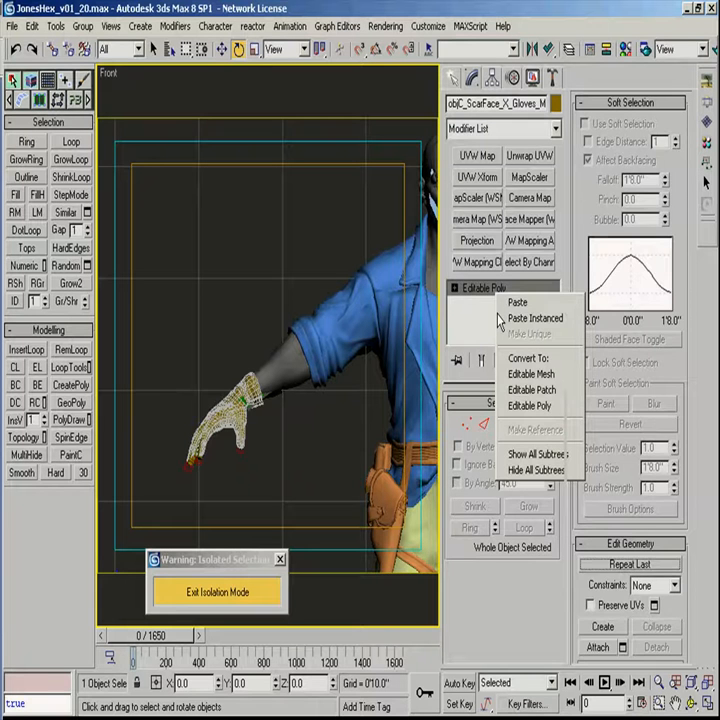
{"action": "left_click", "coordinate": [501, 318]}
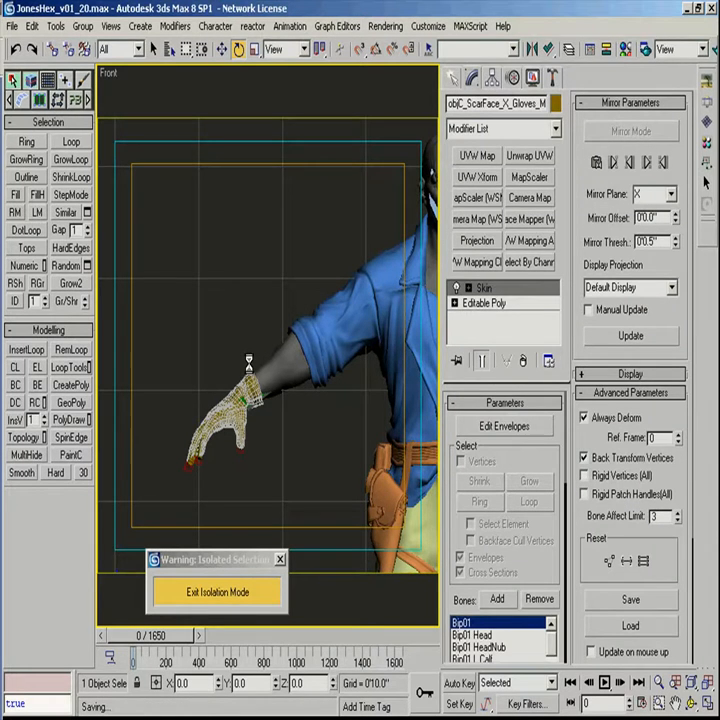
Step: Select Bip01 Head, turn off Figure mode and inspect how the skinned gloves deform around the biped's hand
{"action": "middle_click_drag", "start_coordinate": [249, 357], "coordinate": [275, 440]}
{"action": "left_click", "coordinate": [356, 325]}
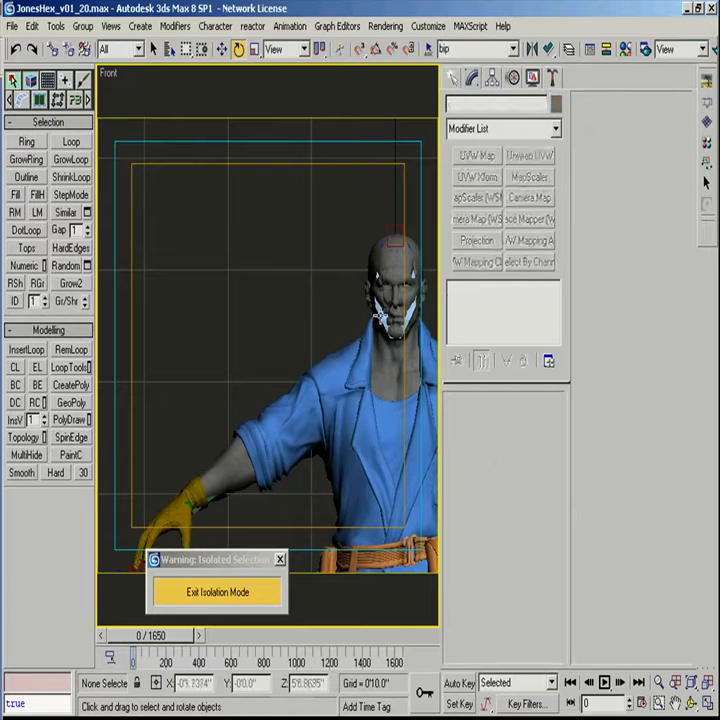
{"action": "left_click", "coordinate": [380, 315]}
{"action": "left_click", "coordinate": [514, 78]}
{"action": "left_click", "coordinate": [462, 295]}
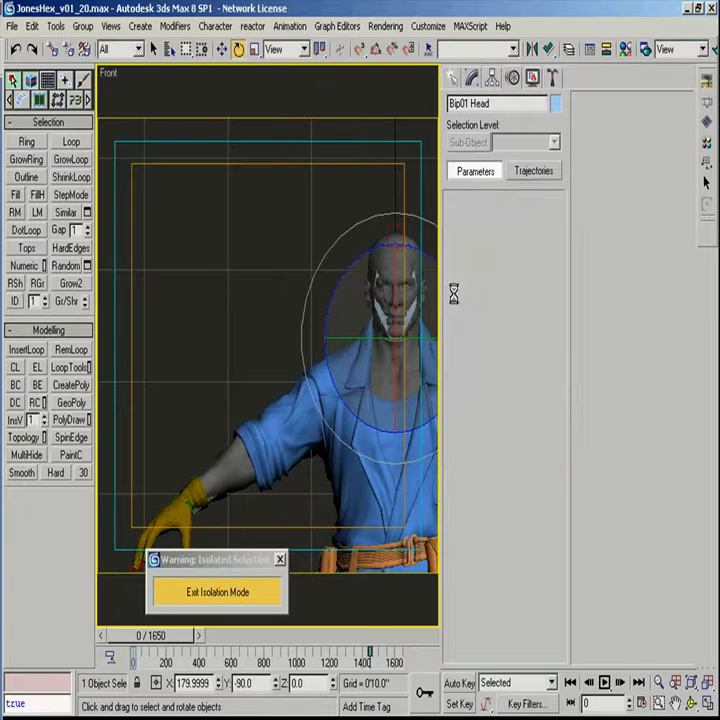
{"action": "middle_click_drag", "start_coordinate": [257, 386], "coordinate": [251, 110]}
{"action": "scroll", "coordinate": [262, 251], "scroll_direction": "up", "scroll_amount": 3}
{"action": "scroll", "coordinate": [262, 251], "scroll_direction": "up", "scroll_amount": 4}
{"action": "scroll", "coordinate": [265, 273], "scroll_direction": "down", "scroll_amount": 4}
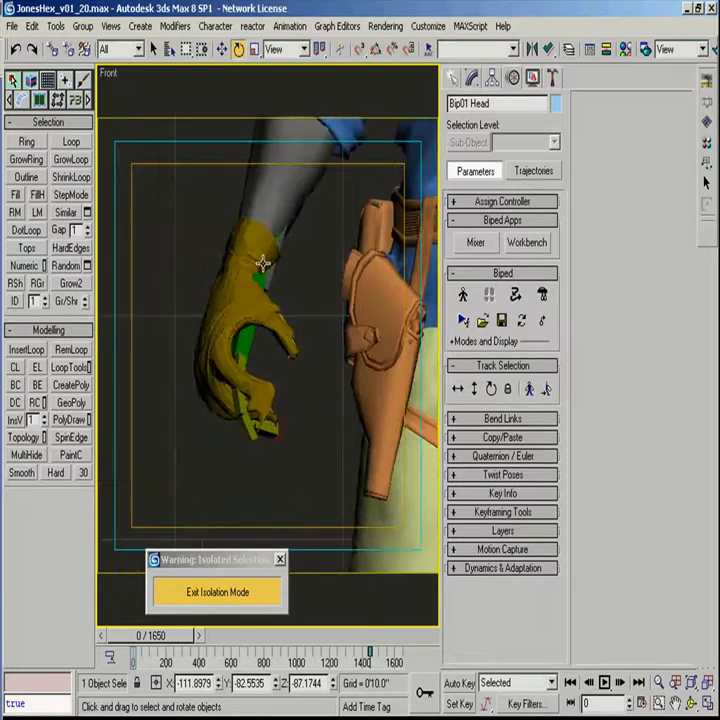
Step: Remove the Skin modifier from the gloves, the body and the jacket
{"action": "left_click", "coordinate": [474, 80]}
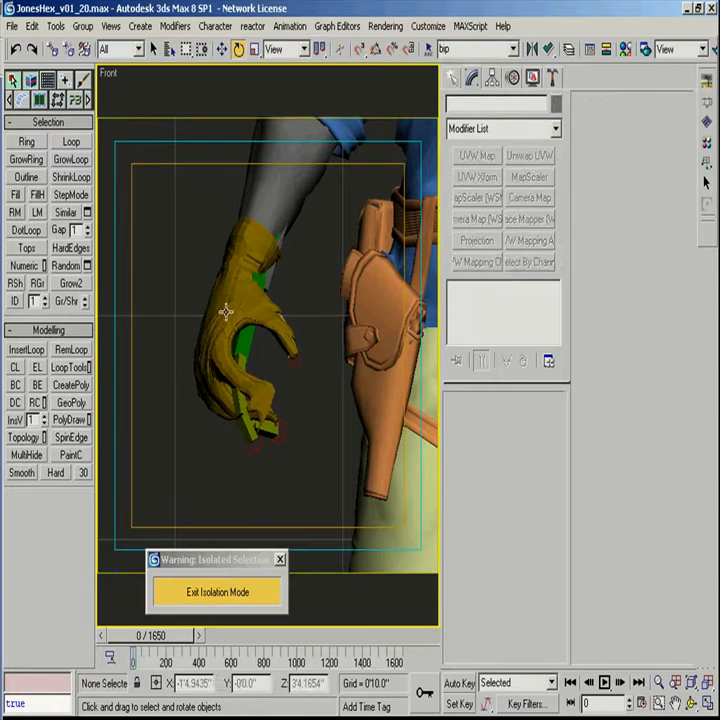
{"action": "left_click", "coordinate": [262, 302]}
{"action": "left_click", "coordinate": [523, 362]}
{"action": "middle_click_drag", "start_coordinate": [294, 241], "coordinate": [244, 379]}
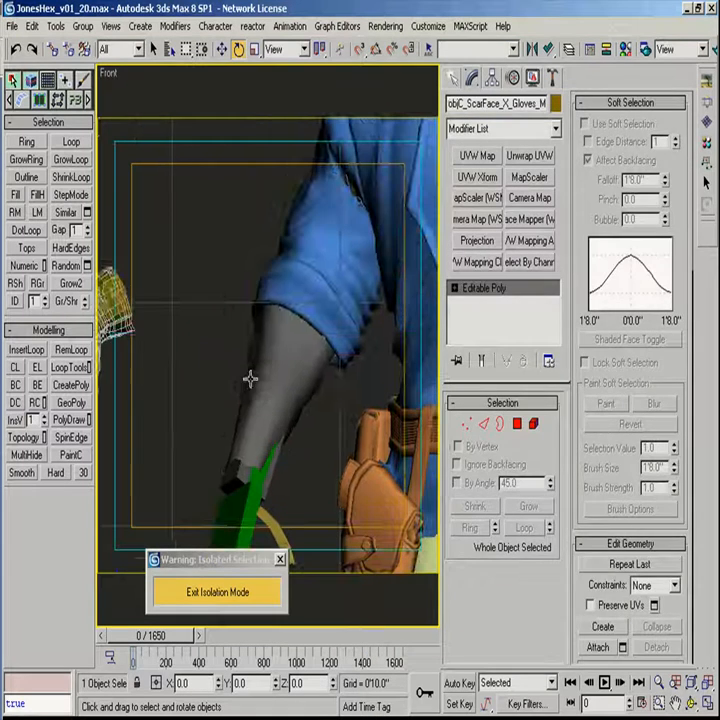
{"action": "left_click", "coordinate": [225, 321]}
{"action": "left_click", "coordinate": [523, 362]}
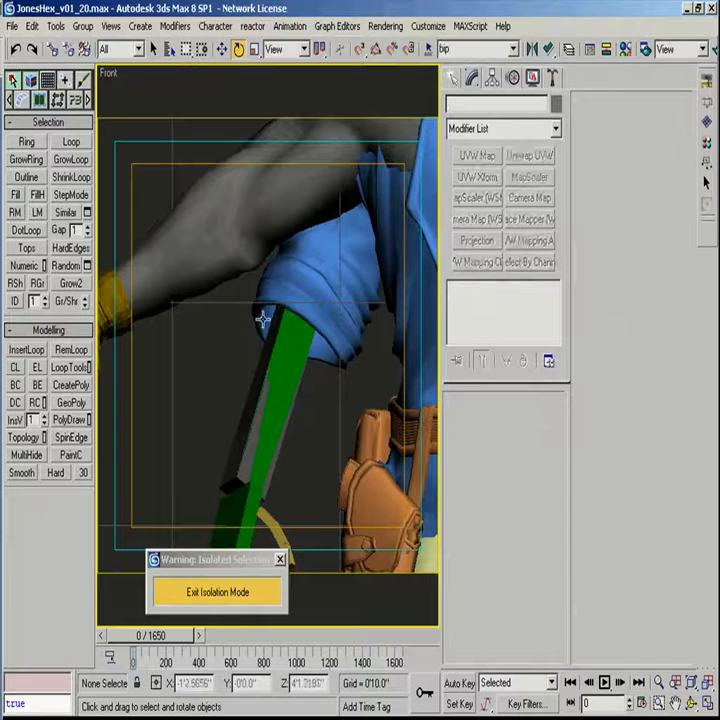
{"action": "left_click", "coordinate": [262, 314]}
{"action": "left_click", "coordinate": [523, 362]}
Step: Select the Bip01 R Forearm, turn Figure mode on for the biped, and save the scene
{"action": "left_click", "coordinate": [300, 295]}
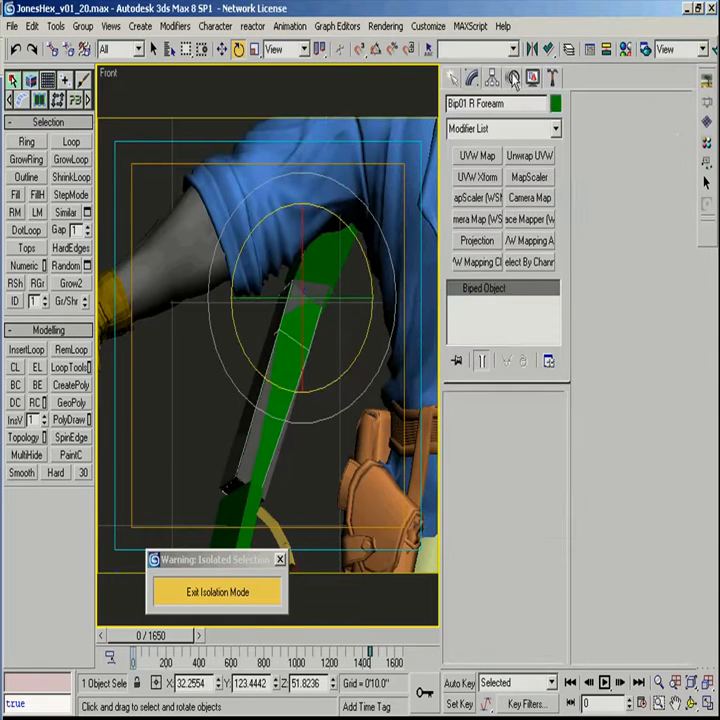
{"action": "left_click", "coordinate": [513, 78]}
{"action": "left_click", "coordinate": [463, 294]}
{"action": "scroll", "coordinate": [260, 228], "scroll_direction": "down", "scroll_amount": 3}
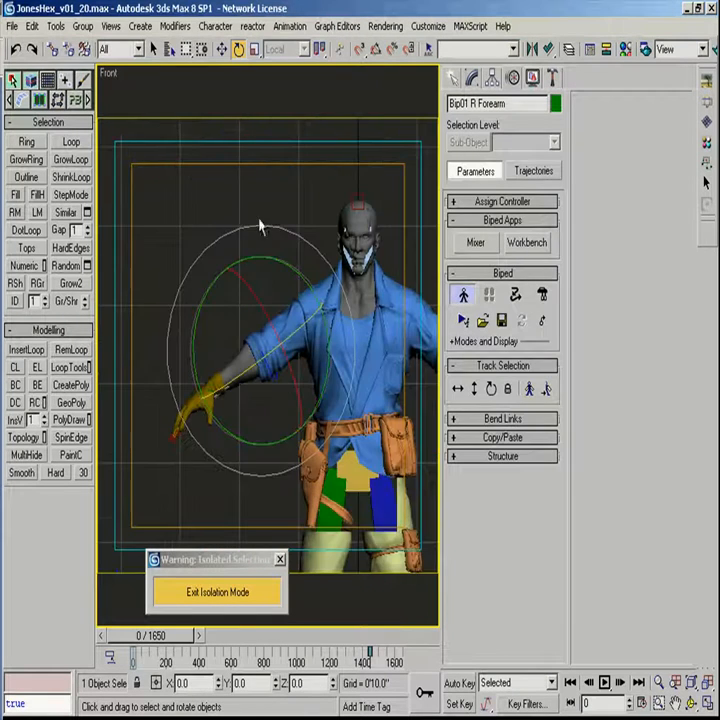
{"action": "left_click", "coordinate": [260, 228]}
{"action": "left_click", "coordinate": [12, 26]}
{"action": "left_click", "coordinate": [31, 117]}
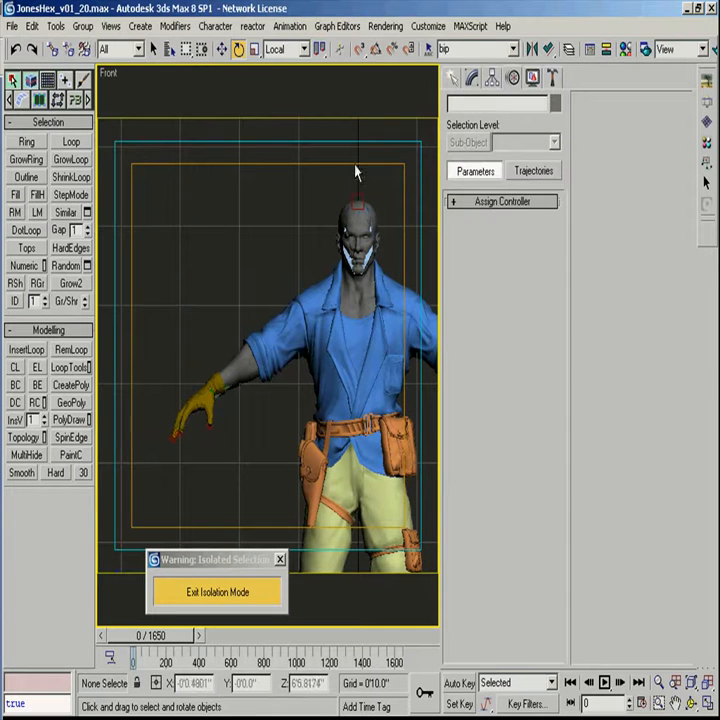
{"action": "middle_click_drag", "start_coordinate": [320, 247], "coordinate": [280, 245]}
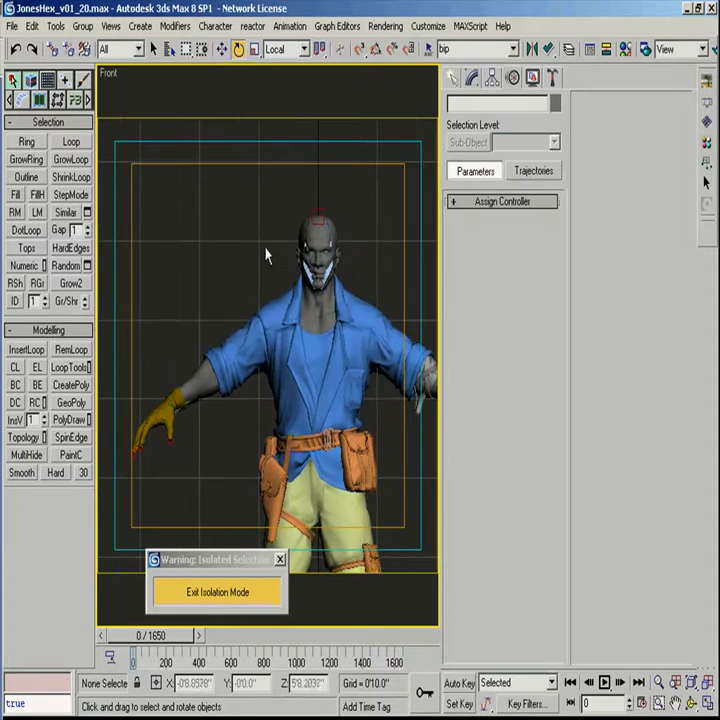
{"action": "left_click", "coordinate": [243, 298]}
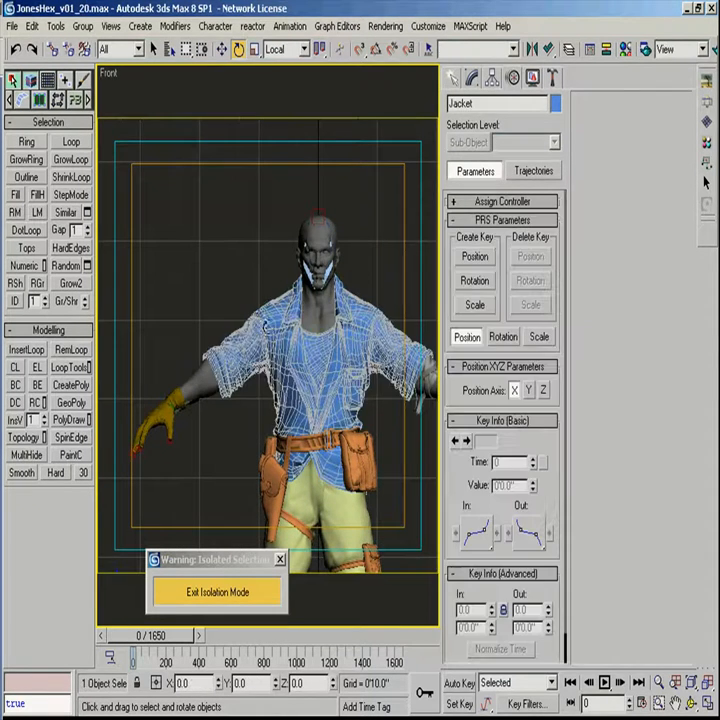
{"action": "left_click", "coordinate": [12, 26]}
{"action": "mouse_move", "coordinate": [14, 93]}
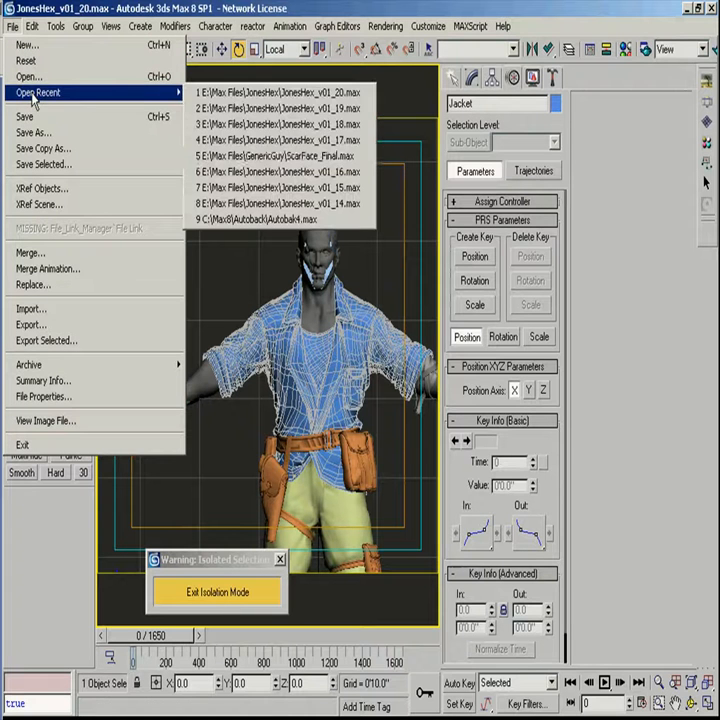
{"action": "left_click", "coordinate": [339, 160]}
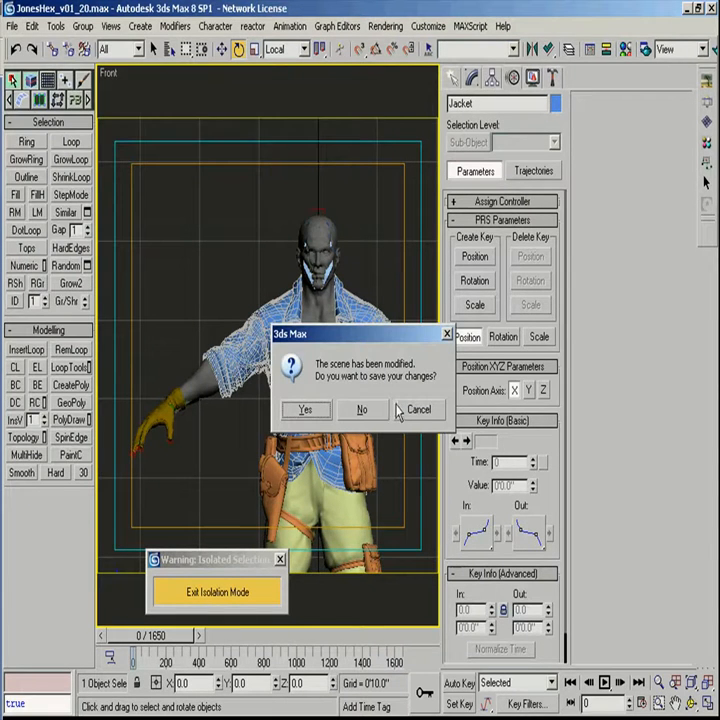
{"action": "left_click", "coordinate": [419, 411]}
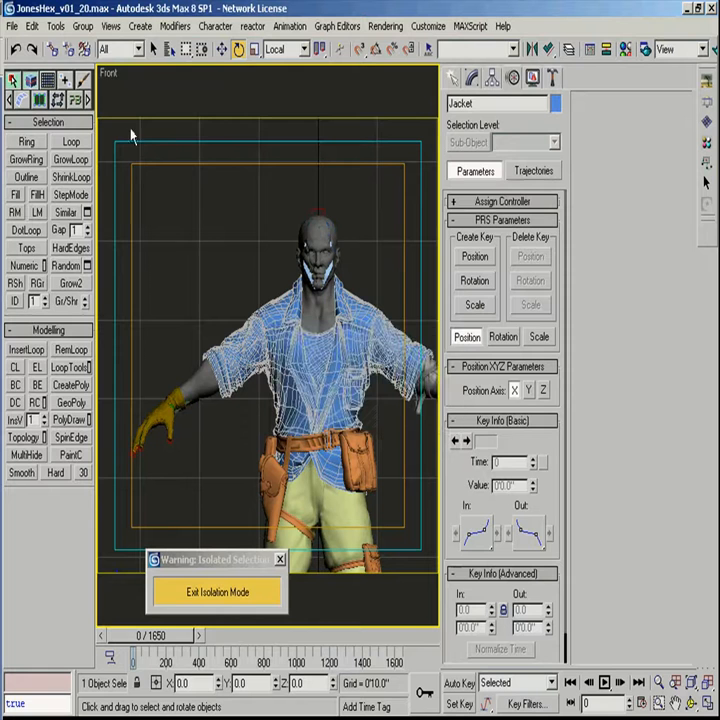
Step: Save the current scene and open the recent file ScarFace_Final.max, declining to save a copy at the application error
{"action": "left_click", "coordinate": [12, 26]}
{"action": "left_click", "coordinate": [26, 117]}
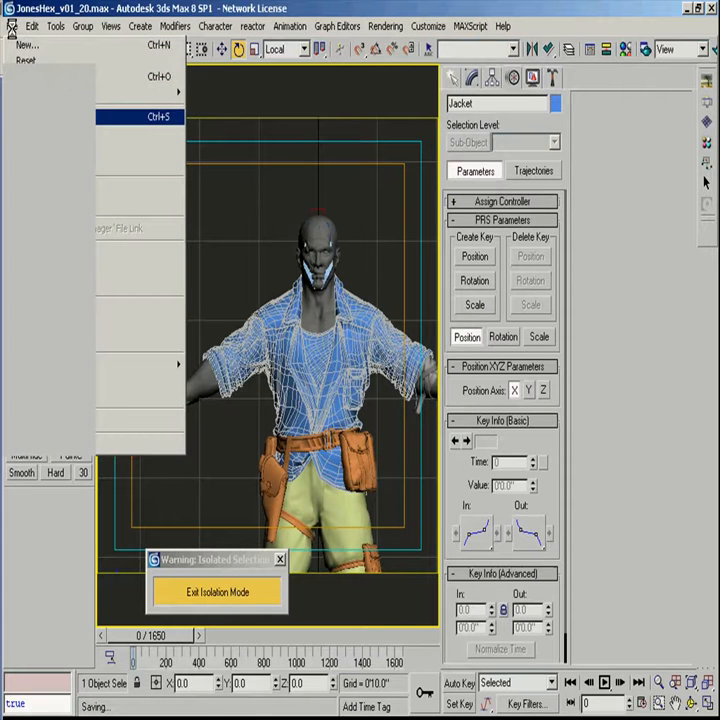
{"action": "left_click", "coordinate": [12, 26]}
{"action": "mouse_move", "coordinate": [100, 92]}
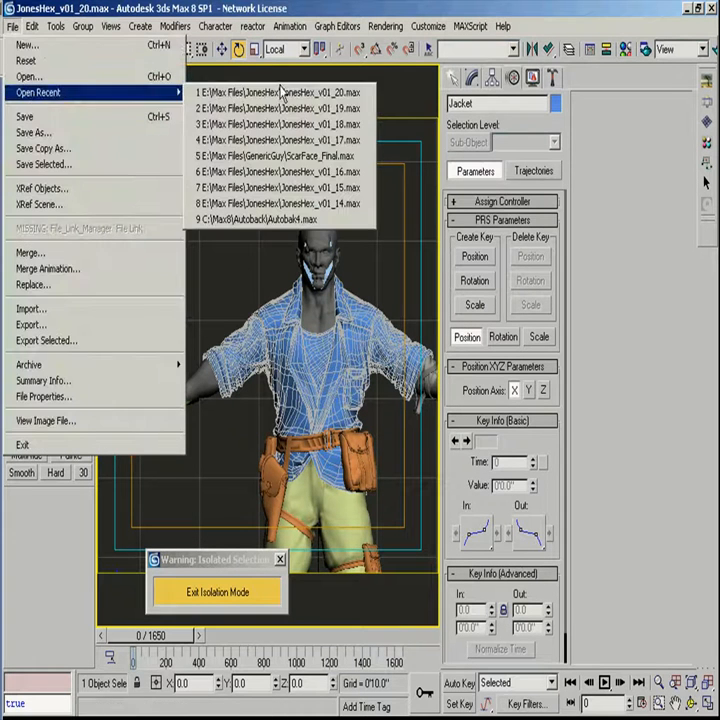
{"action": "left_click", "coordinate": [310, 156]}
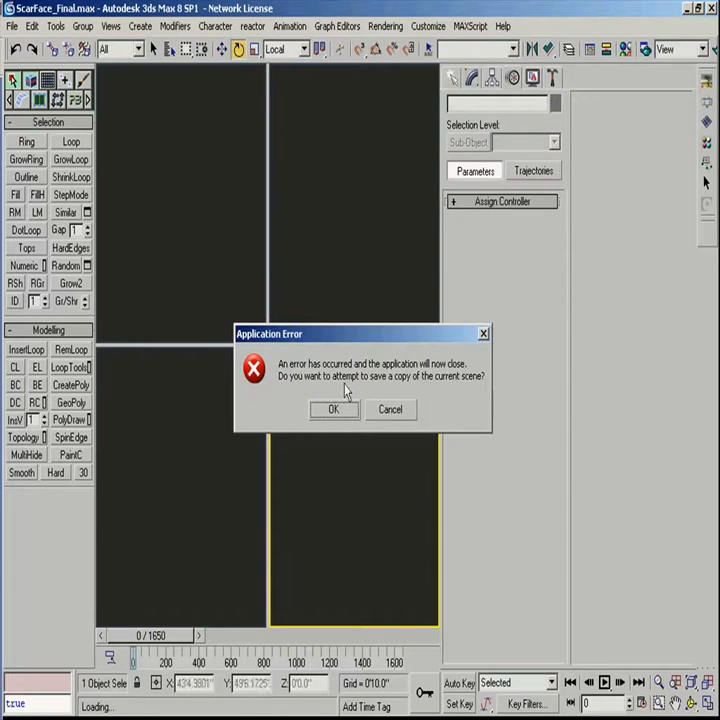
{"action": "left_click", "coordinate": [399, 412]}
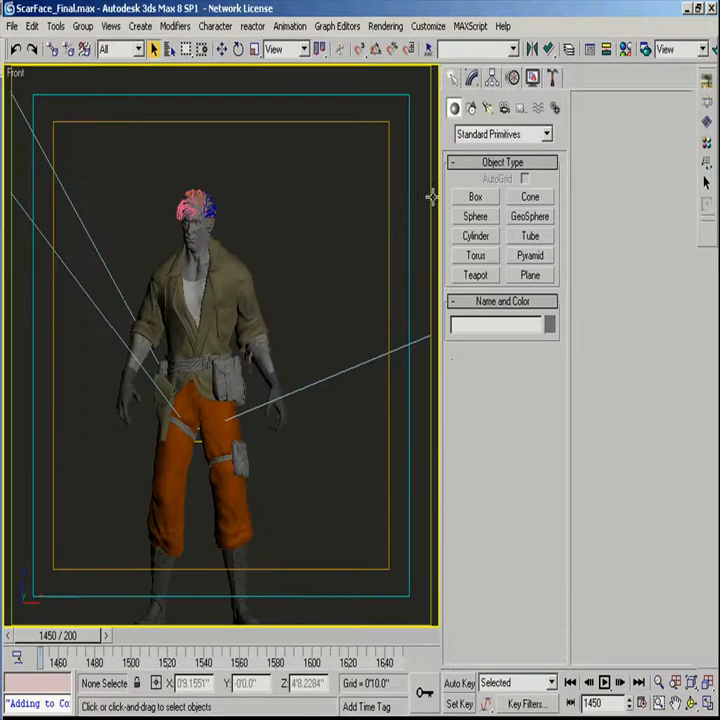
Step: Select the character's jacket and display its Skin modifier's parameters and bone list
{"action": "left_click", "coordinate": [230, 244]}
{"action": "middle_click_drag", "start_coordinate": [230, 244], "coordinate": [366, 200], "text": "alt"}
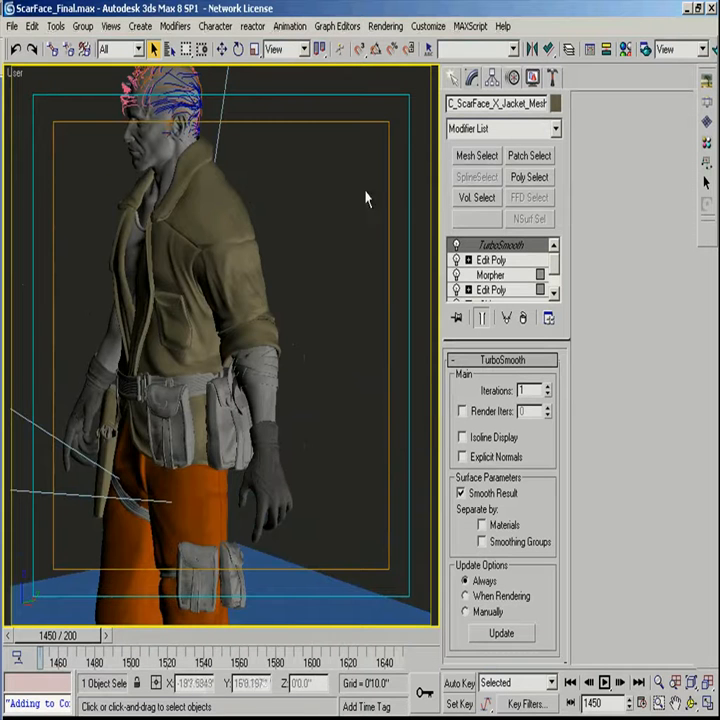
{"action": "scroll", "coordinate": [553, 268], "scroll_direction": "down", "scroll_amount": 2}
{"action": "left_click", "coordinate": [500, 276]}
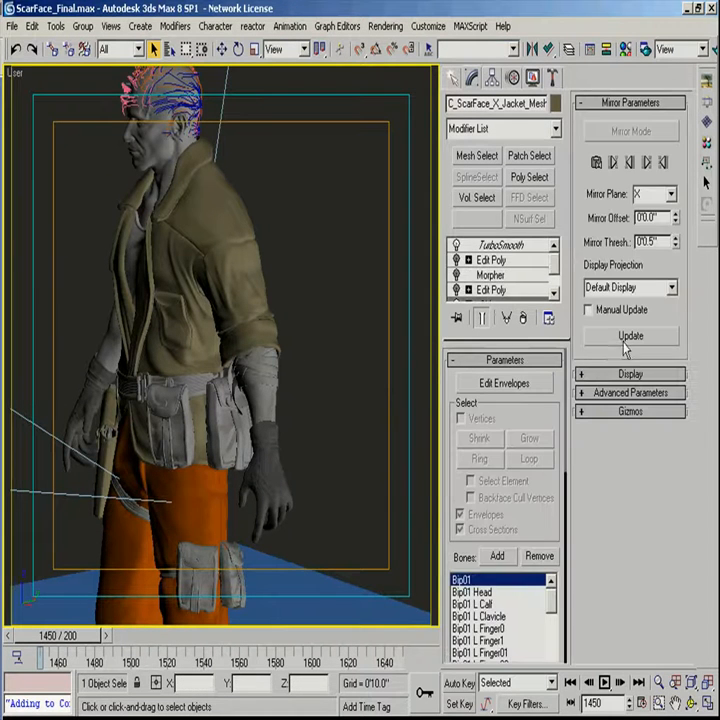
{"action": "left_click", "coordinate": [491, 590]}
{"action": "key", "text": "ctrl+a"}
{"action": "left_click", "coordinate": [364, 370]}
{"action": "left_click", "coordinate": [244, 286]}
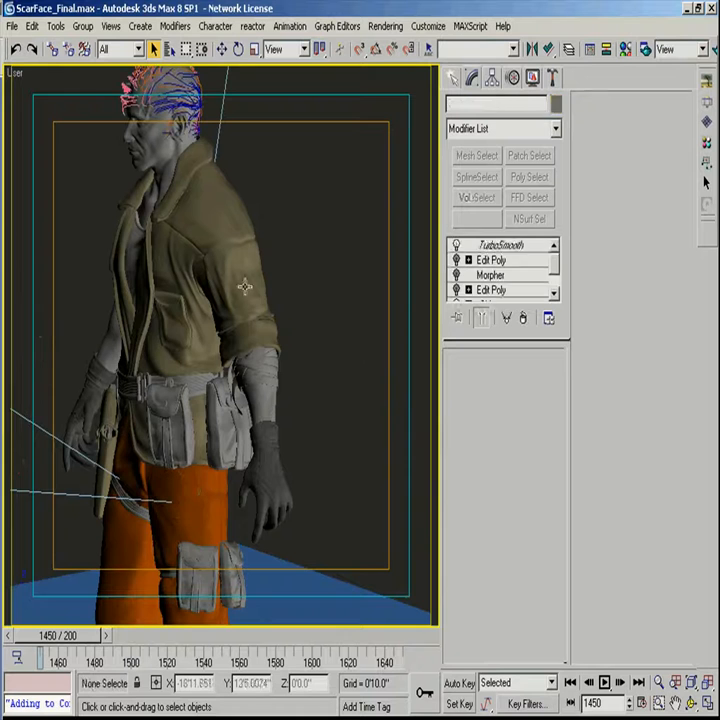
{"action": "scroll", "coordinate": [553, 275], "scroll_direction": "down", "scroll_amount": 2}
{"action": "left_click", "coordinate": [491, 274]}
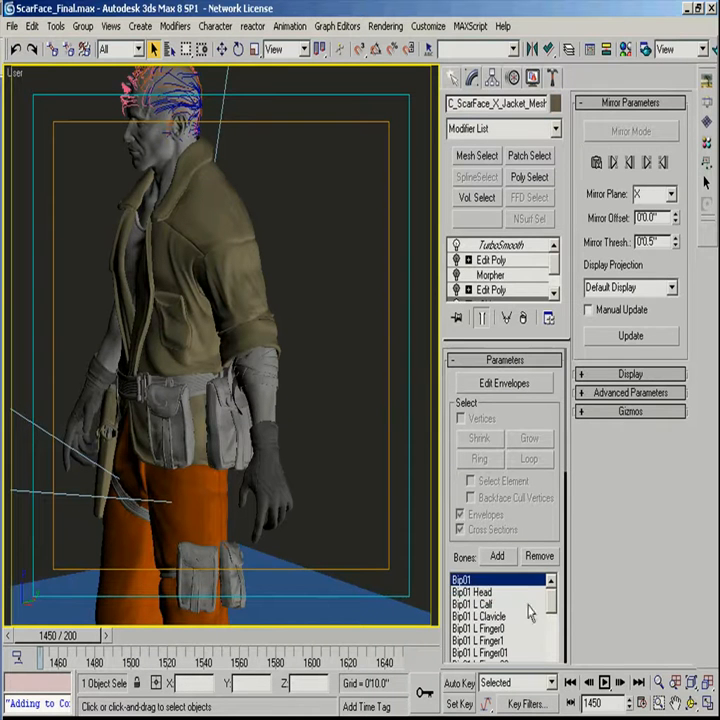
Step: Save the jacket's Skin envelopes as JacketEnvelopes.env in the Rigs folder
{"action": "left_click", "coordinate": [632, 394]}
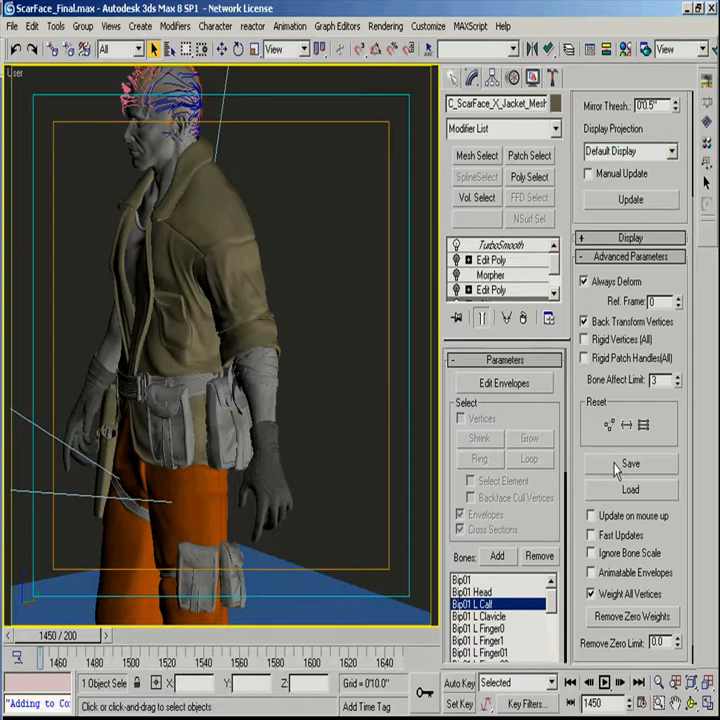
{"action": "left_click", "coordinate": [631, 463]}
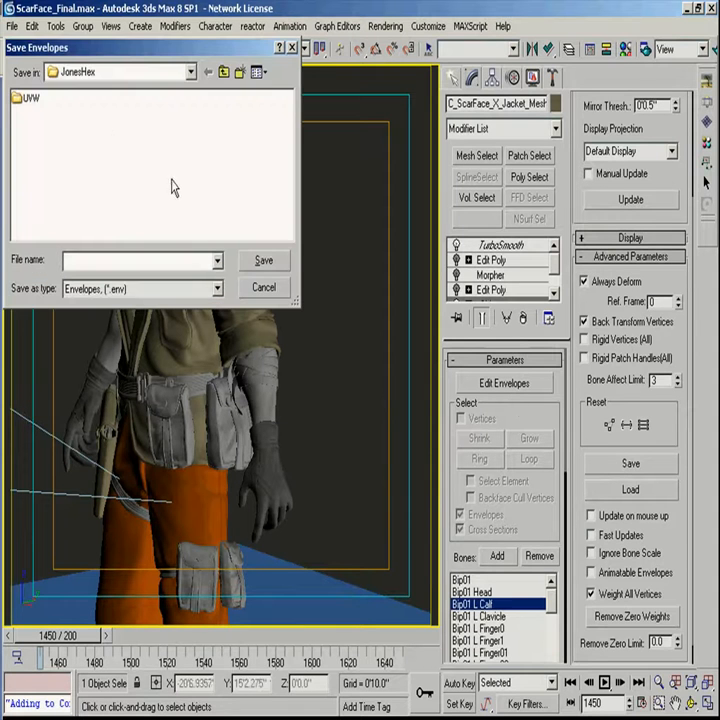
{"action": "left_click", "coordinate": [224, 72]}
{"action": "double_click", "coordinate": [30, 145]}
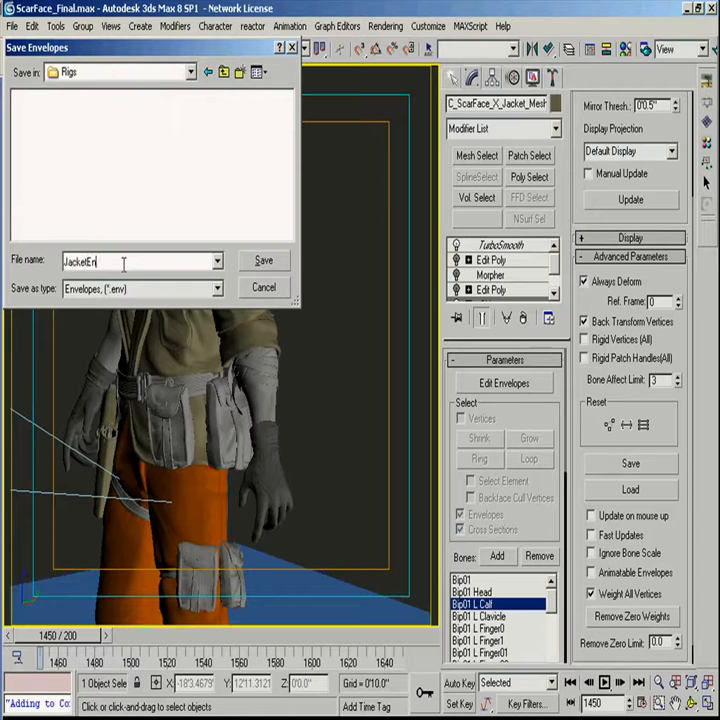
{"action": "left_click", "coordinate": [252, 259]}
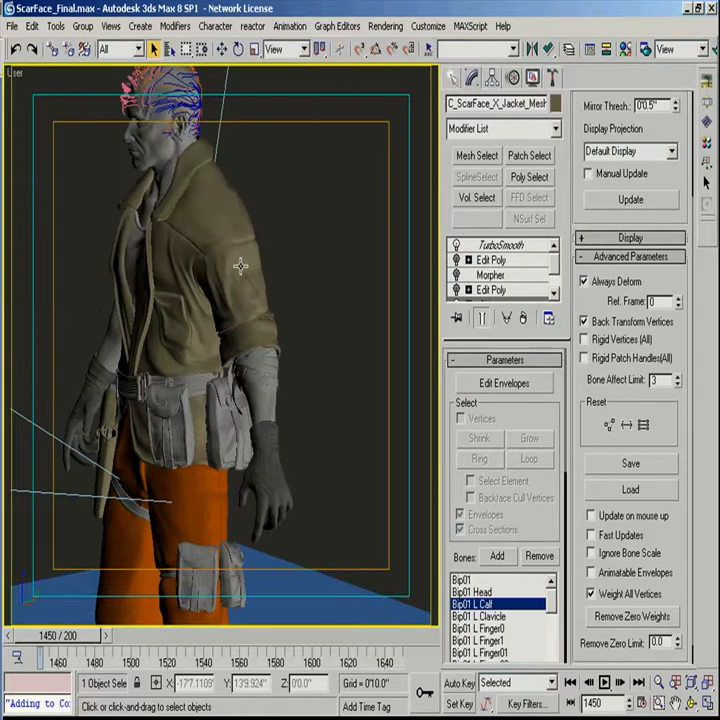
Step: Select the gloves and save their Skin envelopes as GloveEnvelopes in the Rigs folder
{"action": "left_click", "coordinate": [254, 503]}
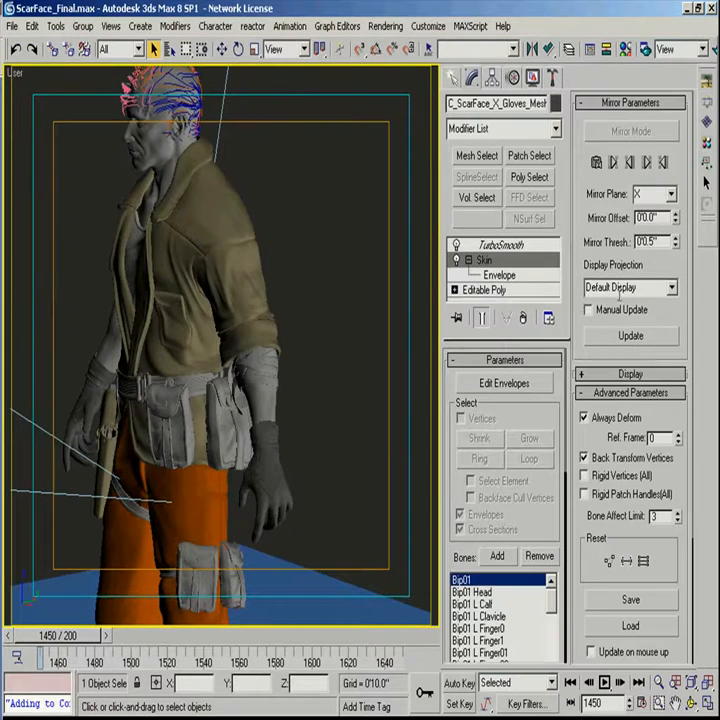
{"action": "left_click", "coordinate": [631, 599]}
{"action": "type", "text": "GloveEnvelopes"}
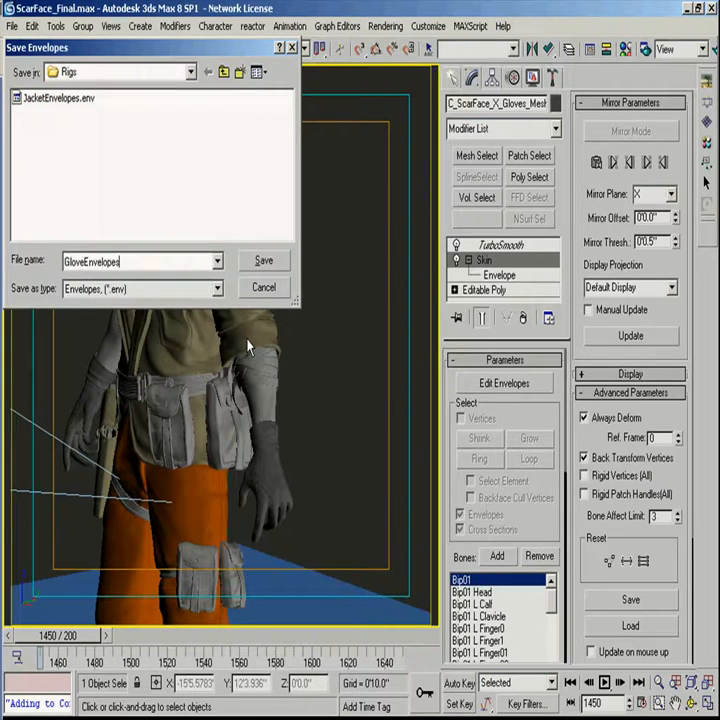
{"action": "key", "text": "Return"}
Step: Select the body mesh and save its Skin envelopes as bodyEnvelope in the Rigs folder
{"action": "left_click", "coordinate": [257, 403]}
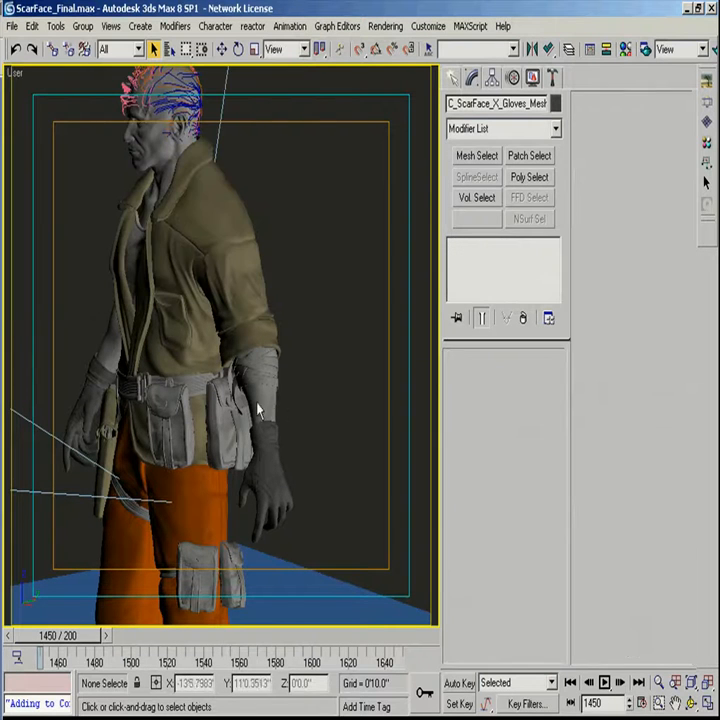
{"action": "left_click", "coordinate": [497, 260]}
{"action": "left_click", "coordinate": [631, 600]}
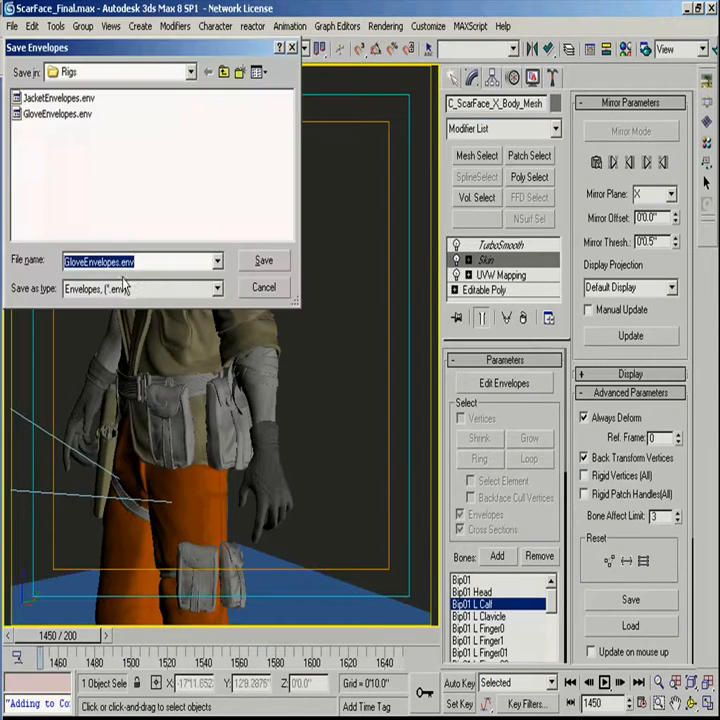
{"action": "type", "text": "bodyEnvelope"}
{"action": "key", "text": "Return"}
Step: Try to save the pants' Skin envelopes as pantsEnvelope in the Rigs folder
{"action": "left_click", "coordinate": [297, 392]}
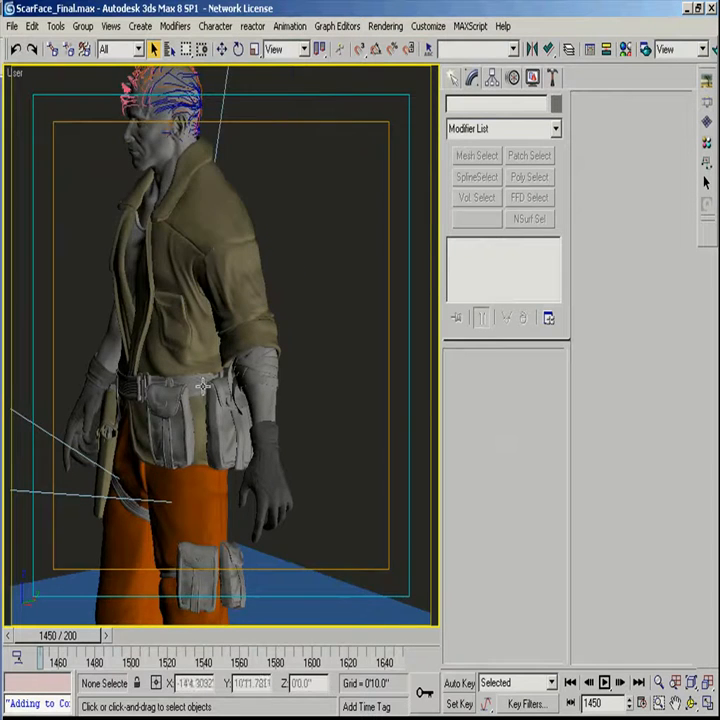
{"action": "middle_click_drag", "start_coordinate": [208, 328], "coordinate": [212, 60]}
{"action": "left_click", "coordinate": [225, 386]}
{"action": "left_click", "coordinate": [501, 275]}
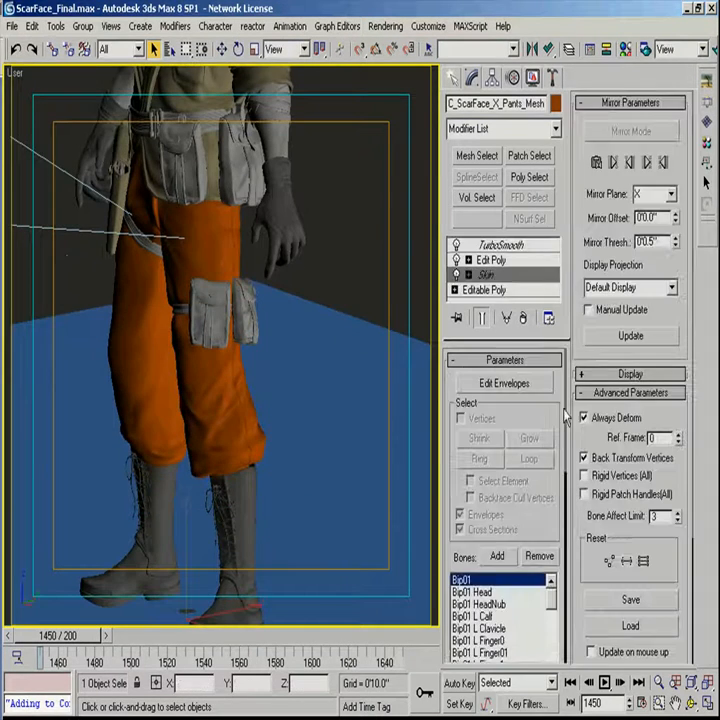
{"action": "left_click", "coordinate": [629, 606]}
{"action": "type", "text": "pants"}
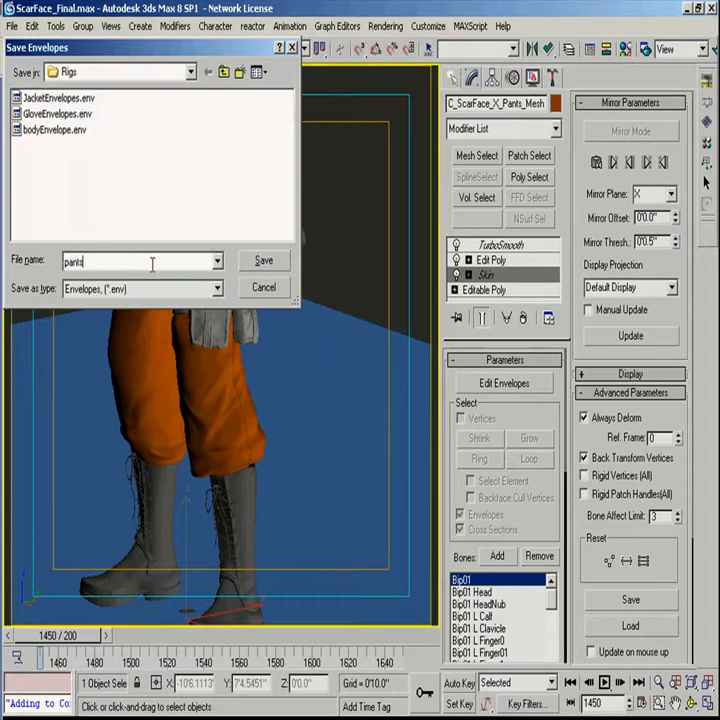
{"action": "type", "text": "Envelope"}
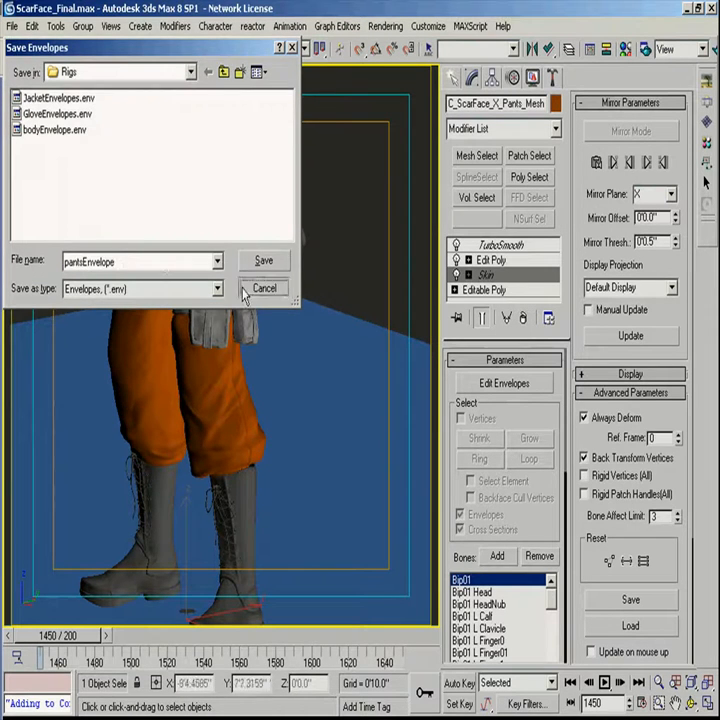
{"action": "left_click", "coordinate": [245, 291]}
Step: Reopen JonesHex_v01_20.max without saving the ScarFace scene, and dismiss the isolated-objects notice
{"action": "left_click", "coordinate": [13, 26]}
{"action": "mouse_move", "coordinate": [60, 92]}
{"action": "left_click", "coordinate": [284, 113]}
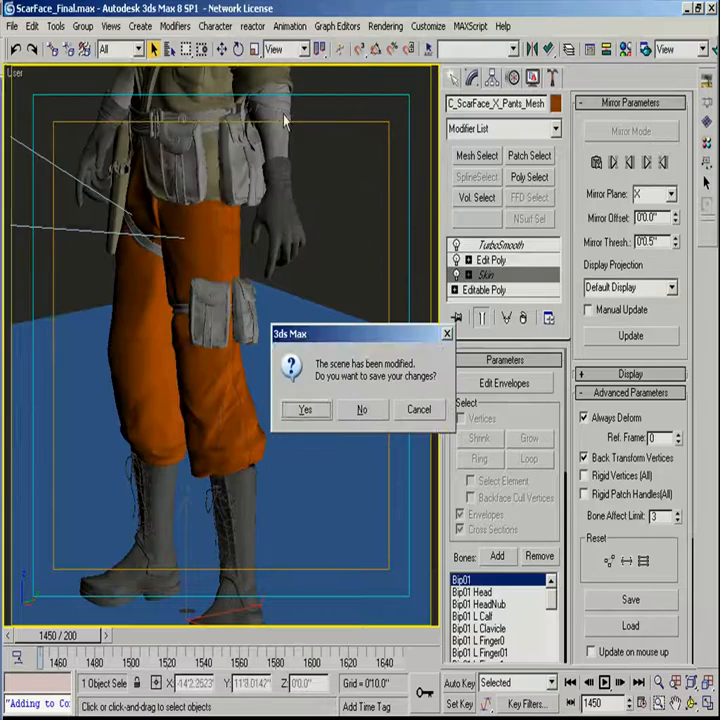
{"action": "left_click", "coordinate": [362, 410]}
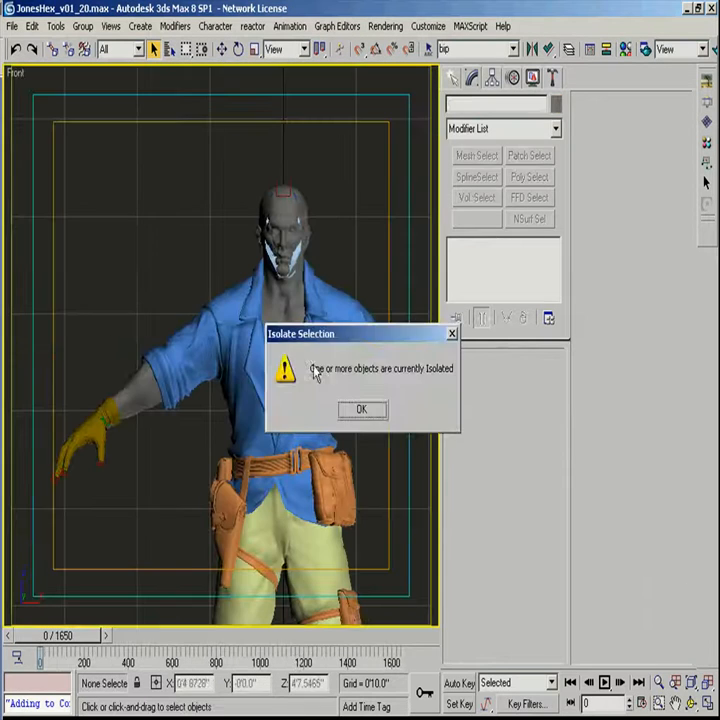
{"action": "left_click", "coordinate": [364, 411]}
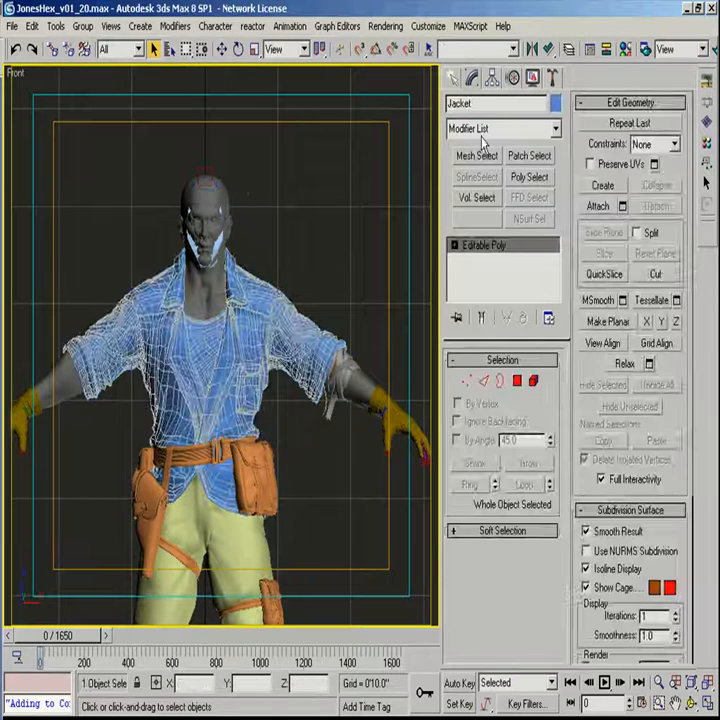
Step: Apply a Skin modifier to the Jacket and add all Biped bones, filtering the bone list with *bip
{"action": "left_click", "coordinate": [555, 132]}
{"action": "scroll", "coordinate": [487, 620], "scroll_direction": "down", "scroll_amount": 10}
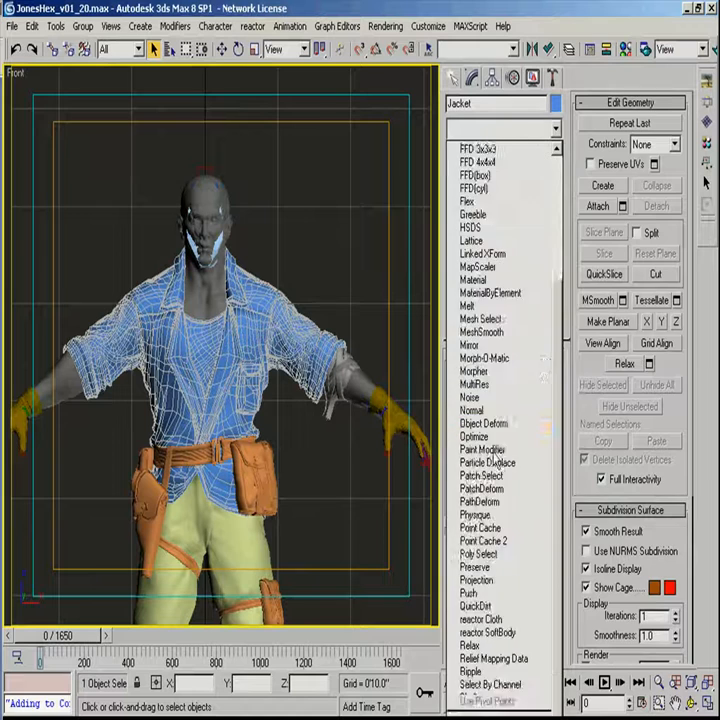
{"action": "left_click", "coordinate": [470, 656]}
{"action": "left_click", "coordinate": [498, 554]}
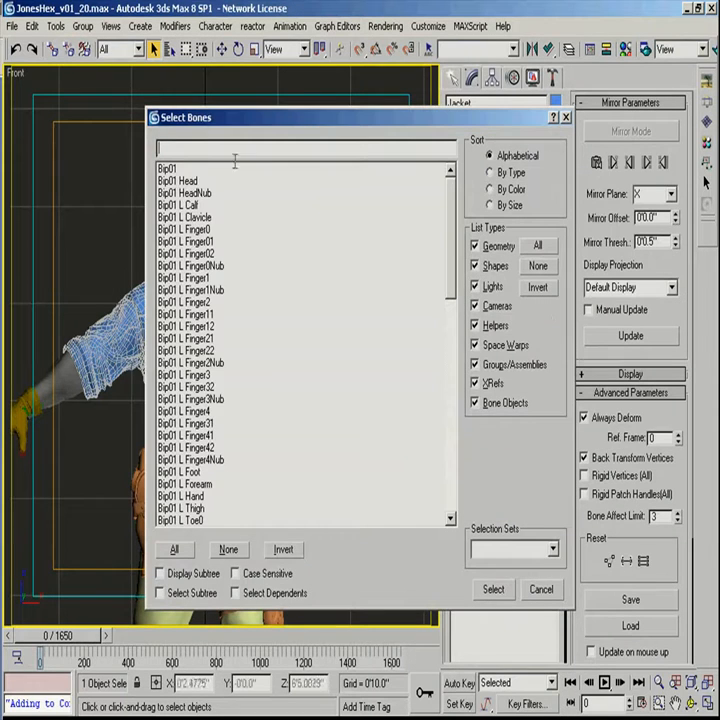
{"action": "type", "text": "bip"}
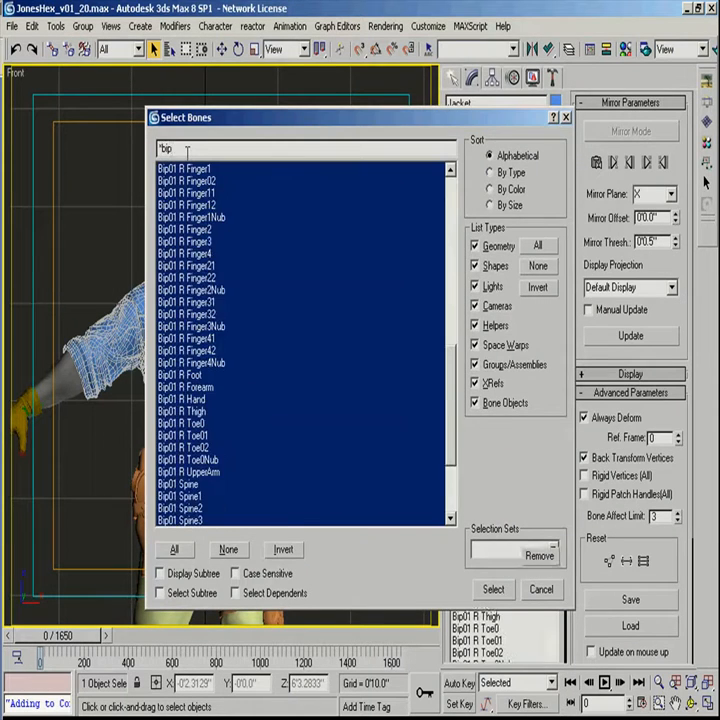
{"action": "key", "text": "Return"}
{"action": "left_click", "coordinate": [366, 292]}
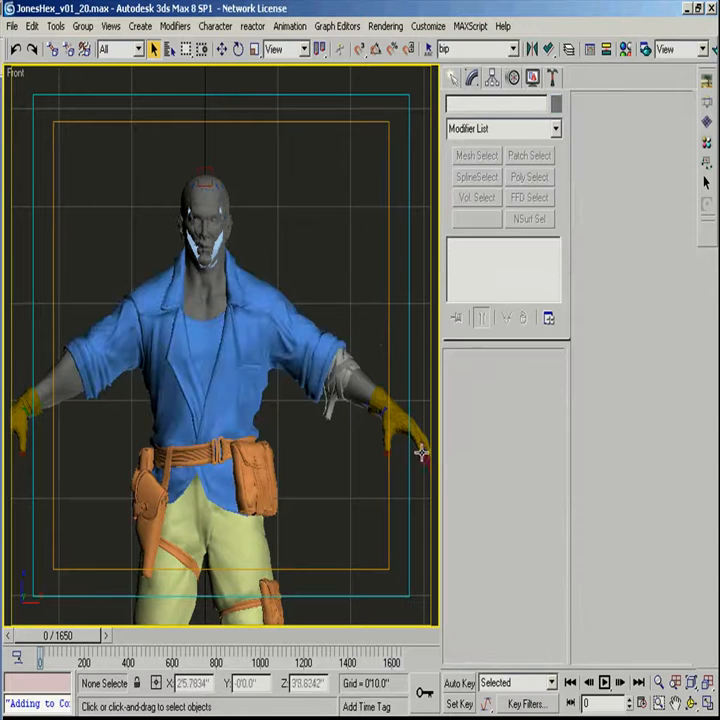
{"action": "left_click", "coordinate": [422, 461]}
{"action": "left_click", "coordinate": [295, 378], "text": "ctrl"}
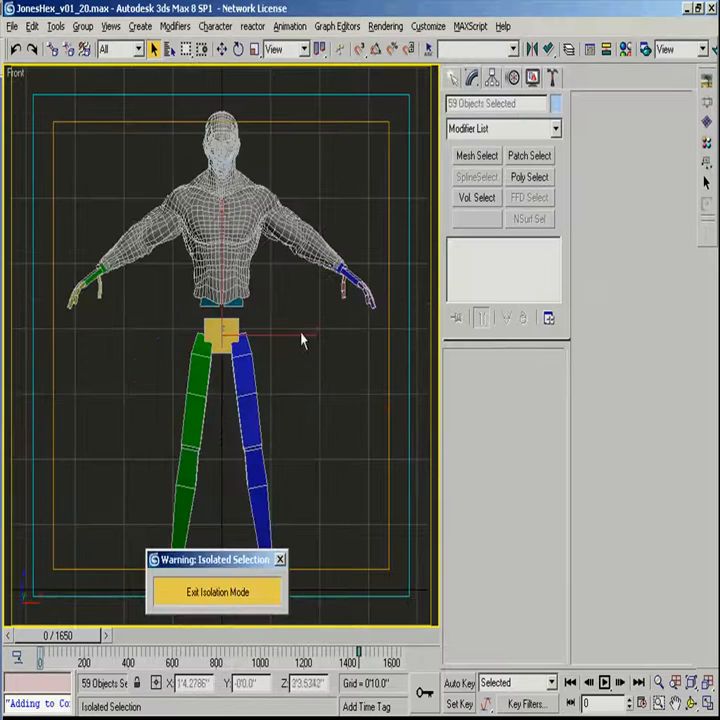
{"action": "middle_click_drag", "start_coordinate": [300, 338], "coordinate": [302, 386]}
{"action": "left_click", "coordinate": [302, 386]}
{"action": "left_click", "coordinate": [226, 386]}
{"action": "left_click", "coordinate": [511, 80]}
{"action": "left_click", "coordinate": [492, 78]}
{"action": "left_click", "coordinate": [315, 382]}
{"action": "left_click", "coordinate": [217, 592]}
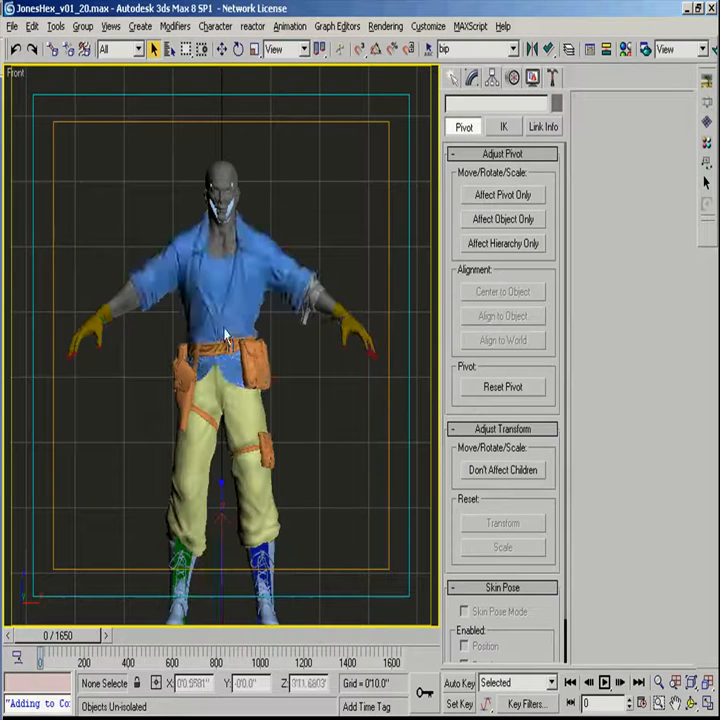
Step: Isolate the Jacket together with Bip01 Head
{"action": "left_click", "coordinate": [272, 297]}
{"action": "scroll", "coordinate": [96, 386], "scroll_direction": "up", "scroll_amount": 6}
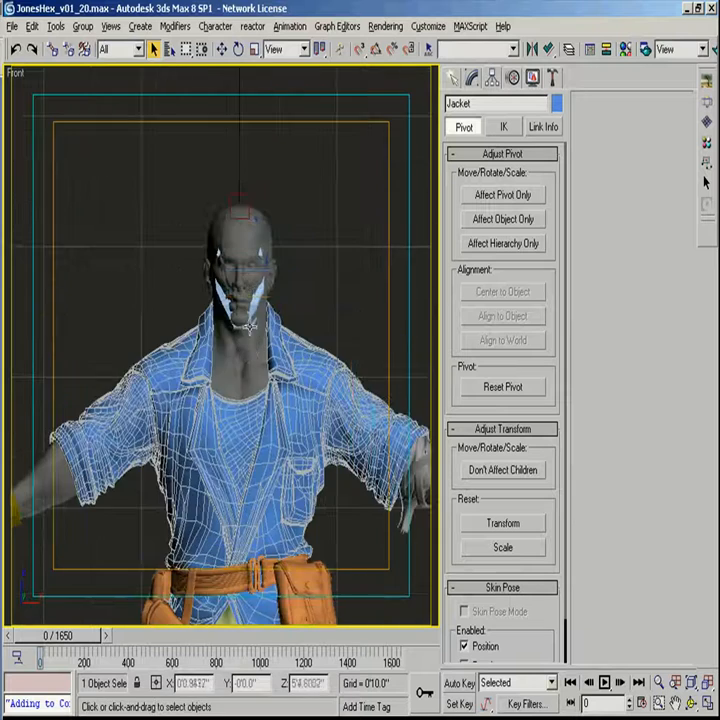
{"action": "left_click", "coordinate": [233, 262], "text": "ctrl"}
{"action": "key", "text": "alt+q"}
{"action": "middle_click_drag", "start_coordinate": [235, 168], "coordinate": [244, 247]}
Step: Select Bip01 Head and toggle the biped's Figure mode off and back on to check the jacket's deformation
{"action": "left_click", "coordinate": [243, 247]}
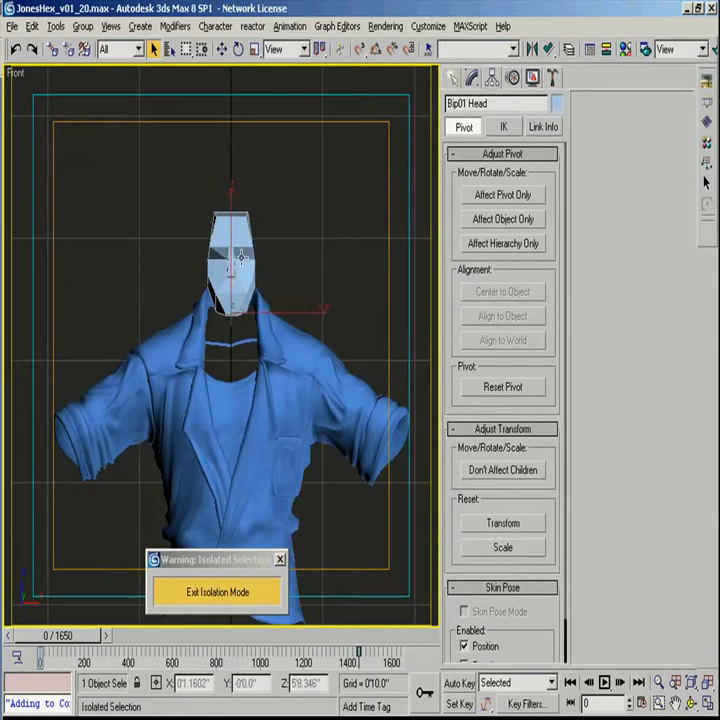
{"action": "left_click", "coordinate": [512, 80]}
{"action": "left_click", "coordinate": [464, 296]}
{"action": "left_click", "coordinate": [464, 296]}
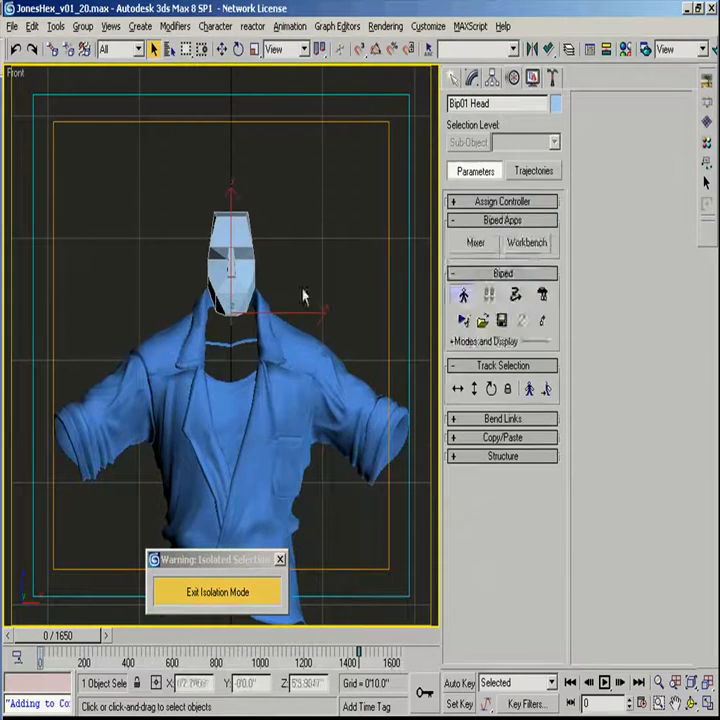
Step: Select the Jacket and load the JacketEnvelopes.env file into its Skin modifier
{"action": "left_click", "coordinate": [368, 342]}
{"action": "left_click", "coordinate": [472, 77]}
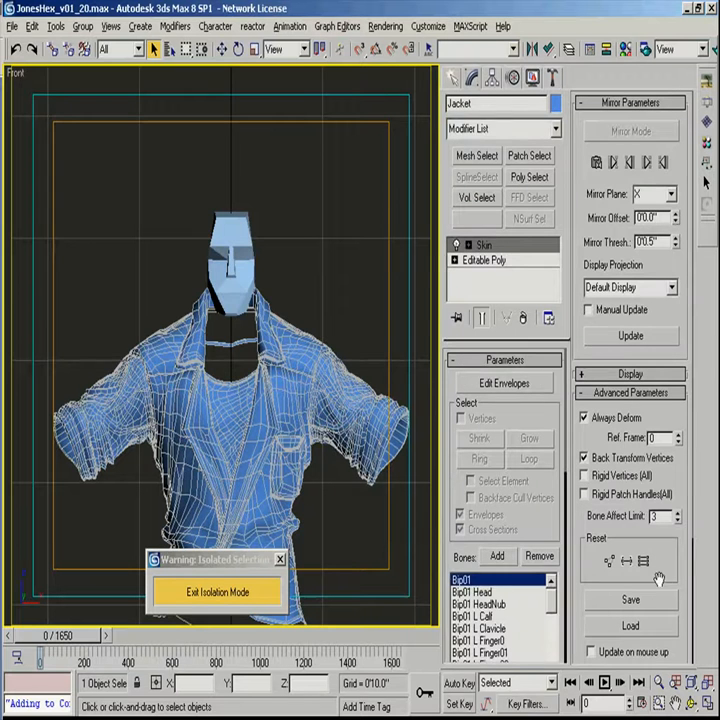
{"action": "left_click", "coordinate": [630, 625]}
{"action": "left_click", "coordinate": [52, 98]}
{"action": "left_click", "coordinate": [257, 261]}
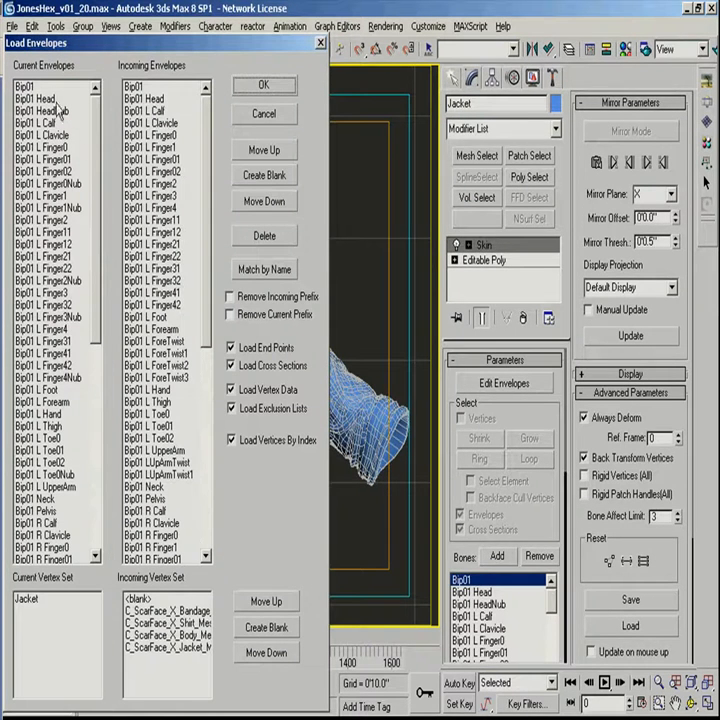
Step: Match the incoming envelopes to the current ones by name, review the pairings, and confirm the load
{"action": "left_click", "coordinate": [160, 124]}
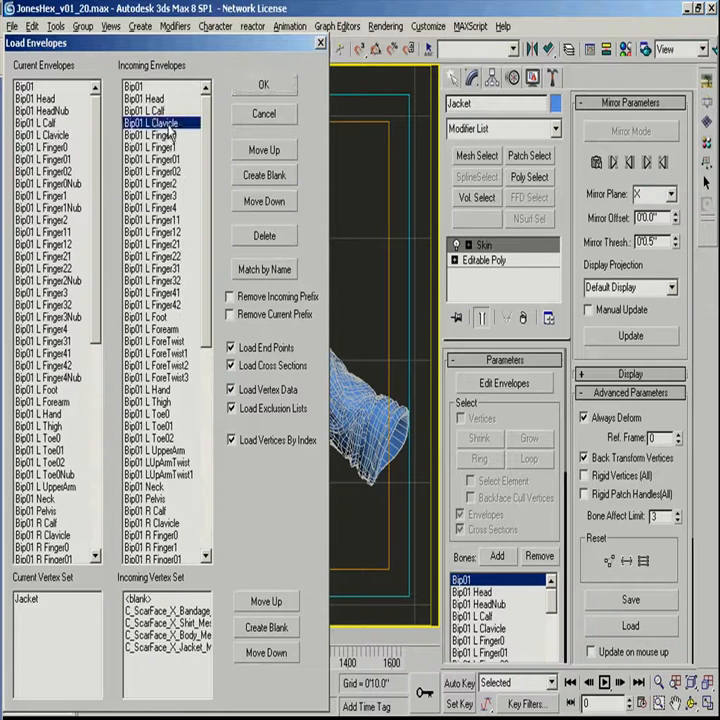
{"action": "left_click", "coordinate": [57, 112]}
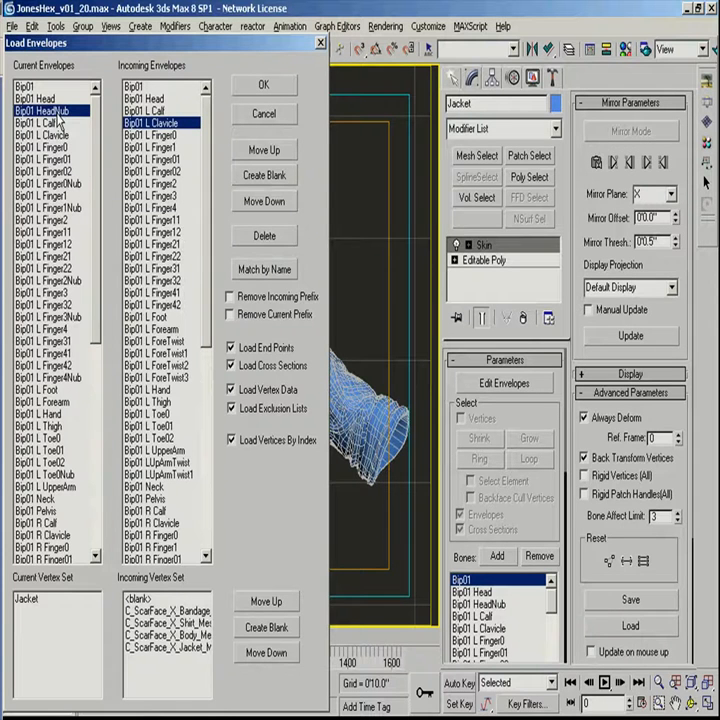
{"action": "left_click", "coordinate": [268, 270]}
{"action": "left_click", "coordinate": [152, 99]}
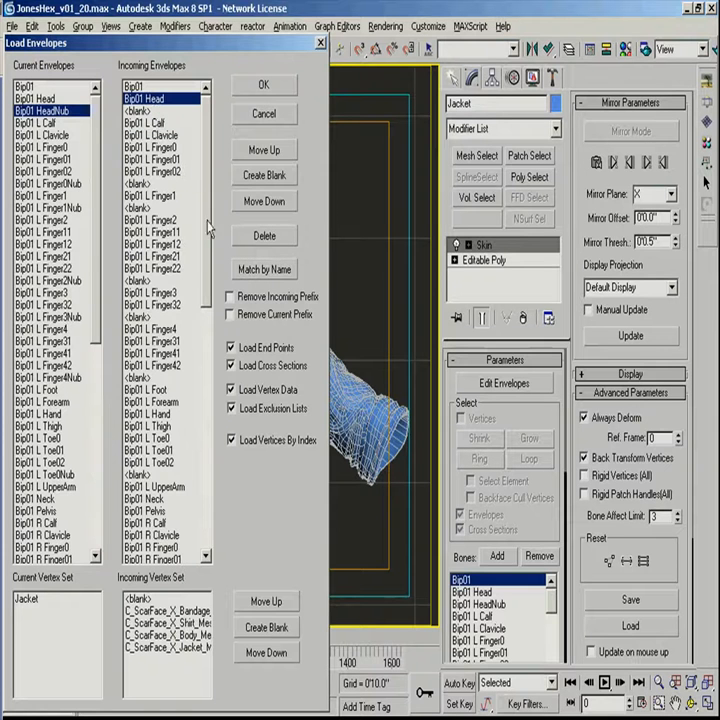
{"action": "mouse_move", "coordinate": [209, 244]}
{"action": "left_mouse_down"}
{"action": "mouse_move", "coordinate": [211, 465]}
{"action": "mouse_move", "coordinate": [211, 244]}
{"action": "left_mouse_up"}
{"action": "left_click", "coordinate": [262, 87]}
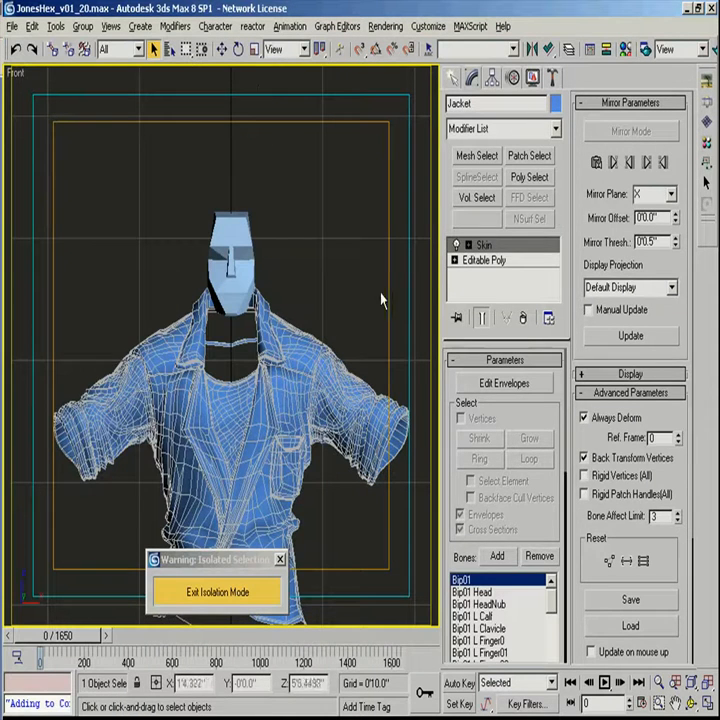
Step: Select Bip01 Head and turn off the biped's Figure mode to examine how the jacket deforms
{"action": "left_click", "coordinate": [212, 252]}
{"action": "left_click", "coordinate": [512, 77]}
{"action": "left_click", "coordinate": [462, 294]}
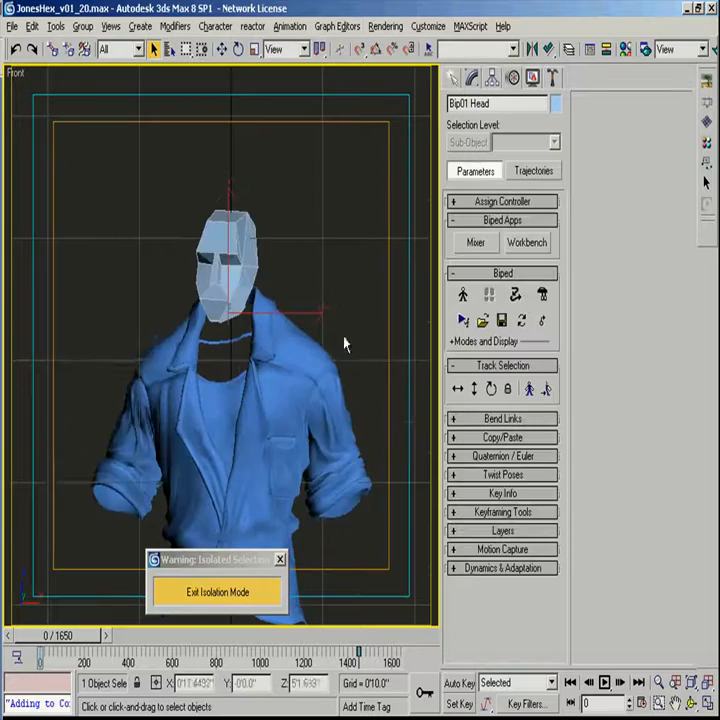
Step: Inspect the jacket's deformation from an angle, turn the biped's Figure mode back on, and exit isolation mode
{"action": "middle_click_drag", "start_coordinate": [330, 313], "coordinate": [352, 314], "text": "alt"}
{"action": "scroll", "coordinate": [352, 314], "scroll_direction": "down", "scroll_amount": 2}
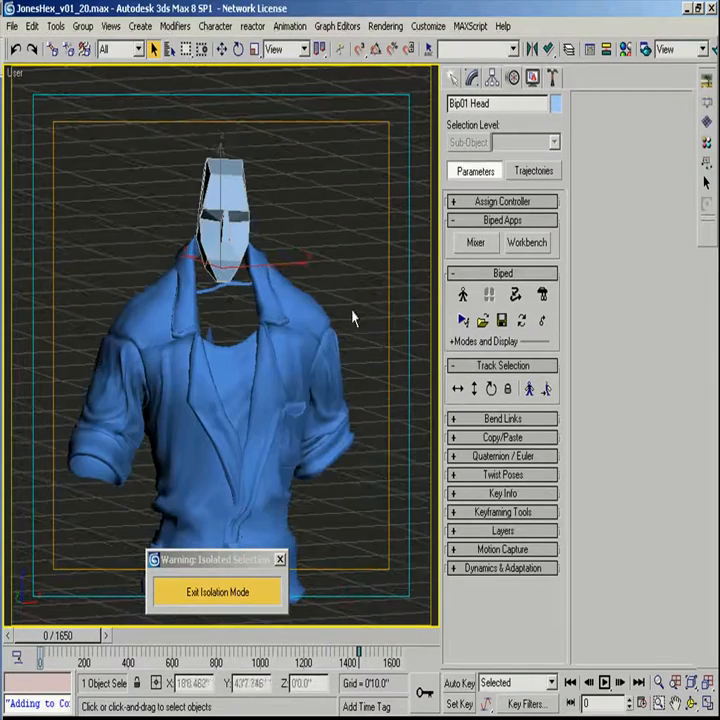
{"action": "left_click", "coordinate": [462, 297]}
{"action": "left_click", "coordinate": [235, 598]}
Step: Select C_ScarFace_X_Body_Mesh together with the biped head, isolate them, and clear the selection
{"action": "left_click", "coordinate": [216, 230]}
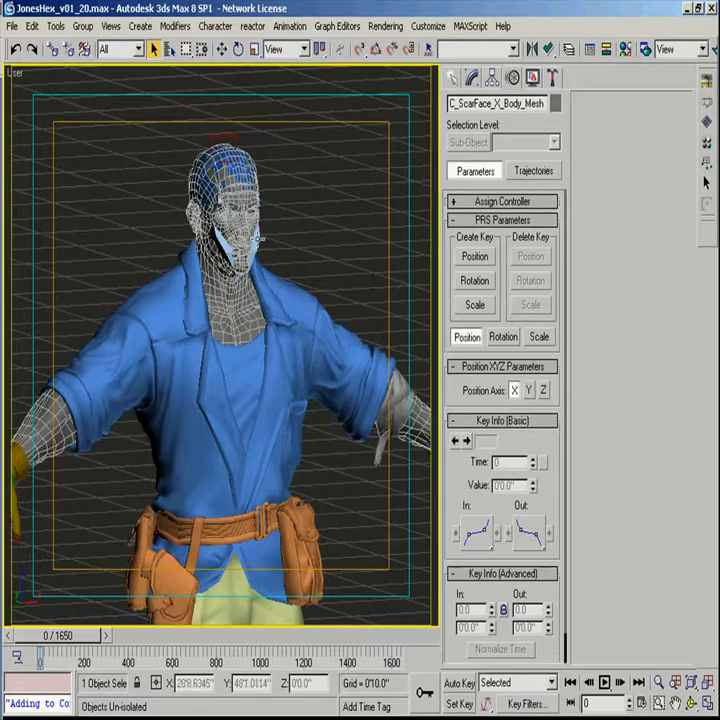
{"action": "left_click", "coordinate": [254, 236], "text": "ctrl"}
{"action": "key", "text": "alt+q"}
{"action": "left_click", "coordinate": [292, 236]}
{"action": "left_click", "coordinate": [241, 255]}
{"action": "left_click", "coordinate": [294, 297]}
Step: Unhide the biped bones by name, using the filter *bip
{"action": "right_click", "coordinate": [293, 299]}
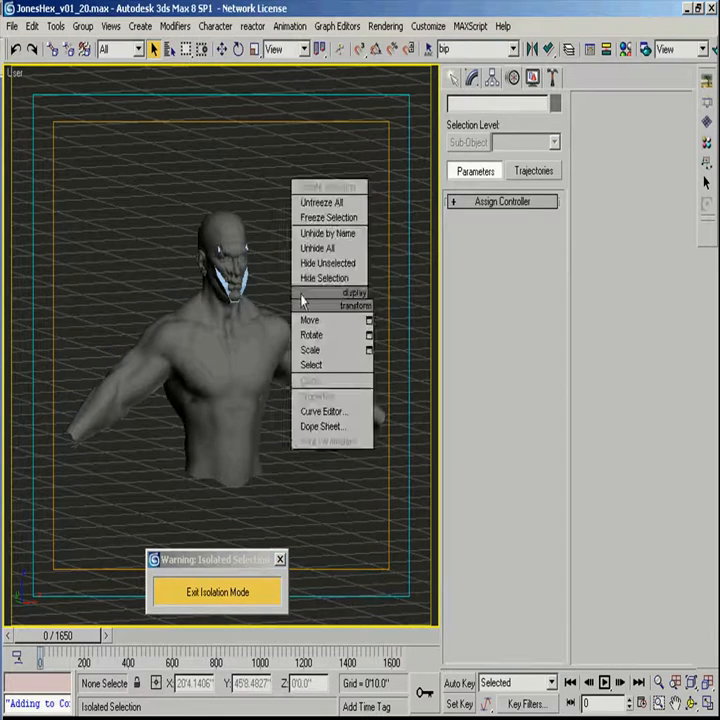
{"action": "left_click", "coordinate": [330, 234]}
{"action": "type", "text": "*bip"}
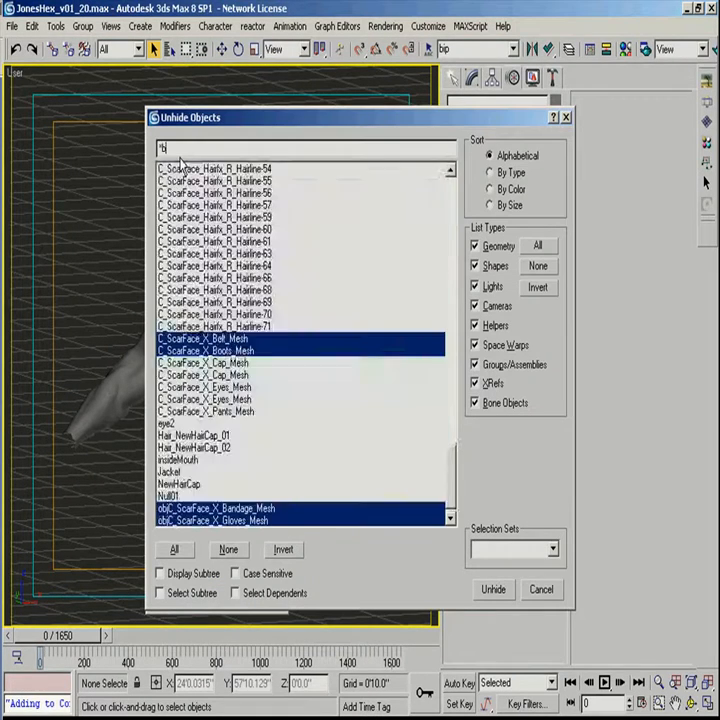
{"action": "key", "text": "Return"}
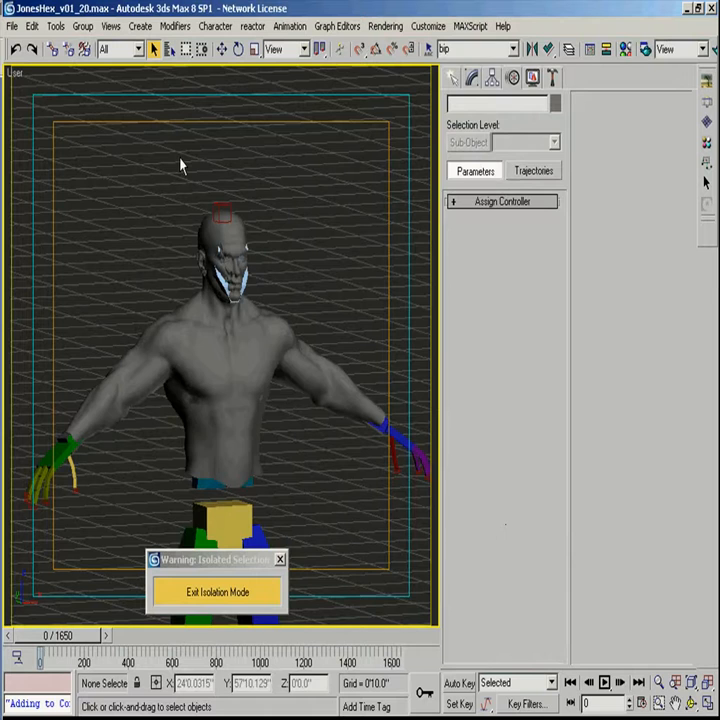
Step: Apply a Skin modifier to C_ScarFace_X_Body_Mesh
{"action": "left_click", "coordinate": [264, 357]}
{"action": "left_click", "coordinate": [469, 82]}
{"action": "left_click", "coordinate": [555, 128]}
{"action": "scroll", "coordinate": [456, 92], "scroll_direction": "down", "scroll_amount": 10}
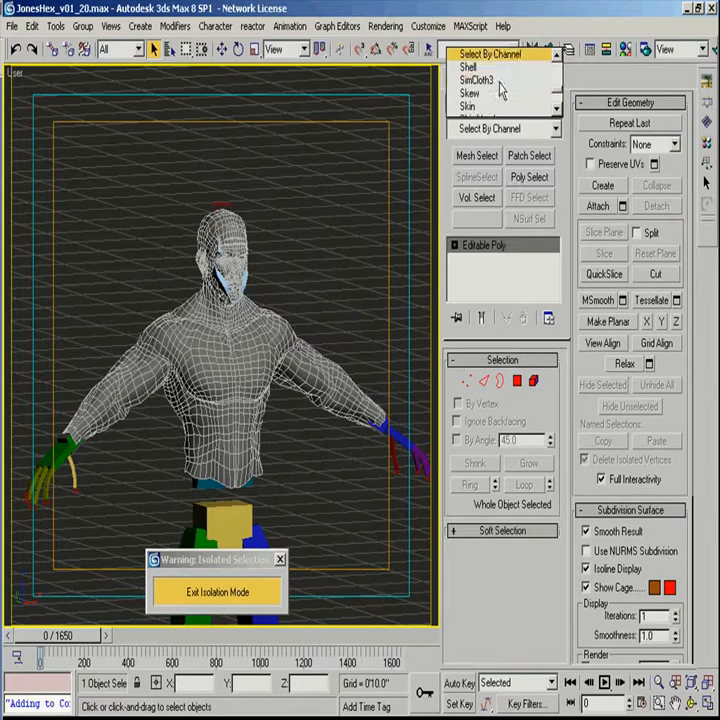
{"action": "left_click", "coordinate": [483, 104]}
Step: Add all the biped bones to the body mesh's Skin modifier, filtering the bone names with bip
{"action": "left_click", "coordinate": [497, 556]}
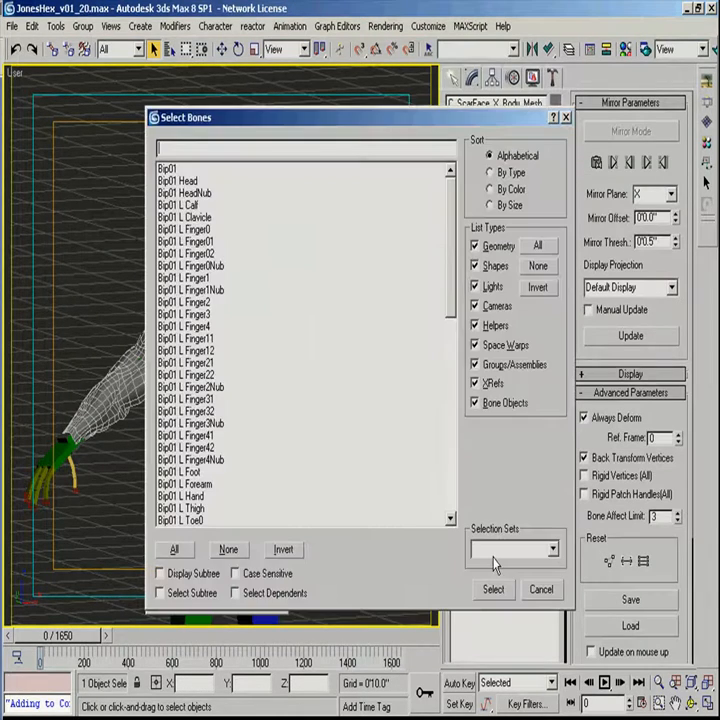
{"action": "type", "text": "bip"}
{"action": "left_click", "coordinate": [493, 589]}
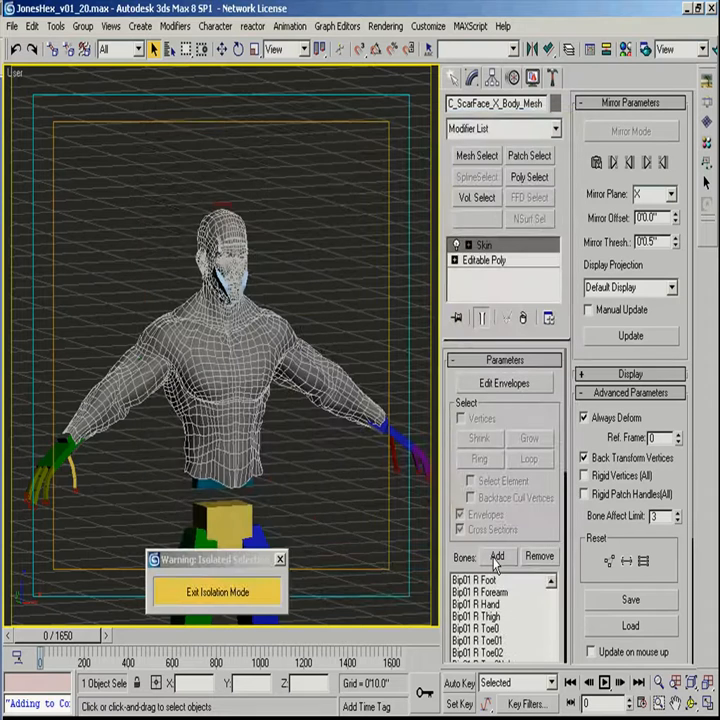
Step: Load bodyEnvelope.env into the body's Skin modifier, matching envelopes by name and leaving vertex data out of the load
{"action": "left_click", "coordinate": [640, 627]}
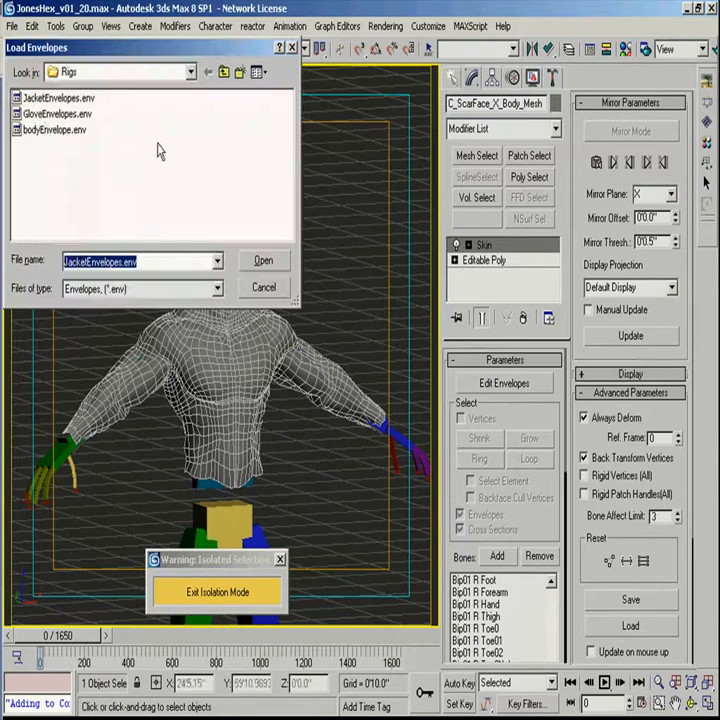
{"action": "left_click", "coordinate": [50, 129]}
{"action": "left_click", "coordinate": [266, 262]}
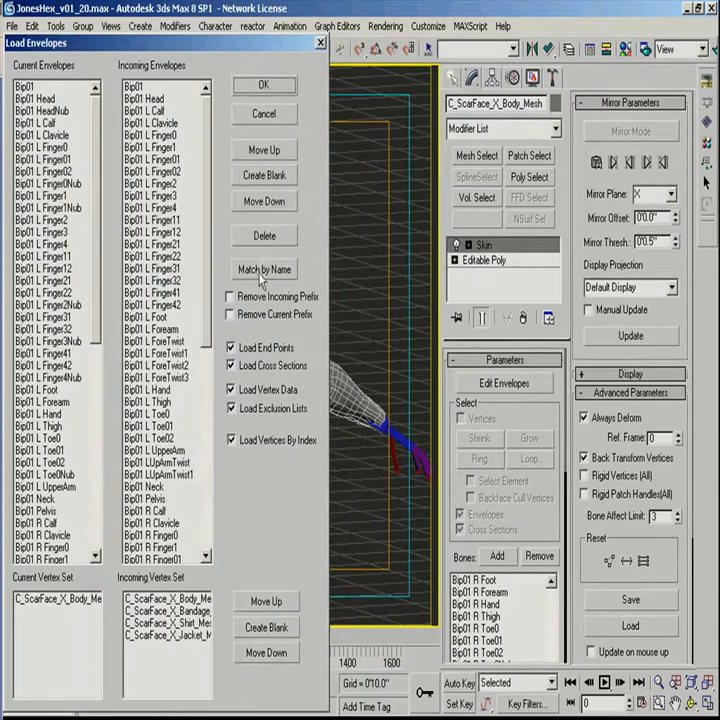
{"action": "left_click", "coordinate": [267, 264]}
{"action": "left_click", "coordinate": [240, 390]}
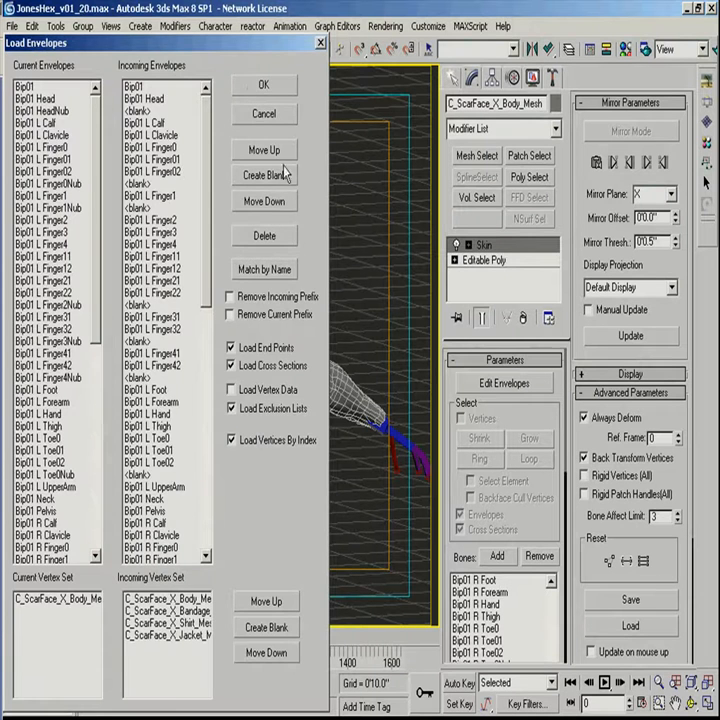
{"action": "left_click", "coordinate": [262, 88]}
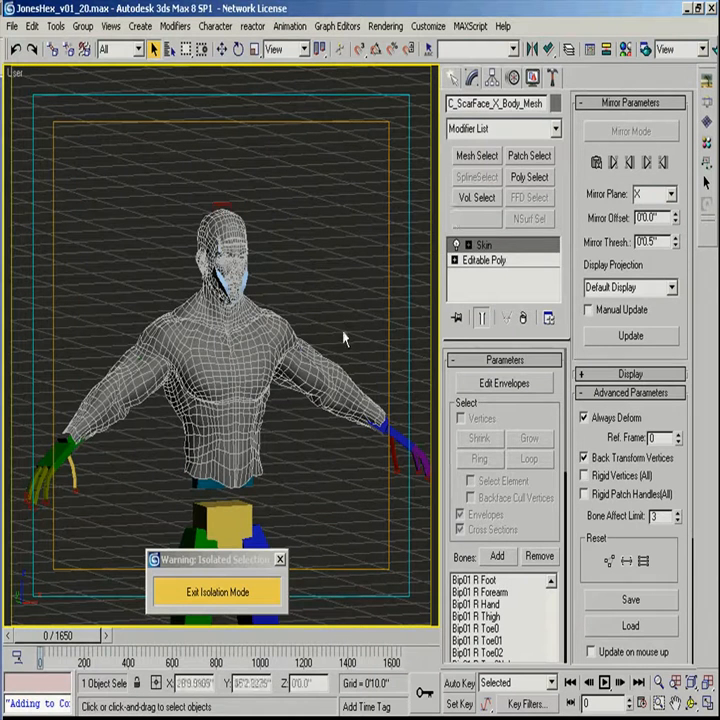
Step: Select Bip01 L Finger0, exit isolation mode, and toggle the biped's Figure mode to check the body's deformation
{"action": "left_click", "coordinate": [390, 434]}
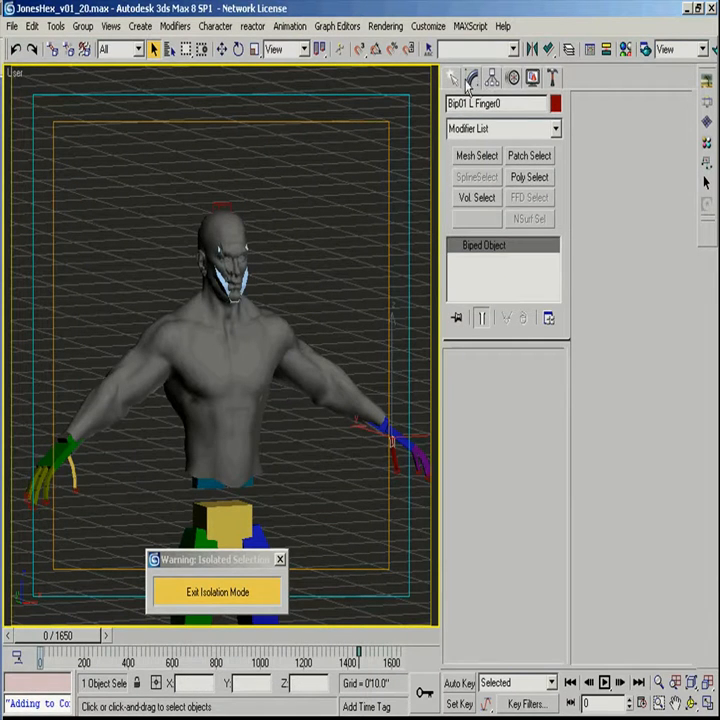
{"action": "left_click", "coordinate": [512, 80]}
{"action": "middle_click_drag", "start_coordinate": [400, 255], "coordinate": [283, 470], "text": "alt"}
{"action": "left_click", "coordinate": [230, 593]}
{"action": "middle_click_drag", "start_coordinate": [238, 603], "coordinate": [339, 280], "text": "alt"}
{"action": "left_click", "coordinate": [465, 296]}
Step: Select the gloves mesh and apply a Skin modifier to it
{"action": "left_click", "coordinate": [365, 360]}
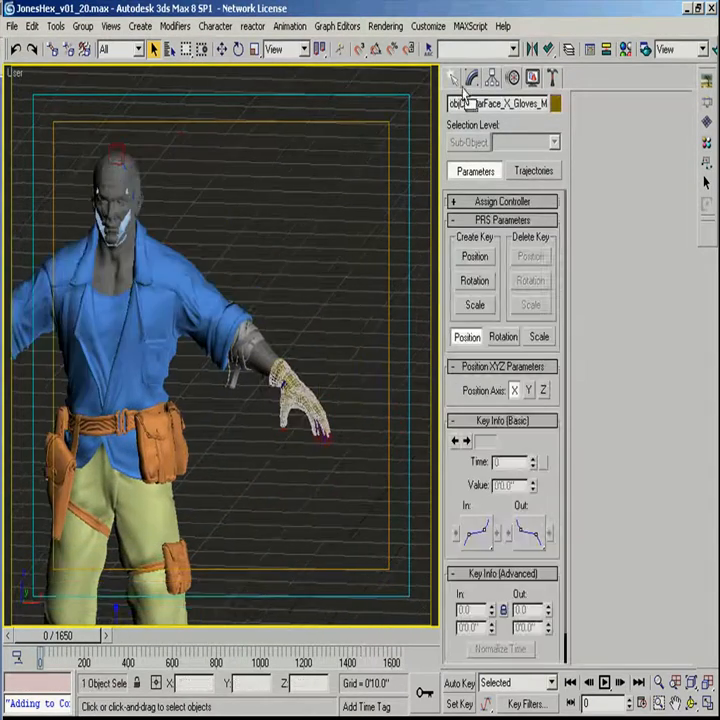
{"action": "left_click", "coordinate": [474, 79]}
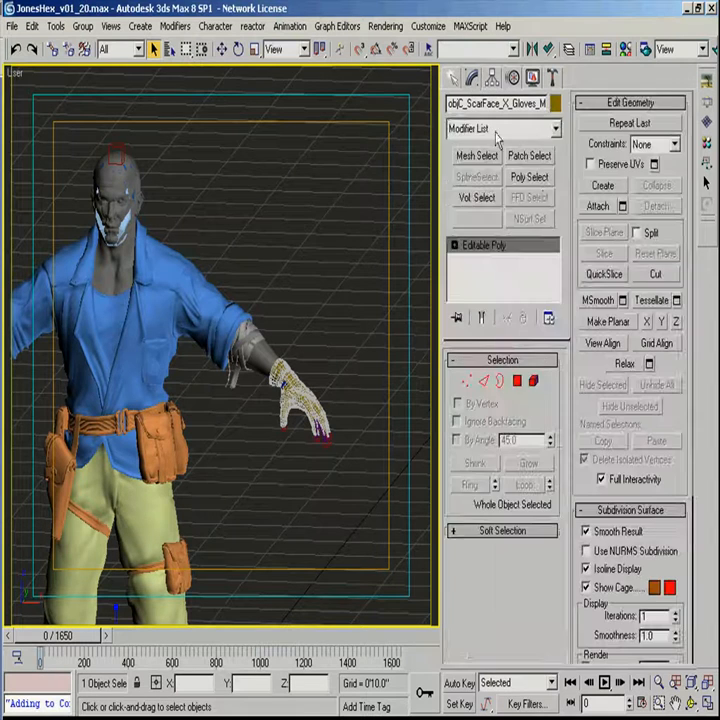
{"action": "left_click", "coordinate": [554, 128]}
{"action": "key", "text": "s"}
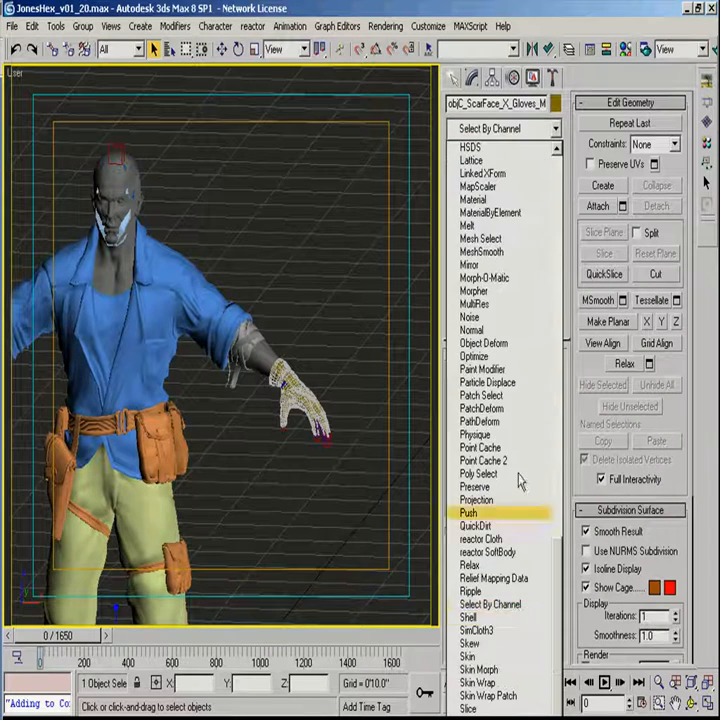
{"action": "left_click", "coordinate": [490, 656]}
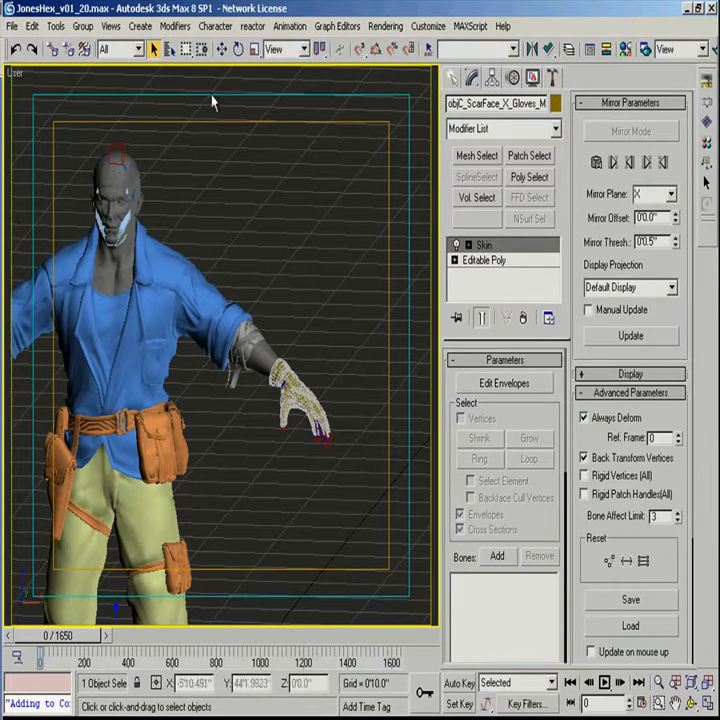
{"action": "left_click", "coordinate": [631, 625]}
{"action": "left_click", "coordinate": [60, 113]}
{"action": "left_click", "coordinate": [276, 268]}
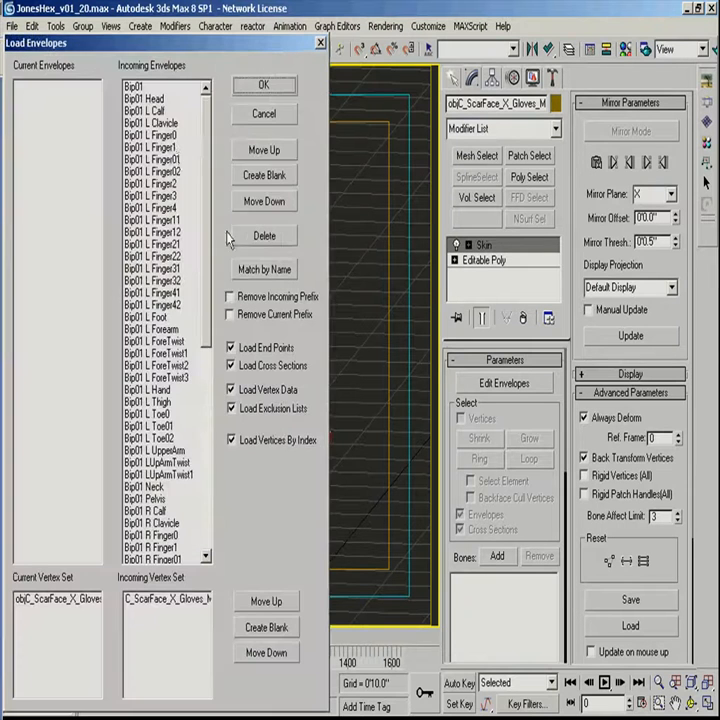
{"action": "left_click", "coordinate": [260, 116]}
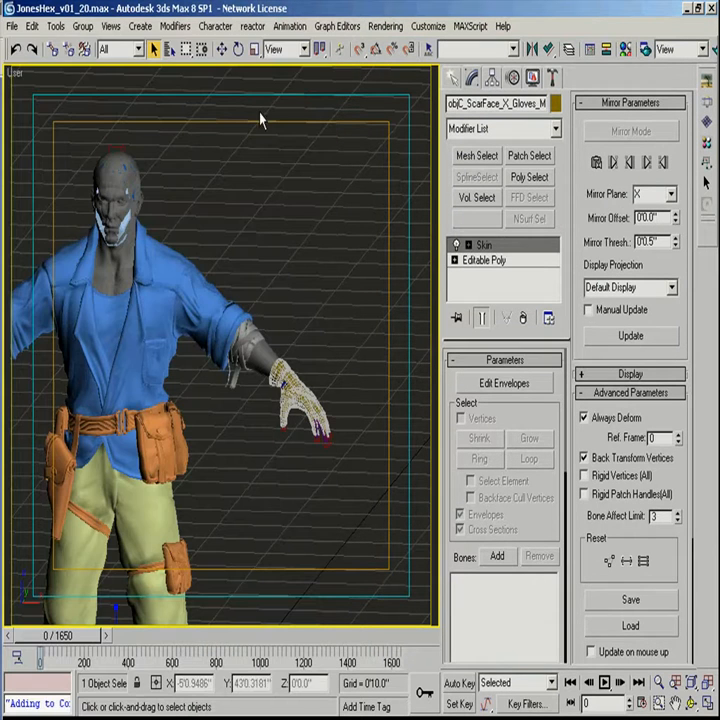
{"action": "left_click", "coordinate": [632, 624]}
{"action": "left_click", "coordinate": [64, 116]}
{"action": "left_click", "coordinate": [264, 263]}
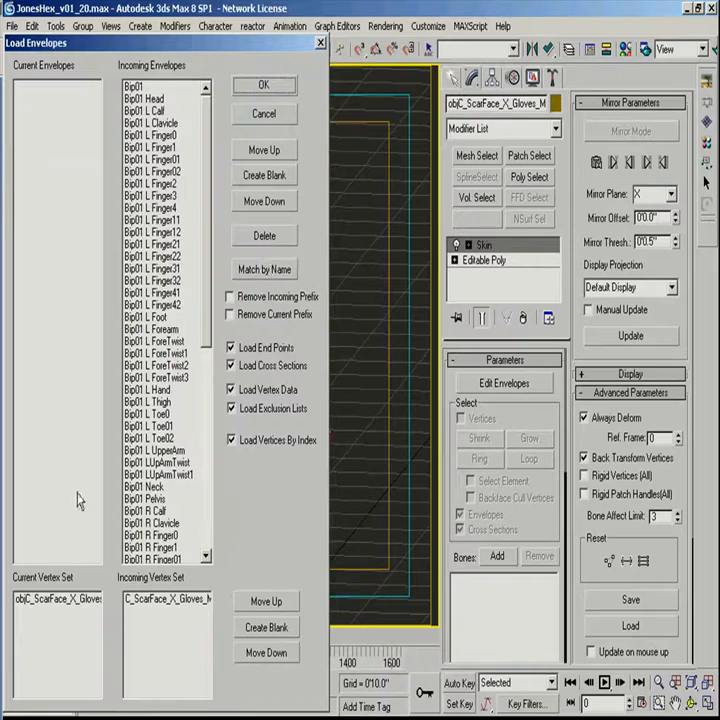
{"action": "left_click", "coordinate": [267, 269]}
{"action": "left_click", "coordinate": [260, 116]}
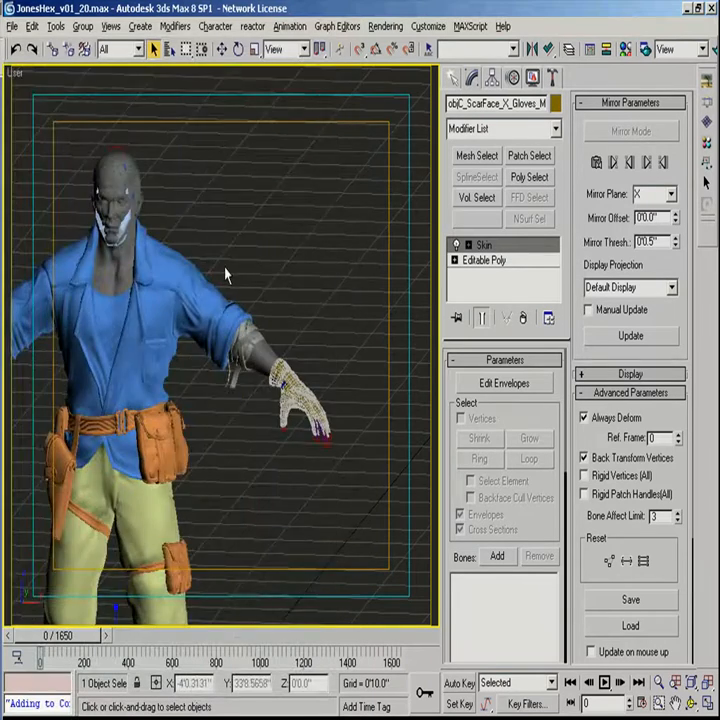
Step: Select Bip01 L Hand and toggle the biped's Figure mode off and back on to examine how the gloves follow the hand
{"action": "scroll", "coordinate": [300, 380], "scroll_direction": "up", "scroll_amount": 6}
{"action": "scroll", "coordinate": [321, 289], "scroll_direction": "down", "scroll_amount": 5}
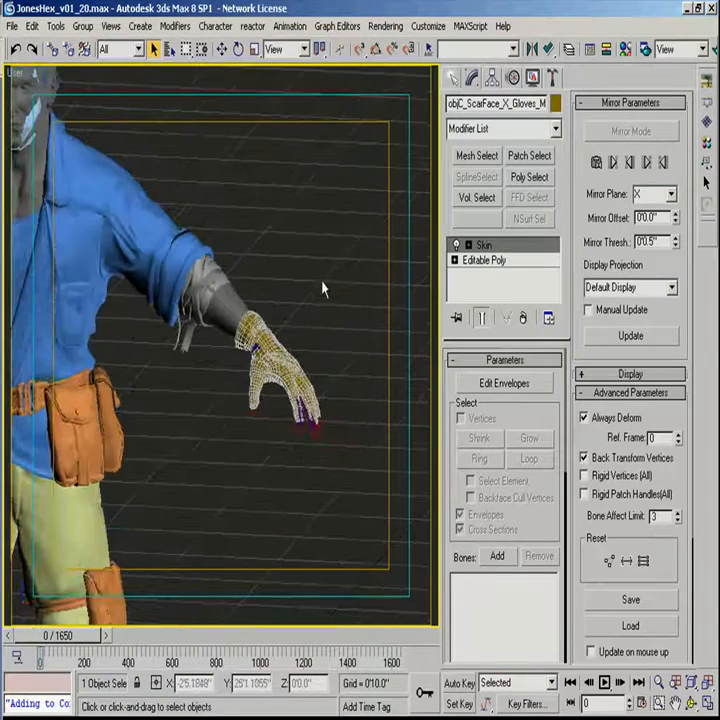
{"action": "left_click", "coordinate": [321, 289]}
{"action": "left_click", "coordinate": [255, 348]}
{"action": "left_click", "coordinate": [532, 78]}
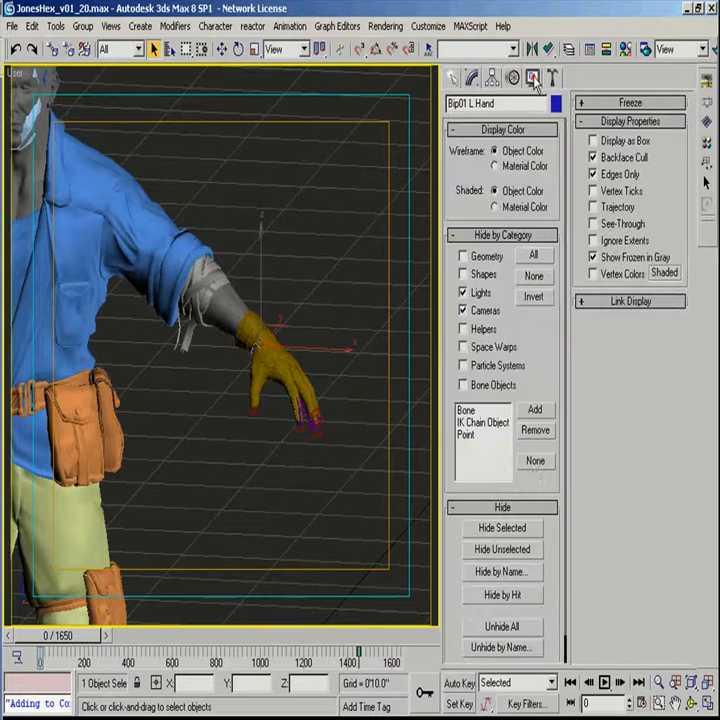
{"action": "left_click", "coordinate": [512, 78]}
{"action": "left_click", "coordinate": [463, 294]}
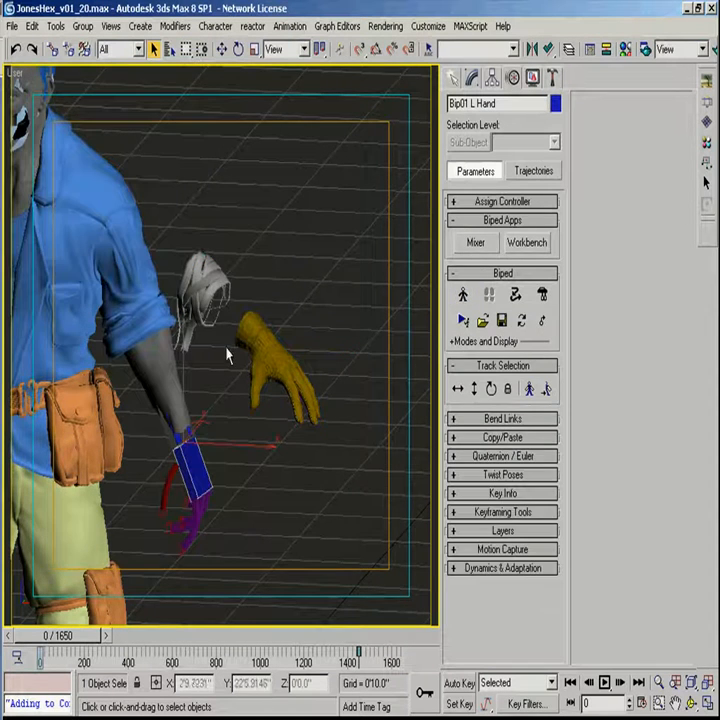
{"action": "left_click", "coordinate": [300, 300]}
{"action": "left_click", "coordinate": [198, 462]}
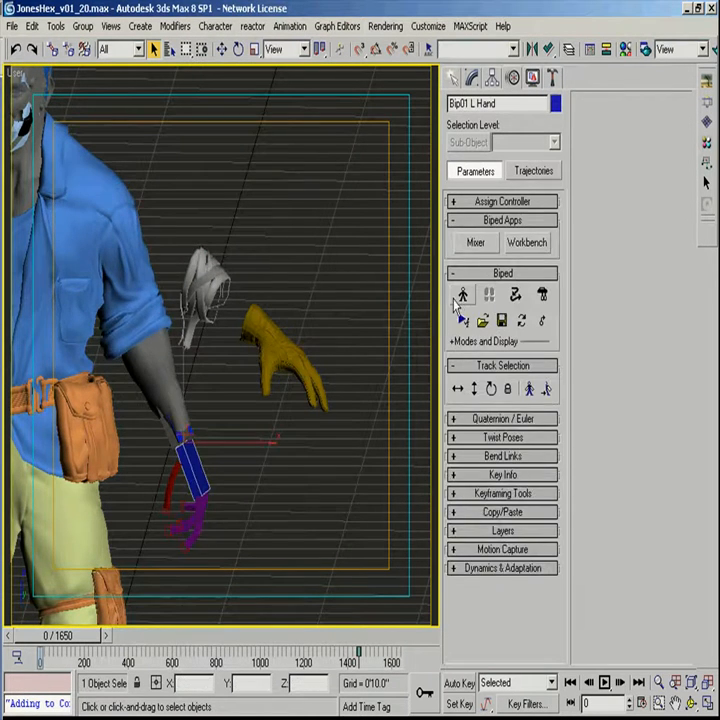
{"action": "left_click", "coordinate": [464, 296]}
Step: Add all the biped bones to the gloves' Skin modifier, filtering the bone names with *bip
{"action": "left_click", "coordinate": [471, 78]}
{"action": "left_click", "coordinate": [318, 334]}
{"action": "left_click", "coordinate": [497, 556]}
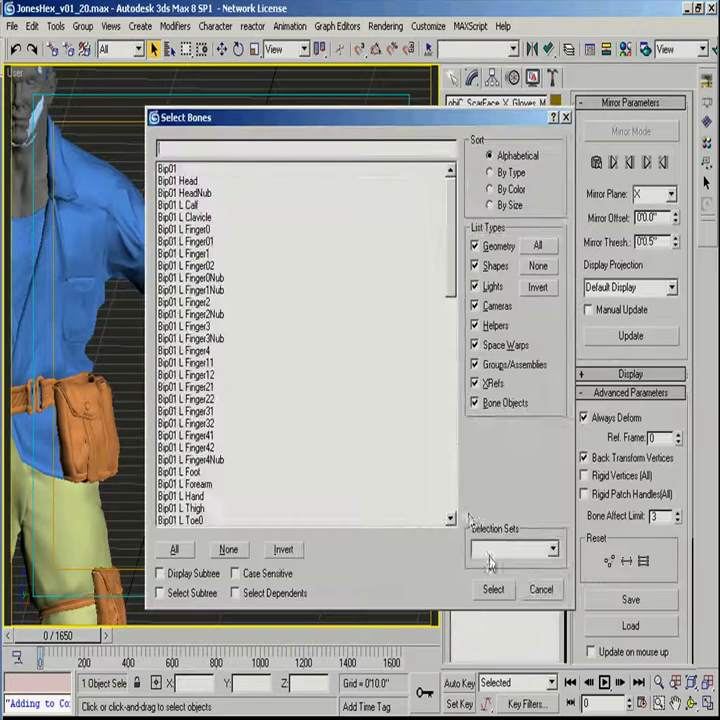
{"action": "type", "text": "*bip"}
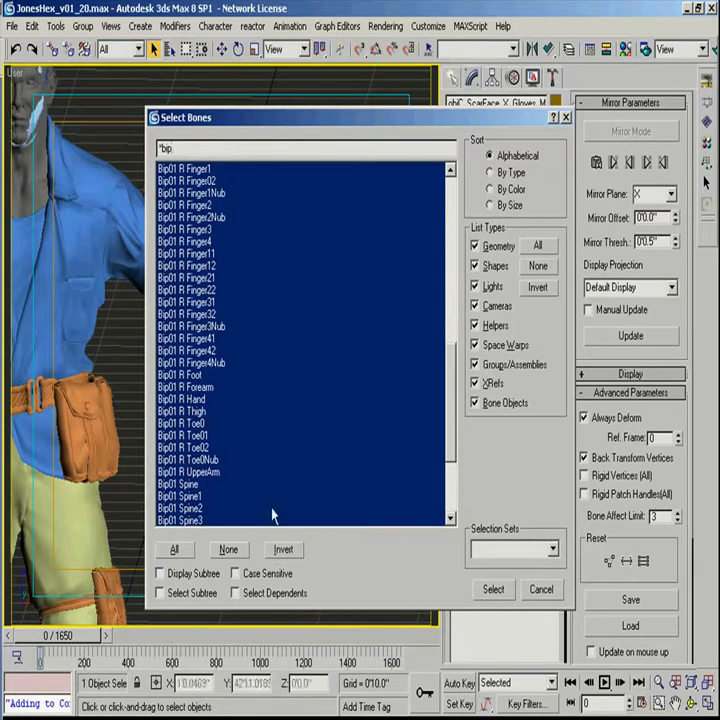
{"action": "left_click", "coordinate": [495, 590]}
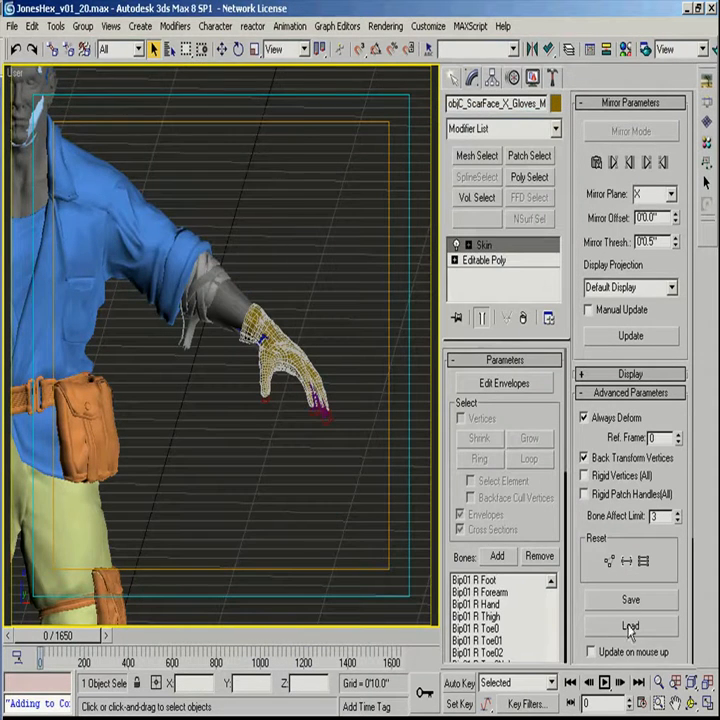
Step: Load GloveEnvelopes.env into the gloves' Skin modifier, match the envelopes by name, and confirm the load
{"action": "left_click", "coordinate": [630, 626]}
{"action": "left_click", "coordinate": [55, 113]}
{"action": "left_click", "coordinate": [261, 259]}
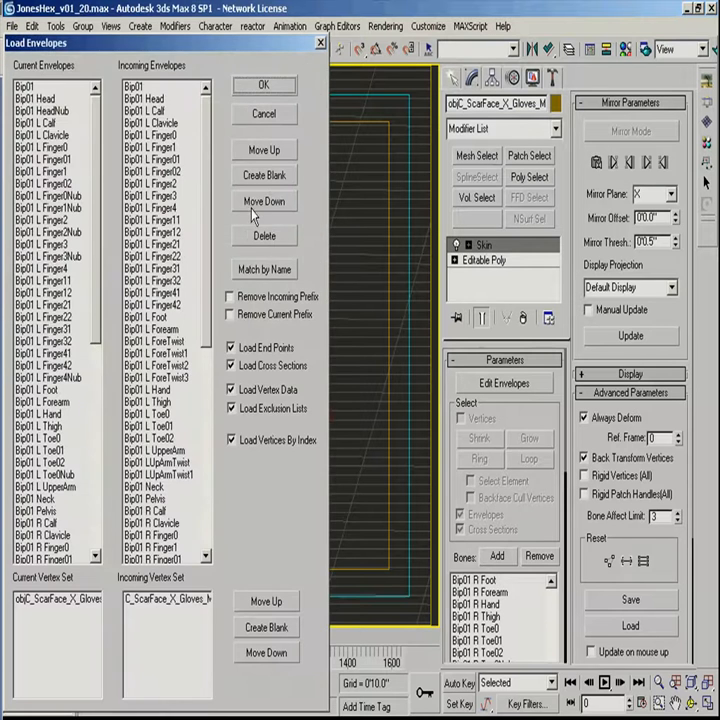
{"action": "left_click", "coordinate": [263, 270]}
{"action": "left_click", "coordinate": [261, 86]}
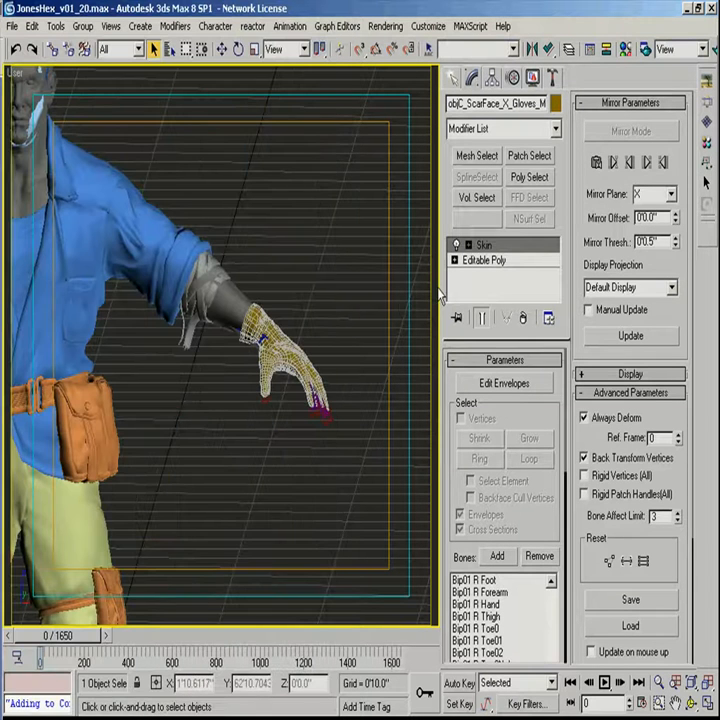
Step: Select Bip01 L Finger1Nub and turn off the biped's Figure mode to inspect how the gloves deform
{"action": "left_click", "coordinate": [328, 339]}
{"action": "left_click", "coordinate": [314, 411]}
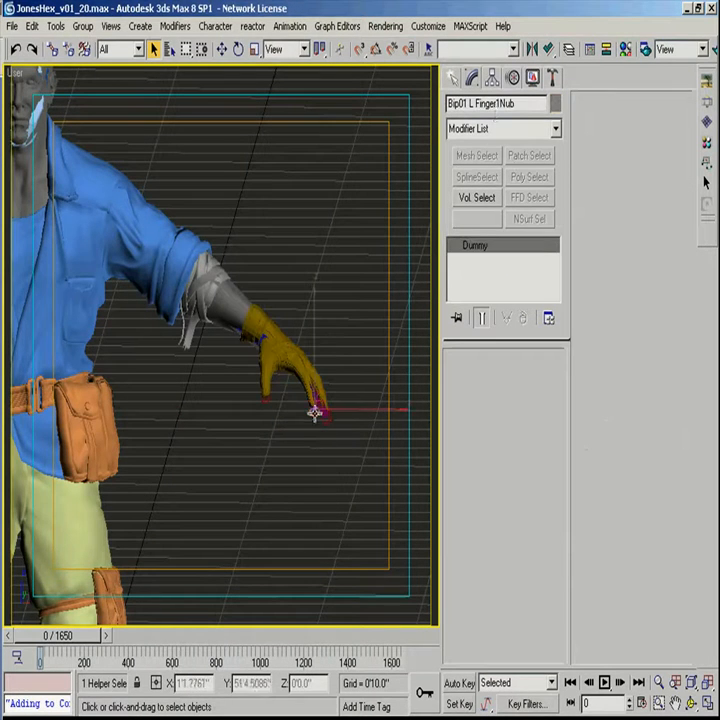
{"action": "left_click", "coordinate": [513, 78]}
{"action": "left_click", "coordinate": [463, 294]}
{"action": "middle_click_drag", "start_coordinate": [365, 280], "coordinate": [296, 325], "text": "alt"}
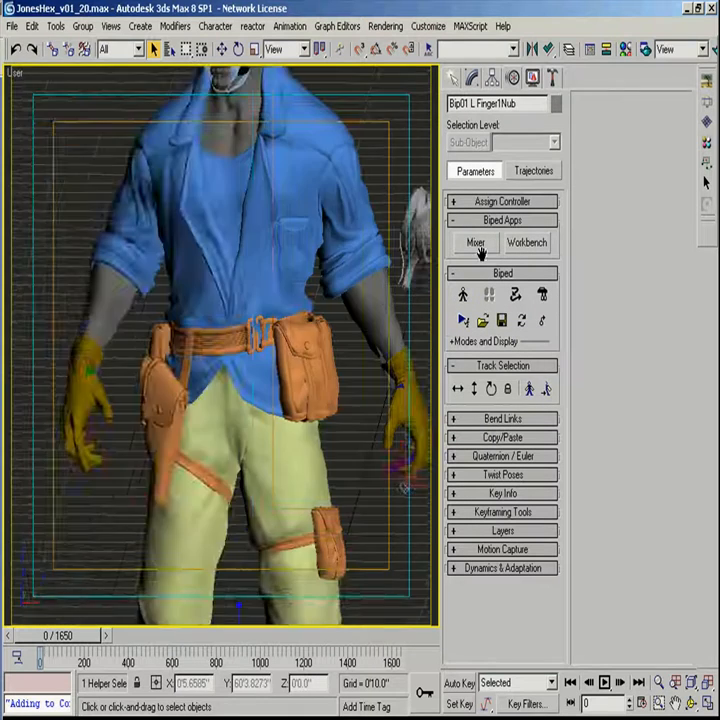
{"action": "scroll", "coordinate": [296, 325], "scroll_direction": "up", "scroll_amount": 3}
Step: Open the dialog for saving the scene under a new file name
{"action": "left_click", "coordinate": [12, 26]}
{"action": "left_click", "coordinate": [45, 133]}
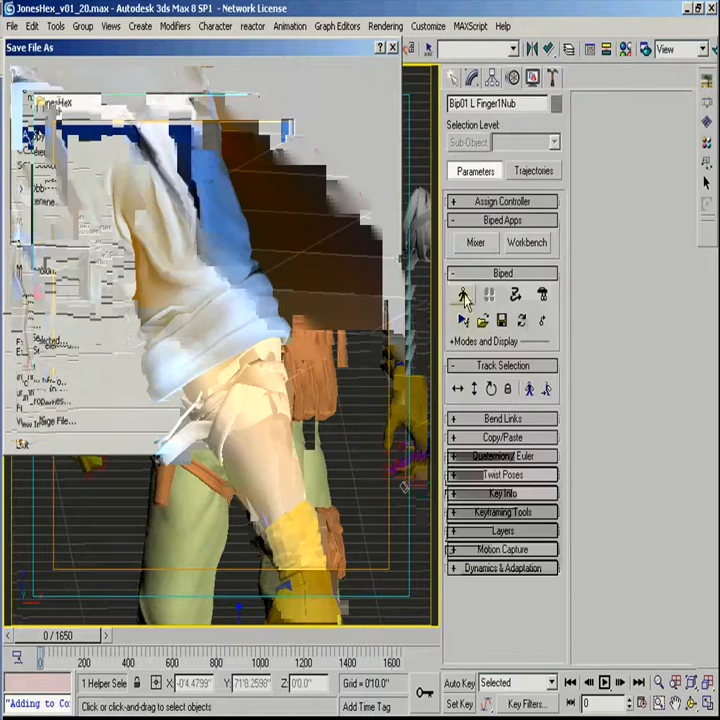
Step: Edit the bandage's Skin envelopes by moving the left forearm envelope's control point, then leave envelope editing and clear the selection
{"action": "left_click", "coordinate": [470, 77]}
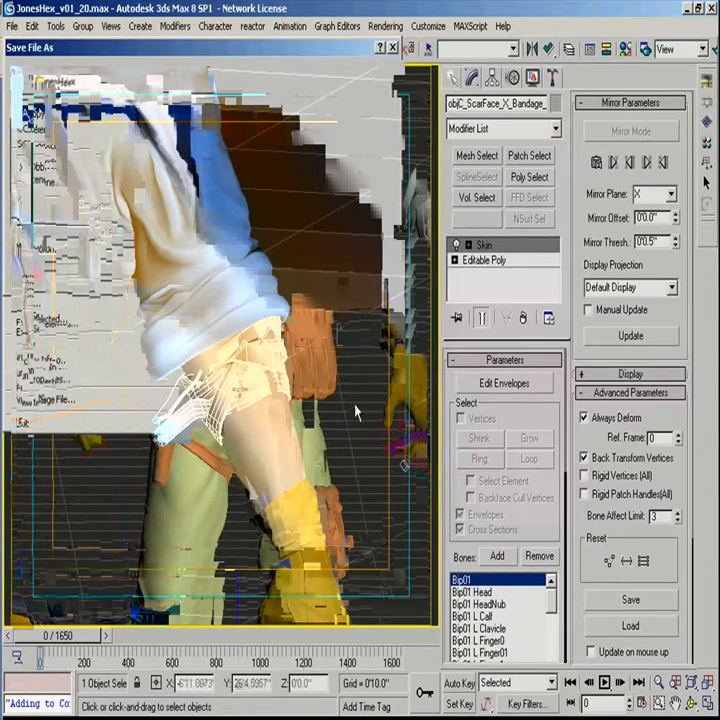
{"action": "left_click", "coordinate": [468, 245]}
{"action": "left_click", "coordinate": [500, 261]}
{"action": "left_click", "coordinate": [316, 214]}
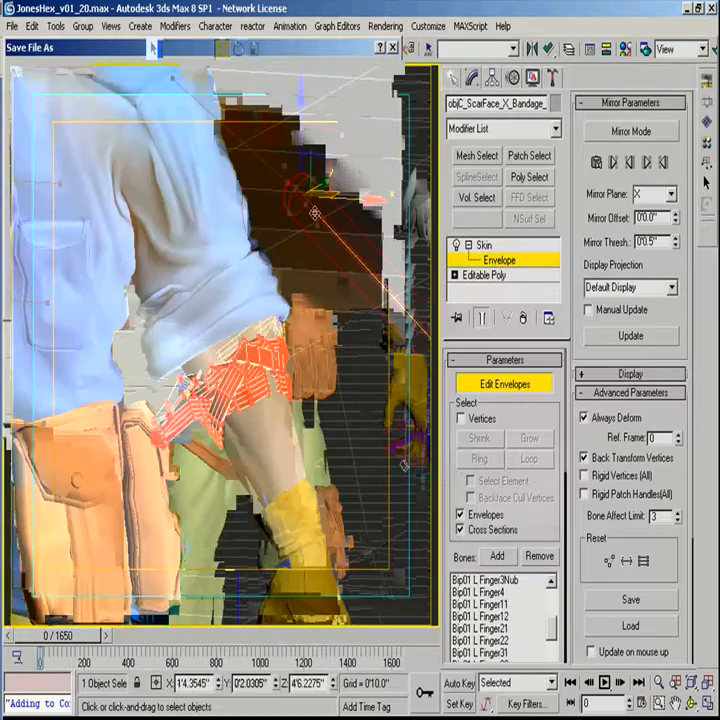
{"action": "middle_click_drag", "start_coordinate": [315, 212], "coordinate": [287, 231], "text": "alt"}
{"action": "left_click", "coordinate": [287, 231]}
{"action": "left_click_drag", "start_coordinate": [320, 209], "coordinate": [370, 181]}
{"action": "scroll", "coordinate": [275, 298], "scroll_direction": "down", "scroll_amount": 2}
{"action": "middle_click_drag", "start_coordinate": [254, 318], "coordinate": [284, 327], "text": "alt"}
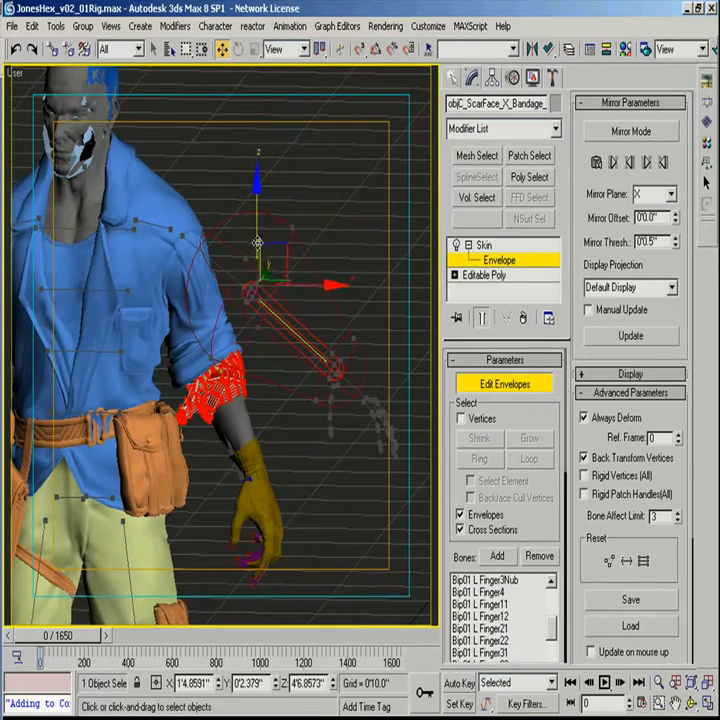
{"action": "key", "text": "ctrl+b"}
{"action": "left_click", "coordinate": [363, 253]}
Step: In the front view, select a finger bone of the biped and turn Figure mode on
{"action": "middle_click_drag", "start_coordinate": [172, 380], "coordinate": [288, 347]}
{"action": "scroll", "coordinate": [244, 337], "scroll_direction": "down", "scroll_amount": 5}
{"action": "key", "text": "f"}
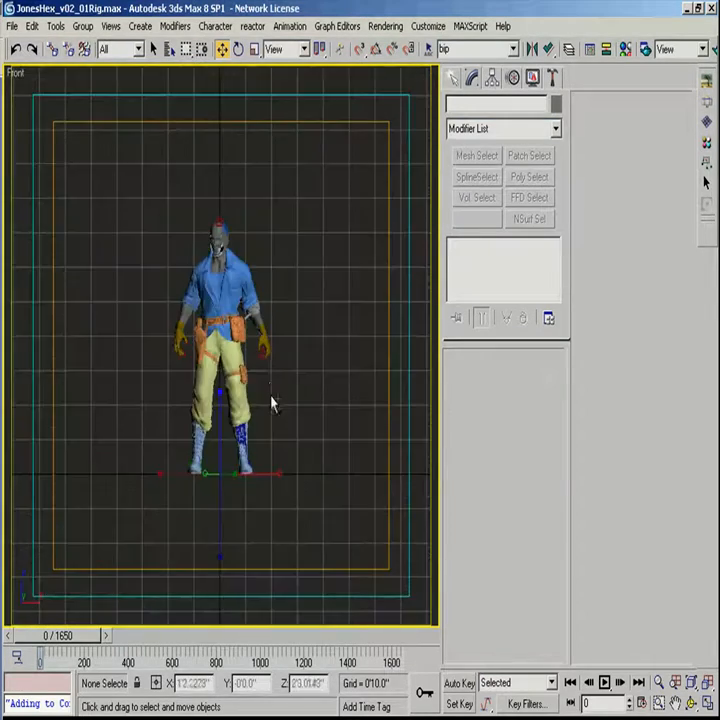
{"action": "scroll", "coordinate": [229, 380], "scroll_direction": "up", "scroll_amount": 5}
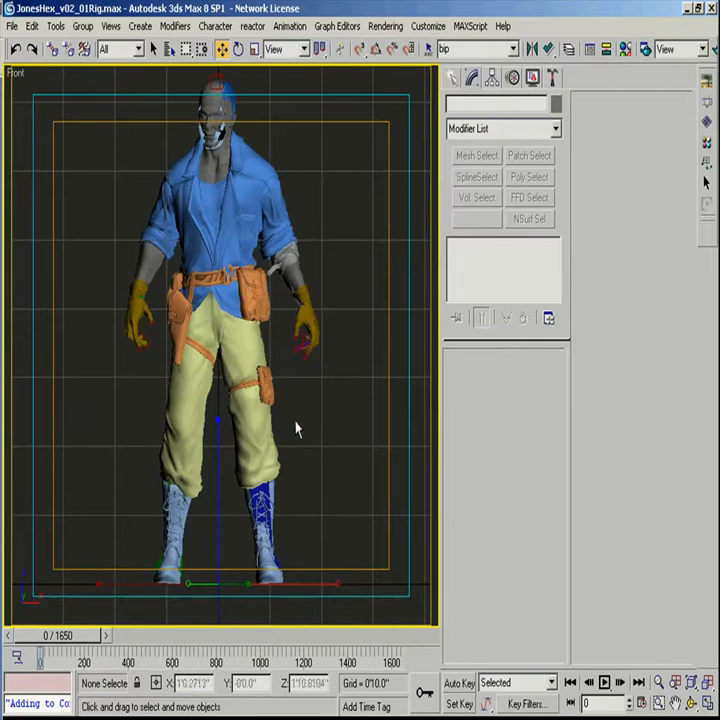
{"action": "left_click", "coordinate": [298, 347]}
{"action": "left_click", "coordinate": [513, 77]}
{"action": "left_click", "coordinate": [463, 295]}
{"action": "left_click", "coordinate": [344, 450]}
Step: Display the front view in wireframe and try out selecting the pants mesh
{"action": "middle_click_drag", "start_coordinate": [264, 402], "coordinate": [281, 384]}
{"action": "key", "text": "F3"}
{"action": "left_click", "coordinate": [186, 370]}
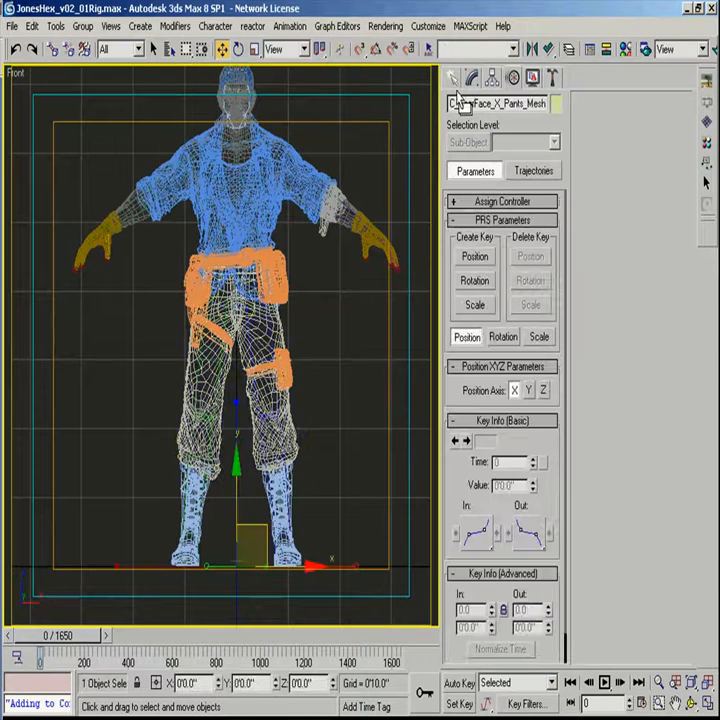
{"action": "left_click", "coordinate": [336, 373]}
{"action": "left_click", "coordinate": [201, 212]}
{"action": "left_click", "coordinate": [307, 352]}
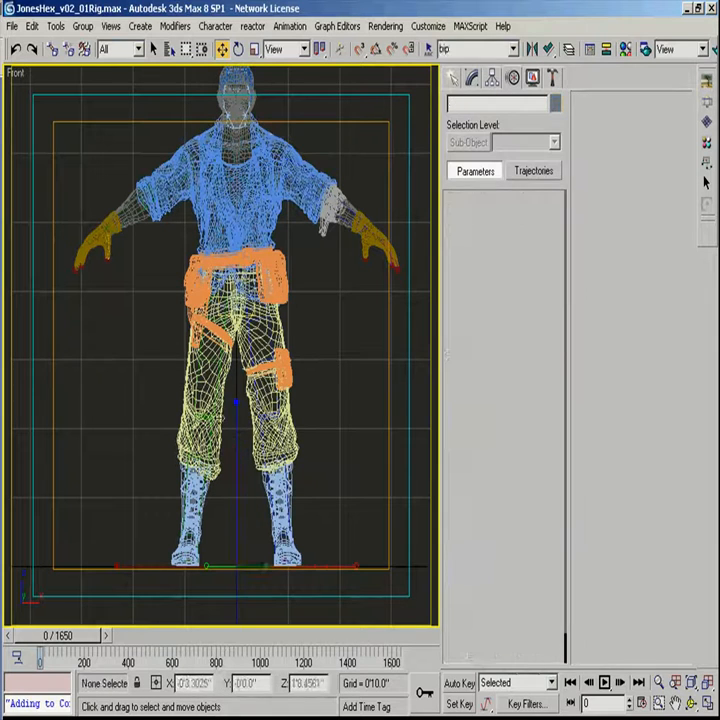
Step: Apply a Skin modifier to the pants mesh and add the biped bones, filtering the bone names with *bip
{"action": "left_click", "coordinate": [285, 372]}
{"action": "left_click", "coordinate": [471, 77]}
{"action": "left_click", "coordinate": [555, 129]}
{"action": "scroll", "coordinate": [468, 330], "scroll_direction": "down", "scroll_amount": 10}
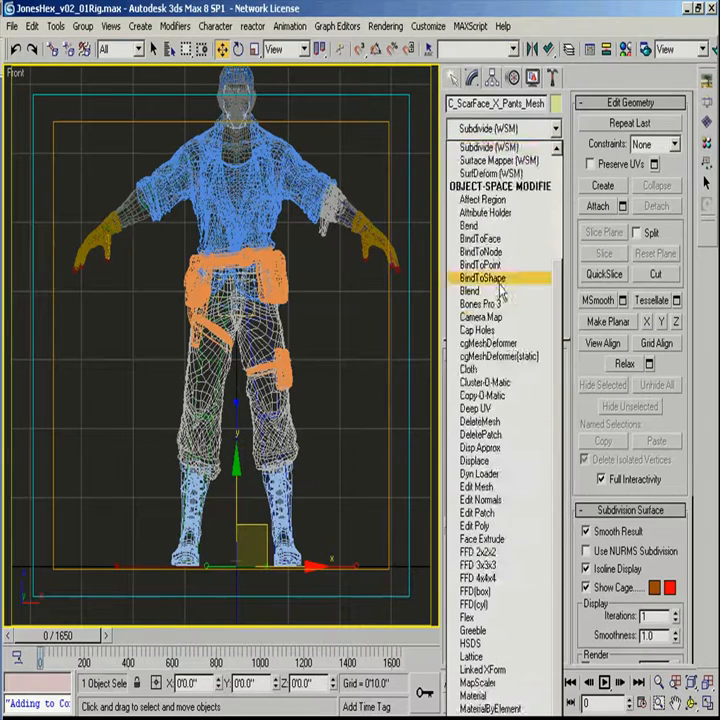
{"action": "left_click", "coordinate": [470, 657]}
{"action": "left_click", "coordinate": [497, 556]}
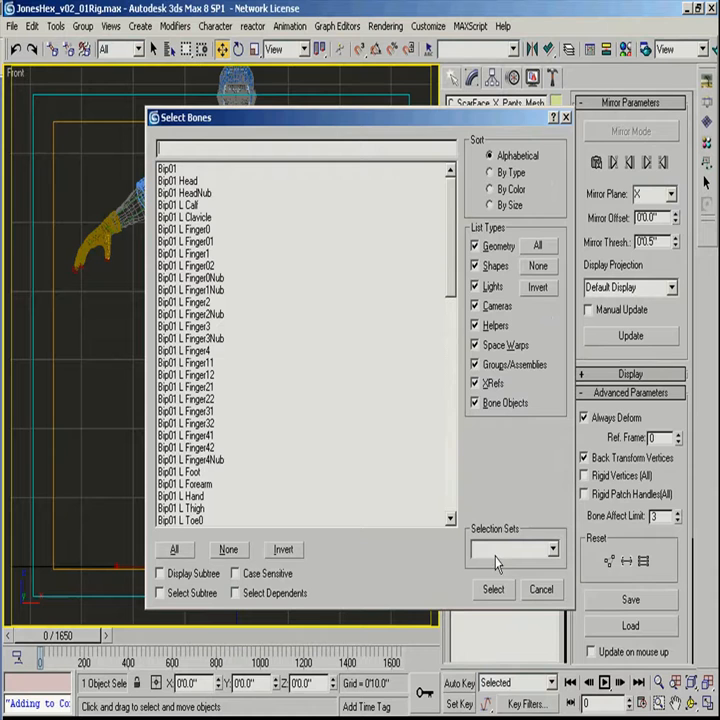
{"action": "type", "text": "*bip"}
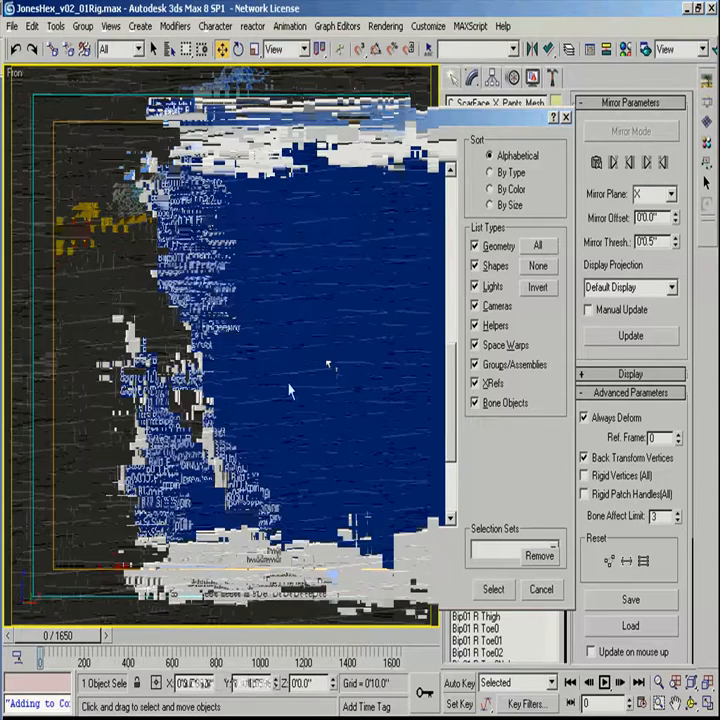
Step: Select NewHairCap on the head and hide the other character meshes, leaving the hair and the biped
{"action": "scroll", "coordinate": [267, 419], "scroll_direction": "up", "scroll_amount": 4}
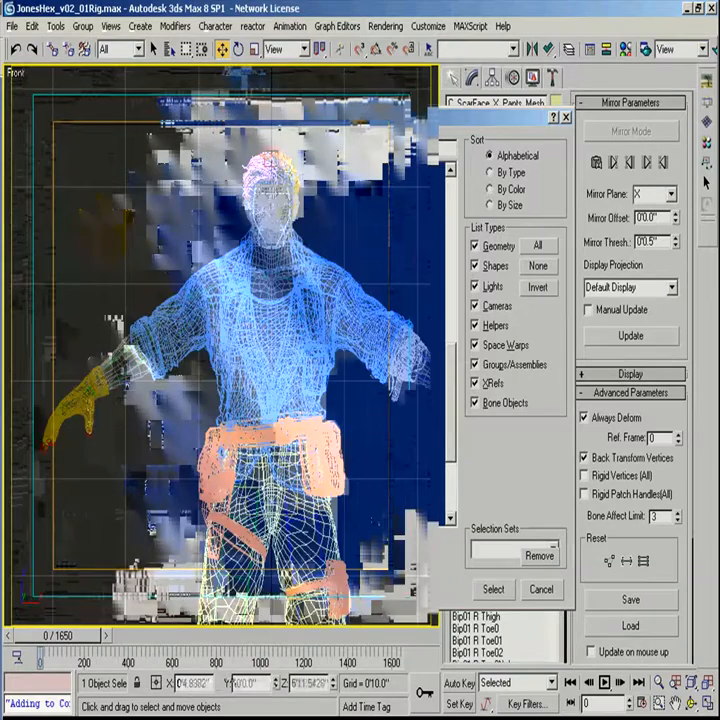
{"action": "scroll", "coordinate": [297, 331], "scroll_direction": "up", "scroll_amount": 5}
{"action": "middle_click_drag", "start_coordinate": [315, 228], "coordinate": [171, 342]}
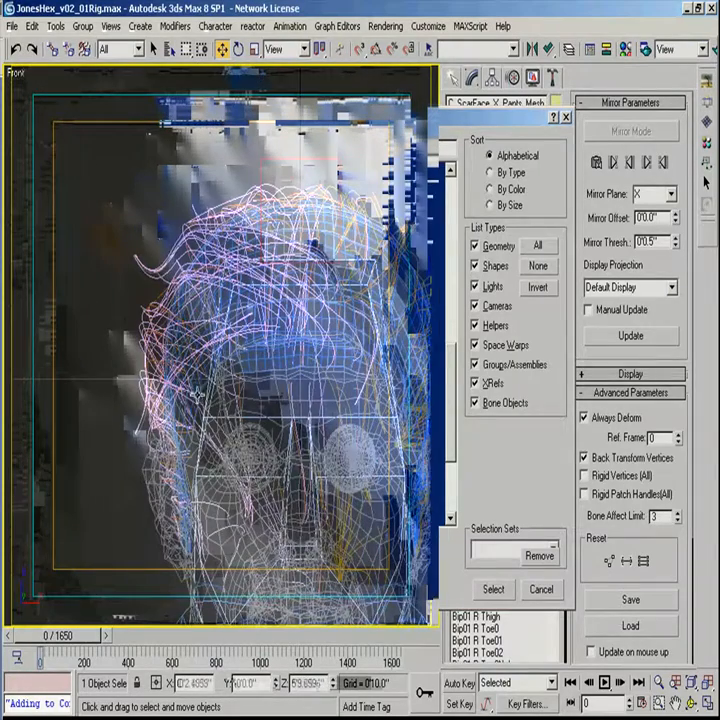
{"action": "left_click", "coordinate": [191, 378]}
{"action": "left_click", "coordinate": [191, 378]}
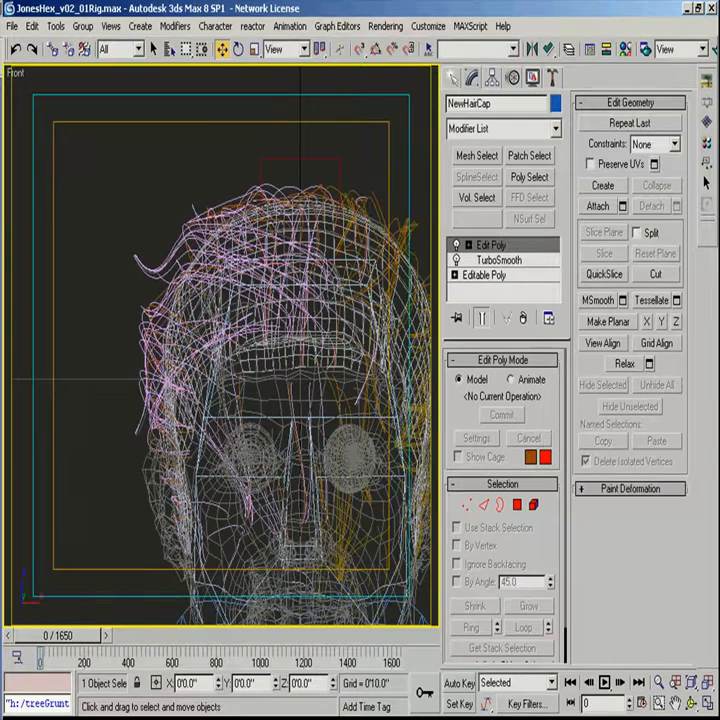
{"action": "scroll", "coordinate": [300, 280], "scroll_direction": "down", "scroll_amount": 5}
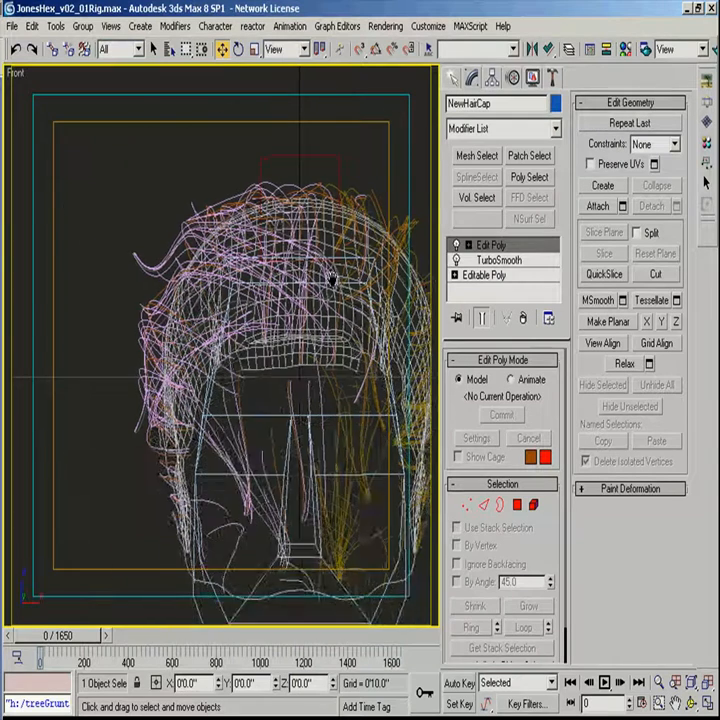
Step: Limit the selection filter to Shapes and select all the hair splines around the head
{"action": "left_click", "coordinate": [125, 49]}
{"action": "left_click", "coordinate": [127, 93]}
{"action": "left_click_drag", "start_coordinate": [113, 220], "coordinate": [368, 552]}
{"action": "middle_click_drag", "start_coordinate": [321, 413], "coordinate": [208, 400], "text": "alt"}
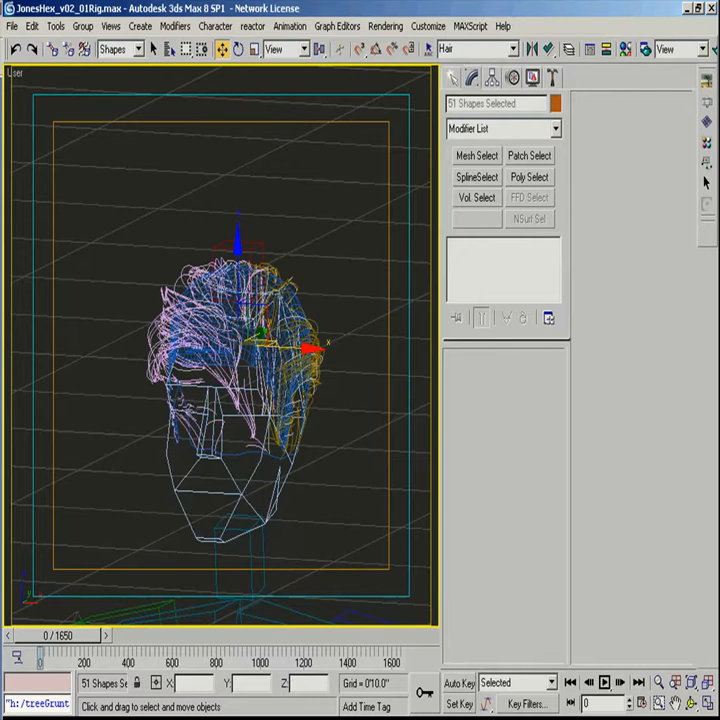
Step: Reselect the hair splines and link them to the biped head with Select and Link
{"action": "key", "text": "shift+g"}
{"action": "left_click_drag", "start_coordinate": [82, 193], "coordinate": [335, 490]}
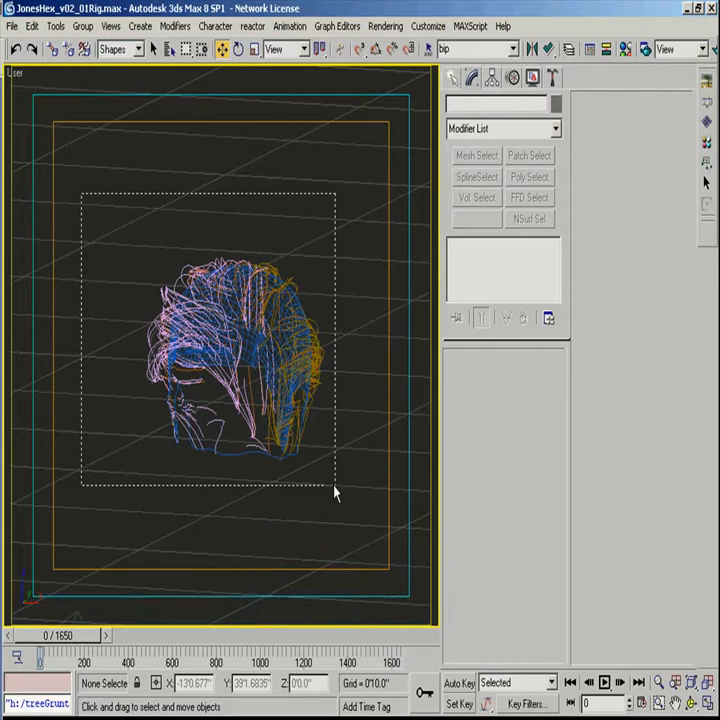
{"action": "left_click", "coordinate": [154, 53]}
{"action": "middle_click_drag", "start_coordinate": [248, 203], "coordinate": [225, 203]}
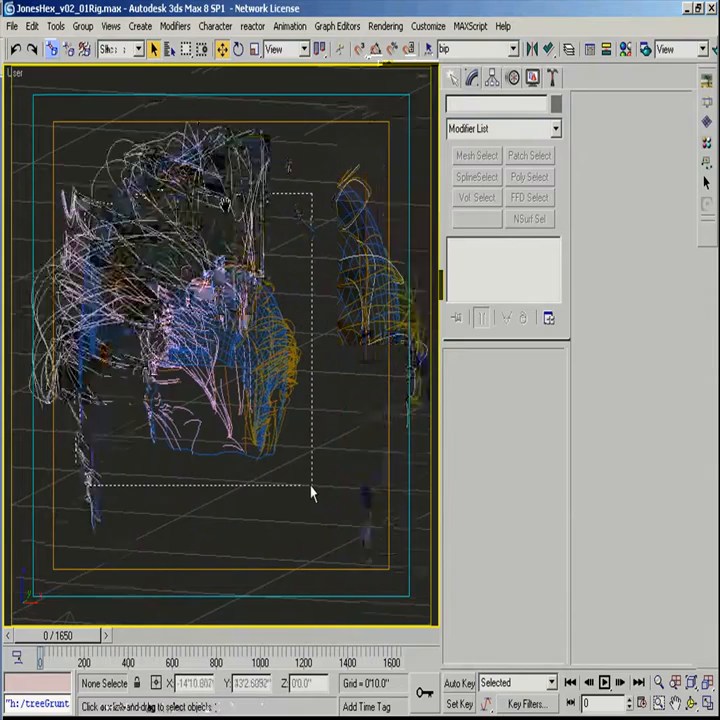
{"action": "left_click_drag", "start_coordinate": [311, 487], "coordinate": [304, 494]}
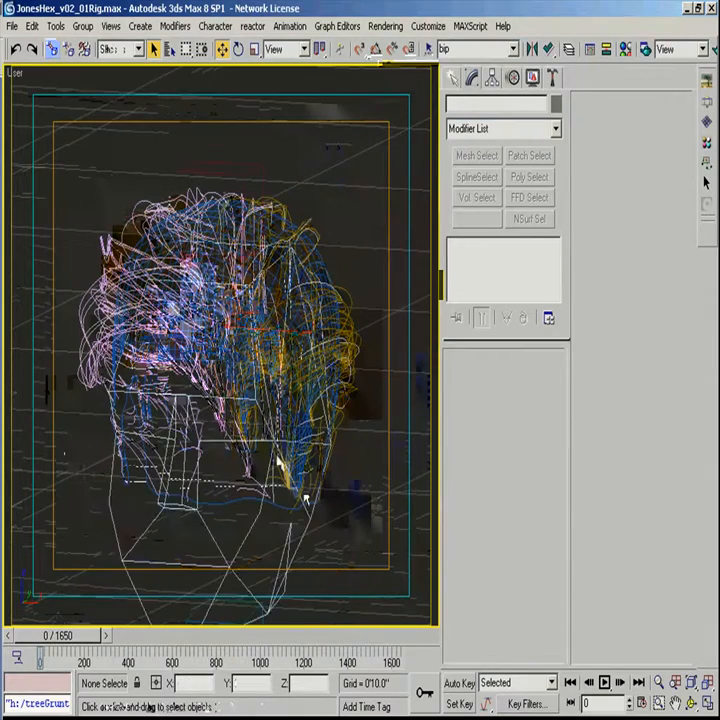
Step: Link NewHairCap to the biped head and unhide the rest of the character
{"action": "middle_click_drag", "start_coordinate": [333, 294], "coordinate": [243, 222]}
{"action": "left_click", "coordinate": [312, 286]}
{"action": "scroll", "coordinate": [241, 213], "scroll_direction": "up", "scroll_amount": 2}
{"action": "left_click", "coordinate": [52, 48]}
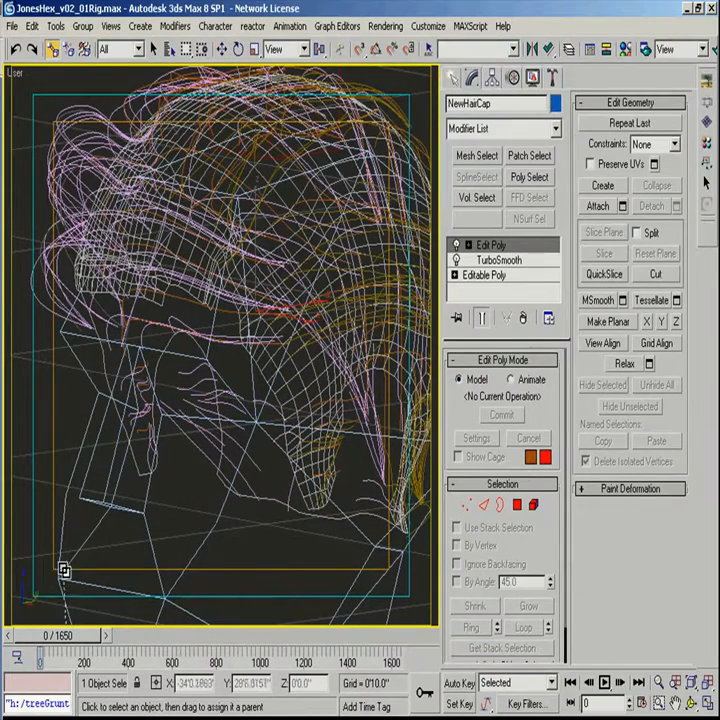
{"action": "scroll", "coordinate": [187, 519], "scroll_direction": "down", "scroll_amount": 2}
{"action": "middle_click_drag", "start_coordinate": [187, 519], "coordinate": [198, 443]}
{"action": "scroll", "coordinate": [198, 443], "scroll_direction": "down", "scroll_amount": 3}
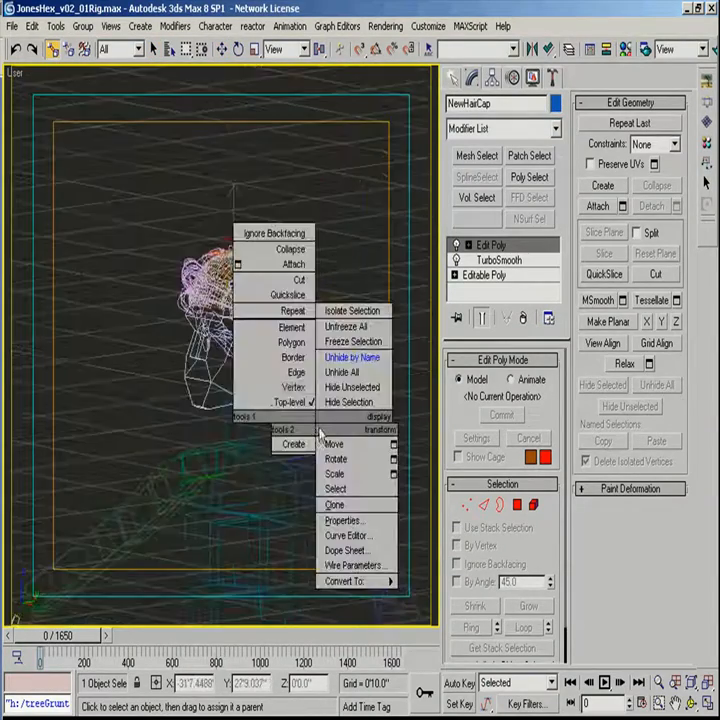
Step: Rotate Bip01 Head to test the linked hair, and undo the rotation
{"action": "left_click", "coordinate": [193, 397]}
{"action": "key", "text": "e"}
{"action": "left_click_drag", "start_coordinate": [211, 407], "coordinate": [250, 416]}
{"action": "key", "text": "ctrl+z"}
{"action": "key", "text": "shift+z"}
{"action": "key", "text": "shift+z"}
{"action": "middle_click_drag", "start_coordinate": [312, 315], "coordinate": [133, 212], "text": "alt"}
{"action": "scroll", "coordinate": [207, 388], "scroll_direction": "up", "scroll_amount": 2}
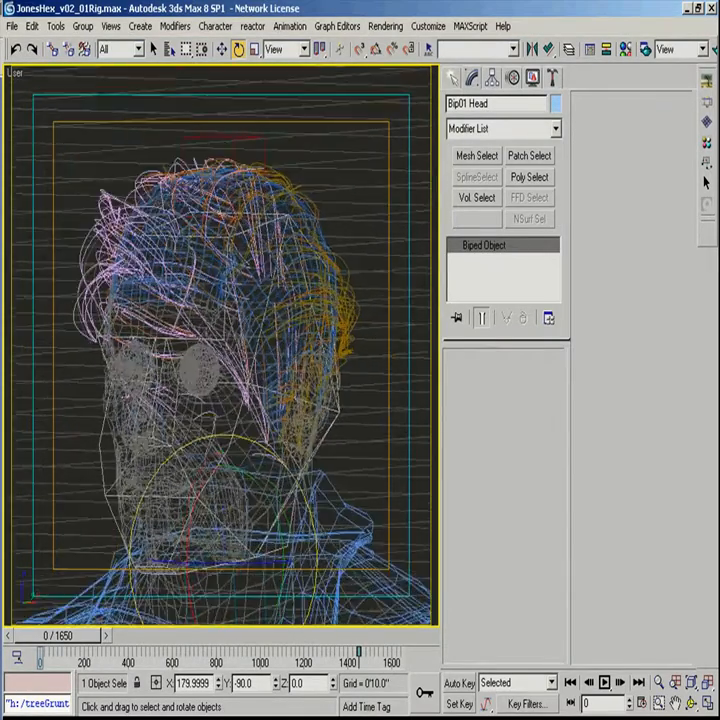
Step: Select the character's two eyeballs and activate Select and Link to parent them
{"action": "middle_click_drag", "start_coordinate": [207, 387], "coordinate": [301, 366]}
{"action": "left_click", "coordinate": [280, 360]}
{"action": "left_click", "coordinate": [177, 323], "text": "ctrl"}
{"action": "left_click", "coordinate": [170, 321], "text": "ctrl"}
{"action": "left_click", "coordinate": [130, 339], "text": "alt"}
{"action": "left_click", "coordinate": [52, 48]}
{"action": "scroll", "coordinate": [158, 287], "scroll_direction": "up", "scroll_amount": 5}
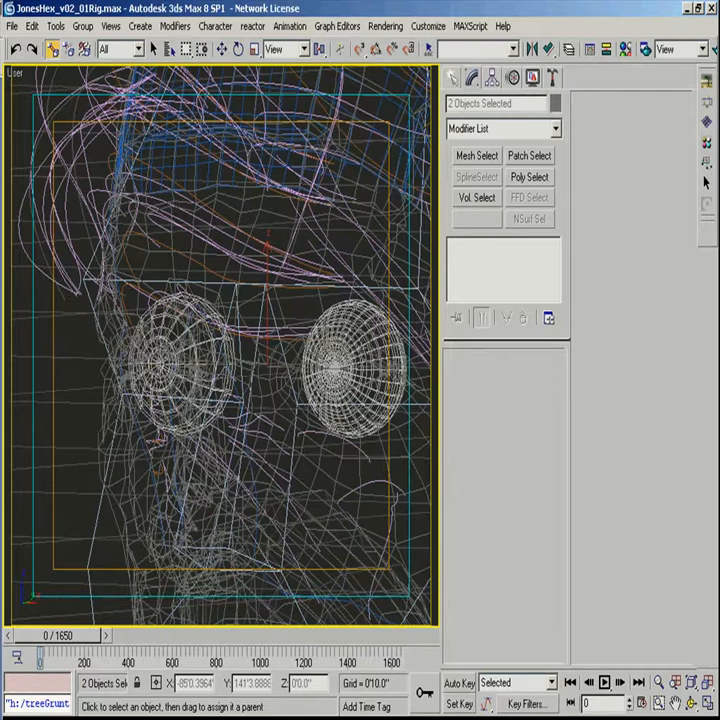
Step: Turn off the biped's Figure mode, activate rotation and show the character from the front
{"action": "left_click", "coordinate": [512, 77]}
{"action": "left_click", "coordinate": [465, 293]}
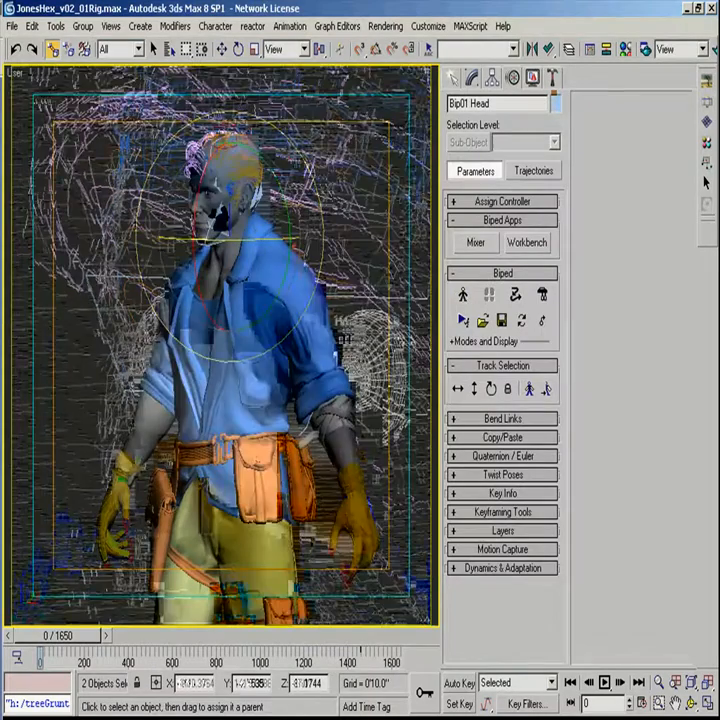
{"action": "key", "text": "e"}
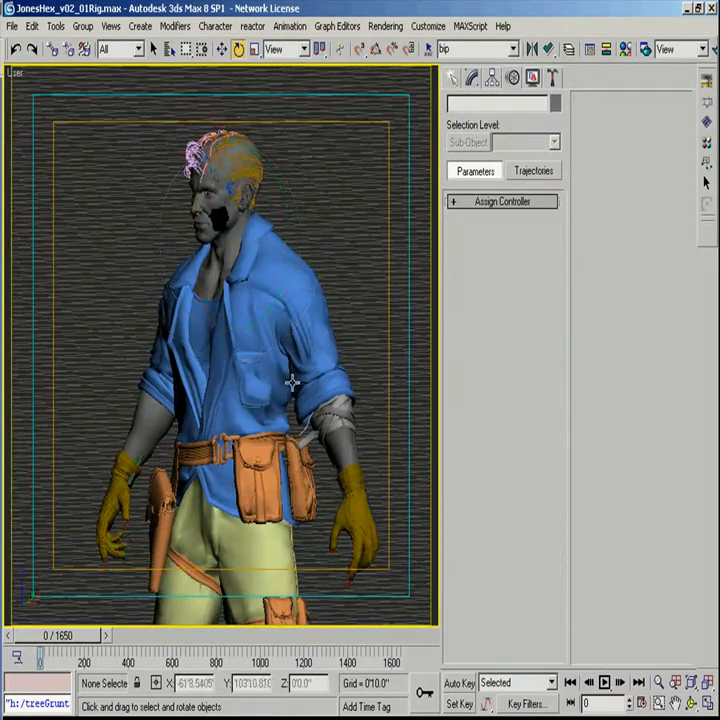
{"action": "middle_click_drag", "start_coordinate": [306, 340], "coordinate": [349, 341], "text": "alt"}
{"action": "key", "text": "f"}
{"action": "scroll", "coordinate": [341, 346], "scroll_direction": "up", "scroll_amount": 6}
{"action": "middle_click_drag", "start_coordinate": [298, 296], "coordinate": [302, 450]}
{"action": "scroll", "coordinate": [303, 450], "scroll_direction": "up", "scroll_amount": 3}
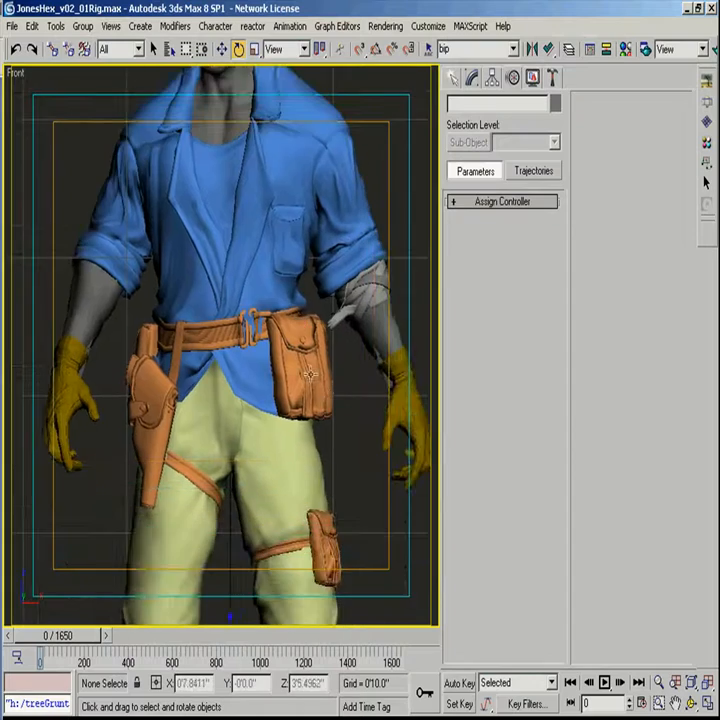
Step: Select the character's body, glove, clothing, gear and boot meshes together
{"action": "left_click", "coordinate": [323, 384]}
{"action": "middle_click_drag", "start_coordinate": [323, 384], "coordinate": [360, 390], "text": "alt"}
{"action": "middle_click_drag", "start_coordinate": [281, 364], "coordinate": [343, 362], "text": "alt"}
{"action": "scroll", "coordinate": [281, 336], "scroll_direction": "down", "scroll_amount": 3}
{"action": "middle_click_drag", "start_coordinate": [281, 336], "coordinate": [267, 371]}
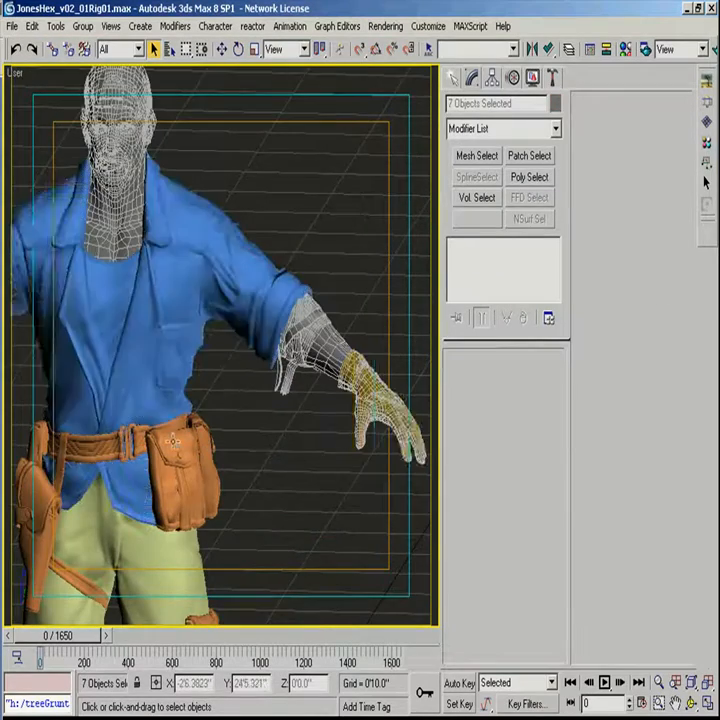
{"action": "middle_click_drag", "start_coordinate": [153, 338], "coordinate": [153, 178]}
{"action": "scroll", "coordinate": [240, 568], "scroll_direction": "down", "scroll_amount": 2}
{"action": "left_click", "coordinate": [240, 568], "text": "ctrl"}
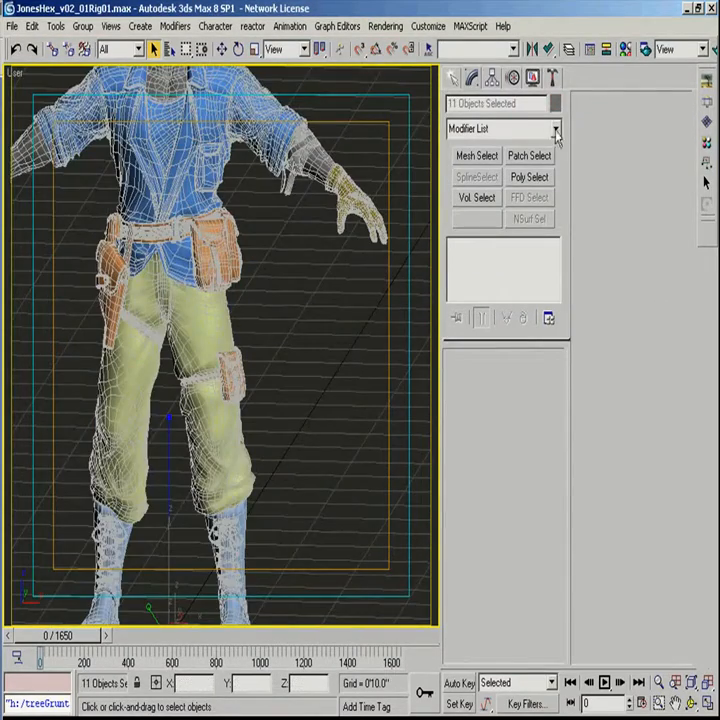
Step: Add a TurboSmooth modifier with 1 iteration to the selected meshes and turn its effect off
{"action": "left_click", "coordinate": [555, 128]}
{"action": "left_click", "coordinate": [482, 80]}
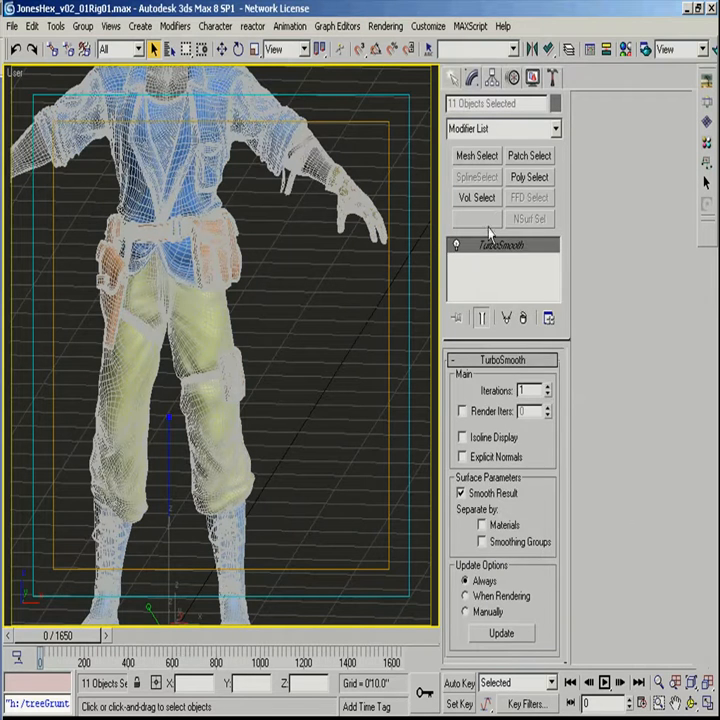
{"action": "right_click", "coordinate": [483, 245]}
{"action": "left_click", "coordinate": [175, 212]}
Step: Save the scene as the incremented file JonesHex_v02_01Rig02.max
{"action": "left_click", "coordinate": [10, 26]}
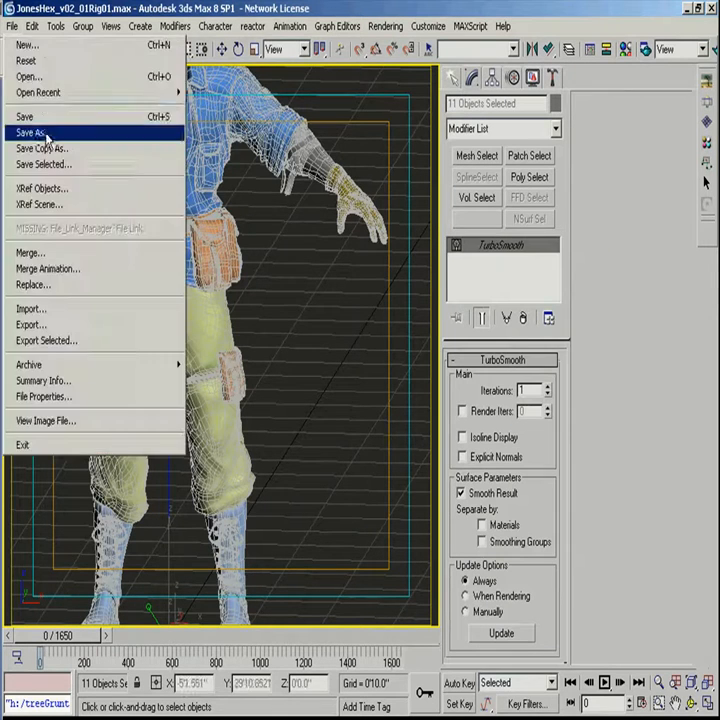
{"action": "left_click", "coordinate": [45, 134]}
{"action": "left_click", "coordinate": [324, 265]}
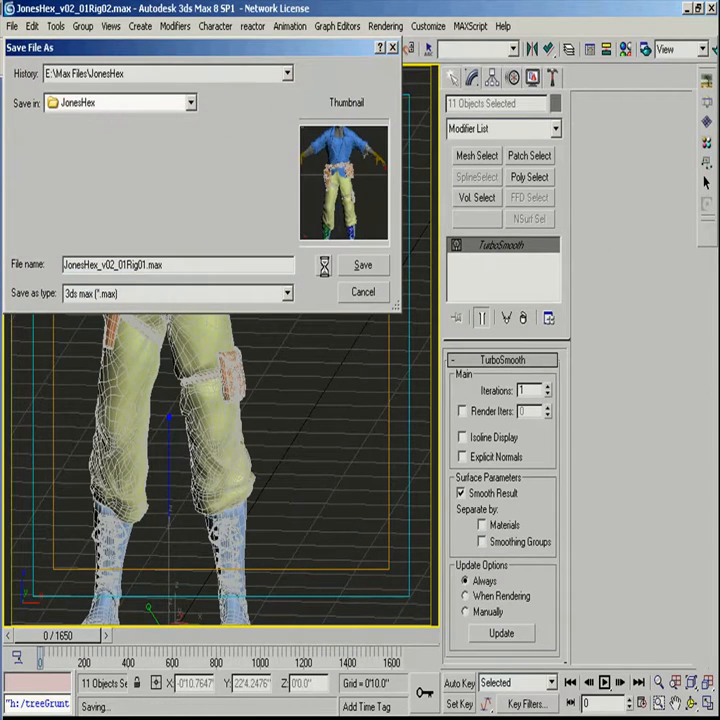
Step: Select the body mesh alone, then select all the character's parts by name
{"action": "middle_click_drag", "start_coordinate": [235, 270], "coordinate": [276, 321]}
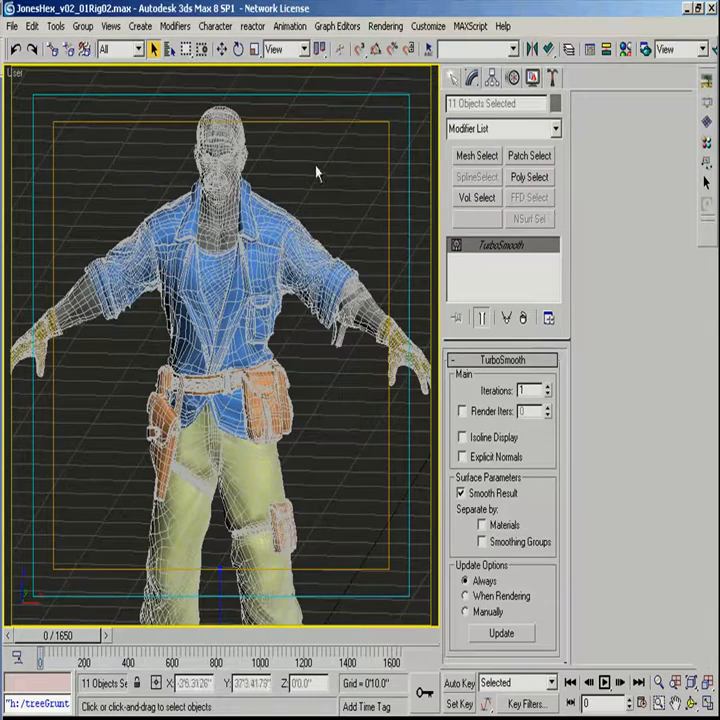
{"action": "left_click", "coordinate": [305, 145]}
{"action": "left_click", "coordinate": [209, 265]}
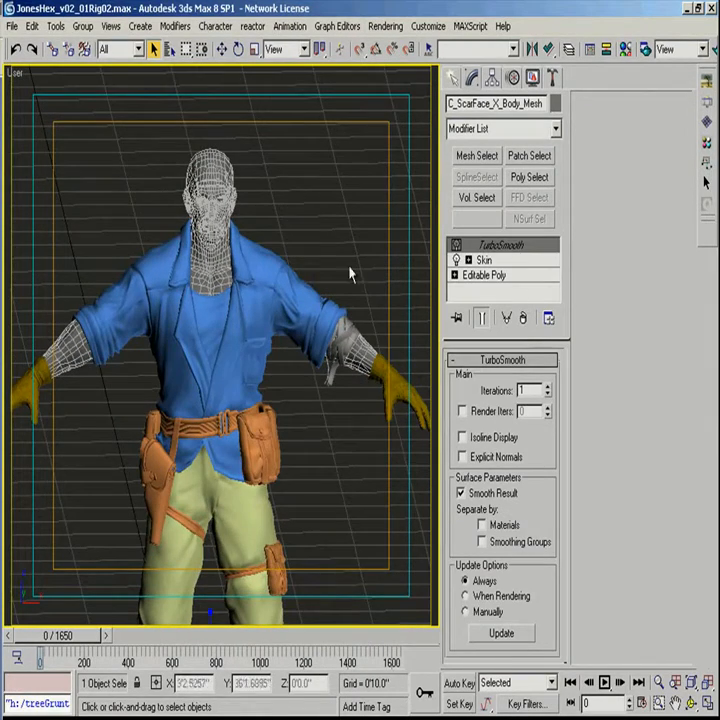
{"action": "left_click", "coordinate": [170, 49]}
{"action": "left_click", "coordinate": [176, 550]}
{"action": "left_click", "coordinate": [493, 590]}
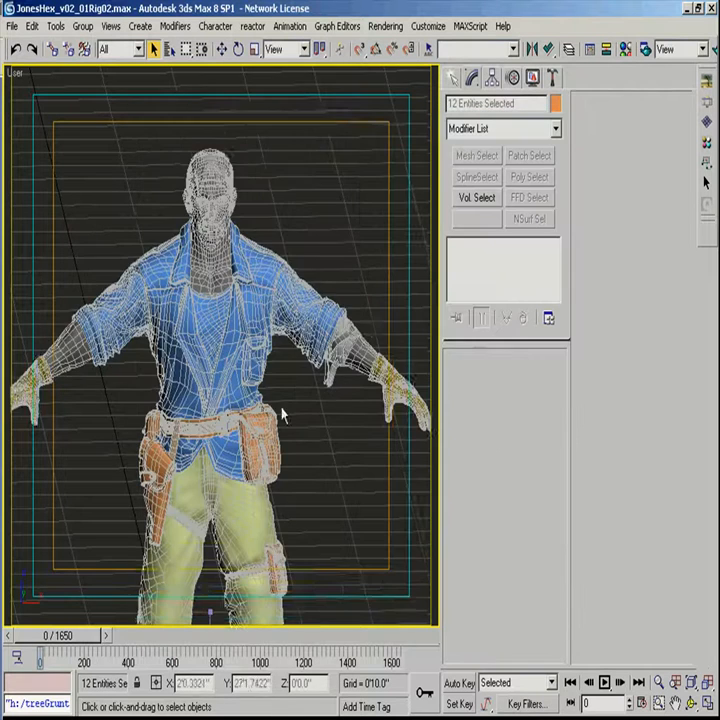
Step: Undo the last selection changes on the character's parts
{"action": "left_click", "coordinate": [281, 415]}
{"action": "left_click", "coordinate": [297, 419]}
{"action": "left_click", "coordinate": [283, 398]}
{"action": "key", "text": "ctrl+z"}
{"action": "key", "text": "ctrl+z"}
{"action": "key", "text": "ctrl+z"}
{"action": "key", "text": "ctrl+z"}
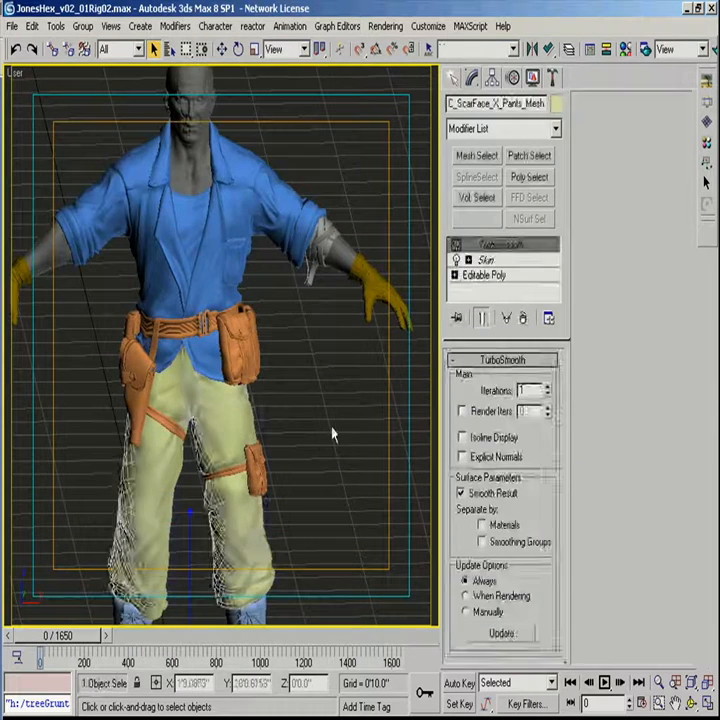
Step: Select the biped's left calf bone and turn off Figure mode to pose the character with lowered arms
{"action": "middle_click_drag", "start_coordinate": [250, 614], "coordinate": [232, 484]}
{"action": "left_click", "coordinate": [270, 447]}
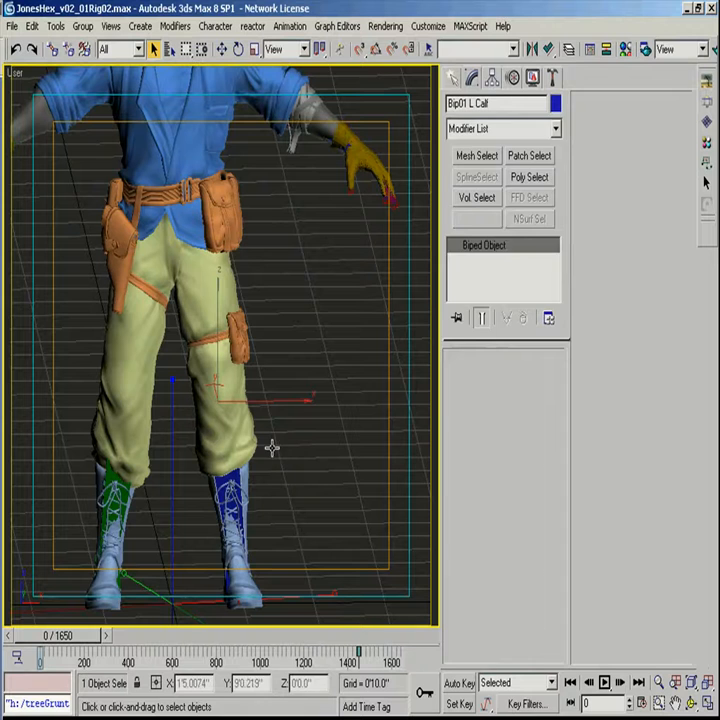
{"action": "left_click", "coordinate": [534, 79]}
{"action": "left_click", "coordinate": [551, 78]}
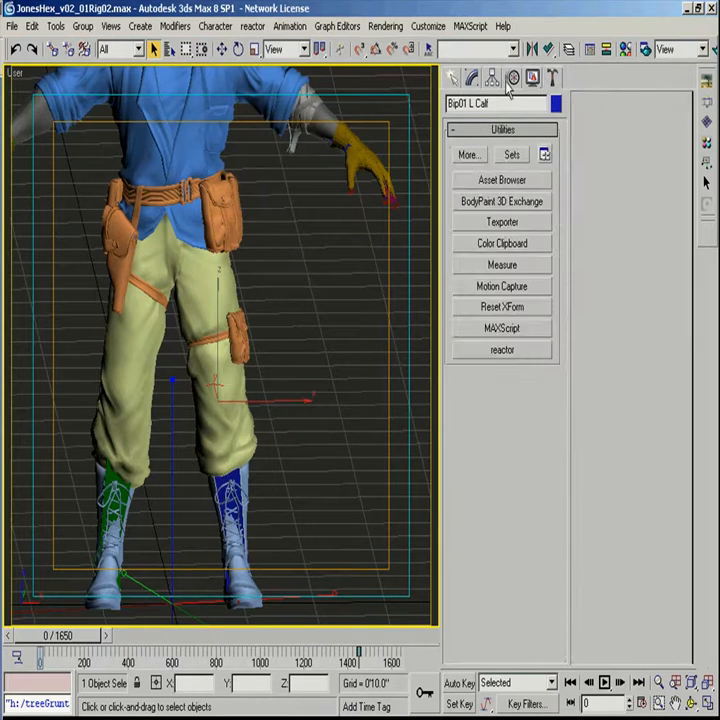
{"action": "left_click", "coordinate": [512, 78]}
{"action": "left_click", "coordinate": [461, 294]}
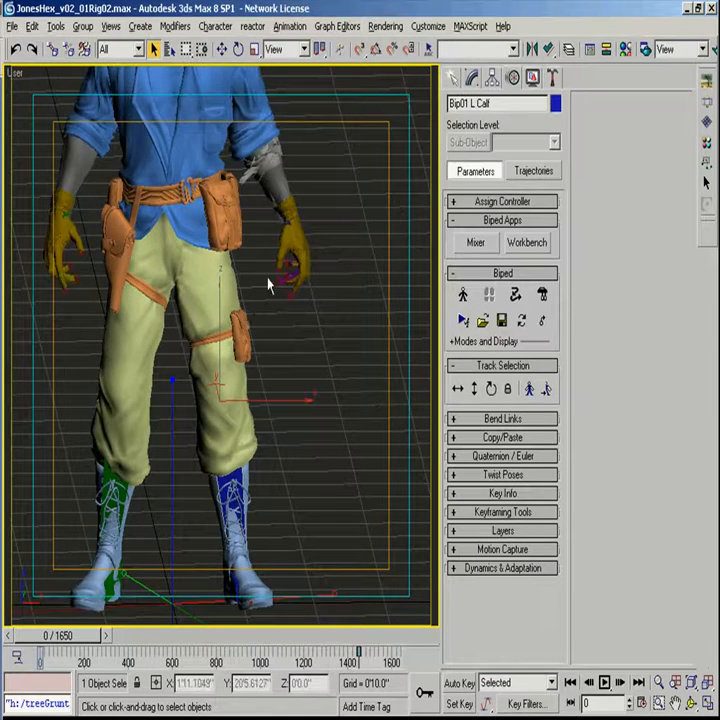
Step: Switch to the Camera01 view, orbit it to a three-quarter angle of the full figure, and clear the selection
{"action": "middle_click_drag", "start_coordinate": [263, 299], "coordinate": [273, 473]}
{"action": "key", "text": "c"}
{"action": "left_click", "coordinate": [305, 235]}
{"action": "left_click", "coordinate": [347, 497]}
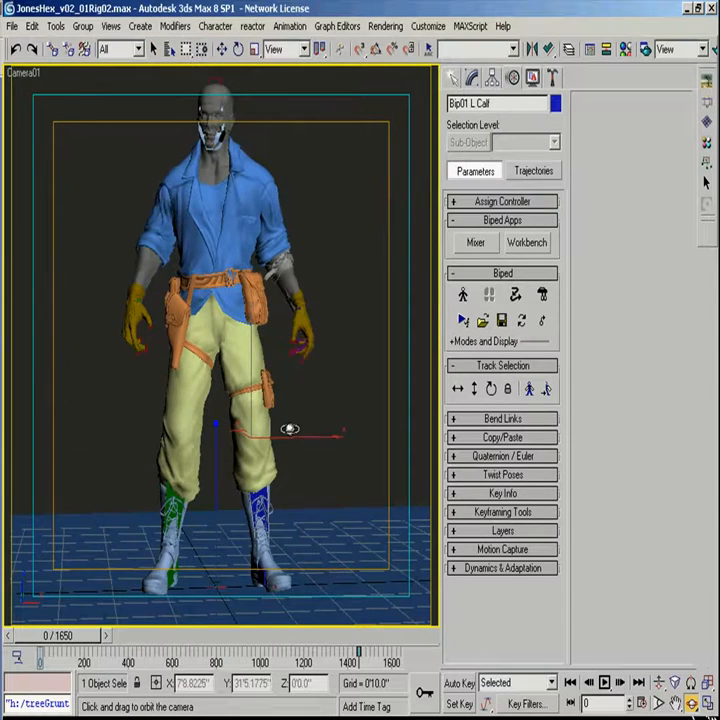
{"action": "left_click", "coordinate": [216, 449]}
{"action": "key", "text": "e"}
{"action": "left_click_drag", "start_coordinate": [246, 601], "coordinate": [205, 579]}
{"action": "left_click", "coordinate": [355, 368]}
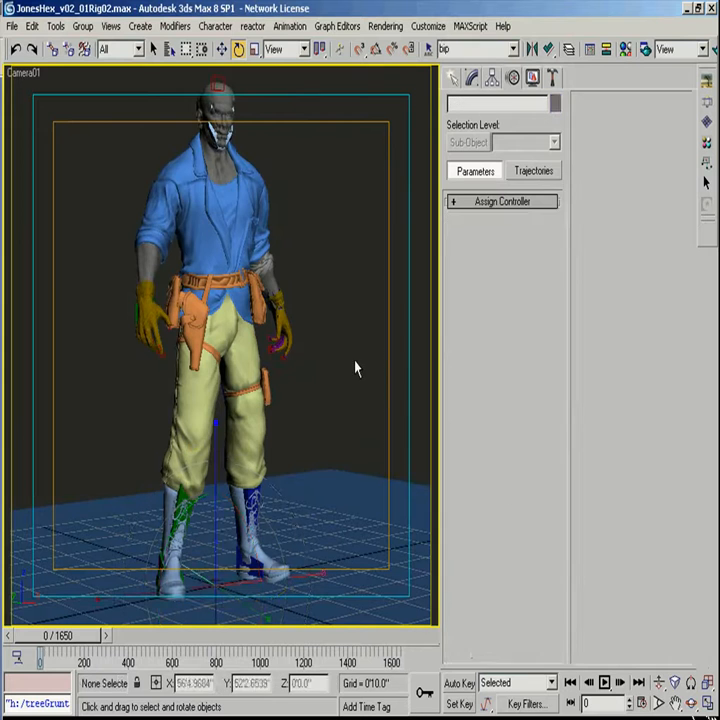
Step: Hide the rig helpers and save the scene as the incremented file JonesHex_v02_01Rig03.max
{"action": "key", "text": "shift+h"}
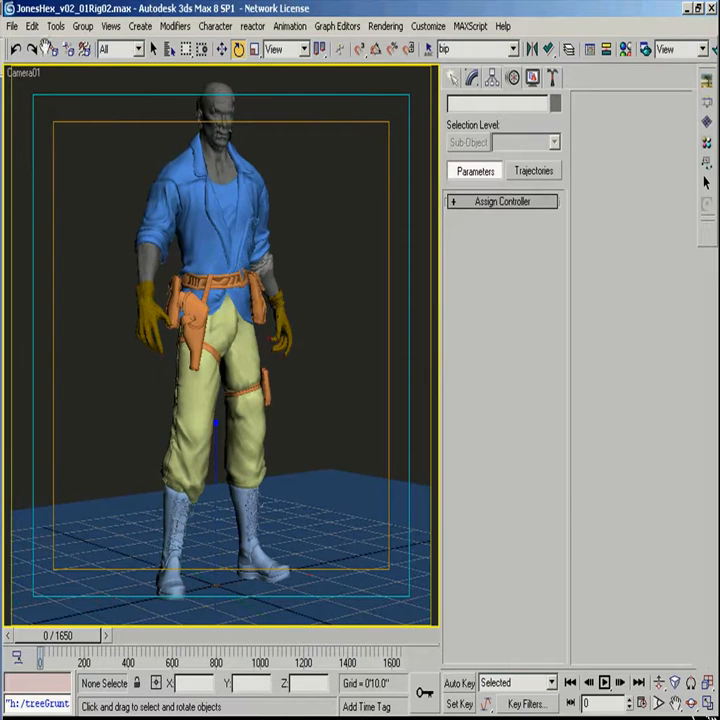
{"action": "left_click", "coordinate": [12, 26]}
{"action": "left_click", "coordinate": [35, 132]}
{"action": "left_click", "coordinate": [323, 264]}
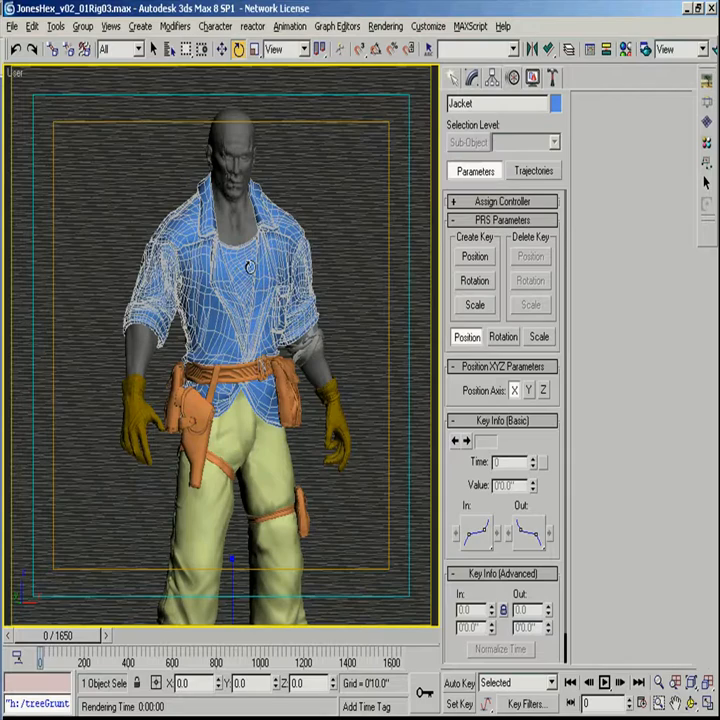
{"action": "scroll", "coordinate": [291, 290], "scroll_direction": "up", "scroll_amount": 5}
{"action": "middle_click_drag", "start_coordinate": [291, 290], "coordinate": [450, 180], "text": "alt"}
{"action": "middle_click_drag", "start_coordinate": [344, 201], "coordinate": [240, 213], "text": "alt"}
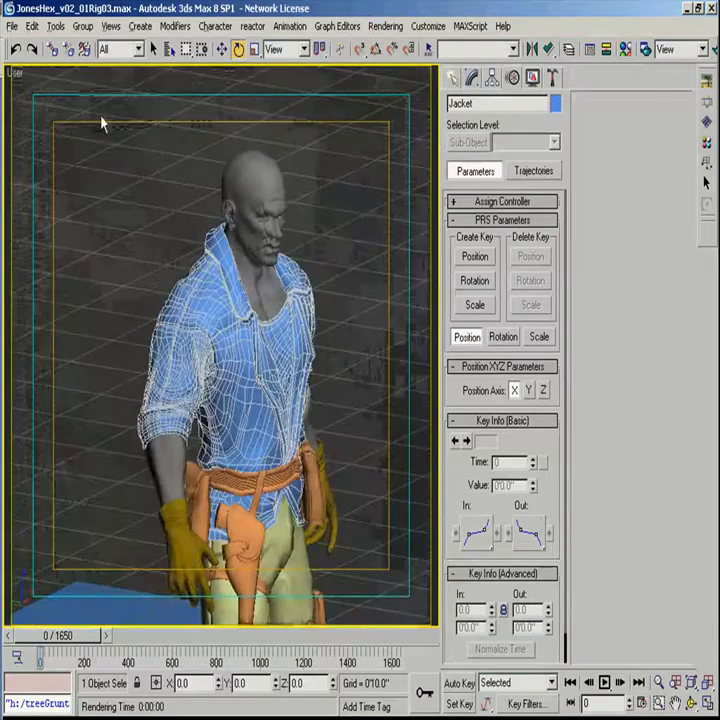
{"action": "left_click", "coordinate": [12, 26]}
{"action": "left_click", "coordinate": [51, 339]}
{"action": "left_click", "coordinate": [150, 293]}
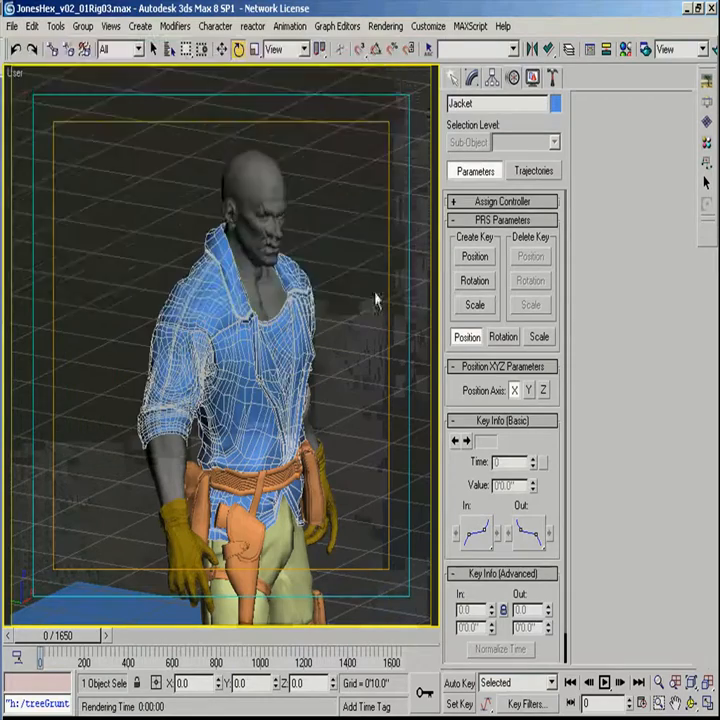
Step: Add the body, glove, pants and belt gear meshes to the jacket selection
{"action": "middle_click_drag", "start_coordinate": [376, 299], "coordinate": [210, 200], "text": "alt"}
{"action": "left_click", "coordinate": [137, 443], "text": "ctrl"}
{"action": "left_click", "coordinate": [134, 370], "text": "ctrl"}
{"action": "left_click", "coordinate": [172, 520], "text": "ctrl"}
{"action": "middle_click_drag", "start_coordinate": [243, 476], "coordinate": [285, 150]}
{"action": "middle_click_drag", "start_coordinate": [285, 150], "coordinate": [270, 400]}
{"action": "middle_click_drag", "start_coordinate": [261, 326], "coordinate": [197, 352], "text": "alt"}
{"action": "left_click", "coordinate": [168, 411], "text": "ctrl"}
Step: Start an export into E:\Max Files\objs and create a new folder there named morphs
{"action": "left_click", "coordinate": [13, 27]}
{"action": "left_click", "coordinate": [40, 324]}
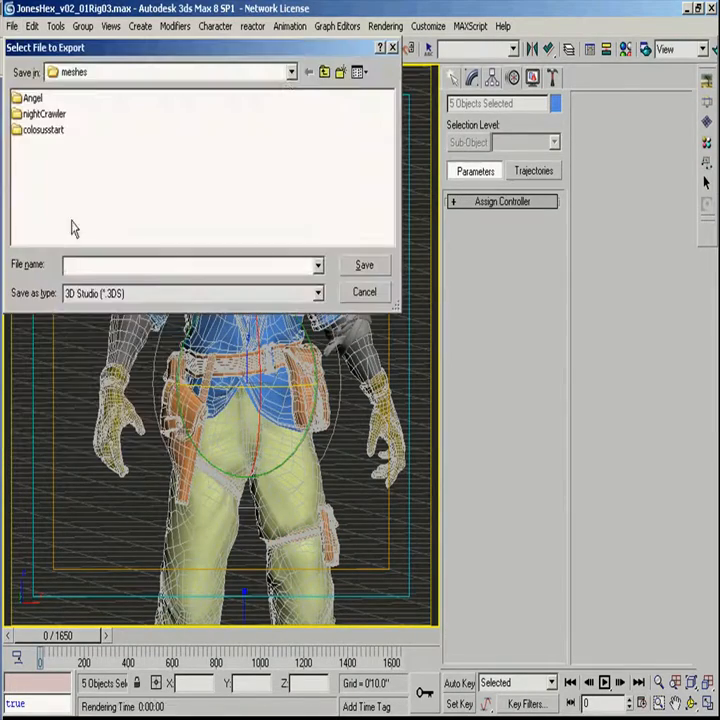
{"action": "left_click", "coordinate": [290, 72]}
{"action": "left_click", "coordinate": [110, 225]}
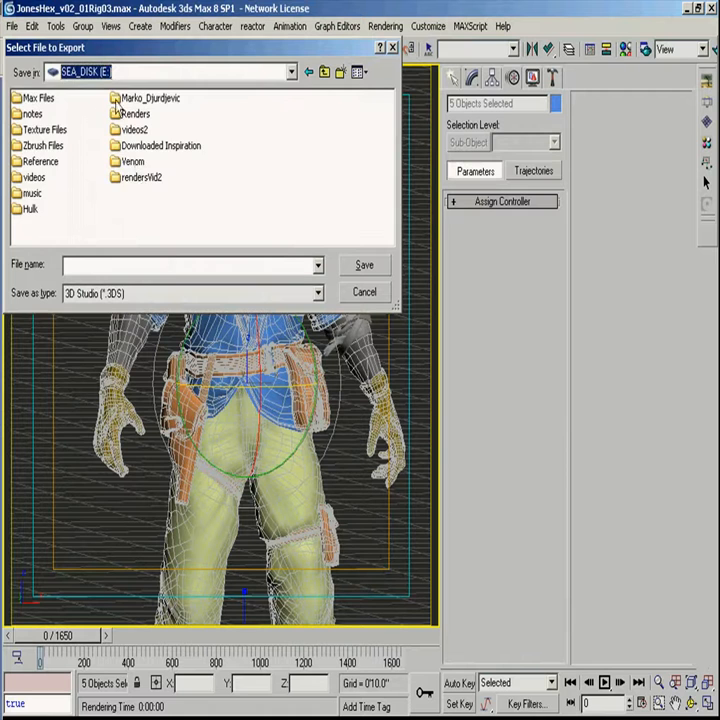
{"action": "double_click", "coordinate": [30, 98]}
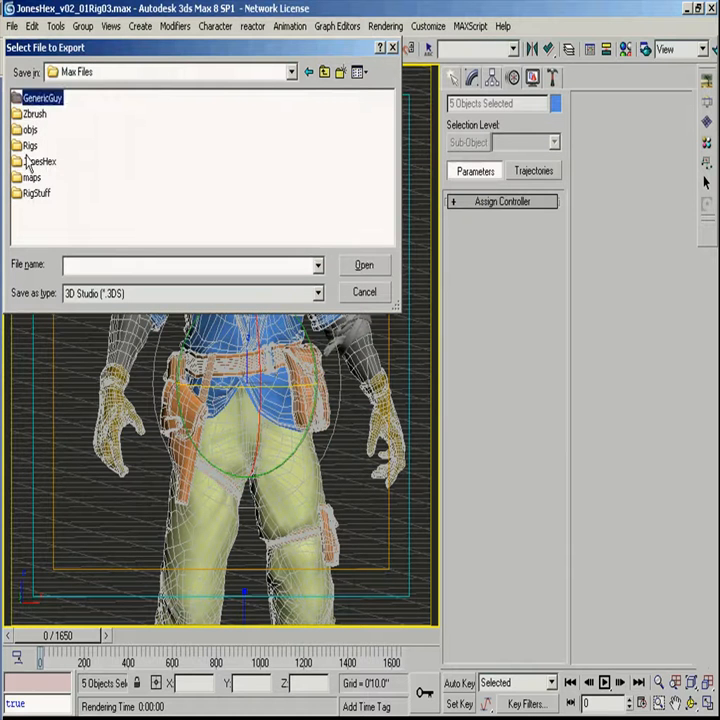
{"action": "double_click", "coordinate": [30, 129]}
{"action": "left_click", "coordinate": [341, 73]}
{"action": "type", "text": "morphs"}
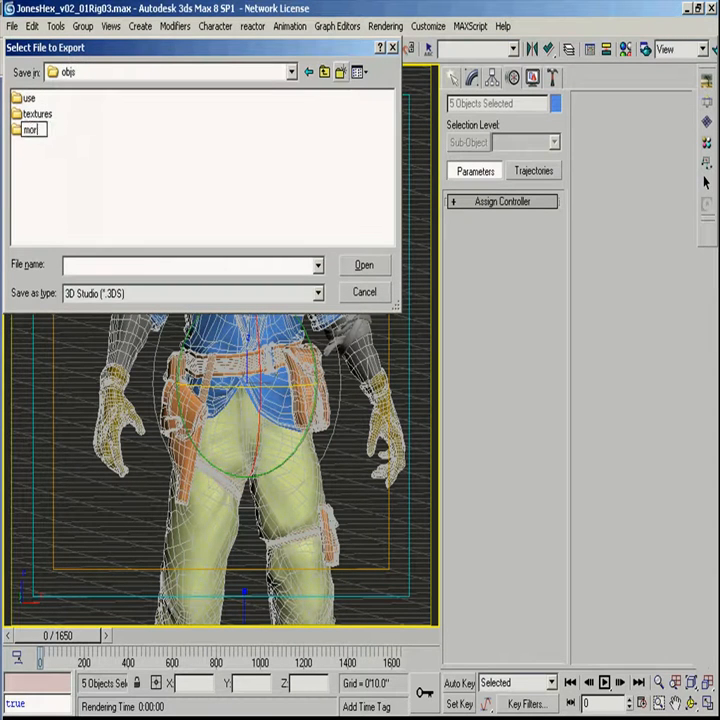
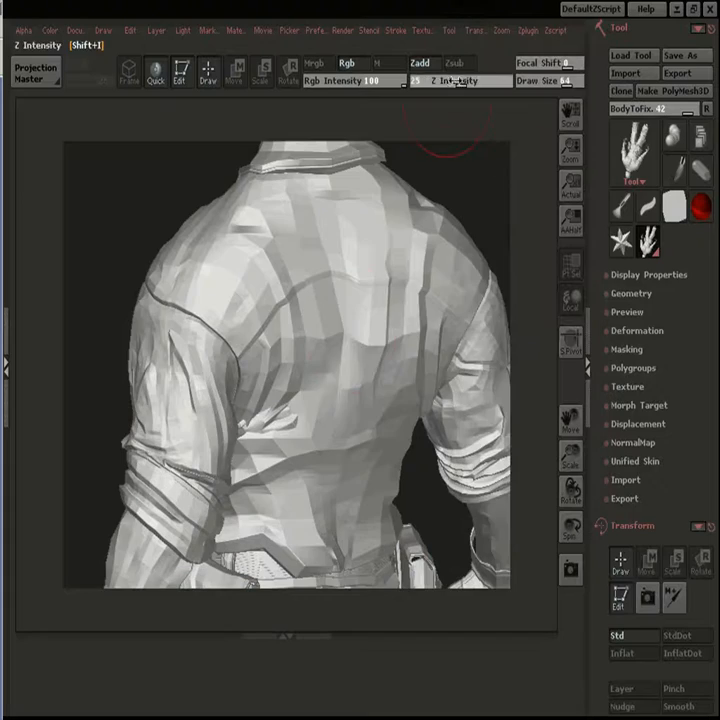
Step: In ZBrush, set Z Intensity to 8 and smooth the creases on the back of the shirt
{"action": "type", "text": "8"}
{"action": "key", "text": "Return"}
{"action": "left_click_drag", "start_coordinate": [448, 110], "coordinate": [421, 165], "text": "shift"}
{"action": "left_click_drag", "start_coordinate": [244, 389], "coordinate": [199, 402], "text": "shift"}
{"action": "left_click", "coordinate": [489, 178], "text": "alt"}
{"action": "left_click_drag", "start_coordinate": [489, 178], "coordinate": [201, 104], "text": "alt"}
Step: Show the polygon frame and smooth the uneven polygons across the shirt's back and sides
{"action": "key", "text": "shift+f"}
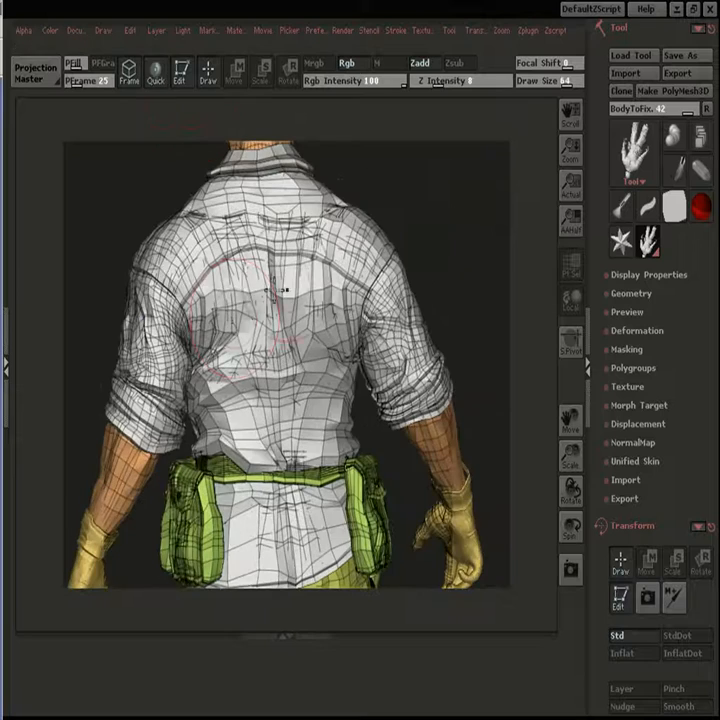
{"action": "left_click_drag", "start_coordinate": [185, 340], "coordinate": [167, 314], "text": "shift"}
{"action": "left_click_drag", "start_coordinate": [430, 194], "coordinate": [447, 233]}
{"action": "left_click_drag", "start_coordinate": [362, 333], "coordinate": [353, 344], "text": "shift"}
{"action": "left_click_drag", "start_coordinate": [264, 351], "coordinate": [280, 346], "text": "shift"}
{"action": "left_click_drag", "start_coordinate": [456, 218], "coordinate": [427, 236]}
{"action": "mouse_move", "coordinate": [275, 325]}
{"action": "left_mouse_down", "text": "shift"}
{"action": "mouse_move", "coordinate": [270, 385]}
{"action": "mouse_move", "coordinate": [240, 392]}
{"action": "mouse_move", "coordinate": [228, 381]}
{"action": "left_mouse_up", "text": "shift"}
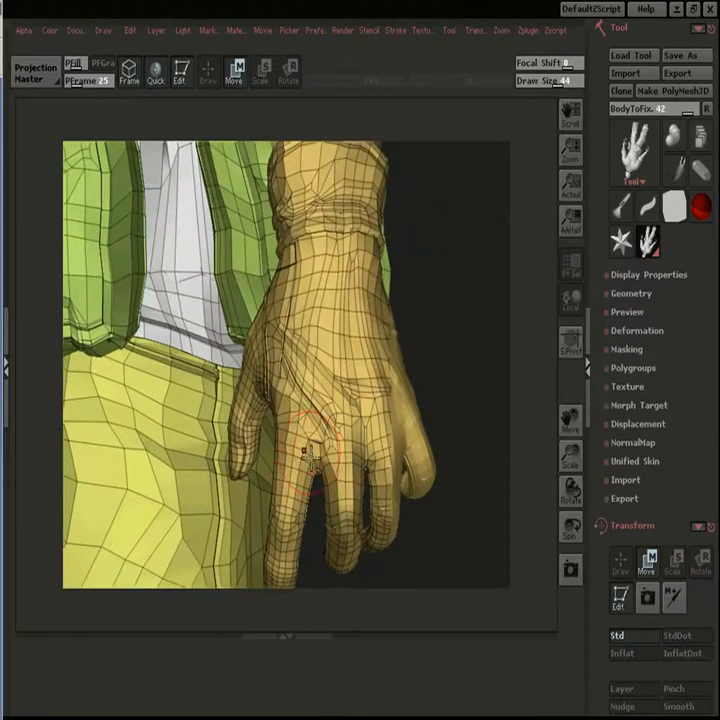
Step: Hide the polygon frame and change the model's display colour to a muted pinkish grey
{"action": "left_click", "coordinate": [134, 75]}
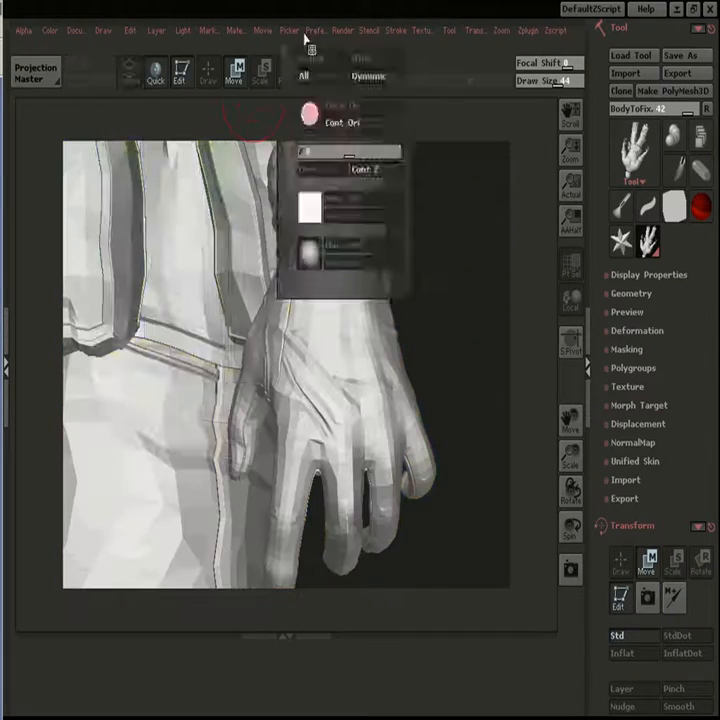
{"action": "mouse_move", "coordinate": [53, 36]}
{"action": "left_click", "coordinate": [65, 141]}
{"action": "left_click", "coordinate": [64, 95]}
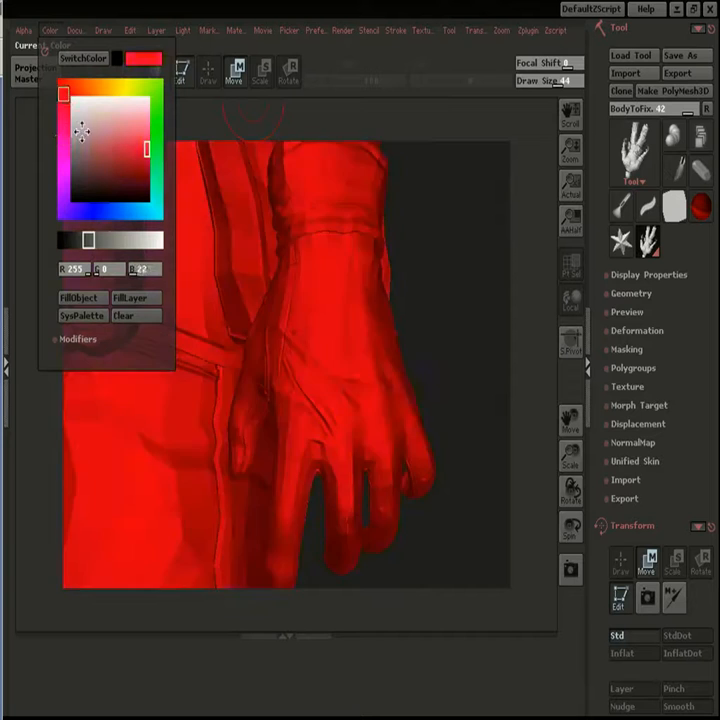
{"action": "left_click", "coordinate": [73, 134]}
{"action": "left_click", "coordinate": [64, 88]}
{"action": "left_click", "coordinate": [74, 146]}
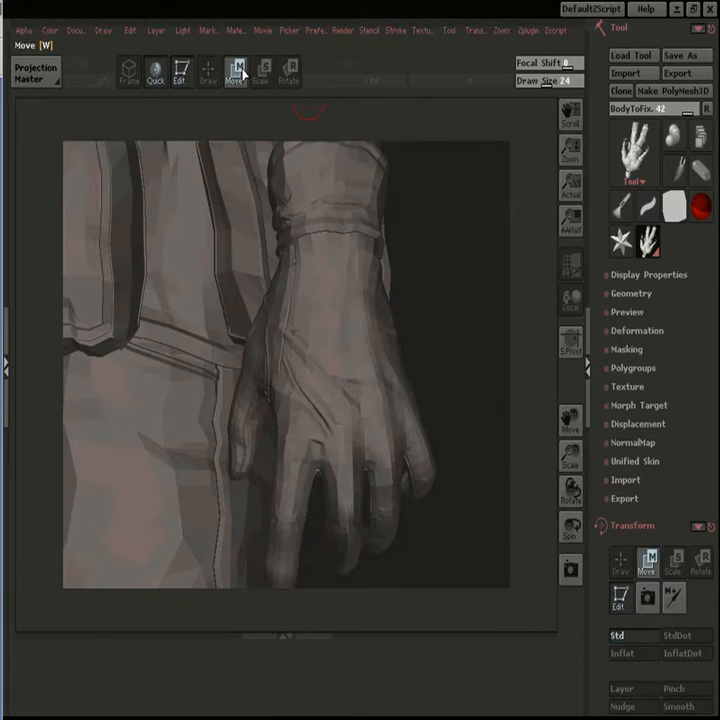
Step: Switch to Draw mode and isolate the gloved hand from the rest of the body
{"action": "left_click", "coordinate": [208, 72]}
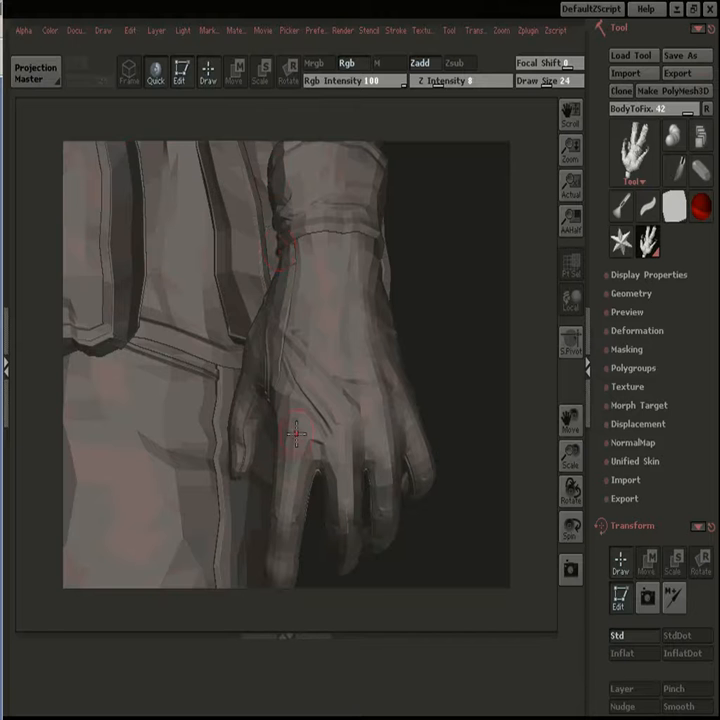
{"action": "left_click_drag", "start_coordinate": [450, 310], "coordinate": [480, 409]}
{"action": "left_click", "coordinate": [430, 466], "text": "alt"}
{"action": "left_click_drag", "start_coordinate": [480, 409], "coordinate": [470, 572], "text": "alt"}
{"action": "left_click_drag", "start_coordinate": [434, 221], "coordinate": [235, 261], "text": "alt"}
{"action": "left_click_drag", "start_coordinate": [357, 355], "coordinate": [353, 500], "text": "alt"}
{"action": "left_click_drag", "start_coordinate": [441, 361], "coordinate": [317, 206], "text": "alt"}
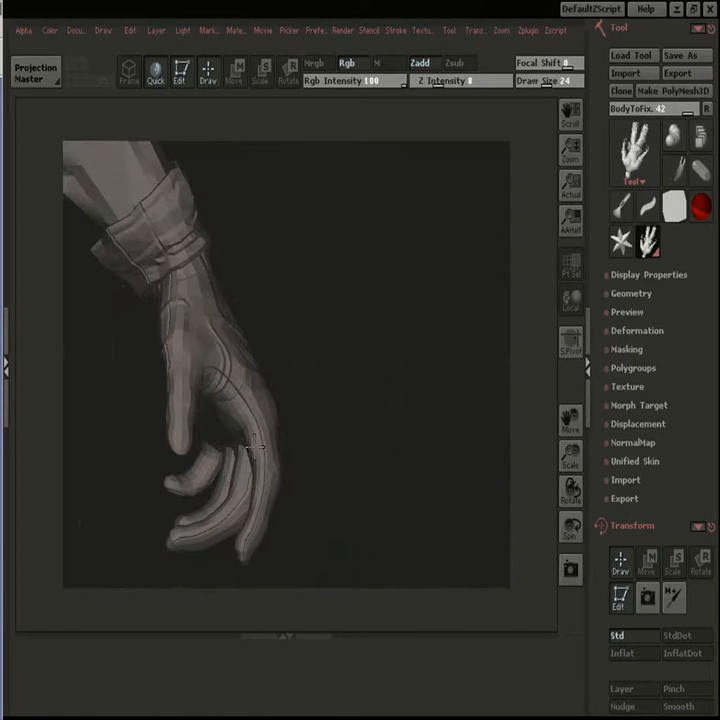
{"action": "left_click_drag", "start_coordinate": [308, 404], "coordinate": [493, 303]}
{"action": "left_click_drag", "start_coordinate": [358, 377], "coordinate": [345, 398]}
{"action": "left_click", "coordinate": [334, 421], "text": "ctrl+shift"}
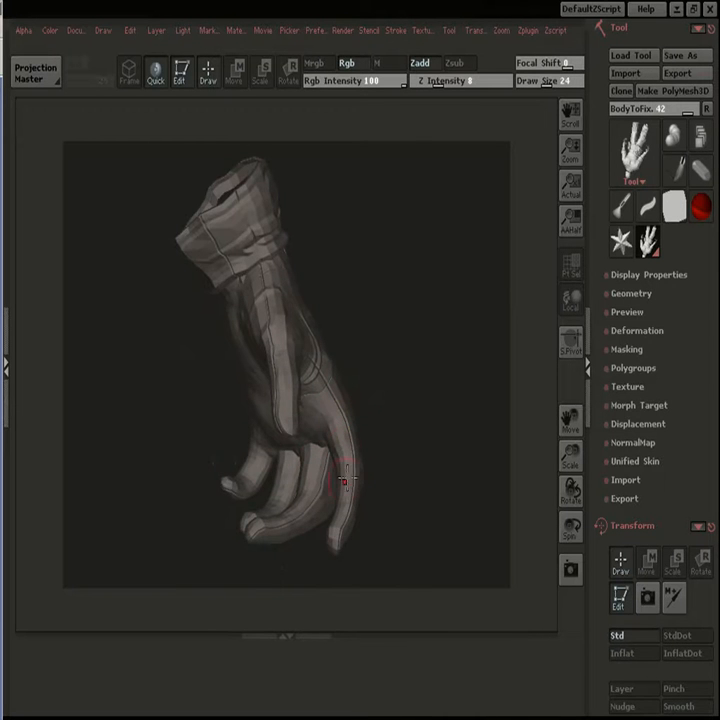
Step: Examine the isolated glove from several angles and bring both gloves into view
{"action": "left_click_drag", "start_coordinate": [340, 480], "coordinate": [262, 472]}
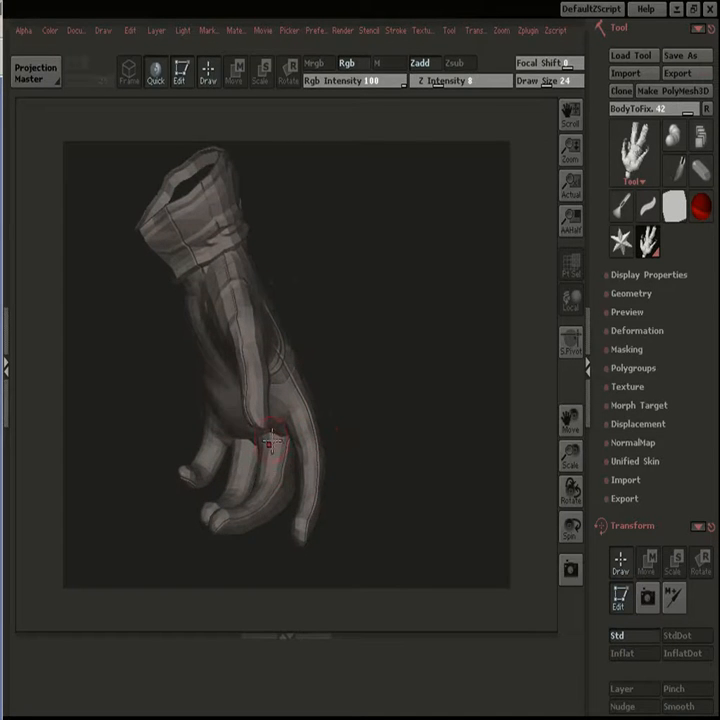
{"action": "left_click_drag", "start_coordinate": [354, 348], "coordinate": [332, 325]}
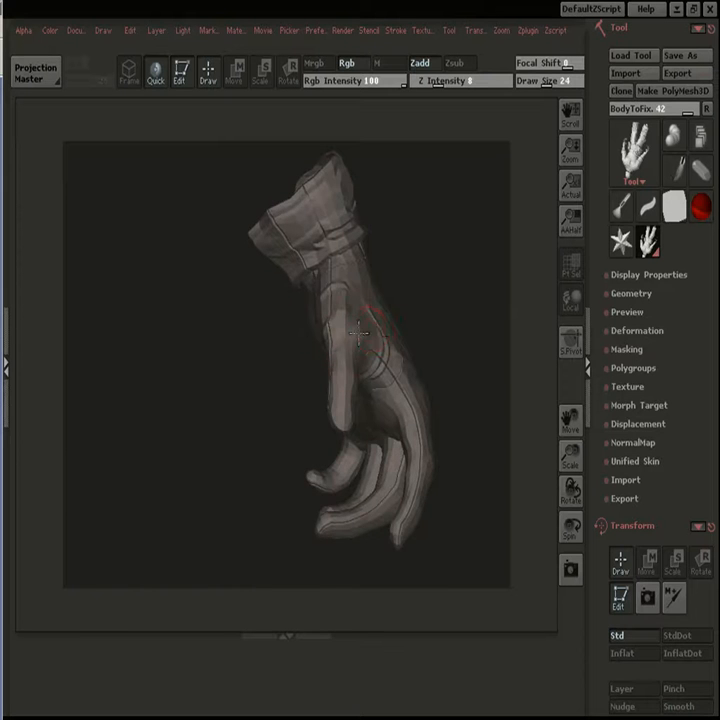
{"action": "left_click_drag", "start_coordinate": [423, 262], "coordinate": [345, 503]}
{"action": "left_click", "coordinate": [480, 216], "text": "alt"}
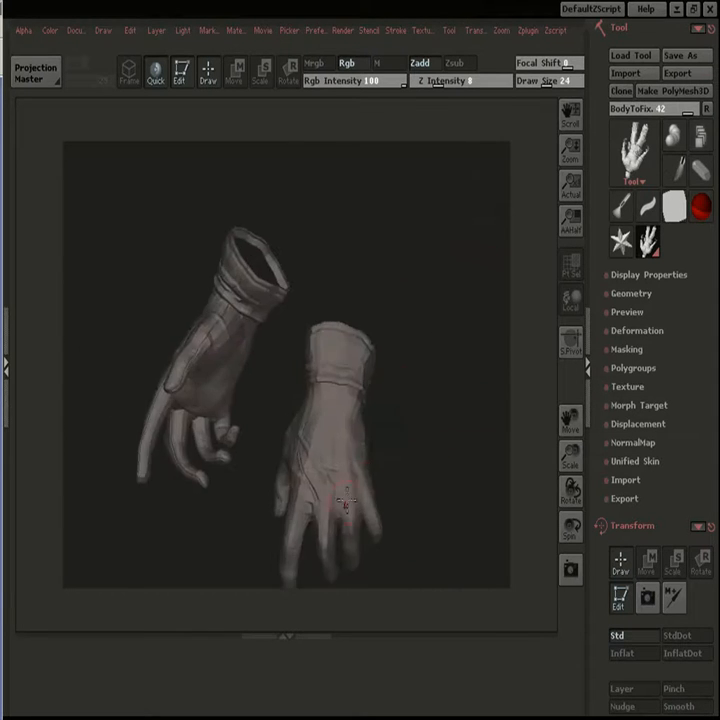
Step: Adjust the isolated gloves in Move mode at Draw Size 44 and touch up the fingers in Draw mode at Draw Size 14
{"action": "left_click", "coordinate": [234, 72]}
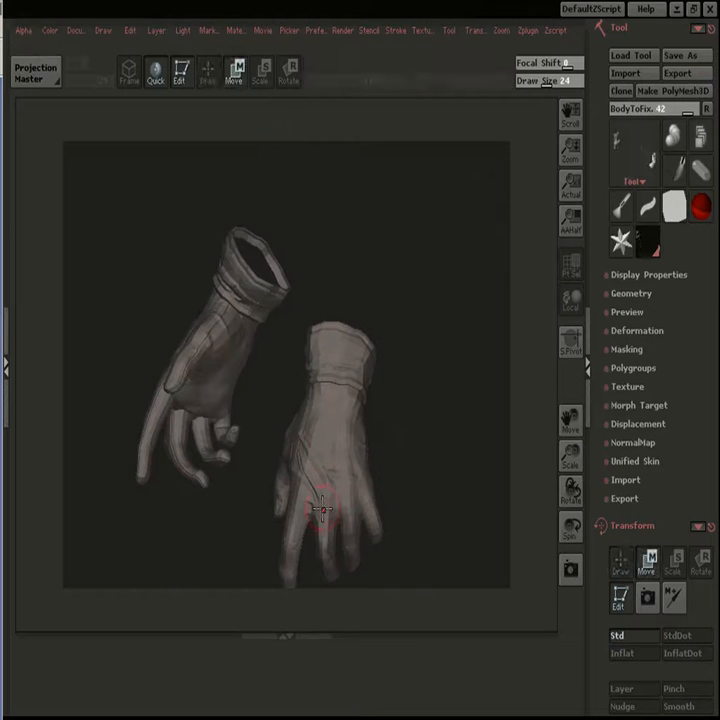
{"action": "key", "text": "]"}
{"action": "key", "text": "]"}
{"action": "left_click_drag", "start_coordinate": [469, 308], "coordinate": [282, 163]}
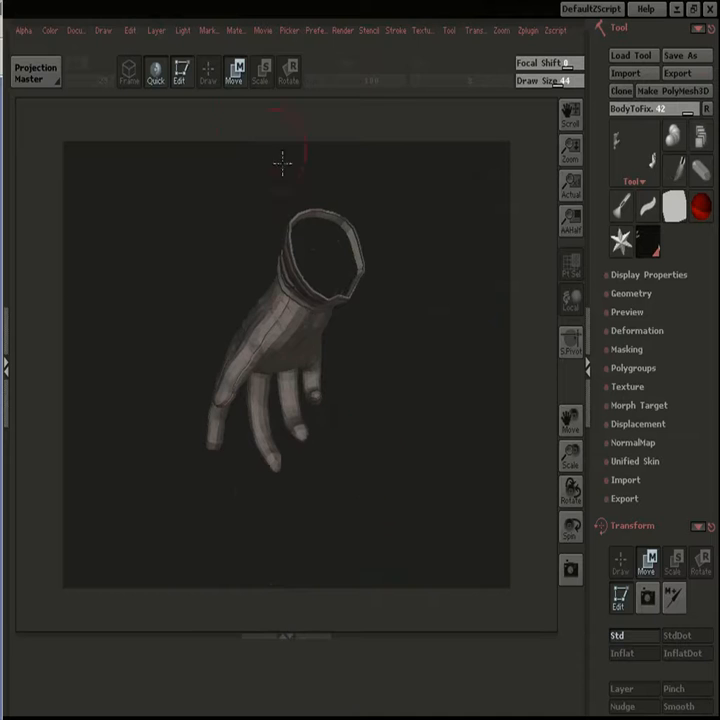
{"action": "key", "text": "q"}
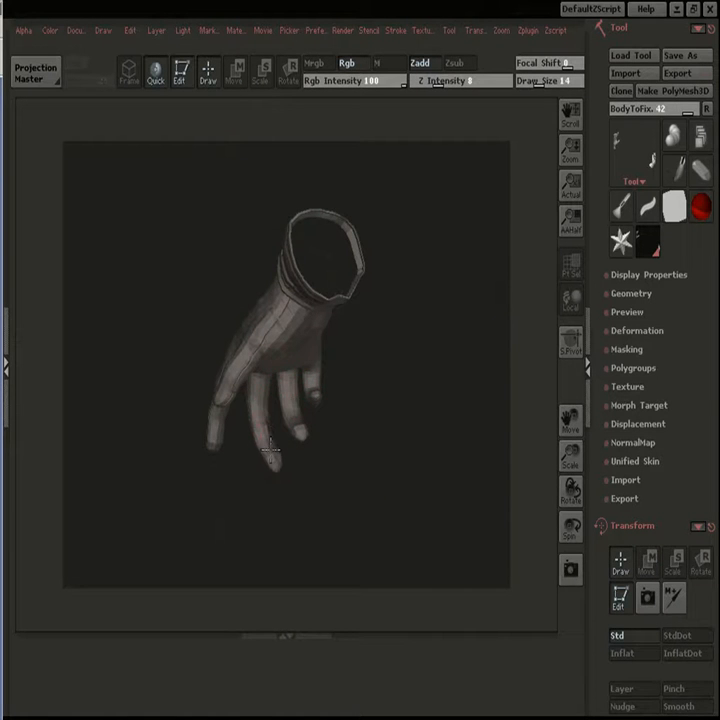
{"action": "left_click_drag", "start_coordinate": [322, 357], "coordinate": [334, 460]}
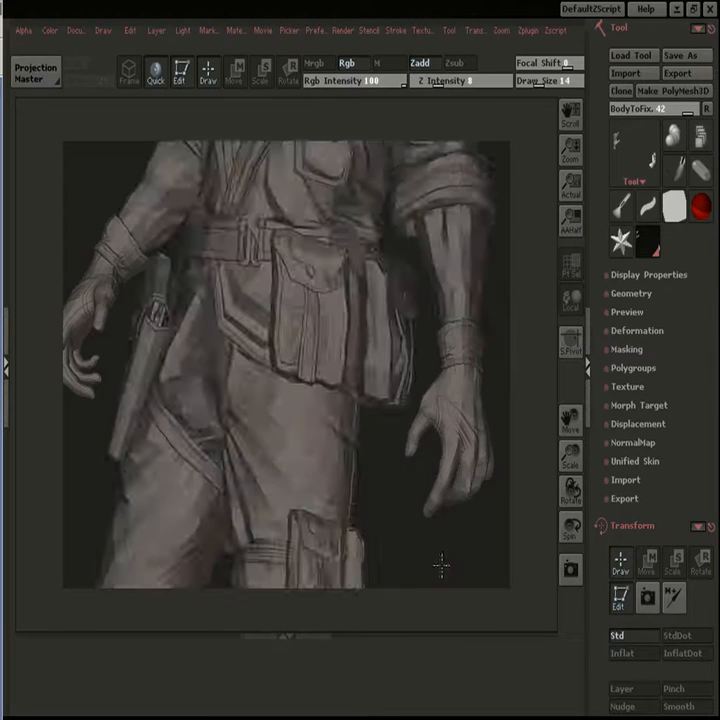
Step: Isolate the shirt from the full body to check its front, and show the hidden parts again
{"action": "left_click_drag", "start_coordinate": [441, 565], "coordinate": [478, 572], "text": "shift"}
{"action": "left_click_drag", "start_coordinate": [464, 428], "coordinate": [464, 492], "text": "alt"}
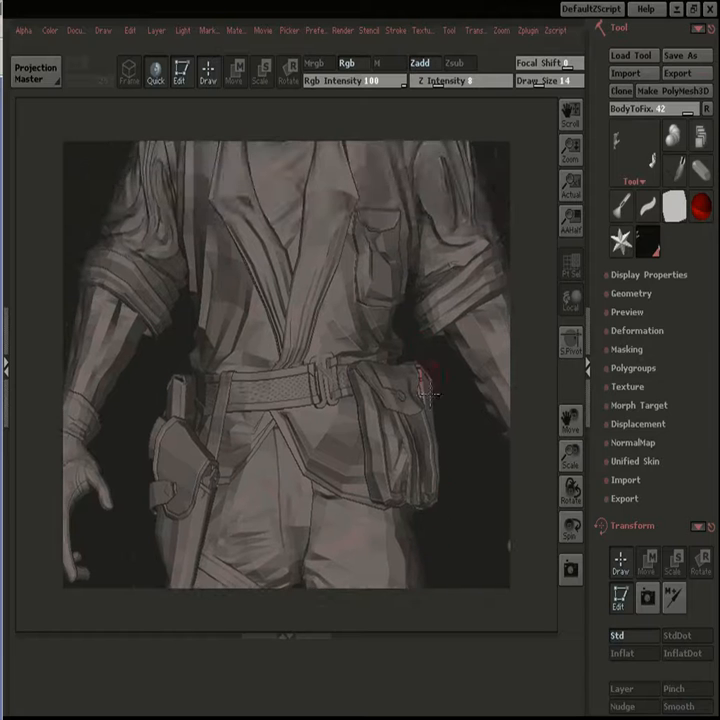
{"action": "left_click", "coordinate": [350, 426], "text": "ctrl+shift"}
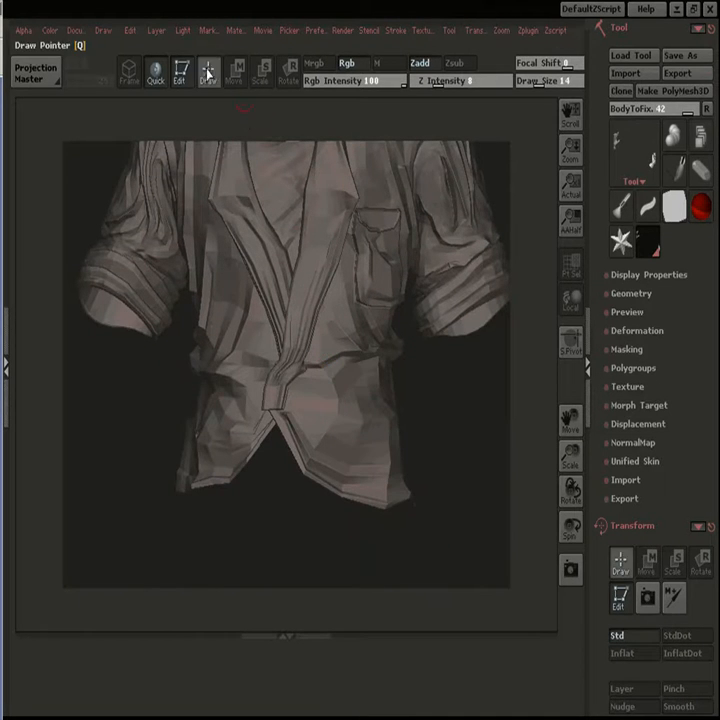
{"action": "left_click", "coordinate": [507, 177], "text": "ctrl+shift"}
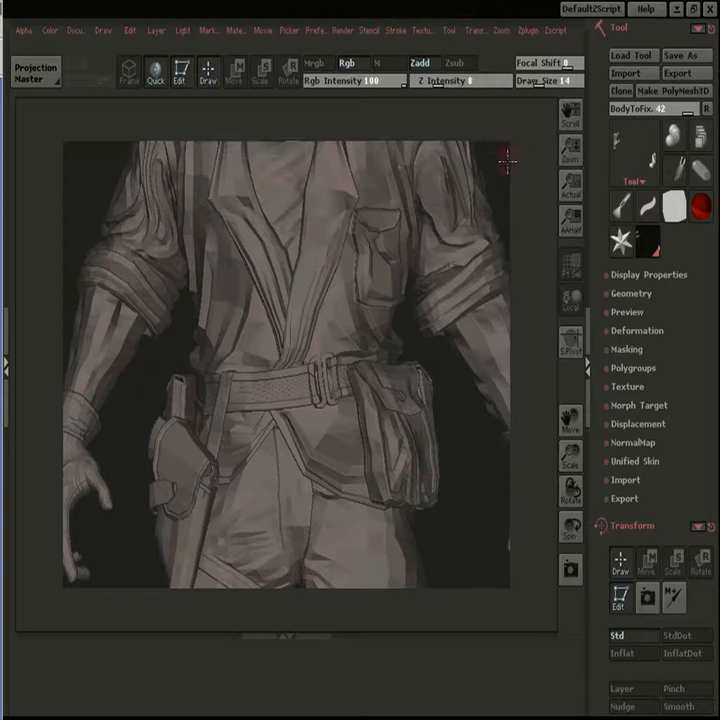
Step: In Move mode, reshape the shirt around the armpit and shoulder seam using Draw Size 44
{"action": "key", "text": "f"}
{"action": "mouse_move", "coordinate": [511, 153]}
{"action": "left_mouse_down"}
{"action": "mouse_move", "coordinate": [503, 180]}
{"action": "mouse_move", "coordinate": [464, 191]}
{"action": "mouse_move", "coordinate": [458, 248]}
{"action": "mouse_move", "coordinate": [480, 190]}
{"action": "mouse_move", "coordinate": [442, 305]}
{"action": "mouse_move", "coordinate": [453, 312]}
{"action": "left_mouse_up"}
{"action": "left_click", "coordinate": [235, 76]}
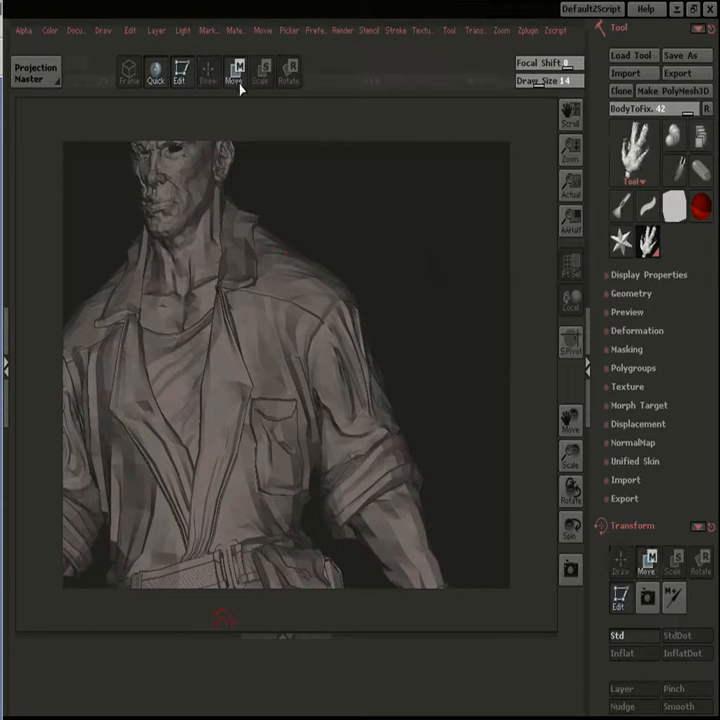
{"action": "left_click_drag", "start_coordinate": [416, 278], "coordinate": [268, 135]}
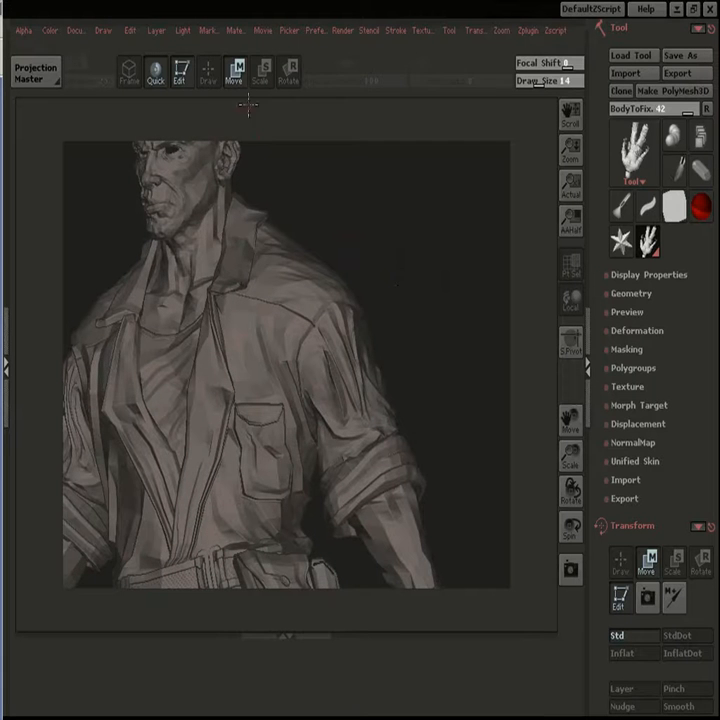
{"action": "key", "text": "q"}
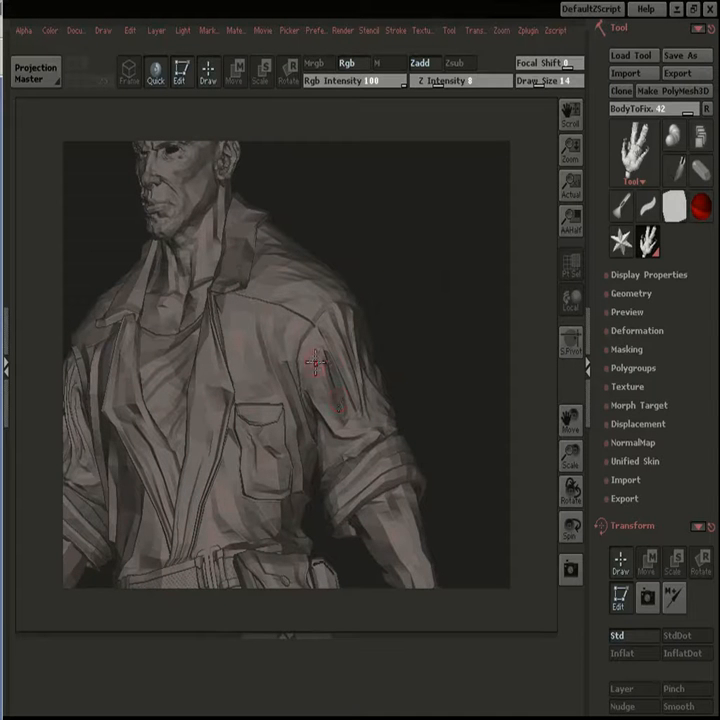
{"action": "mouse_move", "coordinate": [411, 254]}
{"action": "left_mouse_down"}
{"action": "mouse_move", "coordinate": [434, 257]}
{"action": "mouse_move", "coordinate": [466, 217]}
{"action": "mouse_move", "coordinate": [448, 193]}
{"action": "mouse_move", "coordinate": [474, 208]}
{"action": "mouse_move", "coordinate": [455, 190]}
{"action": "left_mouse_up"}
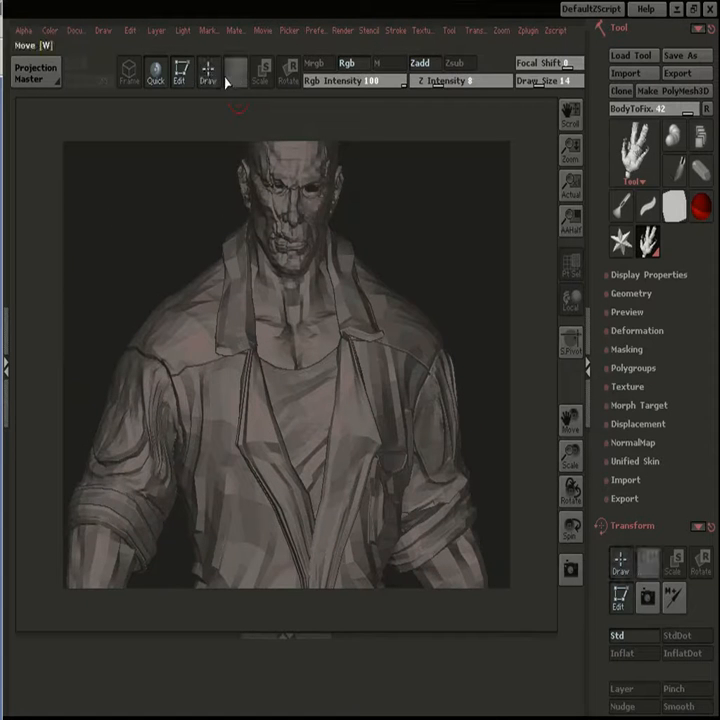
{"action": "left_click", "coordinate": [236, 70]}
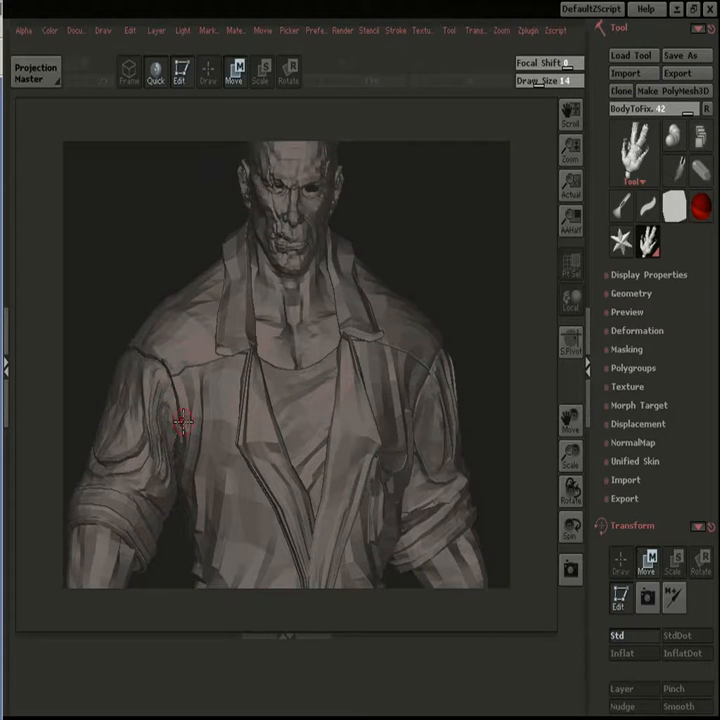
{"action": "left_click_drag", "start_coordinate": [162, 430], "coordinate": [167, 436]}
{"action": "left_click_drag", "start_coordinate": [165, 392], "coordinate": [183, 412]}
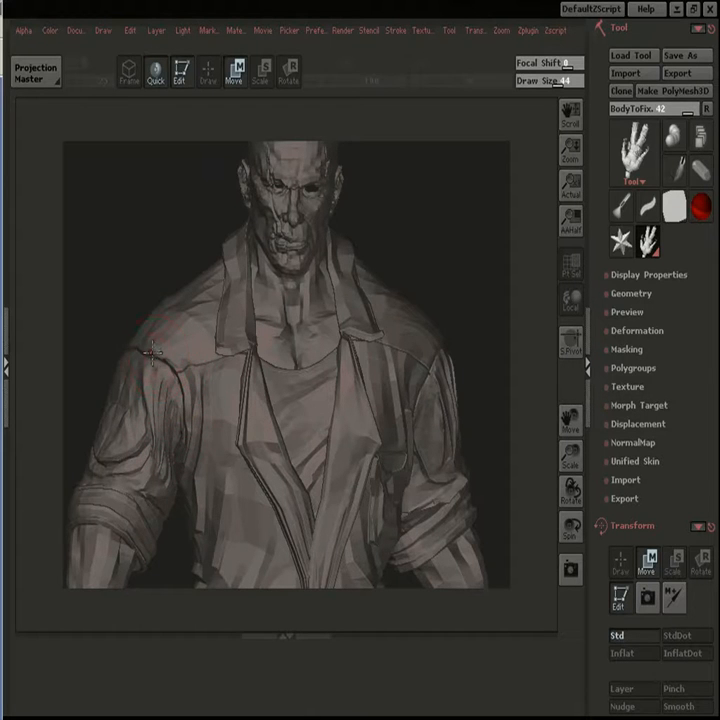
Step: Reshape the shirt's shoulders and upper sleeves from the side and back, and return to Draw mode
{"action": "mouse_move", "coordinate": [88, 193]}
{"action": "left_mouse_down"}
{"action": "mouse_move", "coordinate": [474, 203]}
{"action": "mouse_move", "coordinate": [423, 368]}
{"action": "mouse_move", "coordinate": [445, 243]}
{"action": "mouse_move", "coordinate": [362, 322]}
{"action": "left_mouse_up"}
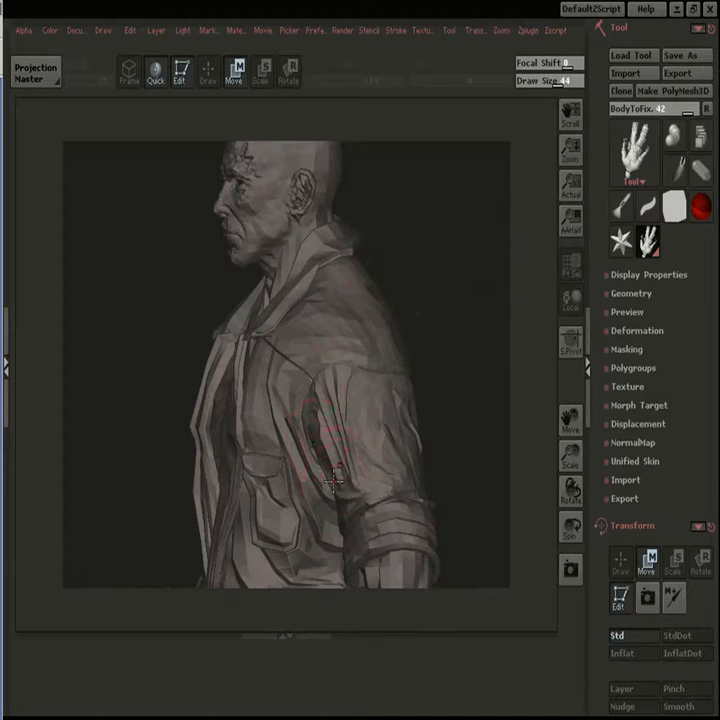
{"action": "key", "text": "f"}
{"action": "left_click_drag", "start_coordinate": [490, 297], "coordinate": [414, 350]}
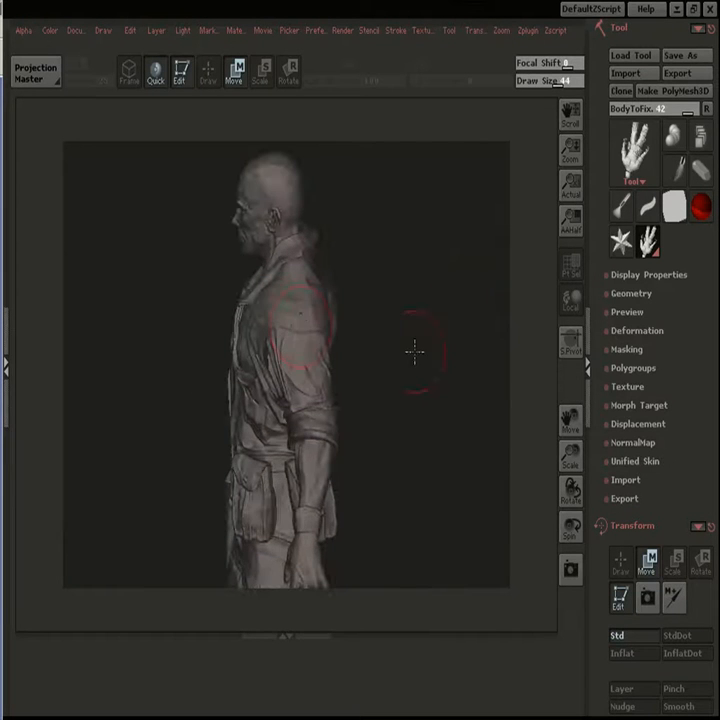
{"action": "mouse_move", "coordinate": [348, 285]}
{"action": "left_mouse_down"}
{"action": "mouse_move", "coordinate": [347, 257]}
{"action": "mouse_move", "coordinate": [399, 252]}
{"action": "mouse_move", "coordinate": [390, 262]}
{"action": "left_mouse_up"}
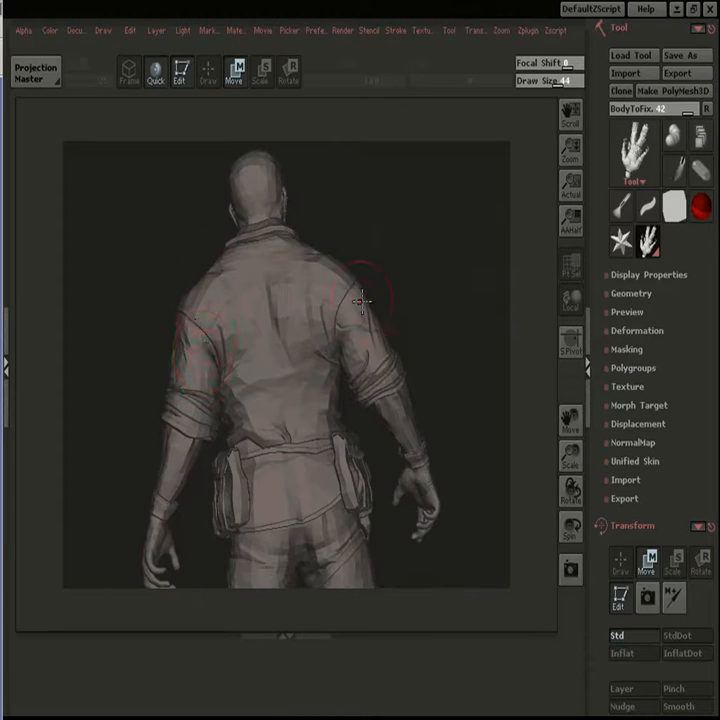
{"action": "mouse_move", "coordinate": [450, 255]}
{"action": "left_mouse_down"}
{"action": "mouse_move", "coordinate": [463, 241]}
{"action": "mouse_move", "coordinate": [461, 214]}
{"action": "mouse_move", "coordinate": [336, 283]}
{"action": "mouse_move", "coordinate": [276, 235]}
{"action": "mouse_move", "coordinate": [460, 260]}
{"action": "mouse_move", "coordinate": [484, 255]}
{"action": "mouse_move", "coordinate": [476, 270]}
{"action": "mouse_move", "coordinate": [476, 252]}
{"action": "mouse_move", "coordinate": [455, 257]}
{"action": "mouse_move", "coordinate": [476, 256]}
{"action": "mouse_move", "coordinate": [478, 245]}
{"action": "left_mouse_up"}
{"action": "key", "text": "q"}
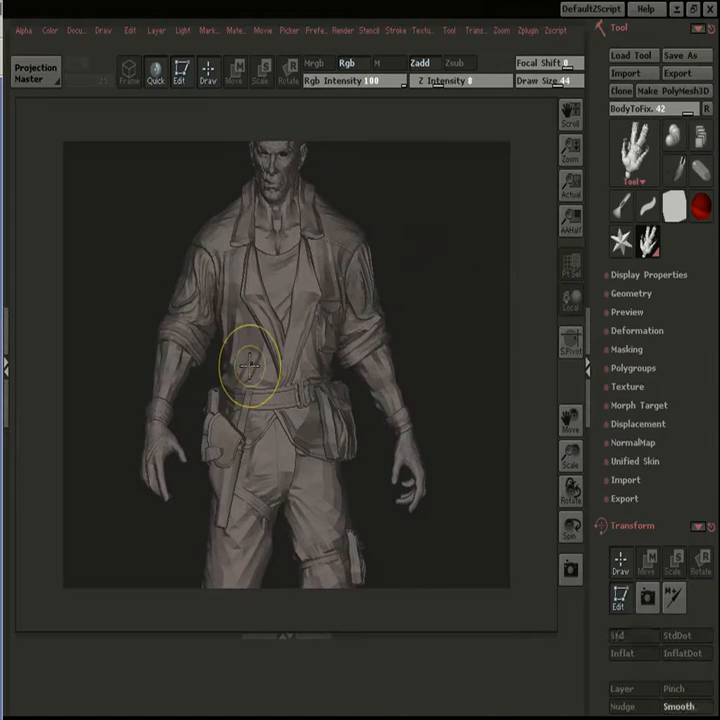
Step: Isolate the shirt, smooth the folds around its waist and sides, and show the whole body again
{"action": "left_click", "coordinate": [235, 362], "text": "ctrl+shift"}
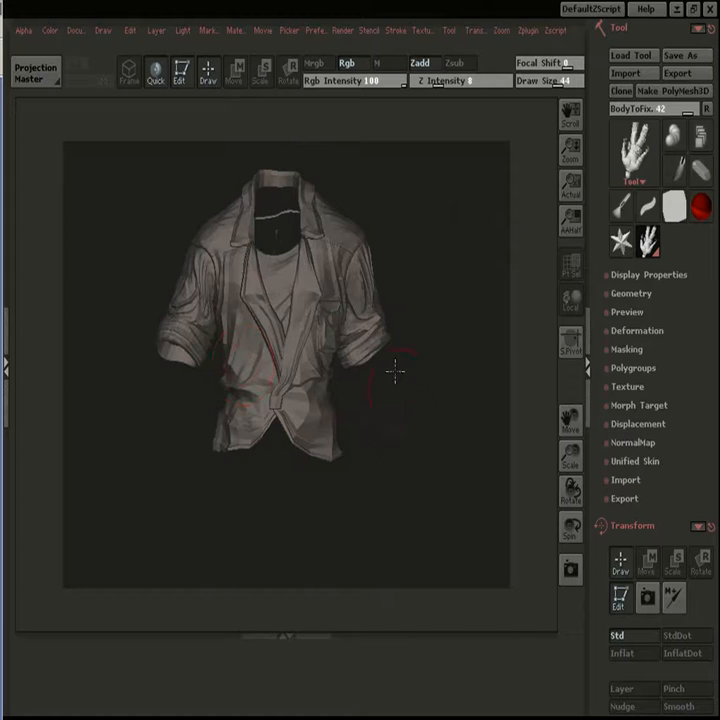
{"action": "left_click_drag", "start_coordinate": [395, 372], "coordinate": [256, 365]}
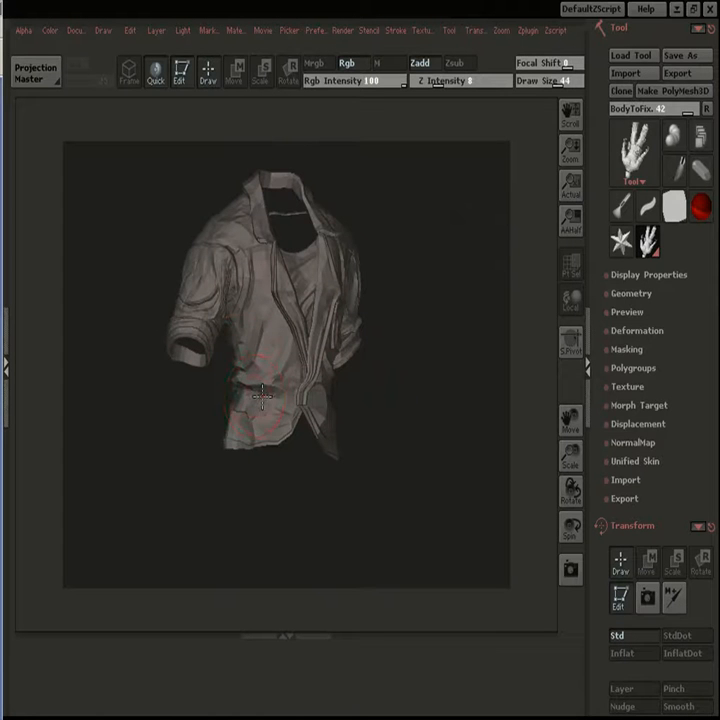
{"action": "left_click_drag", "start_coordinate": [270, 372], "coordinate": [442, 360]}
{"action": "left_click", "coordinate": [482, 254], "text": "ctrl+shift"}
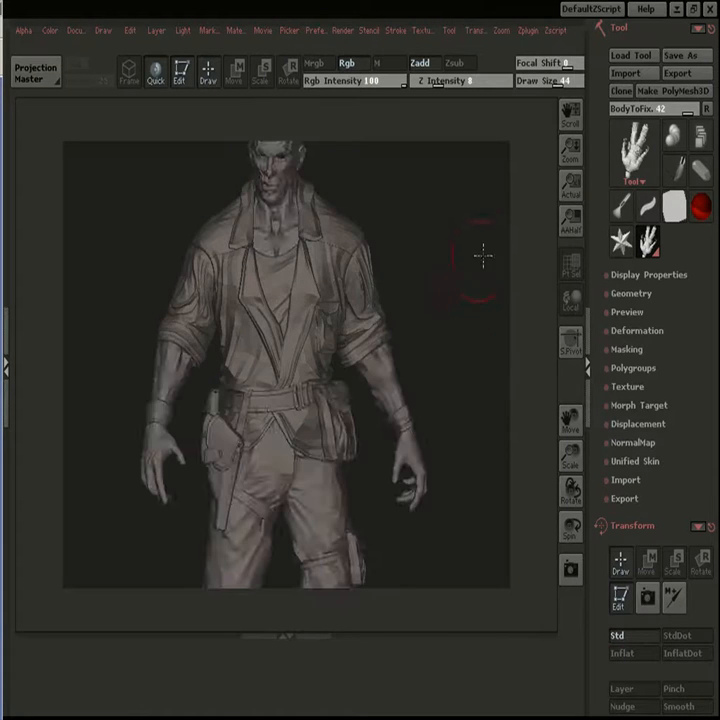
{"action": "left_click", "coordinate": [440, 252], "text": "ctrl+shift"}
{"action": "left_click_drag", "start_coordinate": [453, 244], "coordinate": [322, 365]}
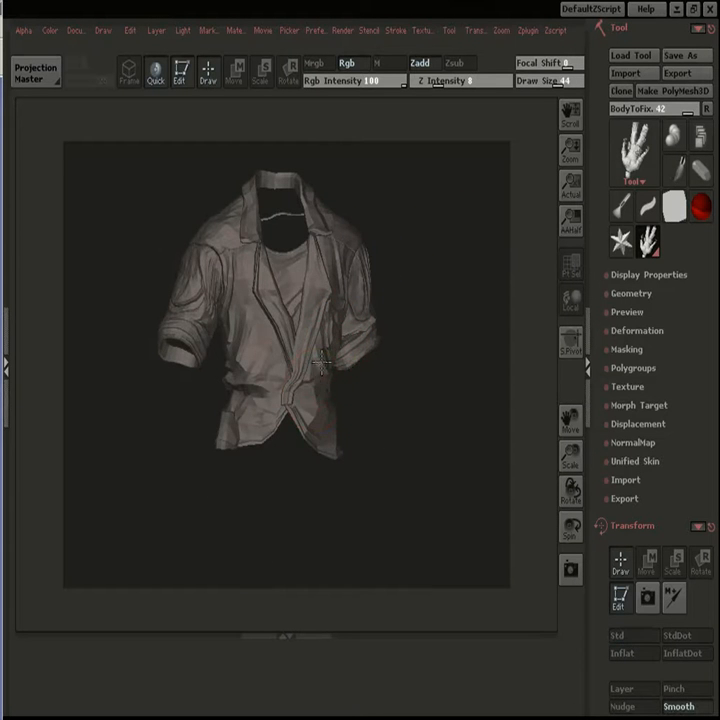
{"action": "left_click", "coordinate": [413, 273], "text": "ctrl+shift"}
{"action": "left_click", "coordinate": [468, 246], "text": "ctrl+shift"}
{"action": "mouse_move", "coordinate": [468, 246]}
{"action": "left_mouse_down"}
{"action": "mouse_move", "coordinate": [392, 251]}
{"action": "mouse_move", "coordinate": [418, 246]}
{"action": "left_mouse_up"}
Step: Isolate the shirt in Move mode and reshape the rolled sleeve cuff beside the chest pocket with Draw Size 64
{"action": "left_click", "coordinate": [234, 70]}
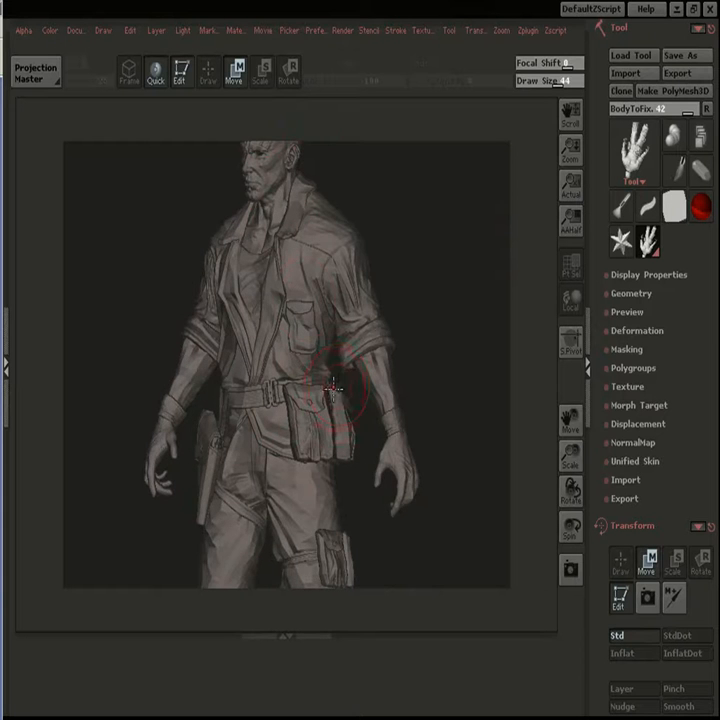
{"action": "left_click", "coordinate": [336, 392], "text": "ctrl+shift"}
{"action": "left_click_drag", "start_coordinate": [431, 315], "coordinate": [379, 330]}
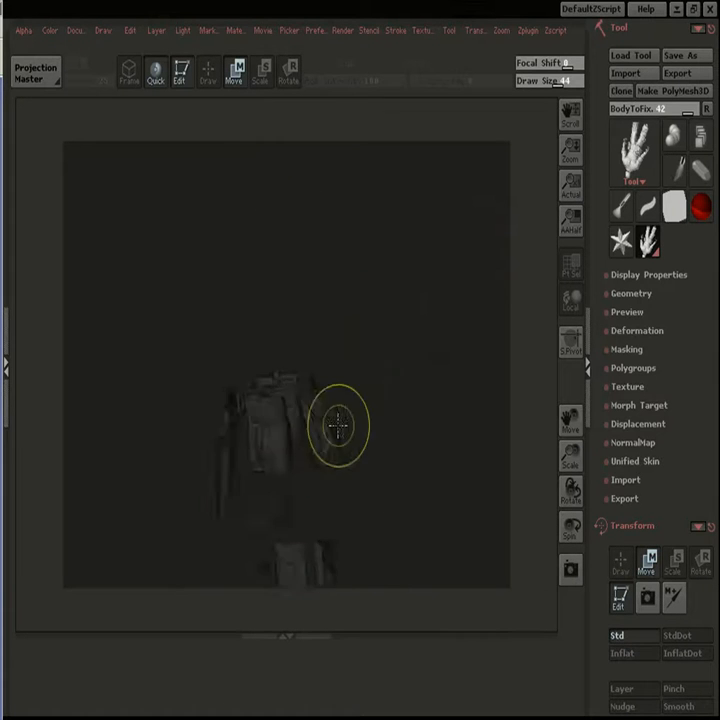
{"action": "left_click", "coordinate": [416, 347], "text": "ctrl+shift"}
{"action": "left_click_drag", "start_coordinate": [482, 275], "coordinate": [403, 441], "text": "alt"}
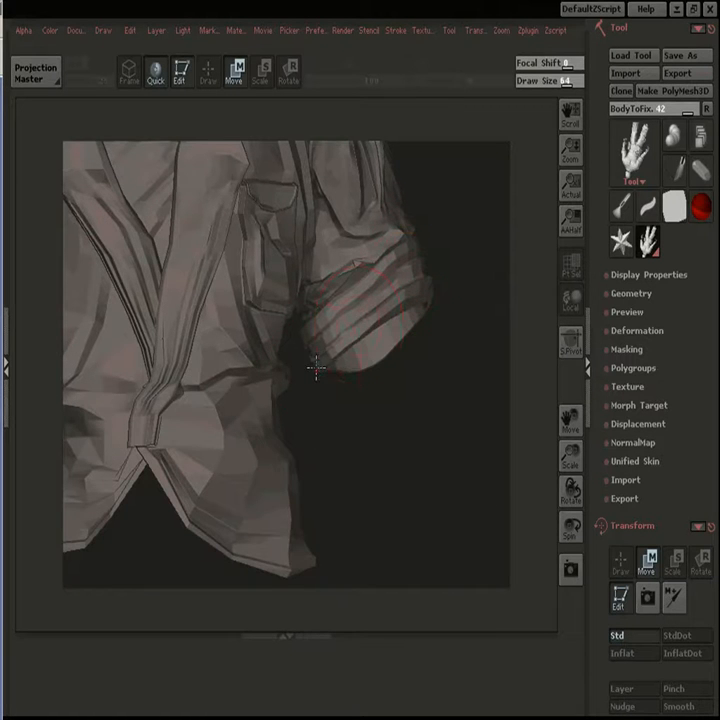
{"action": "left_click_drag", "start_coordinate": [316, 367], "coordinate": [313, 337]}
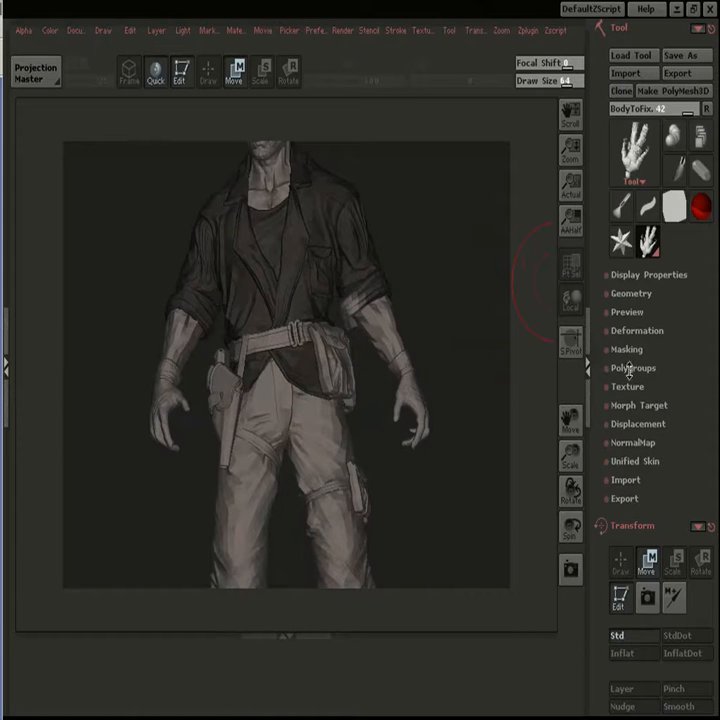
Step: Clear the mask covering the shirt and refine the rolled sleeve cuff in Move mode, reducing Draw Size to 44
{"action": "left_click", "coordinate": [627, 349]}
{"action": "left_click", "coordinate": [622, 385]}
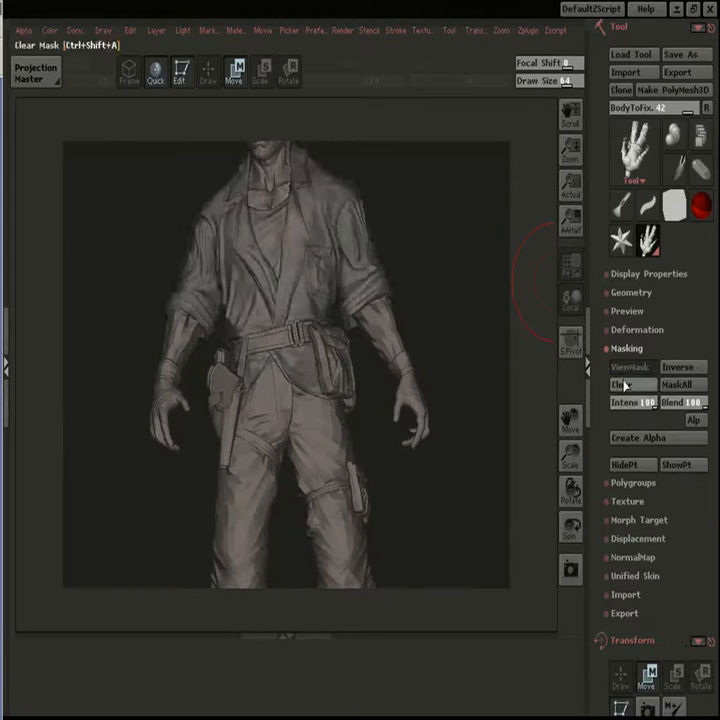
{"action": "key", "text": "f"}
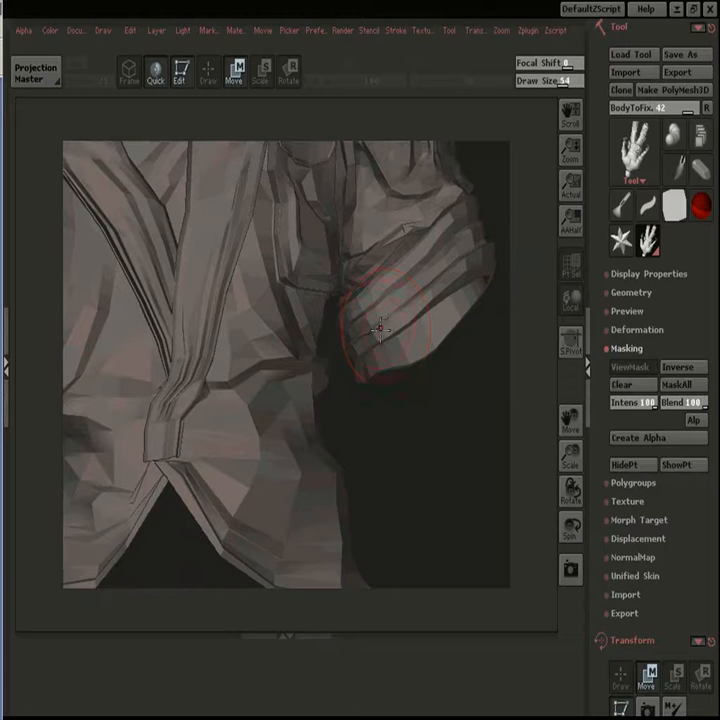
{"action": "key", "text": "bracketleft"}
{"action": "key", "text": "bracketleft"}
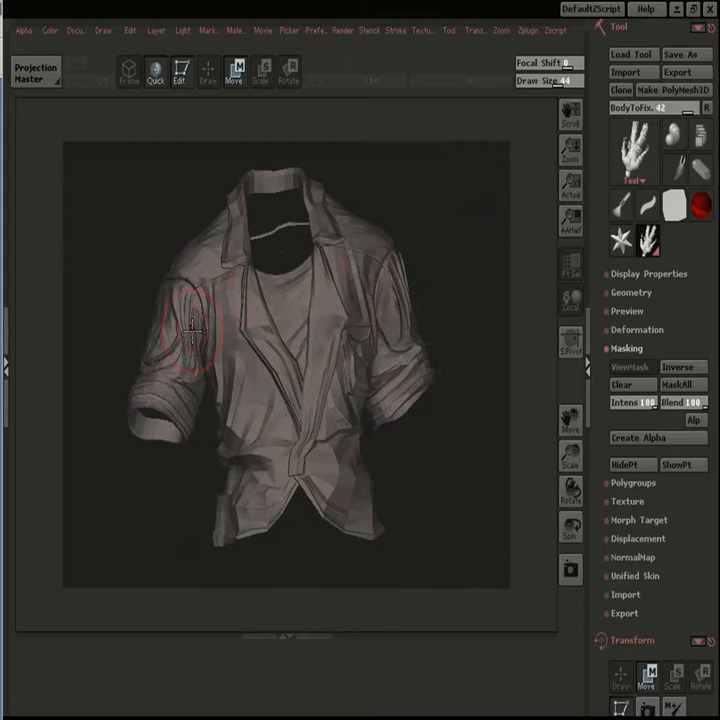
Step: Mask the whole shirt except the side panel below the armpit beside the holster-side sleeve
{"action": "left_click_drag", "start_coordinate": [174, 180], "coordinate": [224, 195]}
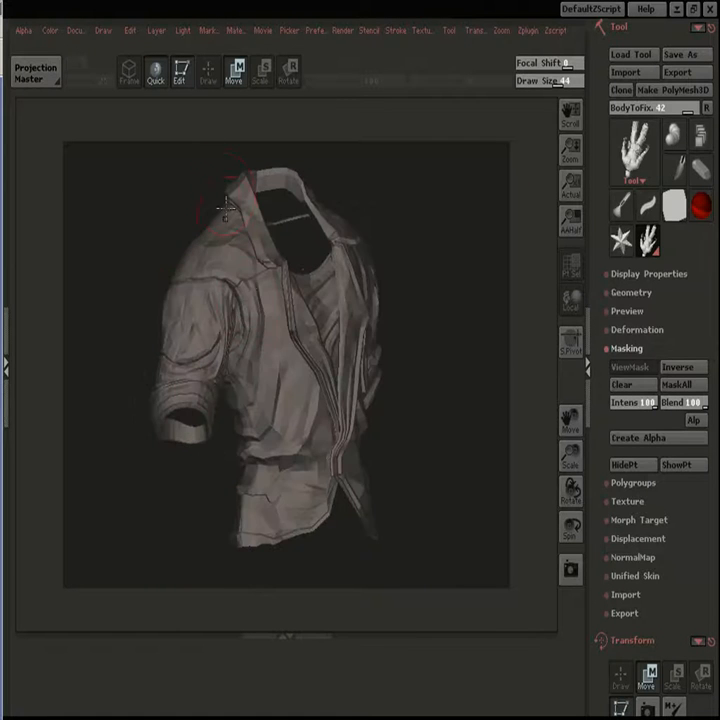
{"action": "left_click_drag", "start_coordinate": [403, 148], "coordinate": [254, 112]}
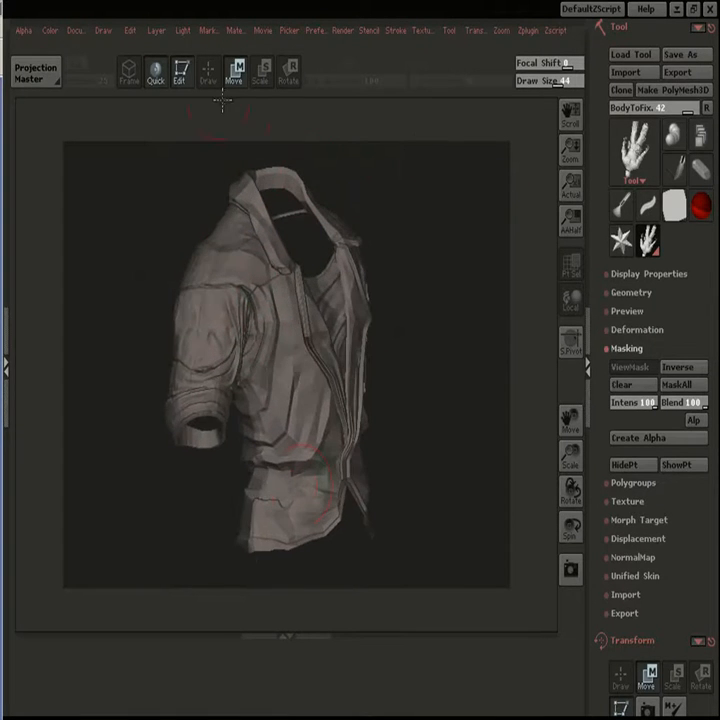
{"action": "key", "text": "q"}
{"action": "mouse_move", "coordinate": [258, 332]}
{"action": "left_mouse_down", "text": "ctrl"}
{"action": "mouse_move", "coordinate": [260, 320]}
{"action": "mouse_move", "coordinate": [252, 366]}
{"action": "left_mouse_up", "text": "ctrl"}
{"action": "left_click", "coordinate": [352, 154], "text": "ctrl"}
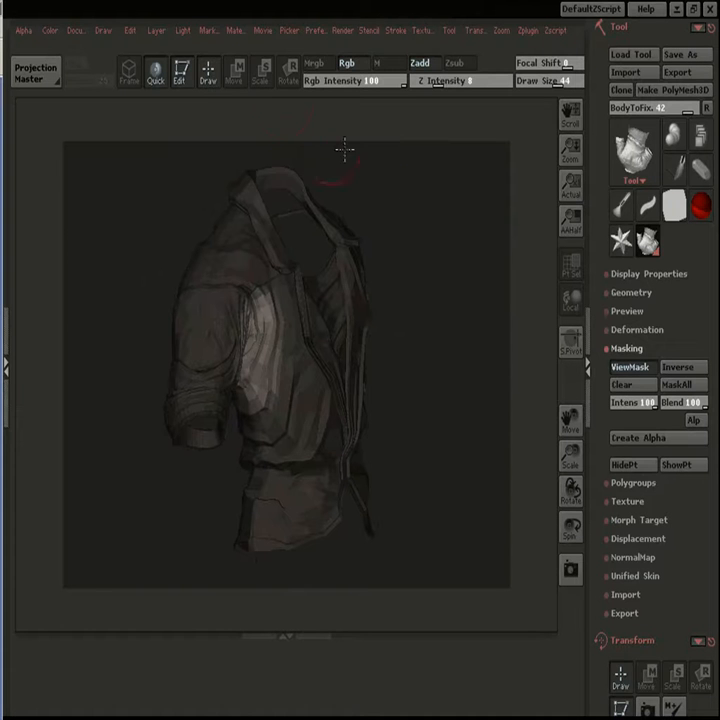
Step: Reshape the unmasked shirt side under the armpit in Move mode, clear the mask and show the whole body again
{"action": "left_click", "coordinate": [233, 74]}
{"action": "left_click_drag", "start_coordinate": [385, 320], "coordinate": [342, 233]}
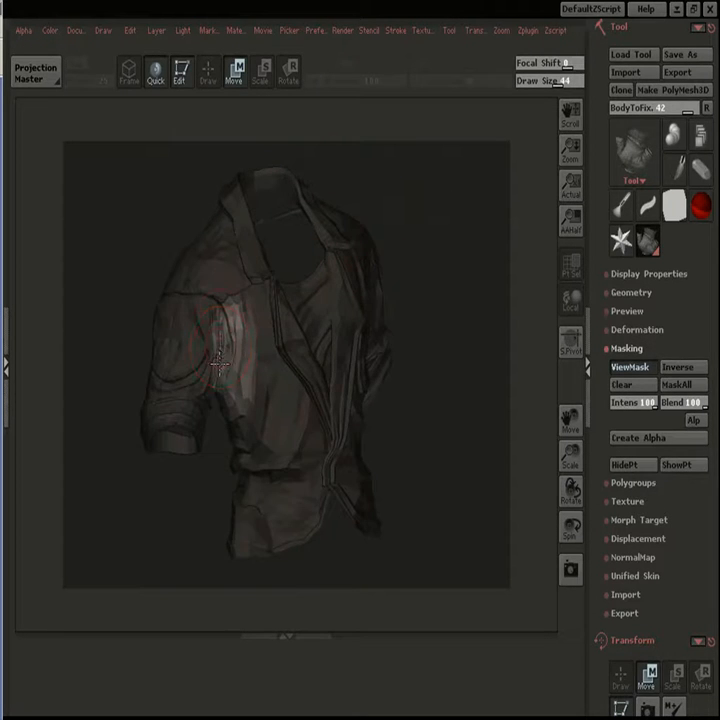
{"action": "left_click_drag", "start_coordinate": [406, 198], "coordinate": [203, 303]}
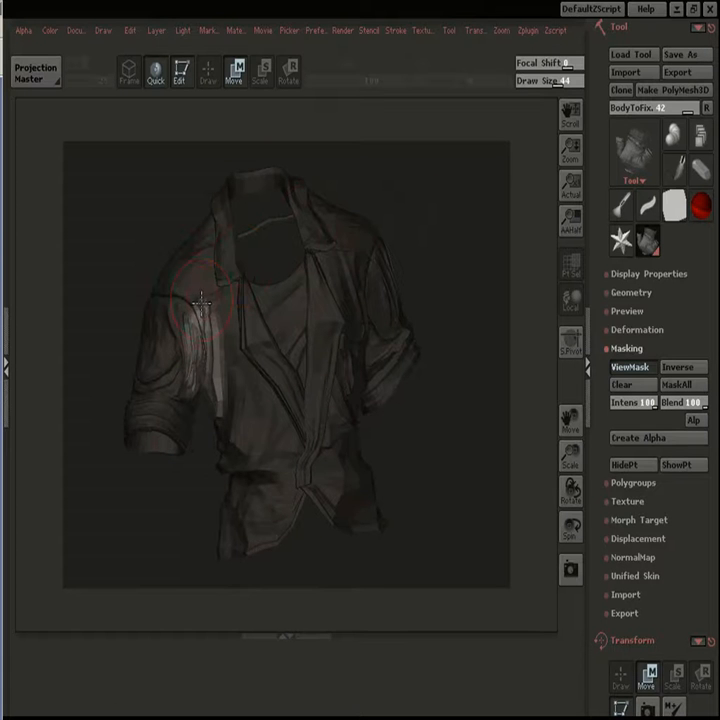
{"action": "left_click", "coordinate": [627, 384]}
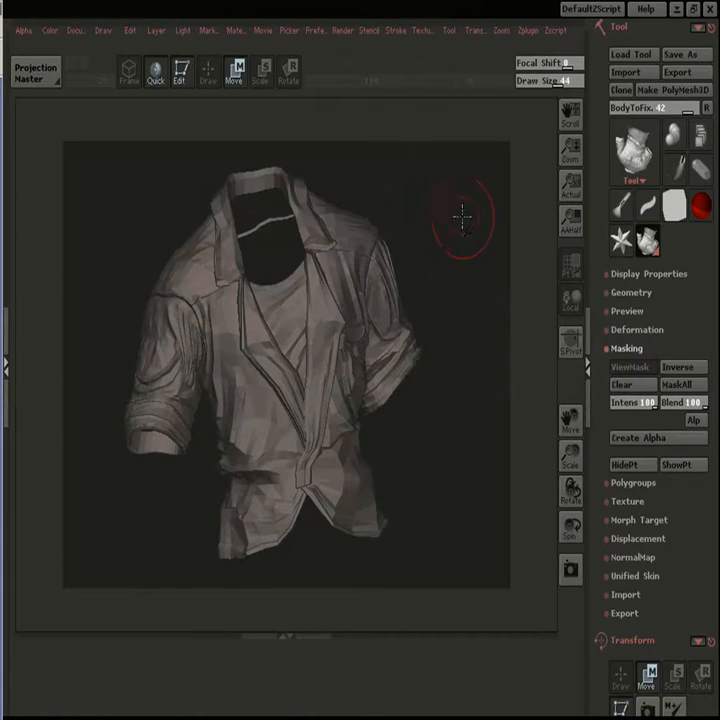
{"action": "left_click_drag", "start_coordinate": [461, 217], "coordinate": [458, 228]}
{"action": "left_click", "coordinate": [483, 275], "text": "ctrl+shift"}
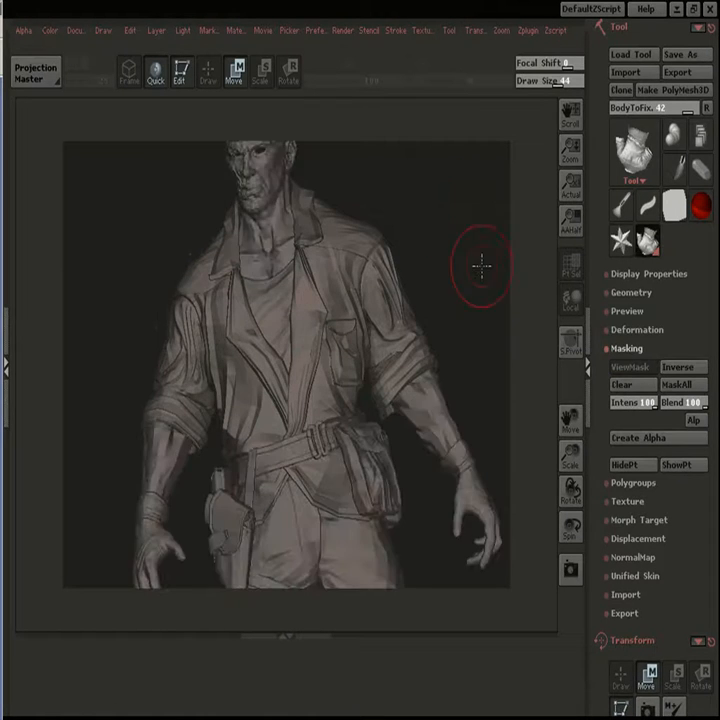
Step: Examine the head and face from the front and side, and return to the full figure
{"action": "key", "text": "f"}
{"action": "left_click_drag", "start_coordinate": [481, 262], "coordinate": [476, 342]}
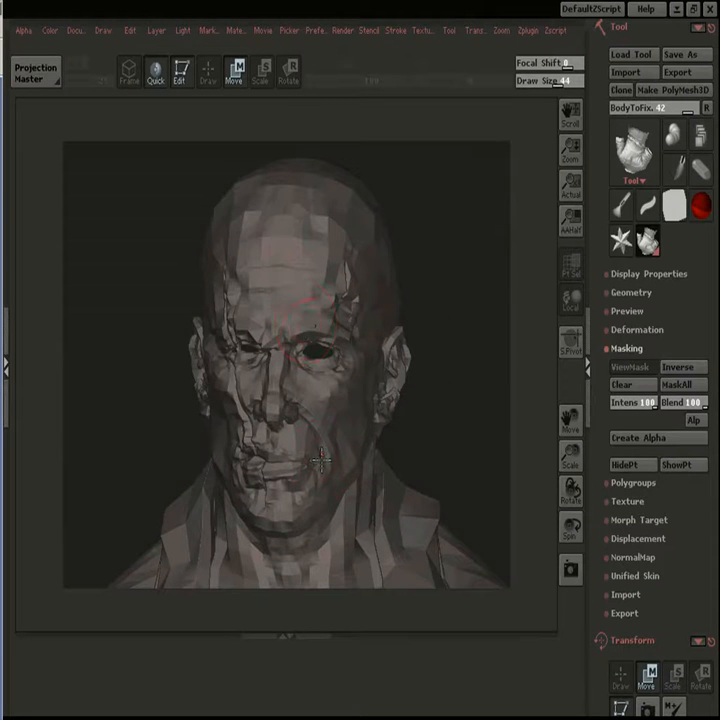
{"action": "left_click_drag", "start_coordinate": [474, 238], "coordinate": [303, 387]}
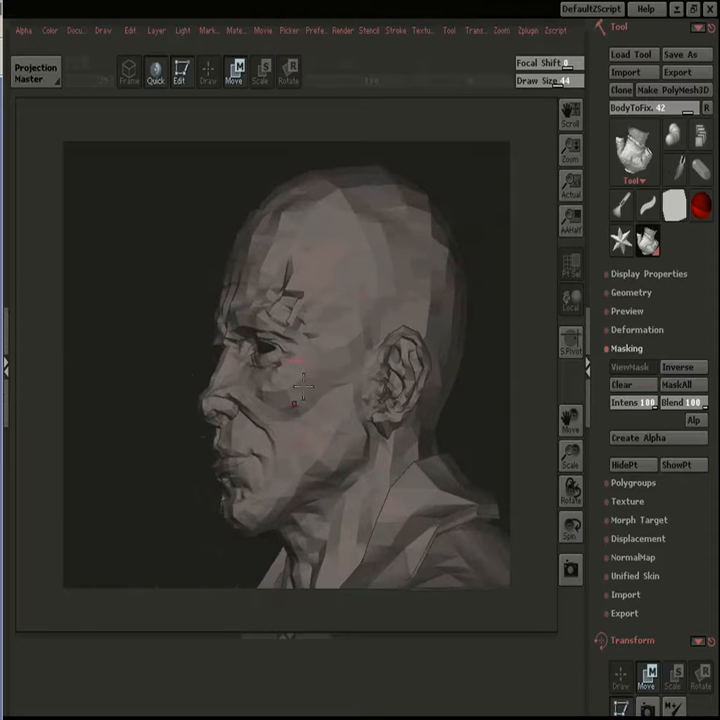
{"action": "left_click_drag", "start_coordinate": [408, 234], "coordinate": [308, 444]}
{"action": "left_click_drag", "start_coordinate": [373, 354], "coordinate": [305, 313]}
{"action": "mouse_move", "coordinate": [467, 207]}
{"action": "left_mouse_down"}
{"action": "mouse_move", "coordinate": [494, 200]}
{"action": "mouse_move", "coordinate": [475, 217]}
{"action": "left_mouse_up"}
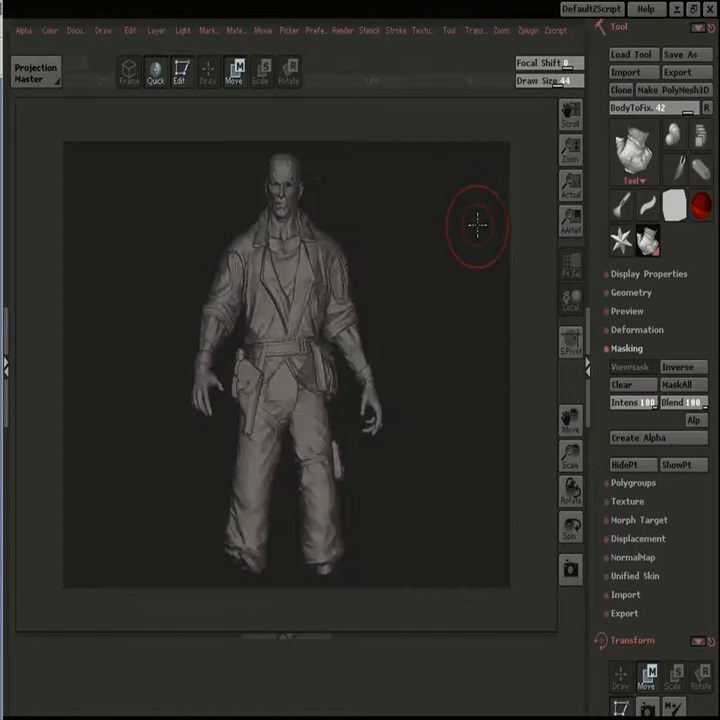
{"action": "mouse_move", "coordinate": [478, 225]}
{"action": "left_mouse_down"}
{"action": "mouse_move", "coordinate": [490, 225]}
{"action": "mouse_move", "coordinate": [463, 249]}
{"action": "mouse_move", "coordinate": [419, 268]}
{"action": "mouse_move", "coordinate": [450, 228]}
{"action": "left_mouse_up"}
Step: Switch to Draw mode with the Inflat brush and check the whole figure and its trouser legs
{"action": "left_click", "coordinate": [207, 68]}
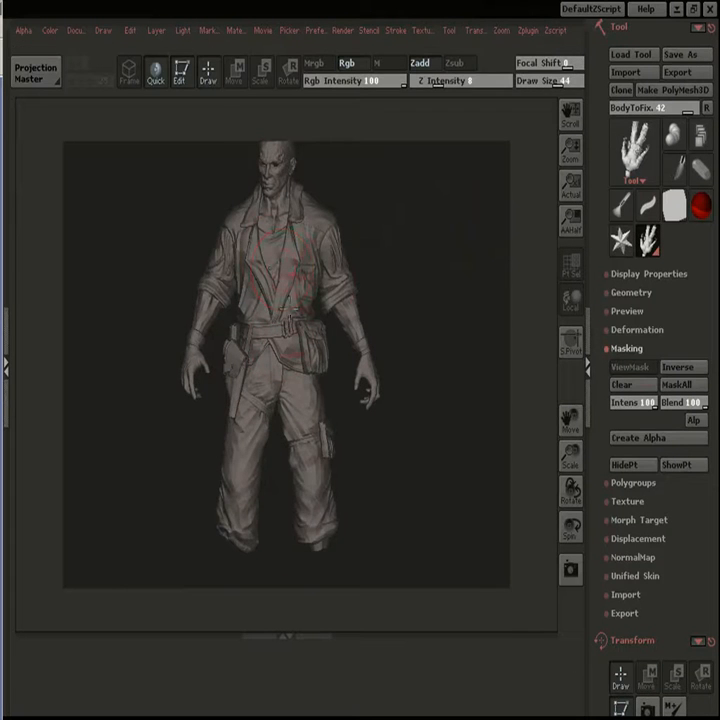
{"action": "mouse_move", "coordinate": [476, 34]}
{"action": "left_click", "coordinate": [503, 157]}
{"action": "left_click_drag", "start_coordinate": [410, 225], "coordinate": [375, 234]}
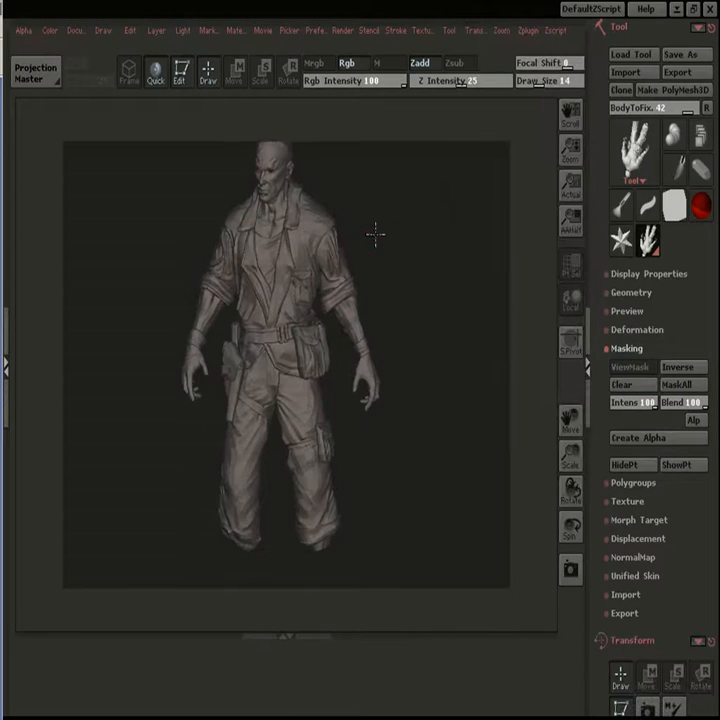
{"action": "left_click_drag", "start_coordinate": [373, 249], "coordinate": [419, 338]}
{"action": "mouse_move", "coordinate": [447, 276]}
{"action": "left_mouse_down"}
{"action": "mouse_move", "coordinate": [400, 290]}
{"action": "mouse_move", "coordinate": [408, 302]}
{"action": "mouse_move", "coordinate": [419, 231]}
{"action": "left_mouse_up"}
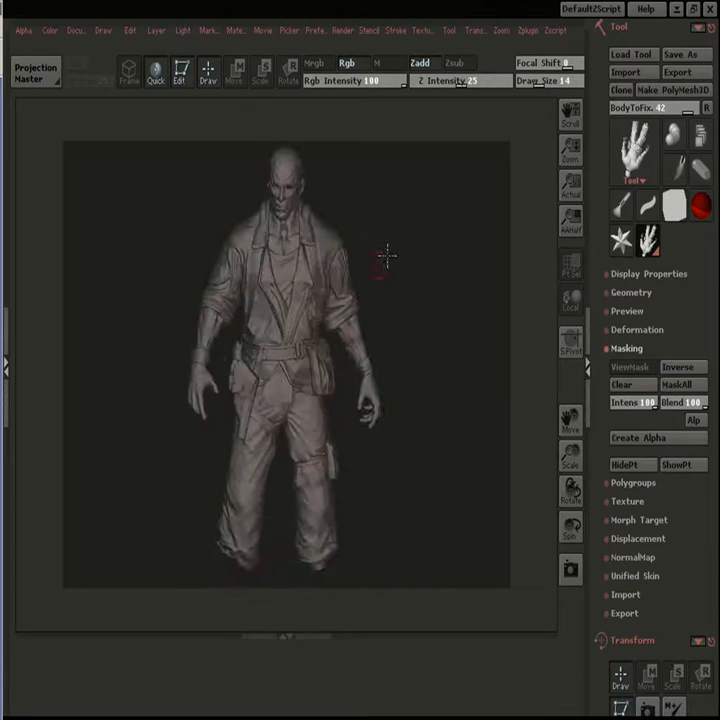
{"action": "left_click_drag", "start_coordinate": [299, 422], "coordinate": [309, 490]}
{"action": "mouse_move", "coordinate": [327, 530]}
{"action": "left_mouse_down"}
{"action": "mouse_move", "coordinate": [338, 508]}
{"action": "mouse_move", "coordinate": [418, 474]}
{"action": "left_mouse_up"}
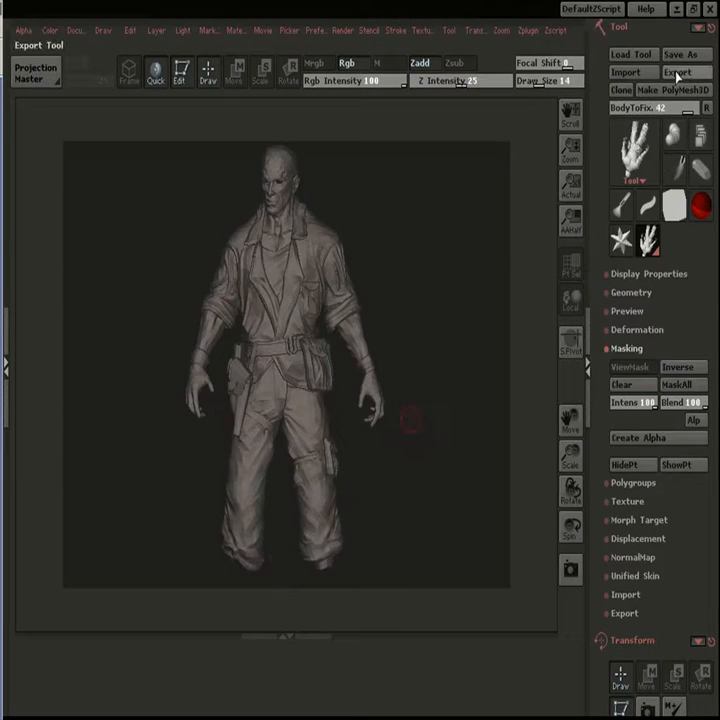
Step: Export the corrected body mesh as BodyToFix2.OBJ in the morphs folder
{"action": "left_click_drag", "start_coordinate": [603, 402], "coordinate": [607, 268]}
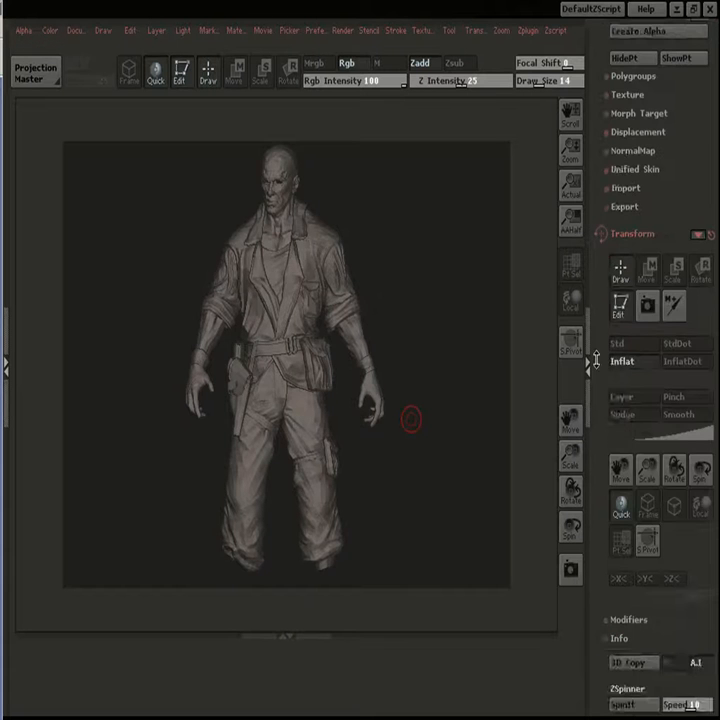
{"action": "left_click_drag", "start_coordinate": [592, 367], "coordinate": [598, 490]}
{"action": "left_click", "coordinate": [680, 75]}
{"action": "left_click", "coordinate": [252, 244]}
{"action": "left_click", "coordinate": [334, 352]}
{"action": "type", "text": "2"}
{"action": "left_click", "coordinate": [474, 381]}
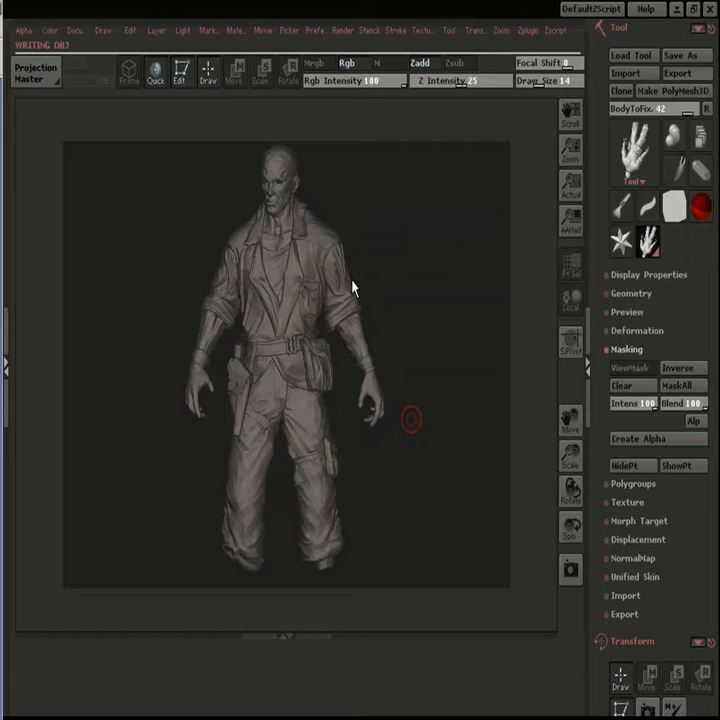
Step: Reshape the back and shoulders of the shirt in Move mode with Draw Size 54, and return to Draw mode
{"action": "left_click_drag", "start_coordinate": [392, 272], "coordinate": [227, 254]}
{"action": "left_click_drag", "start_coordinate": [460, 235], "coordinate": [464, 323]}
{"action": "left_click_drag", "start_coordinate": [531, 154], "coordinate": [519, 282], "text": "alt"}
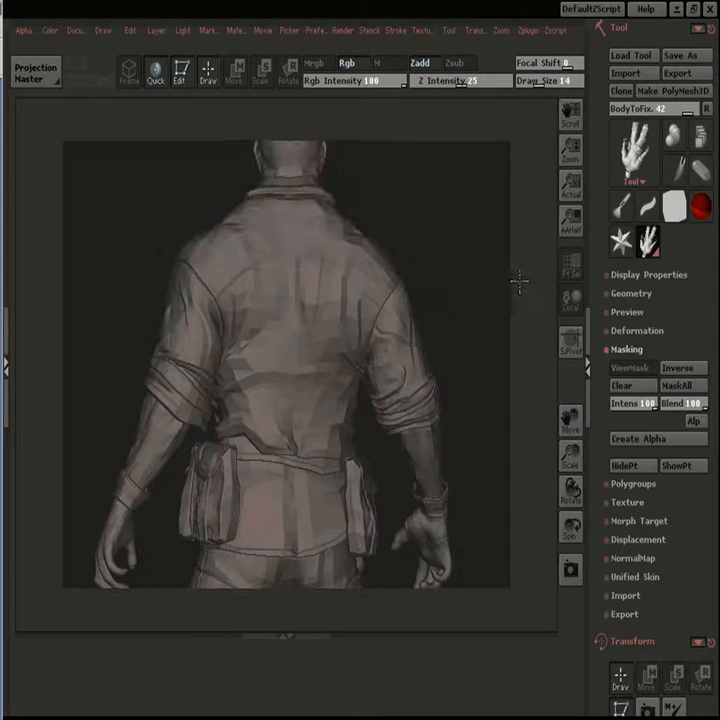
{"action": "left_click", "coordinate": [236, 73]}
{"action": "key", "text": "bracketright"}
{"action": "key", "text": "bracketright"}
{"action": "key", "text": "bracketright"}
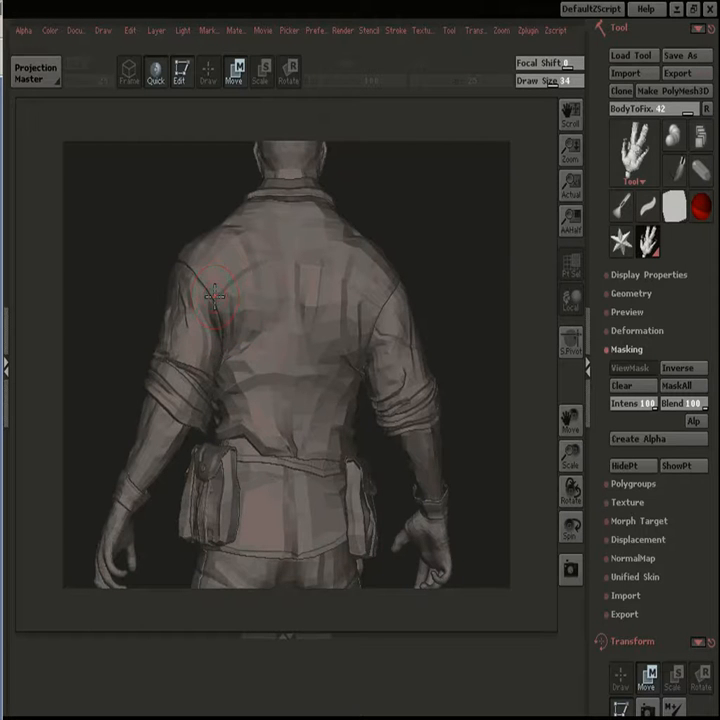
{"action": "mouse_move", "coordinate": [474, 247]}
{"action": "left_mouse_down"}
{"action": "mouse_move", "coordinate": [396, 237]}
{"action": "mouse_move", "coordinate": [275, 237]}
{"action": "mouse_move", "coordinate": [335, 240]}
{"action": "left_mouse_up"}
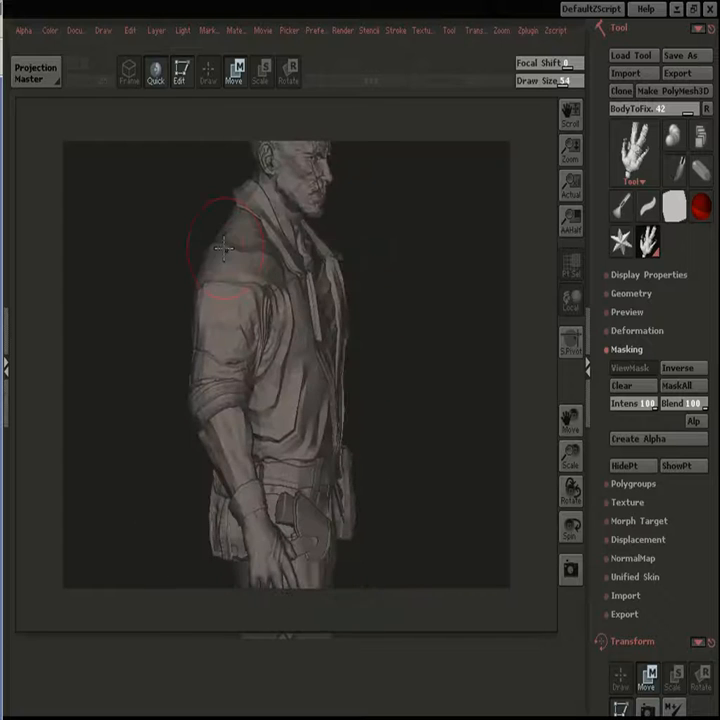
{"action": "left_click_drag", "start_coordinate": [412, 247], "coordinate": [310, 236]}
{"action": "mouse_move", "coordinate": [394, 230]}
{"action": "left_mouse_down"}
{"action": "mouse_move", "coordinate": [548, 280]}
{"action": "mouse_move", "coordinate": [458, 210]}
{"action": "left_mouse_up"}
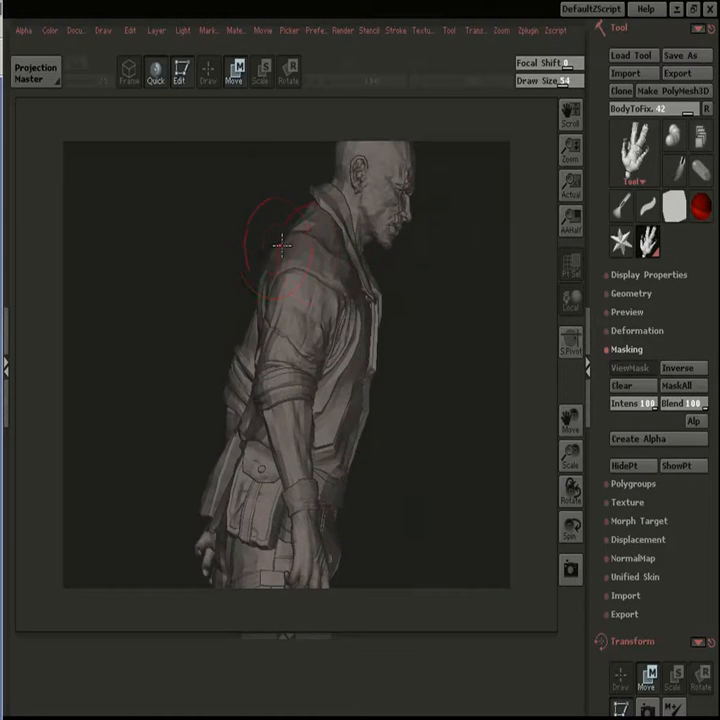
{"action": "mouse_move", "coordinate": [497, 293]}
{"action": "left_mouse_down"}
{"action": "mouse_move", "coordinate": [403, 262]}
{"action": "mouse_move", "coordinate": [500, 230]}
{"action": "mouse_move", "coordinate": [443, 221]}
{"action": "mouse_move", "coordinate": [431, 204]}
{"action": "mouse_move", "coordinate": [453, 225]}
{"action": "mouse_move", "coordinate": [474, 227]}
{"action": "mouse_move", "coordinate": [440, 241]}
{"action": "mouse_move", "coordinate": [285, 365]}
{"action": "left_mouse_up"}
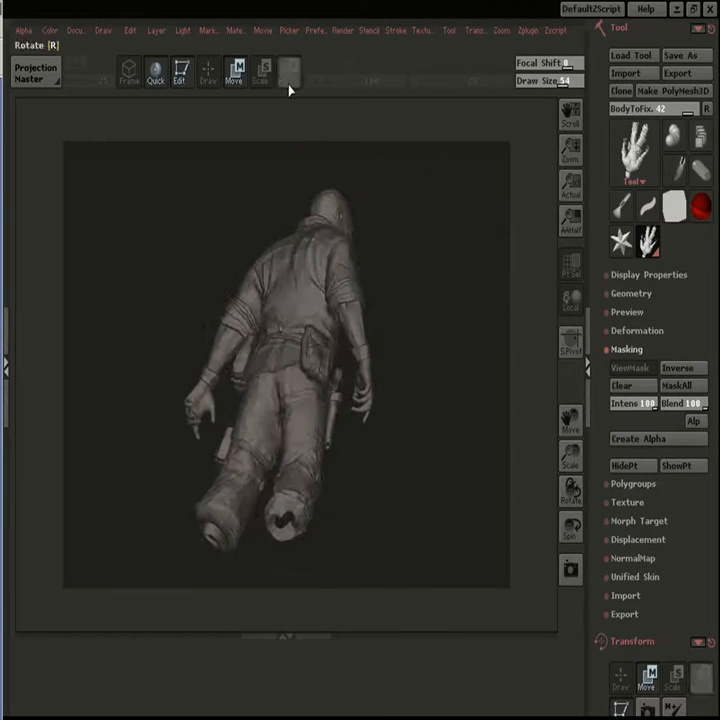
{"action": "left_click", "coordinate": [209, 76]}
Step: Inspect the figure from the back and front, check the isolated shirt around the waist, and show the whole body again
{"action": "left_click_drag", "start_coordinate": [436, 246], "coordinate": [312, 258]}
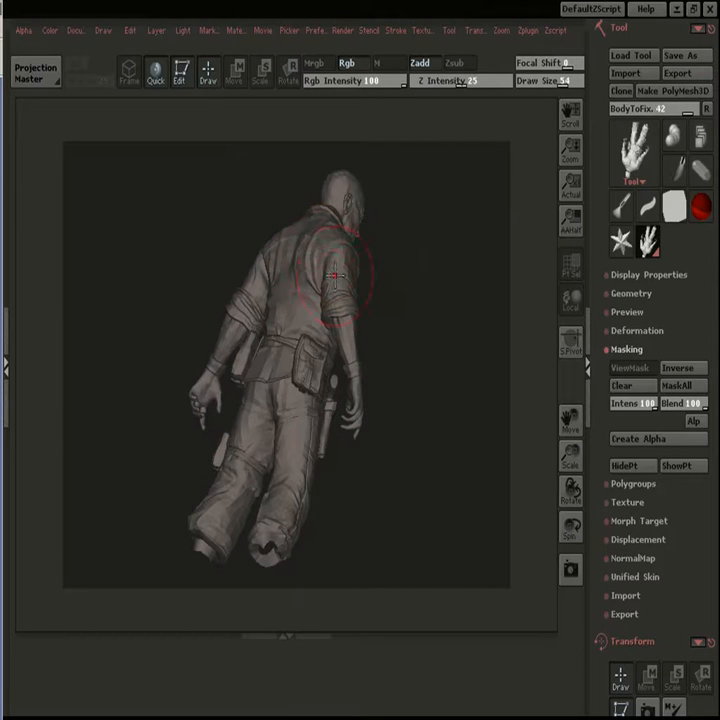
{"action": "left_click_drag", "start_coordinate": [324, 250], "coordinate": [471, 267]}
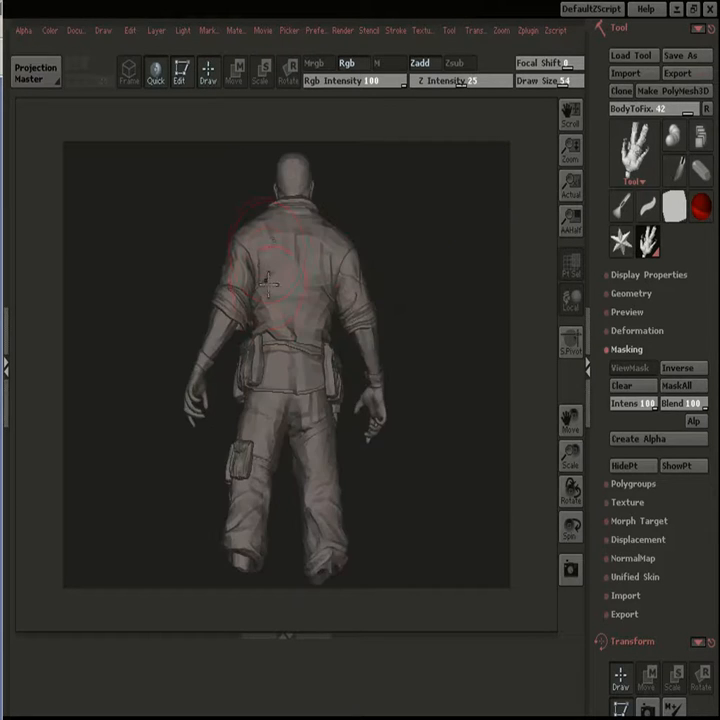
{"action": "left_click_drag", "start_coordinate": [431, 230], "coordinate": [264, 272]}
{"action": "left_click_drag", "start_coordinate": [310, 255], "coordinate": [358, 278]}
{"action": "left_click_drag", "start_coordinate": [455, 275], "coordinate": [455, 201]}
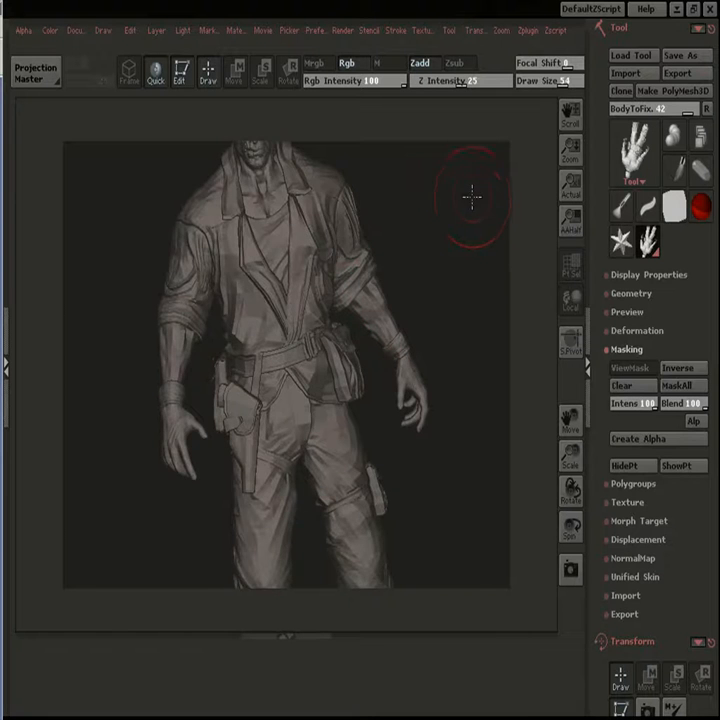
{"action": "left_click_drag", "start_coordinate": [472, 196], "coordinate": [444, 299], "text": "alt"}
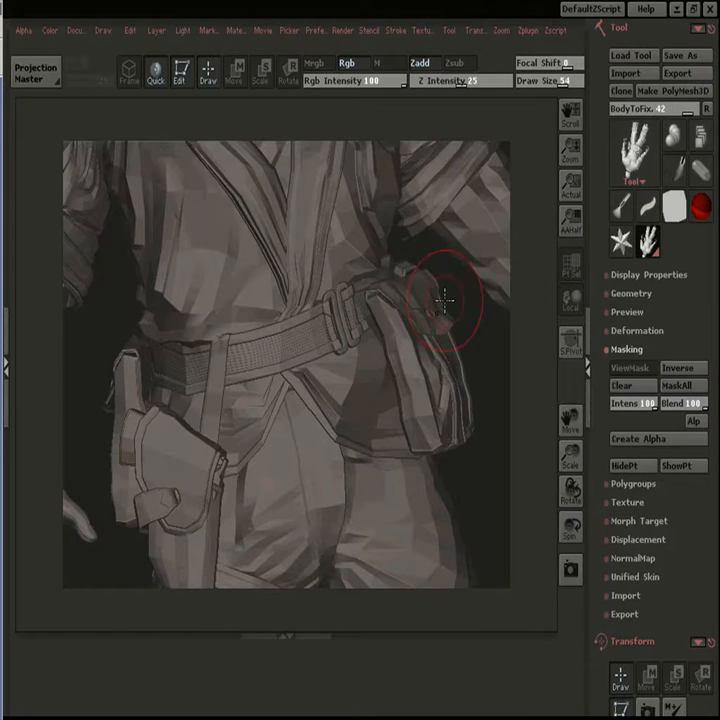
{"action": "left_click", "coordinate": [386, 239], "text": "ctrl+shift"}
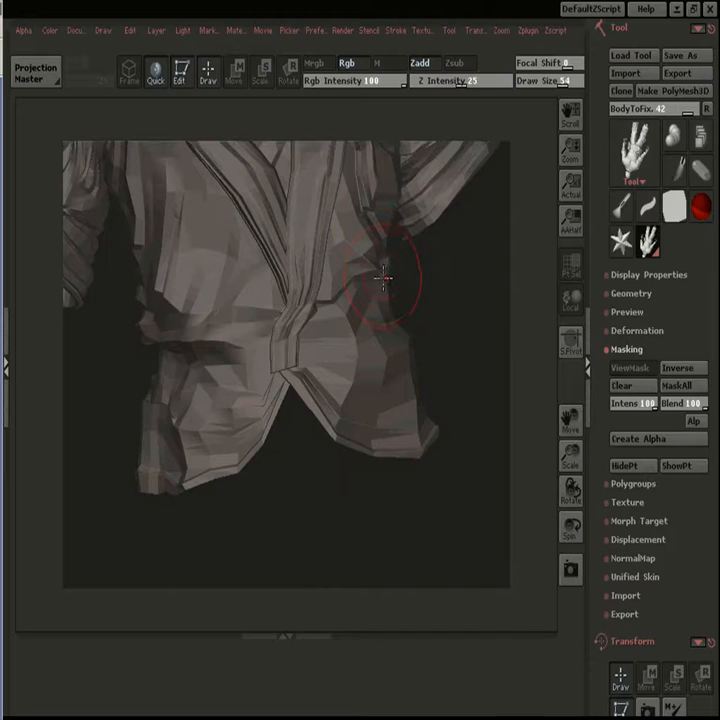
{"action": "left_click", "coordinate": [470, 330], "text": "ctrl+shift"}
{"action": "key", "text": "f"}
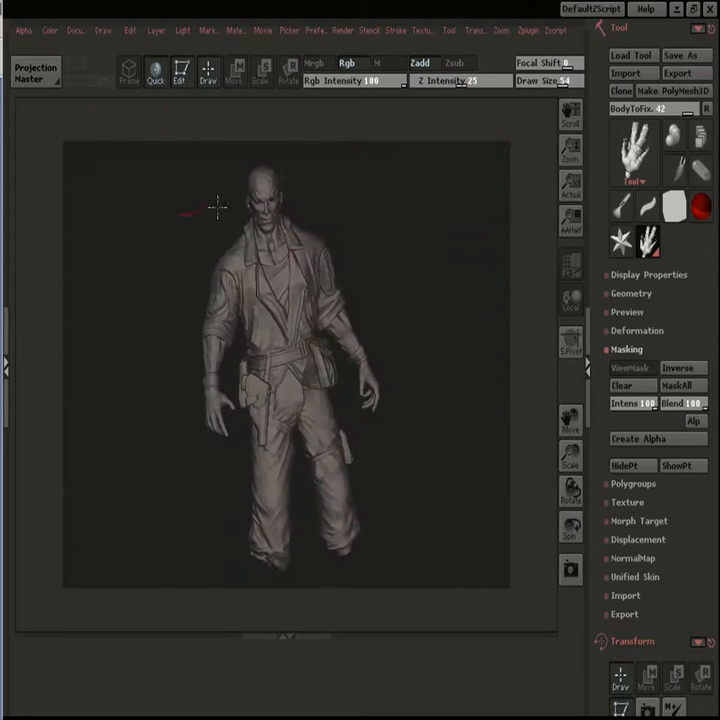
Step: Export the updated body mesh over the existing BodyToFix2.OBJ
{"action": "left_click", "coordinate": [677, 73]}
{"action": "left_click", "coordinate": [262, 260]}
{"action": "left_click", "coordinate": [476, 381]}
{"action": "left_click", "coordinate": [334, 410]}
Step: Switch to 3ds Max, start a file import and browse to the morphs folder on SEA_DISK
{"action": "left_click", "coordinate": [327, 557]}
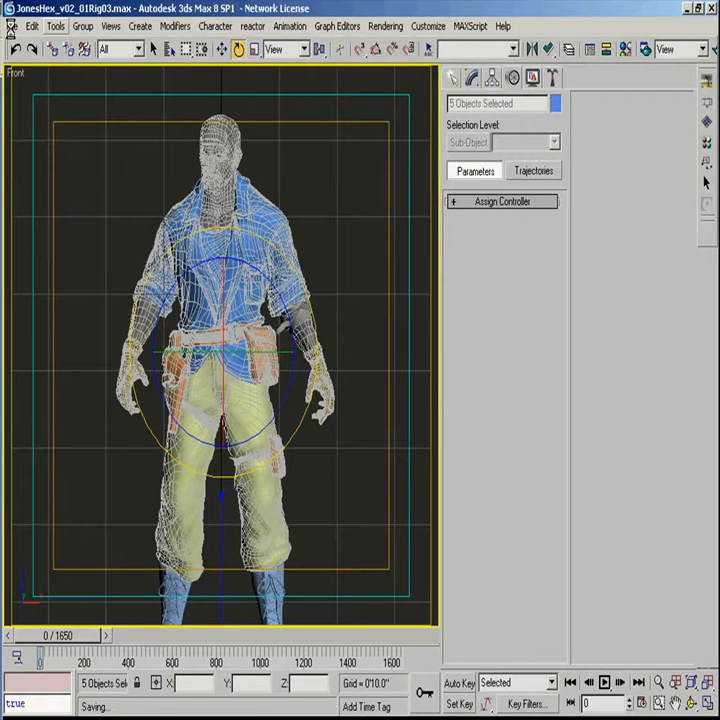
{"action": "left_click", "coordinate": [12, 26]}
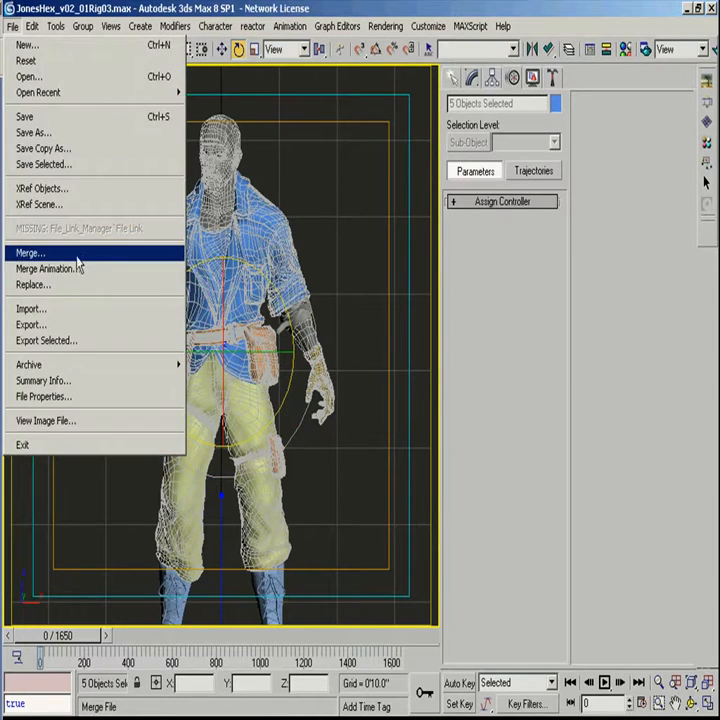
{"action": "left_click", "coordinate": [61, 307]}
{"action": "left_click", "coordinate": [86, 74]}
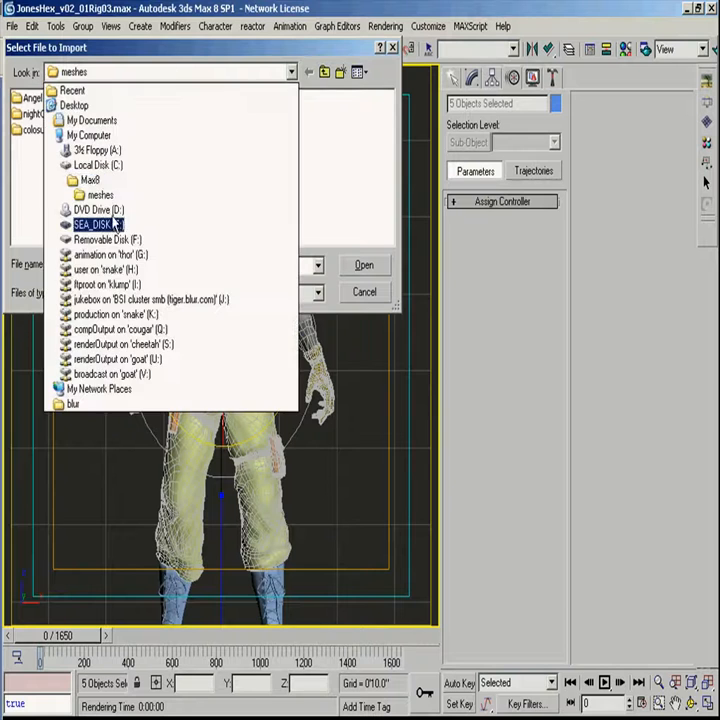
{"action": "left_click", "coordinate": [105, 222]}
{"action": "double_click", "coordinate": [37, 100]}
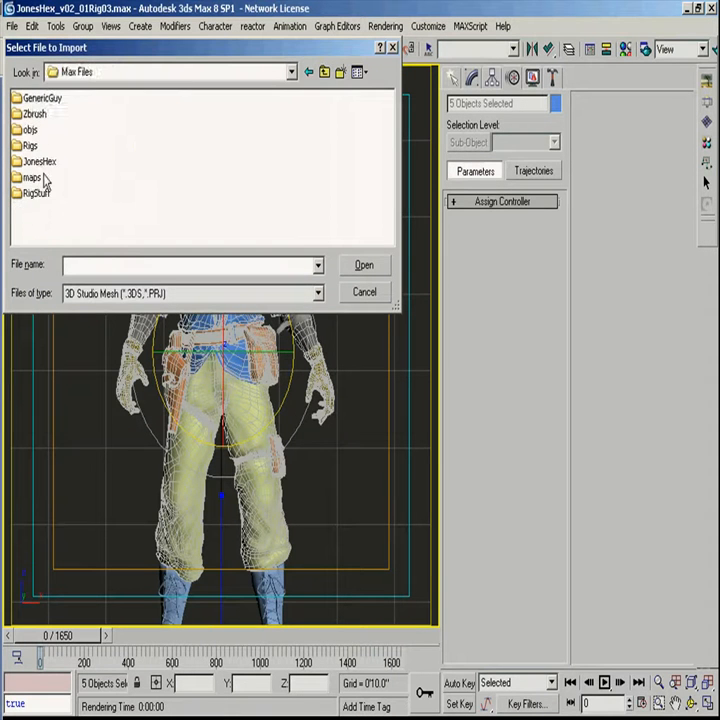
{"action": "double_click", "coordinate": [33, 146]}
{"action": "double_click", "coordinate": [35, 131]}
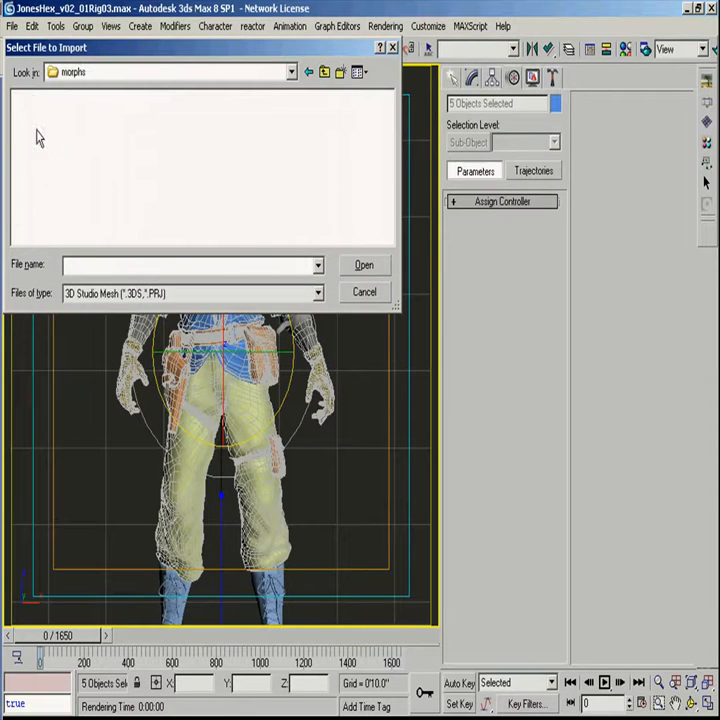
Step: Import BodyToFix2.OBJ as a WaveFront Object with all groups as multiple objects
{"action": "left_click", "coordinate": [120, 293]}
{"action": "scroll", "coordinate": [120, 370], "scroll_direction": "down", "scroll_amount": 1}
{"action": "left_click", "coordinate": [120, 405]}
{"action": "left_click", "coordinate": [68, 115]}
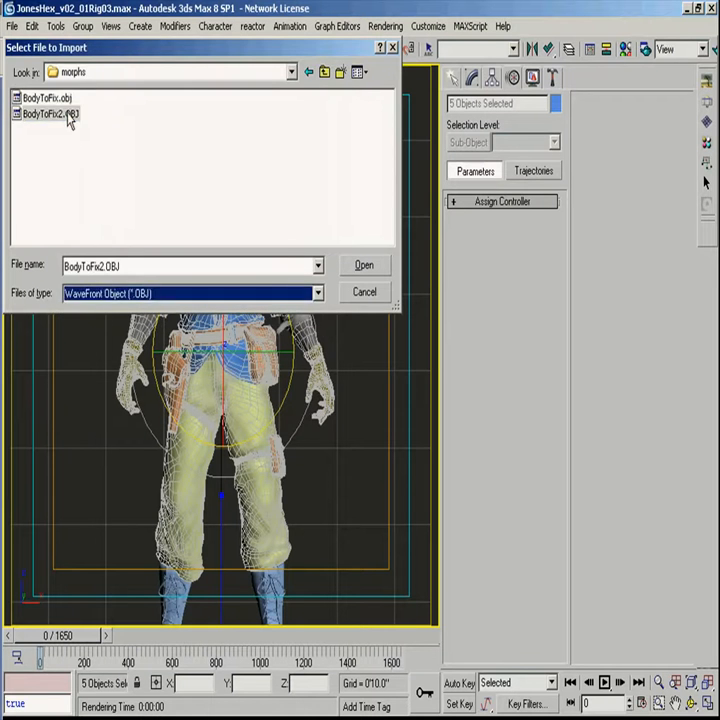
{"action": "double_click", "coordinate": [68, 115]}
{"action": "left_click", "coordinate": [361, 487]}
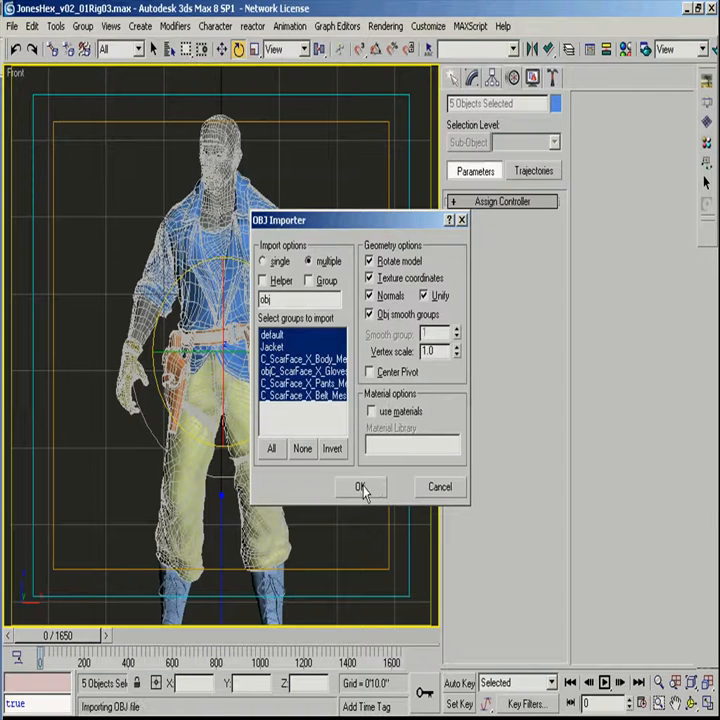
{"action": "scroll", "coordinate": [272, 352], "scroll_direction": "down", "scroll_amount": 5}
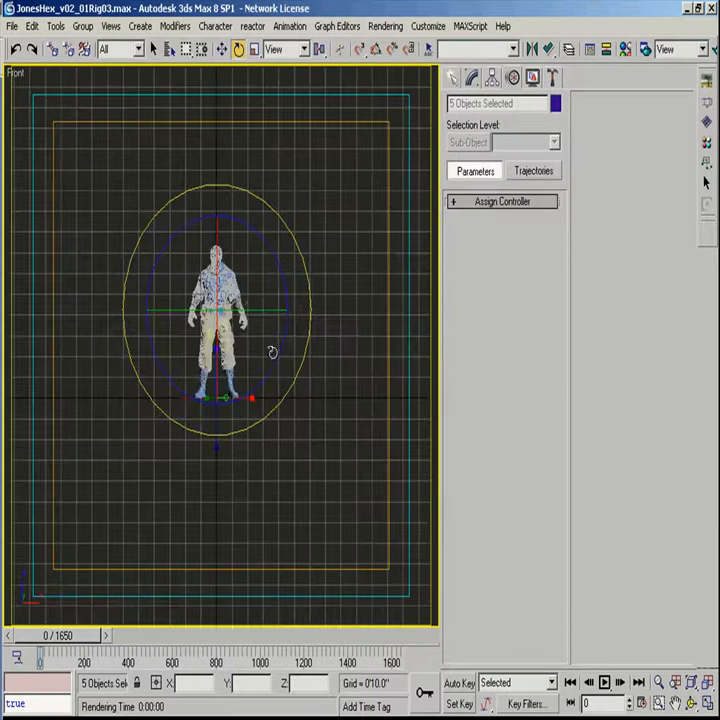
Step: Move the five imported meshes about 4'2" along negative X beside the rigged figure, and save the scene as JonesHex_v02_01Rig04.max
{"action": "key", "text": "w"}
{"action": "left_click_drag", "start_coordinate": [281, 291], "coordinate": [211, 296]}
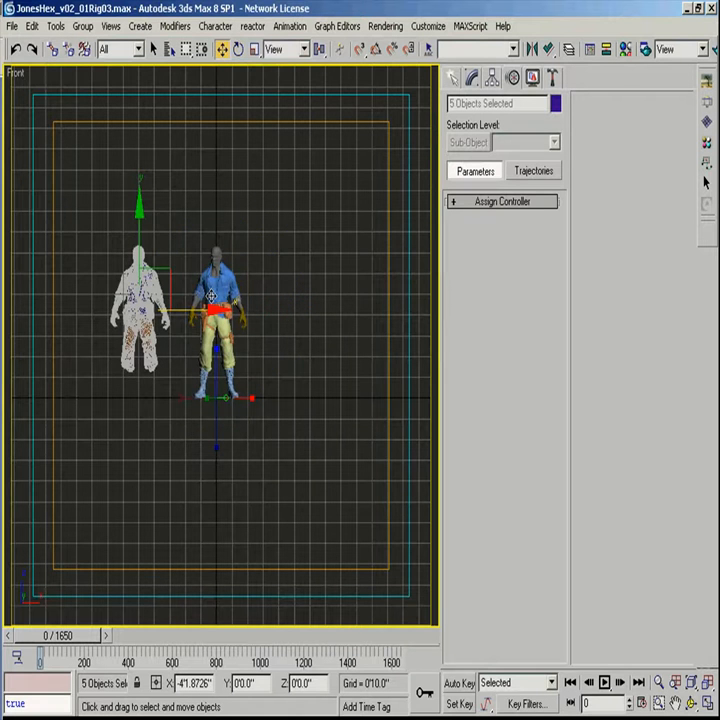
{"action": "scroll", "coordinate": [125, 275], "scroll_direction": "up", "scroll_amount": 4}
{"action": "left_click", "coordinate": [12, 26]}
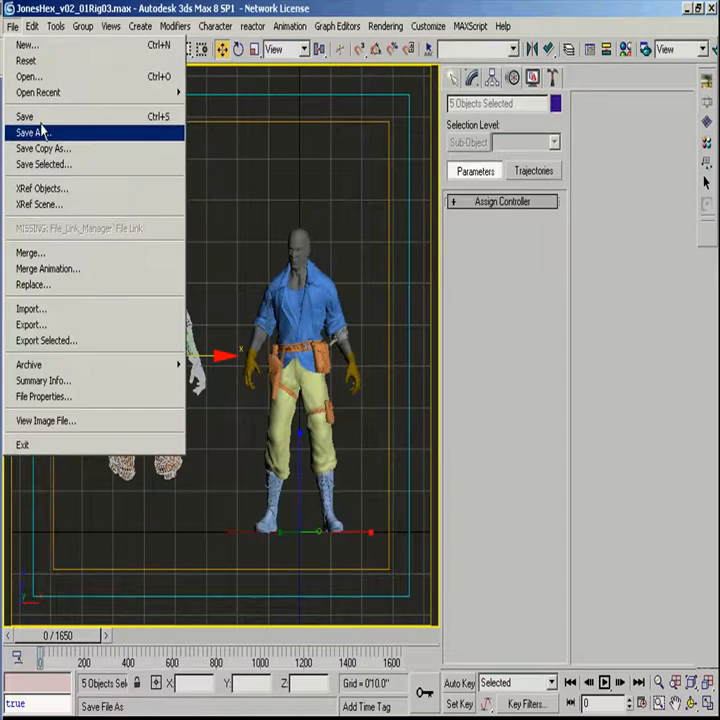
{"action": "left_click", "coordinate": [44, 133]}
{"action": "left_click", "coordinate": [323, 266]}
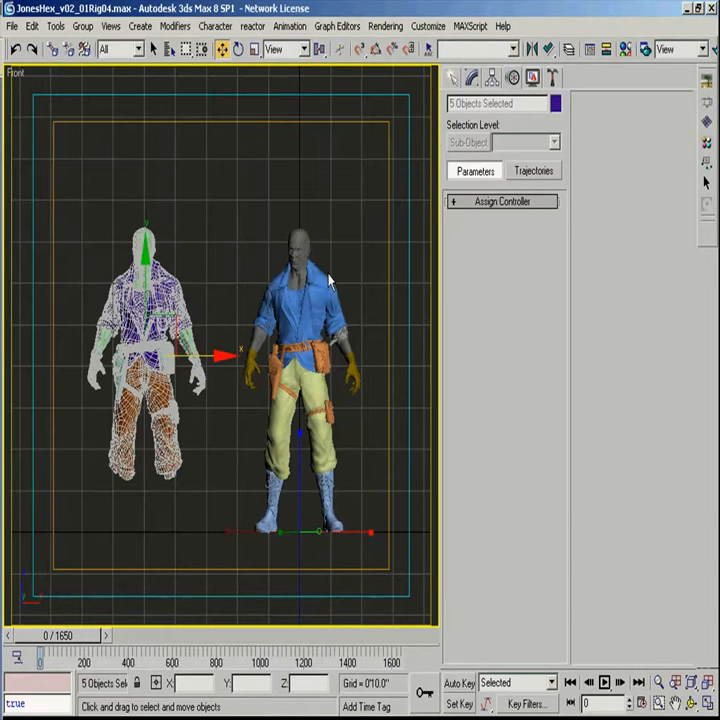
Step: Add a Morpher modifier to the rigged Jacket, directly above Skin and below TurboSmooth in the stack
{"action": "scroll", "coordinate": [381, 257], "scroll_direction": "up", "scroll_amount": 4}
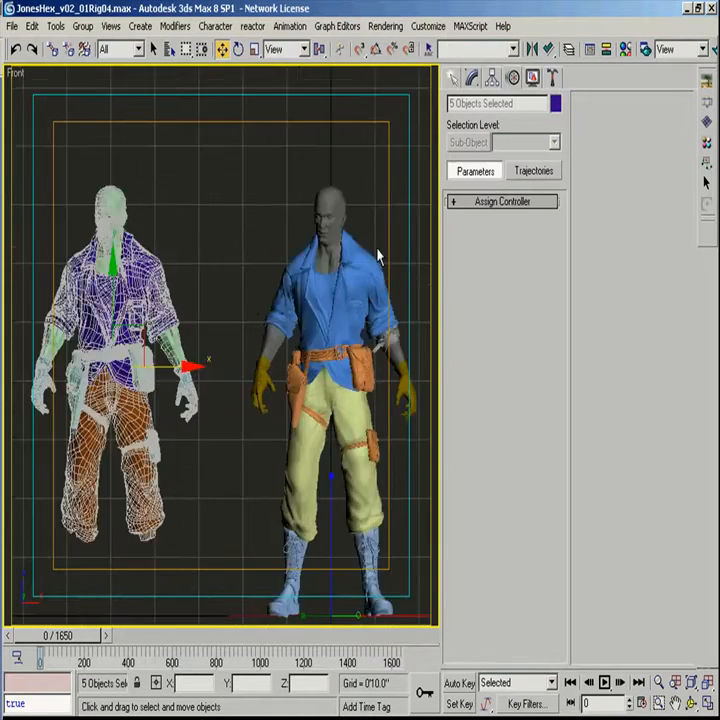
{"action": "left_click", "coordinate": [254, 236]}
{"action": "left_click", "coordinate": [254, 236]}
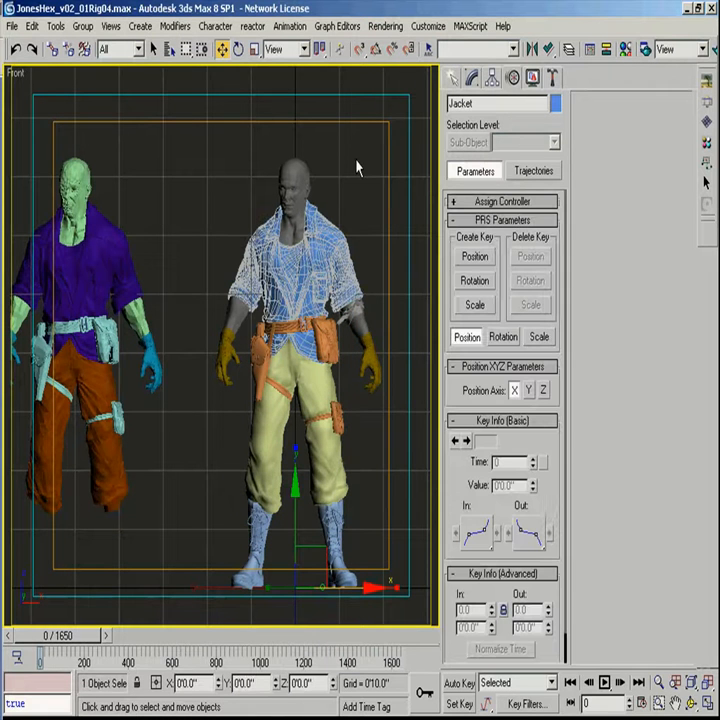
{"action": "left_click", "coordinate": [473, 80]}
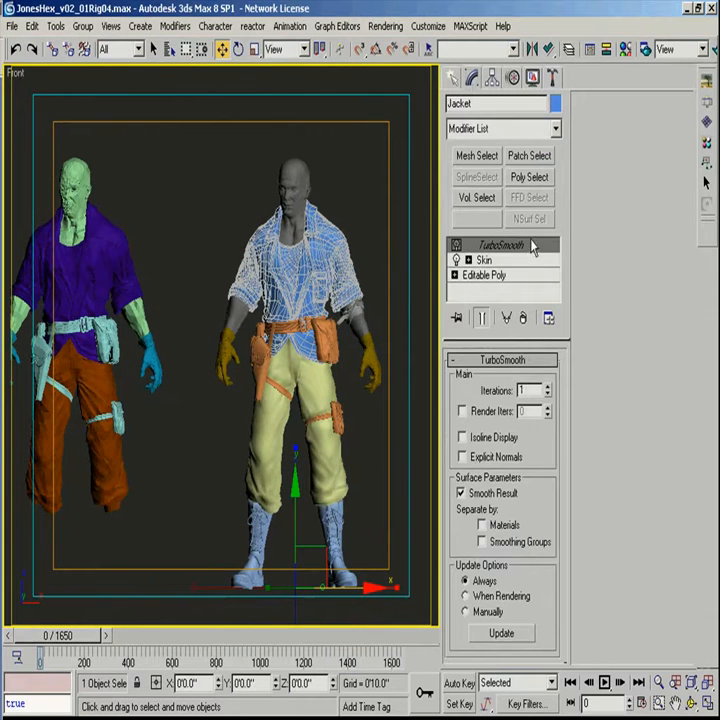
{"action": "left_click", "coordinate": [513, 262]}
{"action": "left_click", "coordinate": [555, 128]}
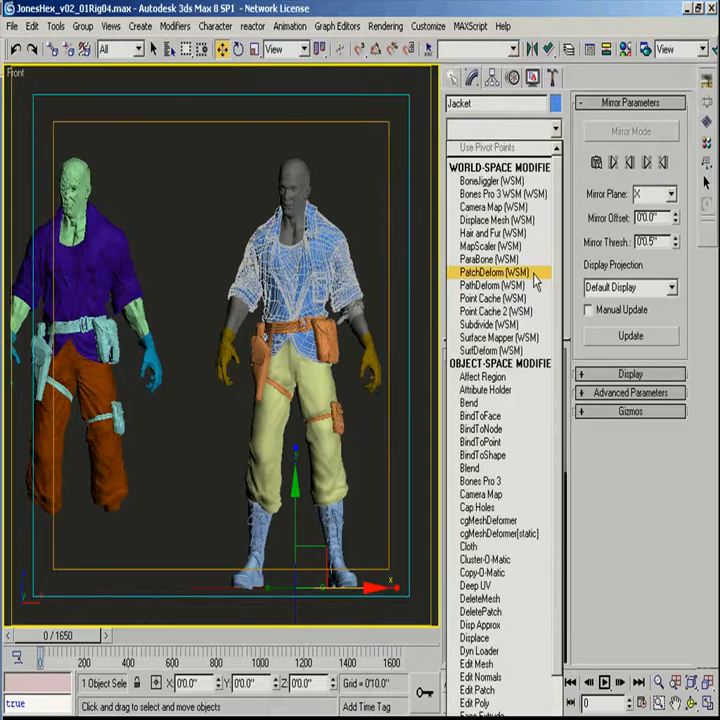
{"action": "scroll", "coordinate": [535, 283], "scroll_direction": "down", "scroll_amount": 10}
{"action": "scroll", "coordinate": [535, 282], "scroll_direction": "up", "scroll_amount": 7}
{"action": "left_click", "coordinate": [498, 292]}
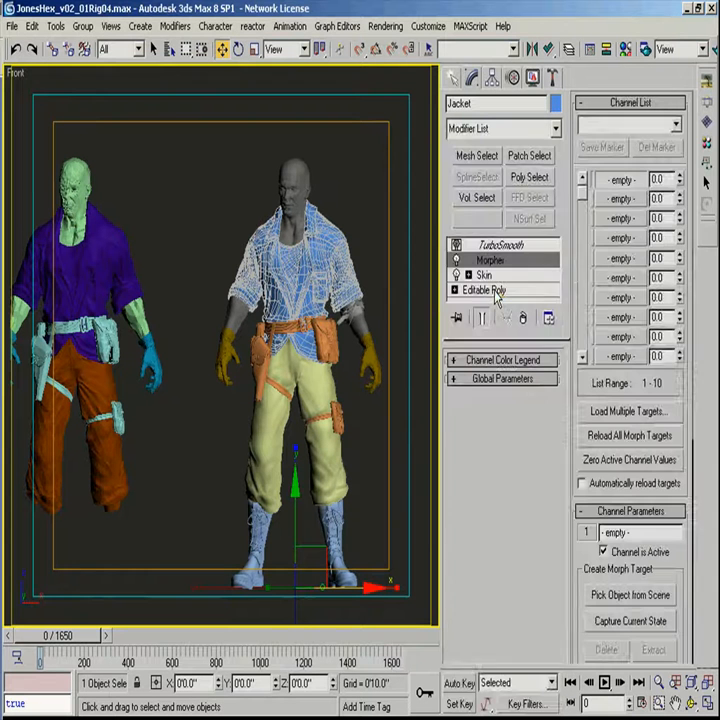
Step: Load the imported jacket into the first Morpher channel and set its value to 100
{"action": "right_click", "coordinate": [622, 180]}
{"action": "left_click", "coordinate": [655, 191]}
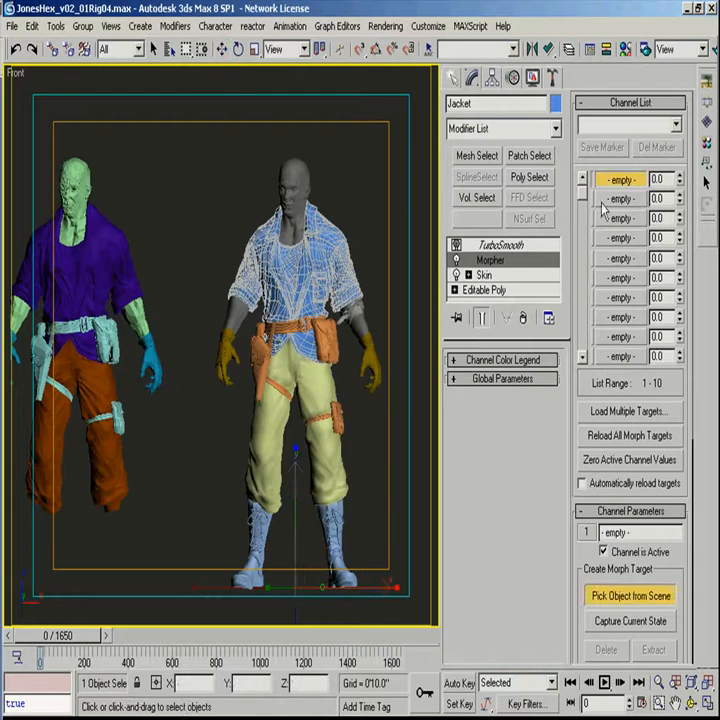
{"action": "left_click", "coordinate": [104, 230]}
{"action": "left_click_drag", "start_coordinate": [681, 186], "coordinate": [675, 53]}
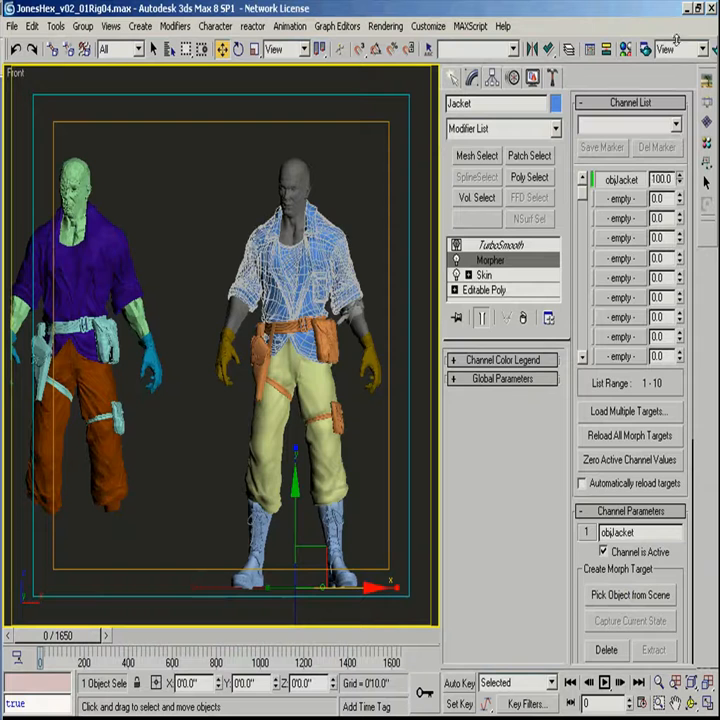
Step: Add a Morpher modifier to the rigged body mesh on top of TurboSmooth
{"action": "left_click", "coordinate": [375, 323]}
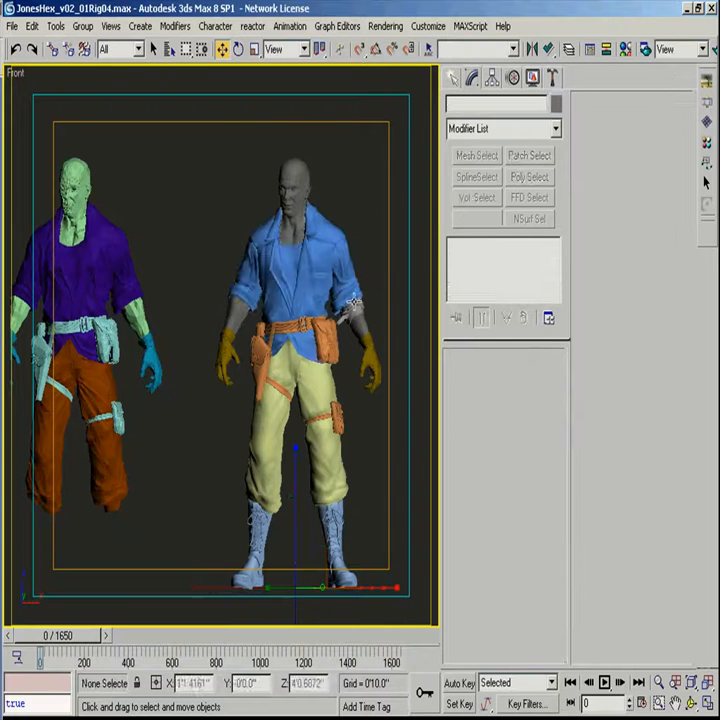
{"action": "left_click", "coordinate": [548, 129]}
{"action": "key", "text": "m"}
{"action": "key", "text": "m"}
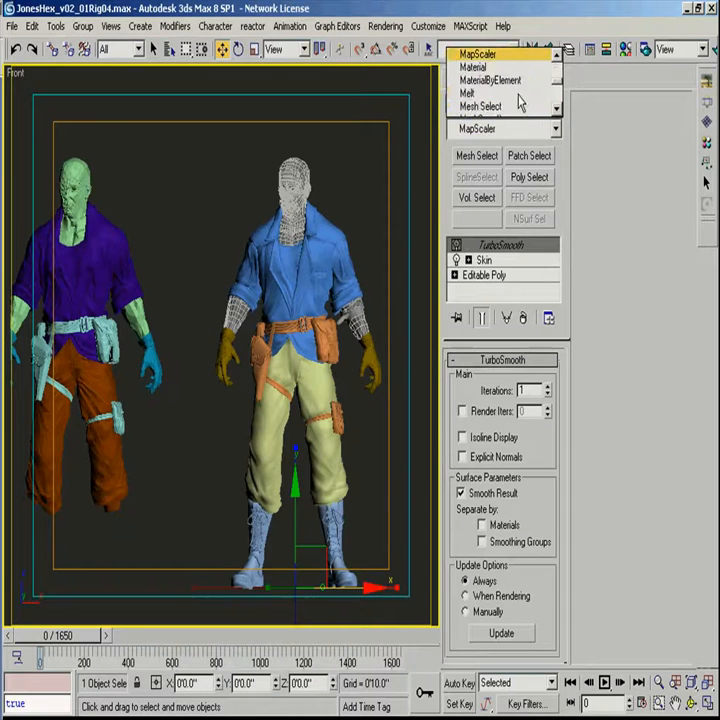
{"action": "scroll", "coordinate": [498, 92], "scroll_direction": "down", "scroll_amount": 1}
{"action": "scroll", "coordinate": [503, 112], "scroll_direction": "down", "scroll_amount": 1}
{"action": "left_click", "coordinate": [503, 107]}
Step: Try to pick the imported body mesh as the morph target for the first channel of the rigged body
{"action": "left_click", "coordinate": [622, 180]}
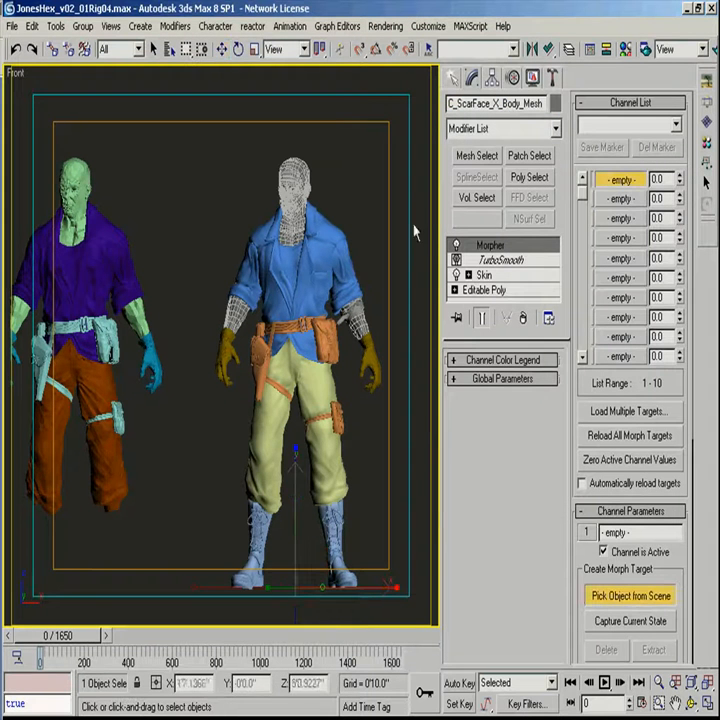
{"action": "scroll", "coordinate": [140, 330], "scroll_direction": "up", "scroll_amount": 4}
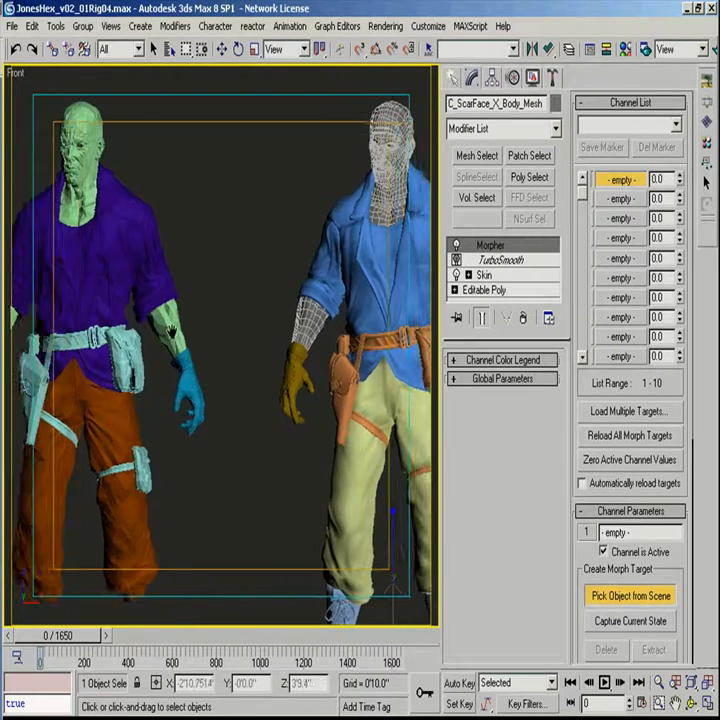
{"action": "key", "text": "w"}
{"action": "middle_click_drag", "start_coordinate": [276, 289], "coordinate": [305, 293], "text": "alt"}
{"action": "right_click", "coordinate": [612, 182]}
{"action": "left_click", "coordinate": [630, 191]}
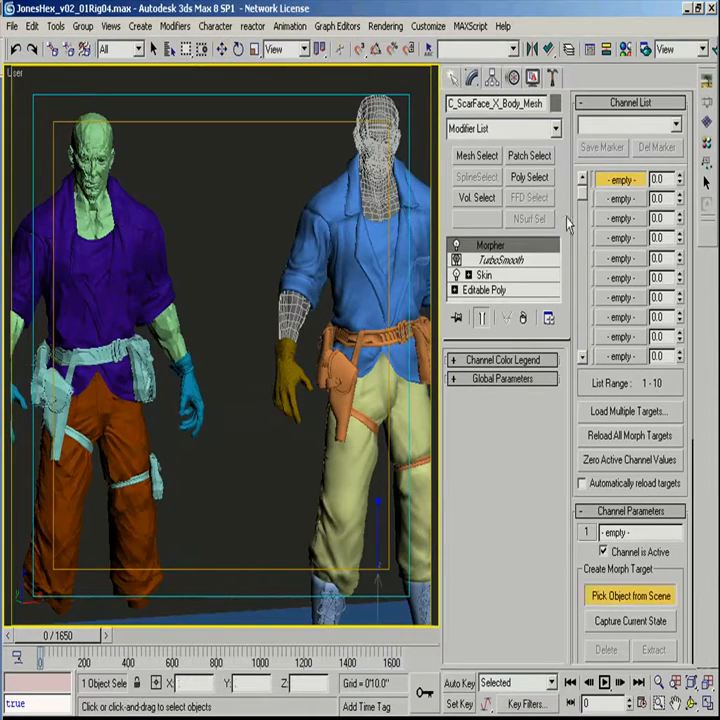
{"action": "middle_click_drag", "start_coordinate": [168, 324], "coordinate": [244, 344]}
Step: Delete the imported body mesh, consisting of the head and forearms, from the copy beside the rigged figure
{"action": "left_click", "coordinate": [305, 330]}
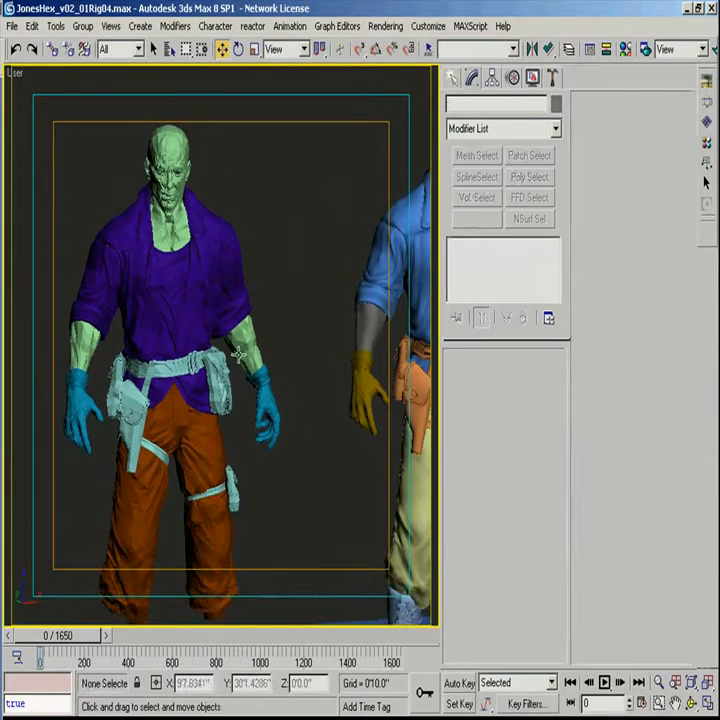
{"action": "left_click", "coordinate": [168, 175]}
{"action": "key", "text": "Delete"}
Step: Add a Morpher modifier to the rigged gloves, directly above Skin and below TurboSmooth in the stack
{"action": "middle_click_drag", "start_coordinate": [263, 386], "coordinate": [238, 373]}
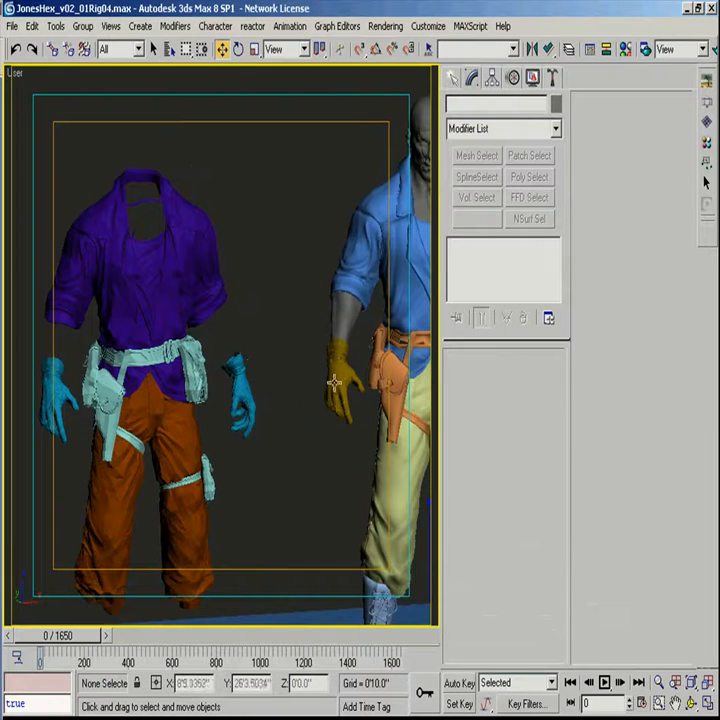
{"action": "left_click", "coordinate": [344, 386]}
{"action": "left_click", "coordinate": [484, 260]}
{"action": "left_click", "coordinate": [540, 128]}
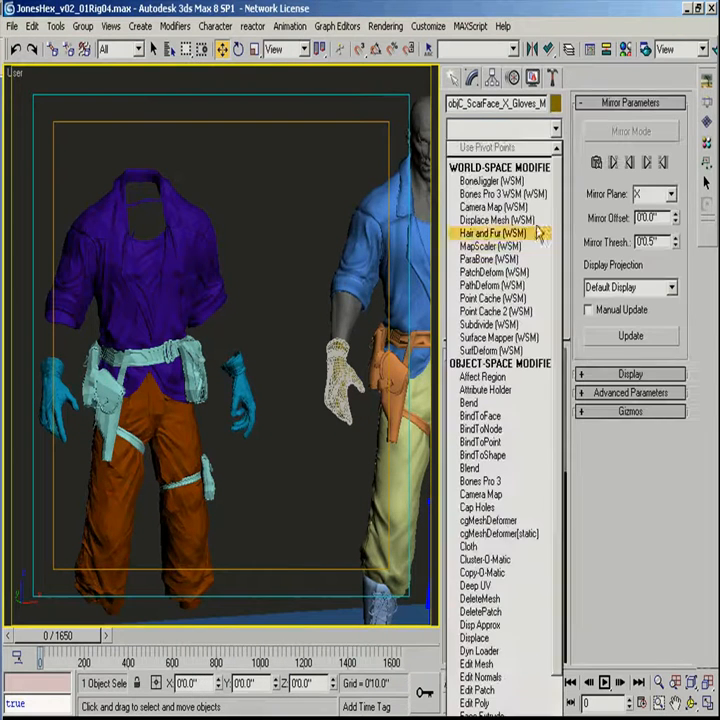
{"action": "scroll", "coordinate": [533, 258], "scroll_direction": "down", "scroll_amount": 10}
{"action": "scroll", "coordinate": [533, 258], "scroll_direction": "up", "scroll_amount": 3}
{"action": "left_click", "coordinate": [490, 291]}
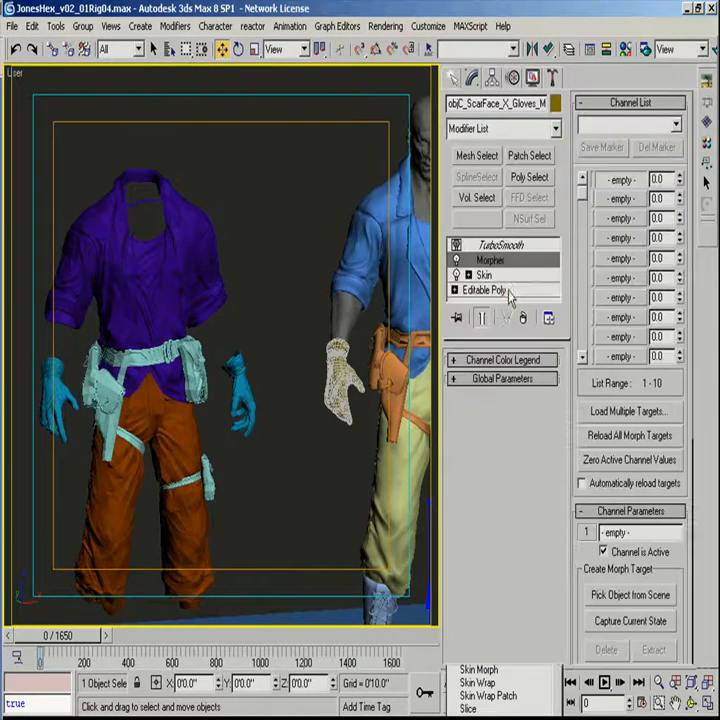
Step: Load the imported gloves into the gloves' first Morpher channel and set its value to 100
{"action": "right_click", "coordinate": [628, 182]}
{"action": "left_click", "coordinate": [640, 194]}
{"action": "left_click", "coordinate": [248, 394]}
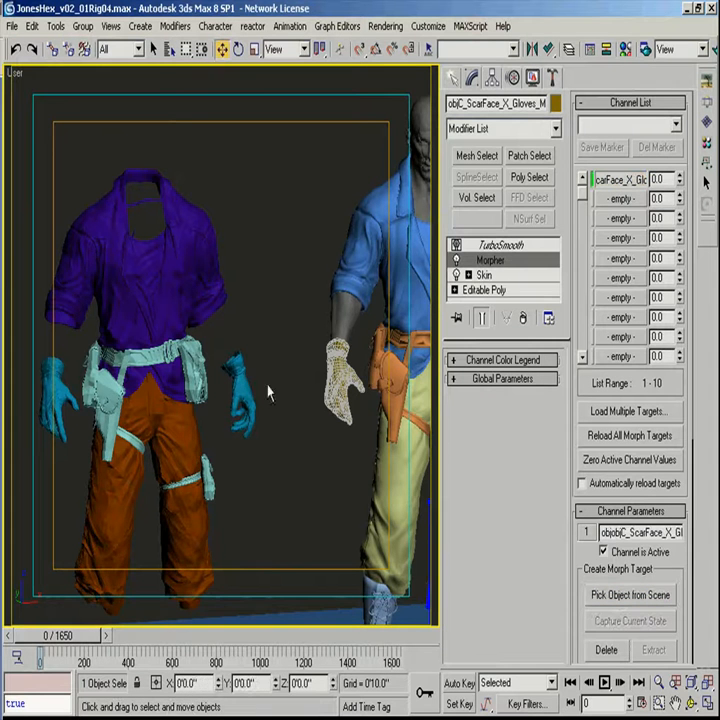
{"action": "middle_click_drag", "start_coordinate": [268, 390], "coordinate": [276, 375]}
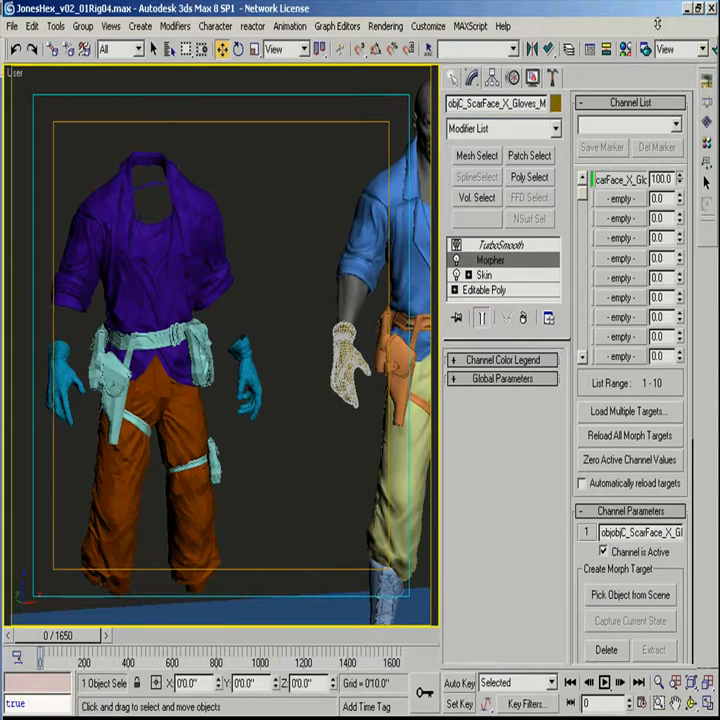
Step: Delete the imported gloves and the imported jacket from the copy beside the rigged figure
{"action": "middle_click_drag", "start_coordinate": [199, 335], "coordinate": [196, 358]}
{"action": "left_click", "coordinate": [219, 370]}
{"action": "left_click", "coordinate": [239, 386]}
{"action": "key", "text": "Delete"}
{"action": "left_click", "coordinate": [201, 262]}
{"action": "key", "text": "Delete"}
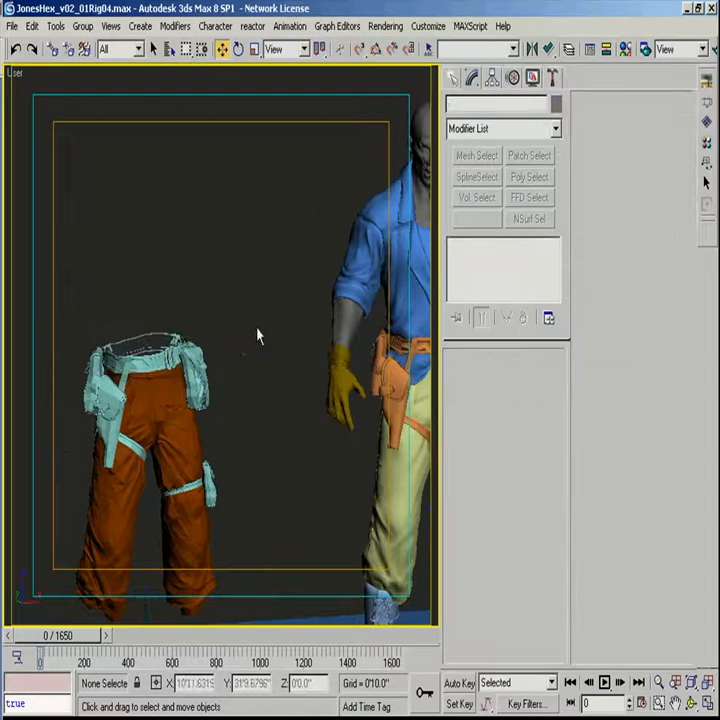
Step: Add a Morpher modifier to the rigged belt mesh, directly above Skin and below TurboSmooth in the stack
{"action": "middle_click_drag", "start_coordinate": [257, 334], "coordinate": [224, 305]}
{"action": "left_click", "coordinate": [343, 341]}
{"action": "left_click", "coordinate": [481, 259]}
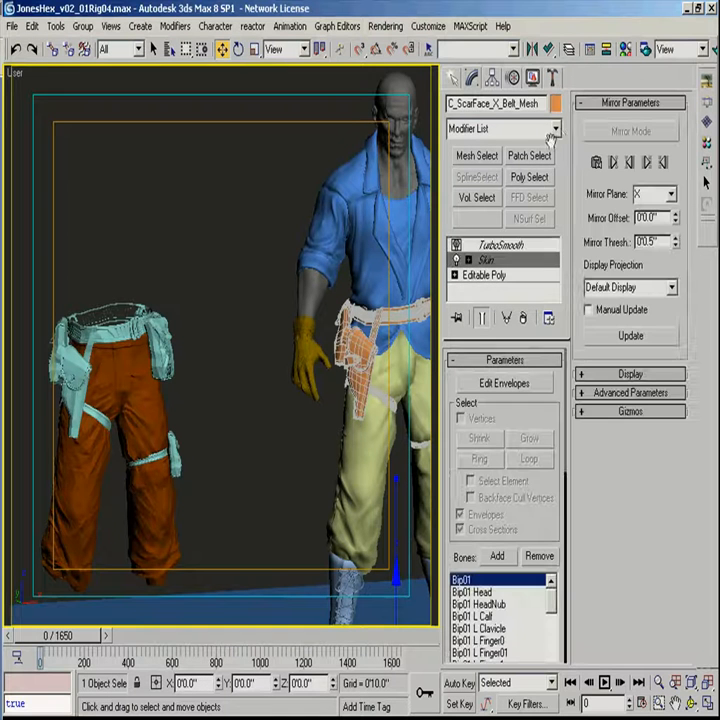
{"action": "left_click", "coordinate": [555, 128]}
{"action": "key", "text": "m"}
{"action": "key", "text": "m"}
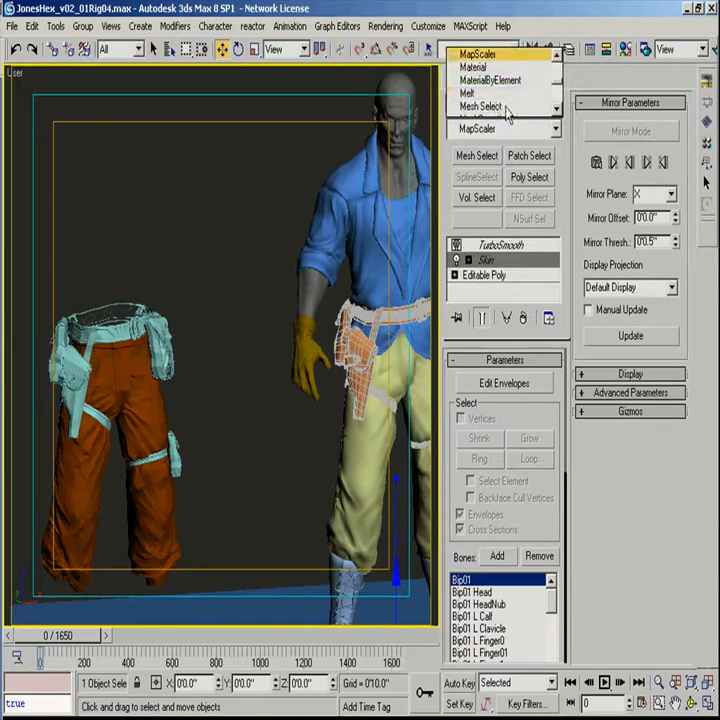
{"action": "scroll", "coordinate": [495, 100], "scroll_direction": "down", "scroll_amount": 2}
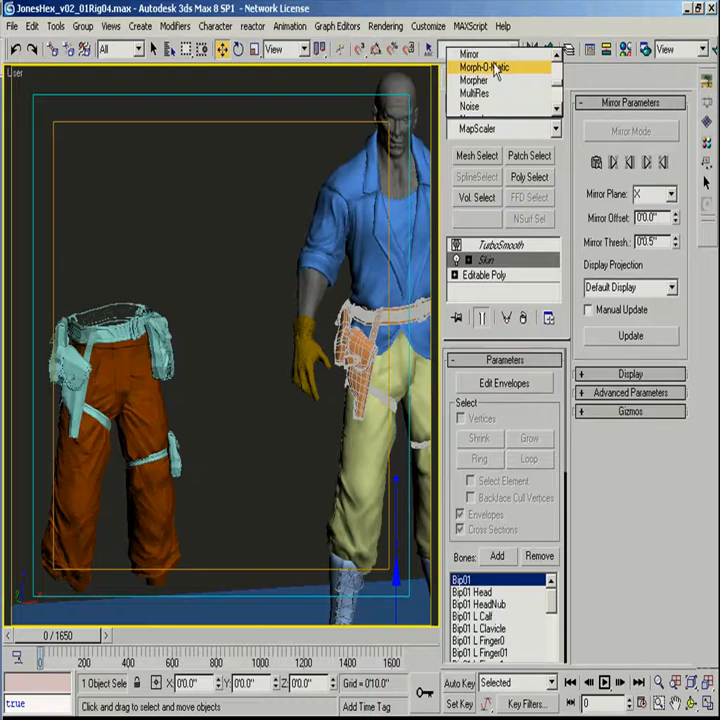
{"action": "left_click", "coordinate": [492, 80]}
Step: Load the imported belt into the belt's first Morpher channel and set its value to 100
{"action": "right_click", "coordinate": [622, 180]}
{"action": "left_click", "coordinate": [659, 188]}
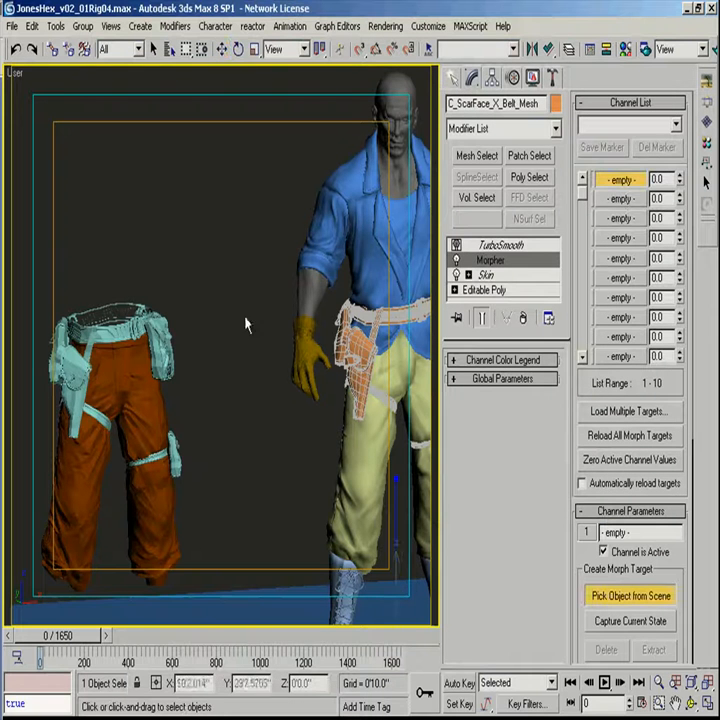
{"action": "left_click", "coordinate": [128, 328]}
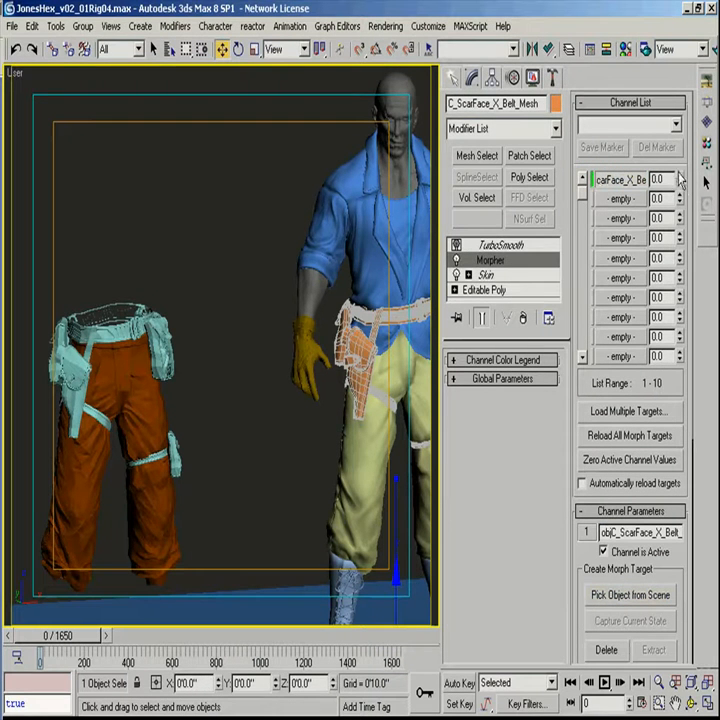
{"action": "middle_click_drag", "start_coordinate": [351, 288], "coordinate": [288, 261]}
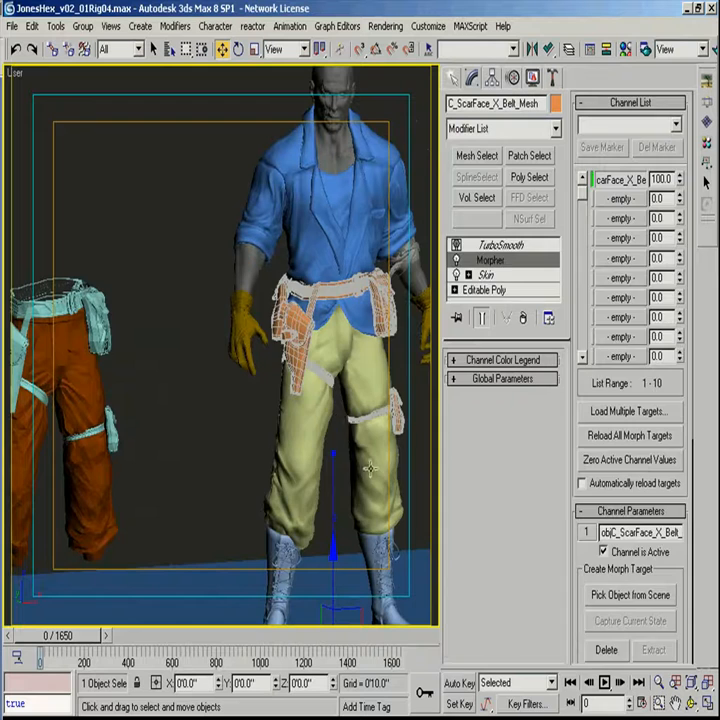
Step: Add a Morpher above Skin on the rigged pants and load the imported pants as its first target at 100
{"action": "left_click", "coordinate": [370, 469]}
{"action": "left_click", "coordinate": [498, 265]}
{"action": "left_click", "coordinate": [555, 131]}
{"action": "key", "text": "m"}
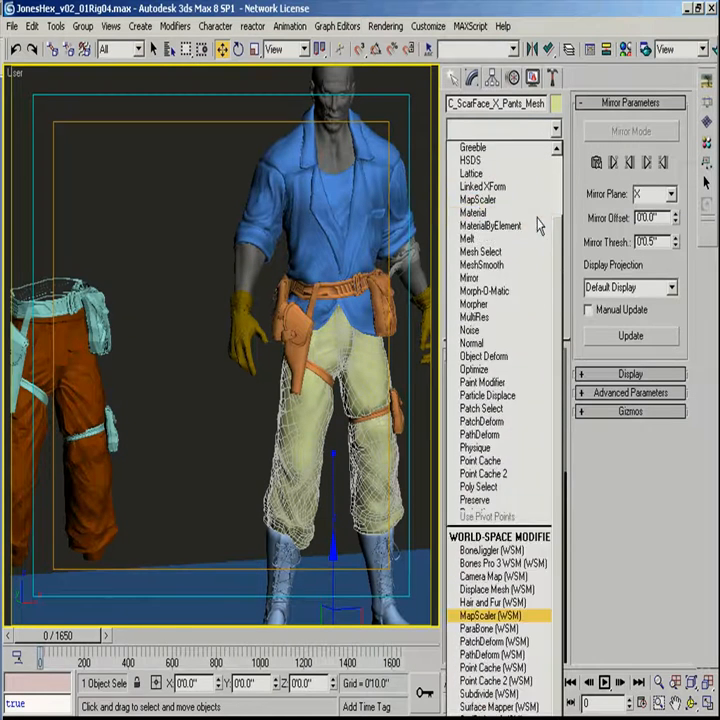
{"action": "key", "text": "m"}
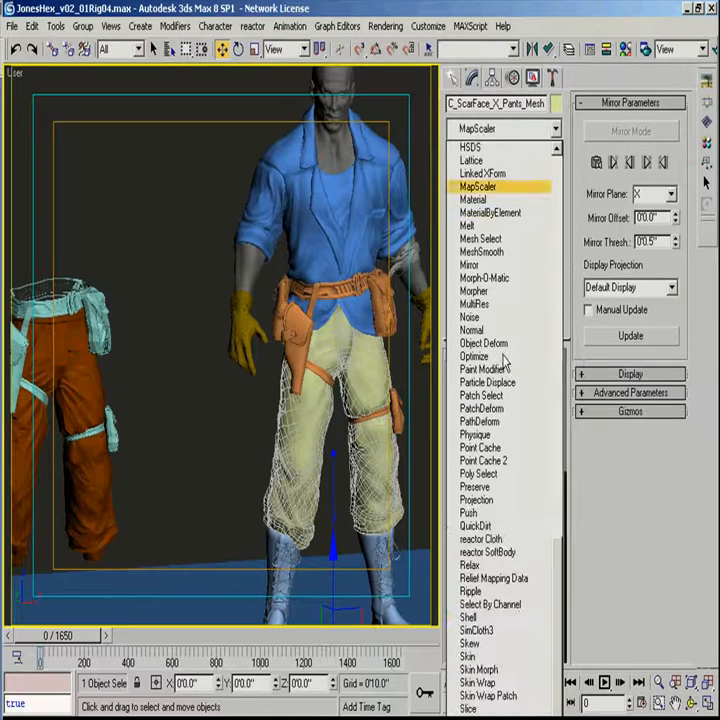
{"action": "left_click", "coordinate": [478, 290]}
{"action": "left_click", "coordinate": [641, 187]}
{"action": "left_click", "coordinate": [70, 441]}
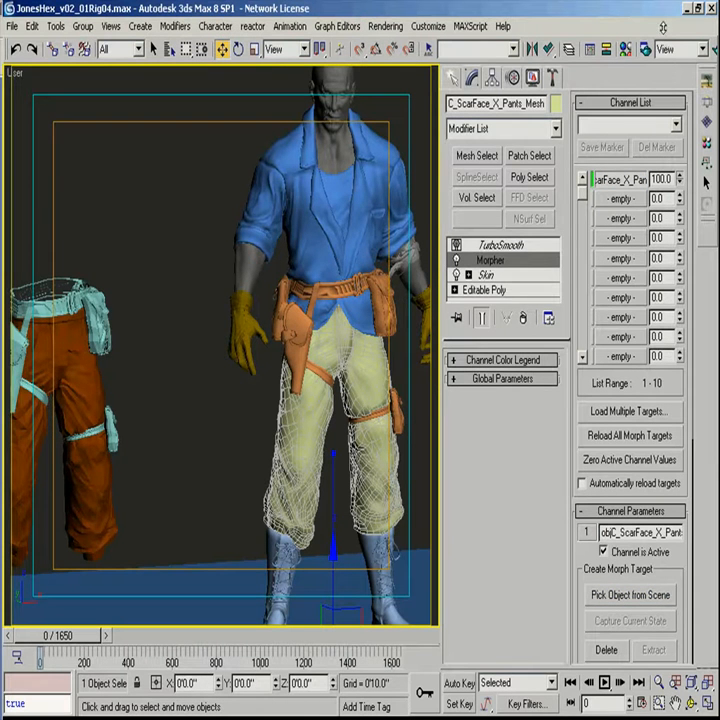
Step: Delete the remaining imported belt and pants meshes beside the rigged figure
{"action": "middle_click_drag", "start_coordinate": [249, 320], "coordinate": [339, 276]}
{"action": "right_click", "coordinate": [88, 257]}
{"action": "left_click_drag", "start_coordinate": [61, 249], "coordinate": [222, 459]}
{"action": "key", "text": "Delete"}
Step: Select the rigged body mesh and remove the Morpher modifier from the top of its stack
{"action": "scroll", "coordinate": [318, 357], "scroll_direction": "up", "scroll_amount": 3}
{"action": "middle_click_drag", "start_coordinate": [420, 180], "coordinate": [273, 407]}
{"action": "scroll", "coordinate": [273, 407], "scroll_direction": "up", "scroll_amount": 6}
{"action": "left_click", "coordinate": [308, 397]}
{"action": "key", "text": "f"}
{"action": "scroll", "coordinate": [321, 366], "scroll_direction": "up", "scroll_amount": 5}
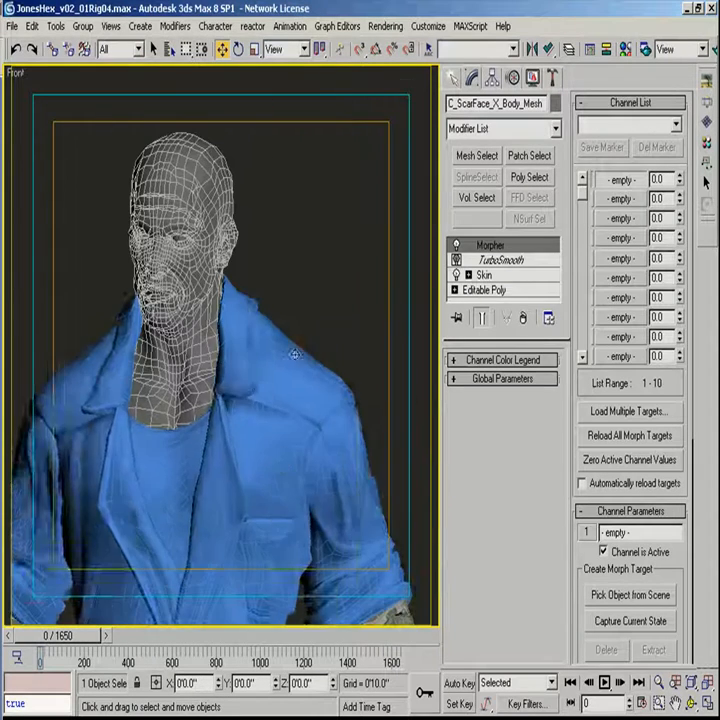
{"action": "left_click", "coordinate": [521, 320]}
{"action": "left_click", "coordinate": [11, 27]}
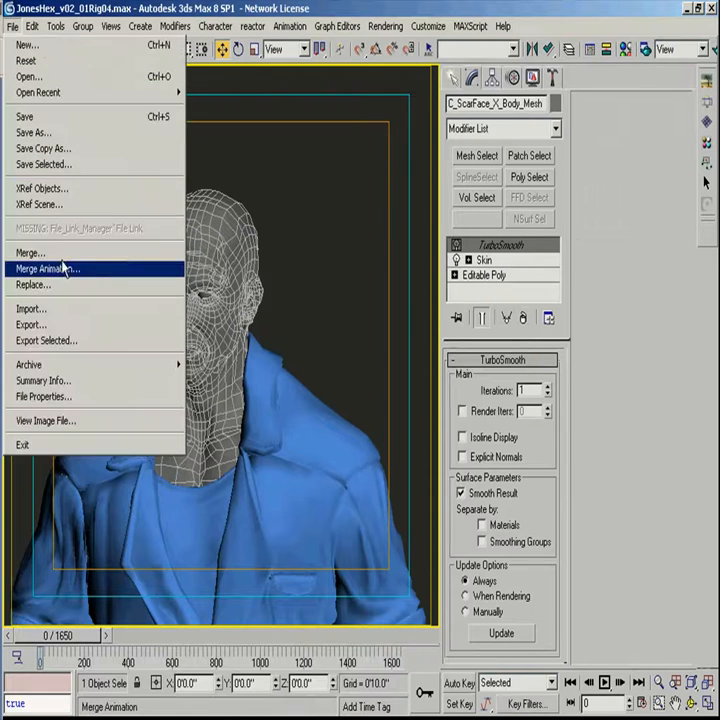
{"action": "left_click", "coordinate": [61, 252]}
{"action": "key", "text": "Escape"}
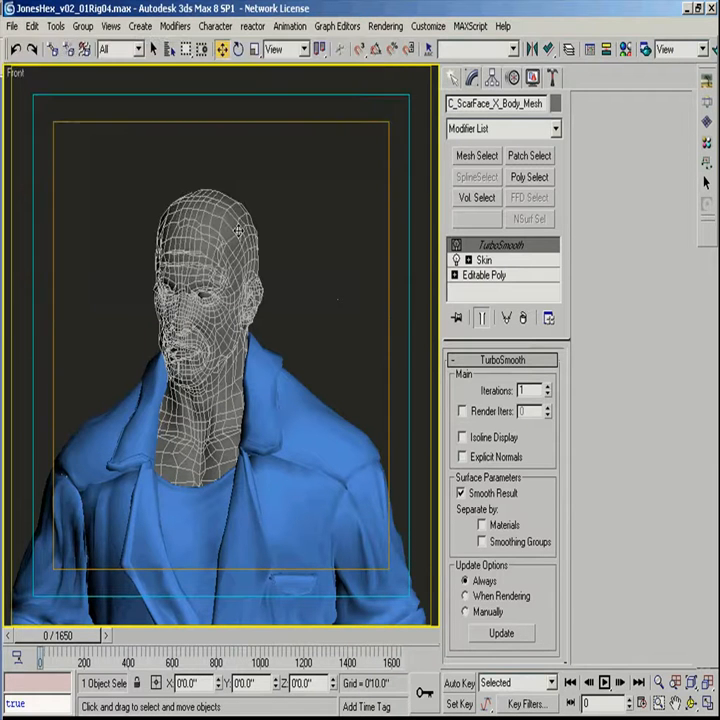
Step: Import BodyToFix2.OBJ from the morphs folder and move the imported body mesh aside from the rigged figure
{"action": "left_click", "coordinate": [10, 27]}
{"action": "left_click", "coordinate": [48, 307]}
{"action": "left_click", "coordinate": [85, 73]}
{"action": "left_click", "coordinate": [85, 73]}
{"action": "left_click", "coordinate": [52, 114]}
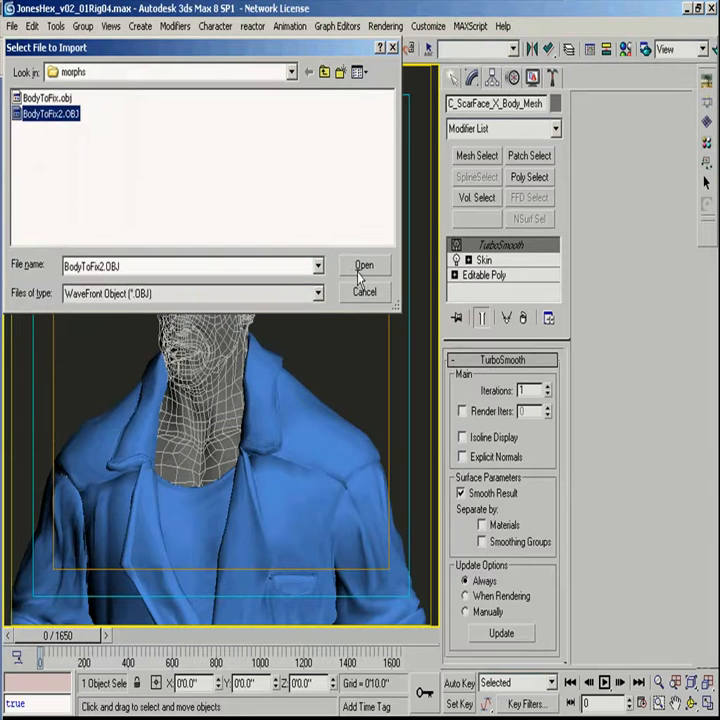
{"action": "left_click", "coordinate": [358, 268]}
{"action": "left_click", "coordinate": [330, 448]}
{"action": "left_click", "coordinate": [312, 359]}
{"action": "left_click", "coordinate": [362, 488]}
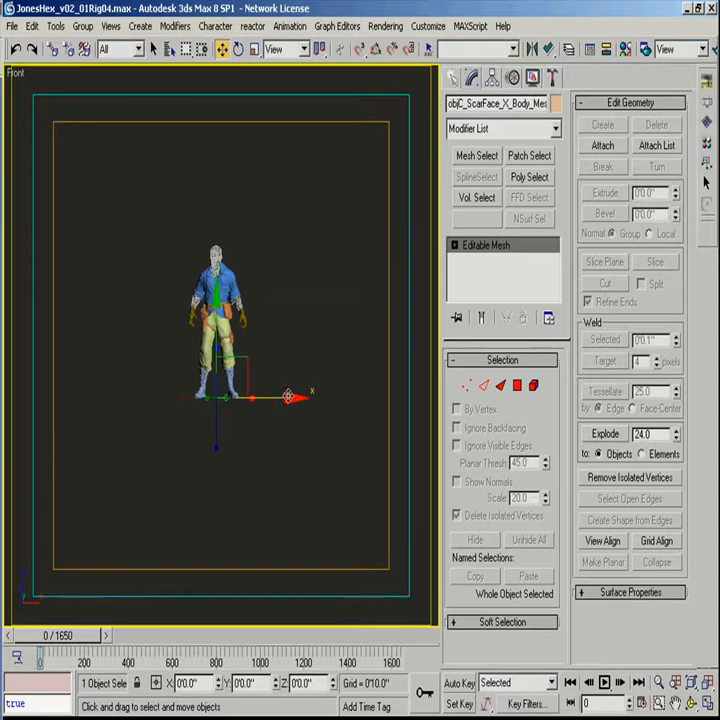
{"action": "left_click_drag", "start_coordinate": [288, 397], "coordinate": [236, 394]}
{"action": "middle_click_drag", "start_coordinate": [237, 282], "coordinate": [263, 424]}
{"action": "scroll", "coordinate": [263, 424], "scroll_direction": "up", "scroll_amount": 5}
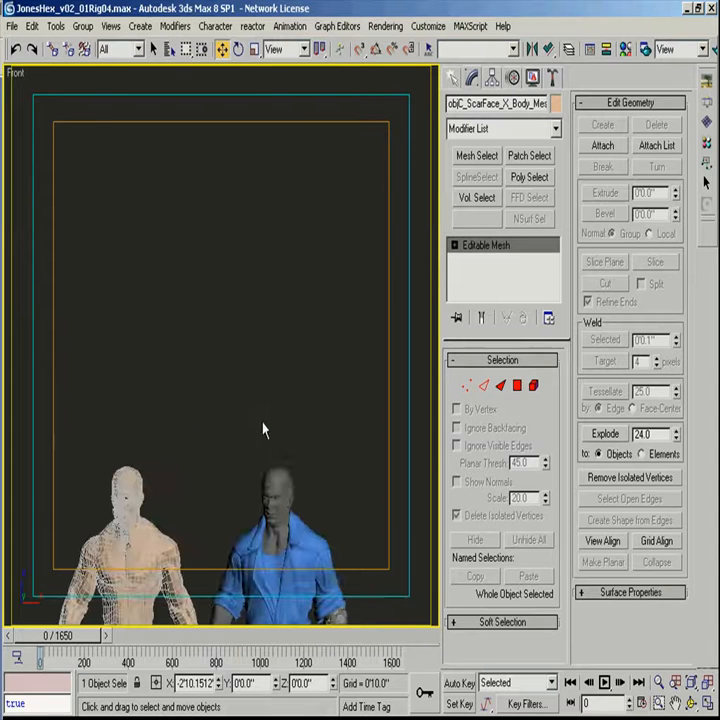
Step: Select the rigged body mesh and add a Morpher modifier directly above Skin
{"action": "left_click", "coordinate": [264, 480]}
{"action": "left_click", "coordinate": [484, 274]}
{"action": "left_click", "coordinate": [555, 128]}
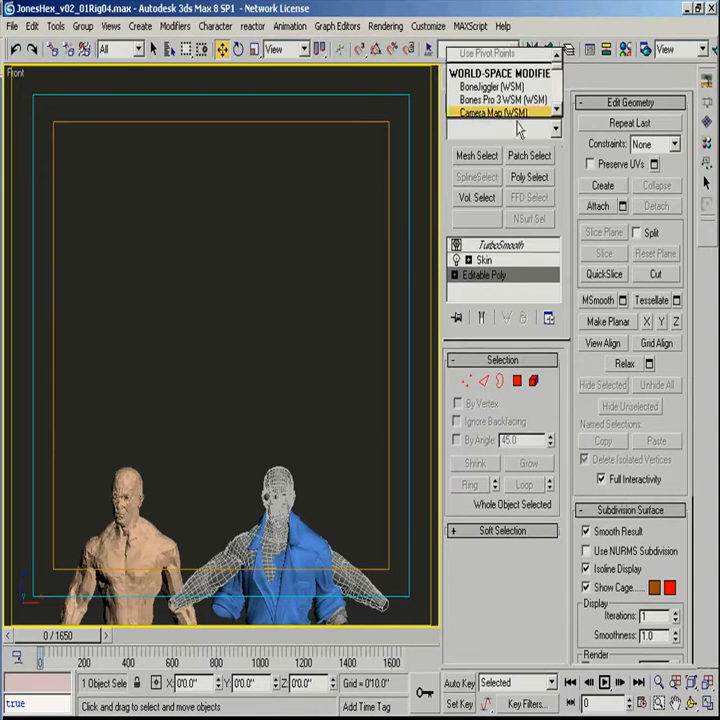
{"action": "left_click", "coordinate": [429, 289]}
{"action": "left_click", "coordinate": [484, 260]}
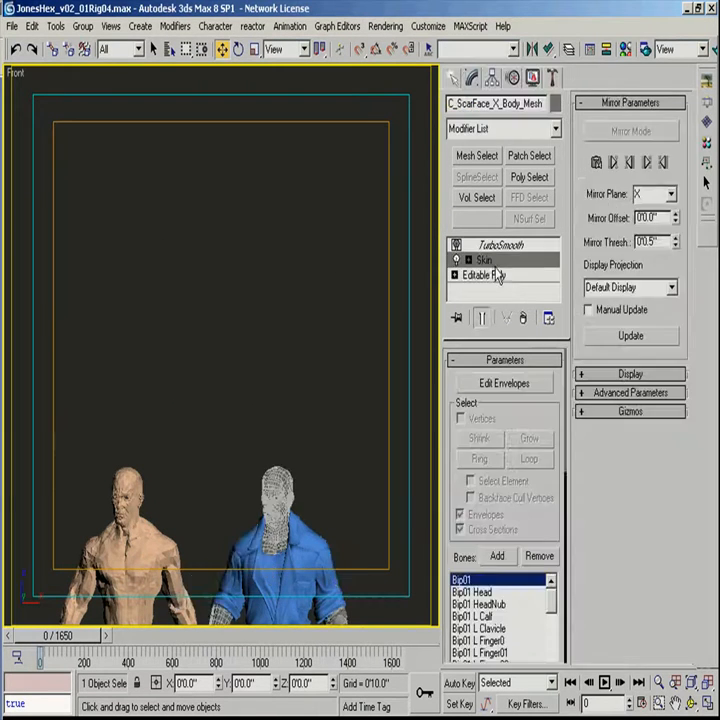
{"action": "left_click", "coordinate": [555, 128]}
{"action": "scroll", "coordinate": [515, 200], "scroll_direction": "down", "scroll_amount": 12}
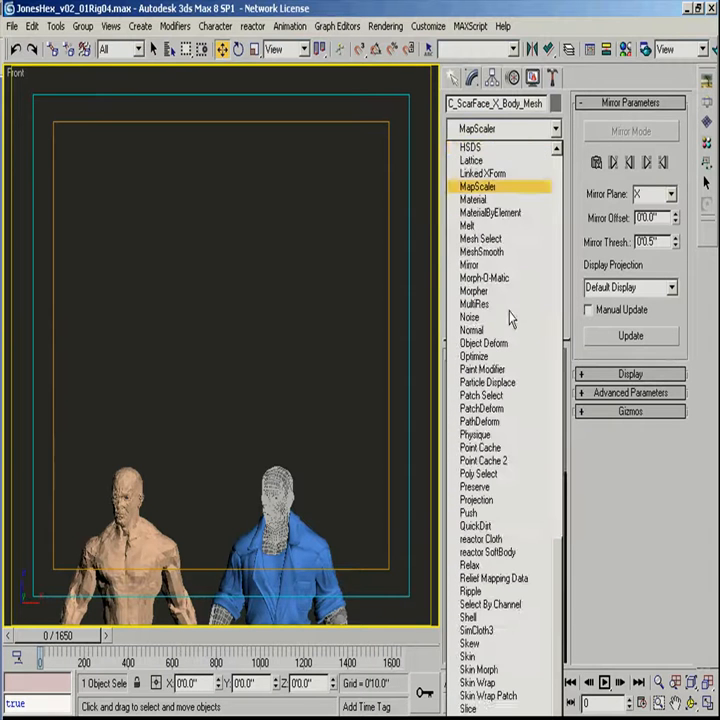
{"action": "left_click", "coordinate": [500, 290]}
Step: Try to load the imported body from the scene into the first Morpher channel, and remove the Morpher modifier
{"action": "right_click", "coordinate": [621, 183]}
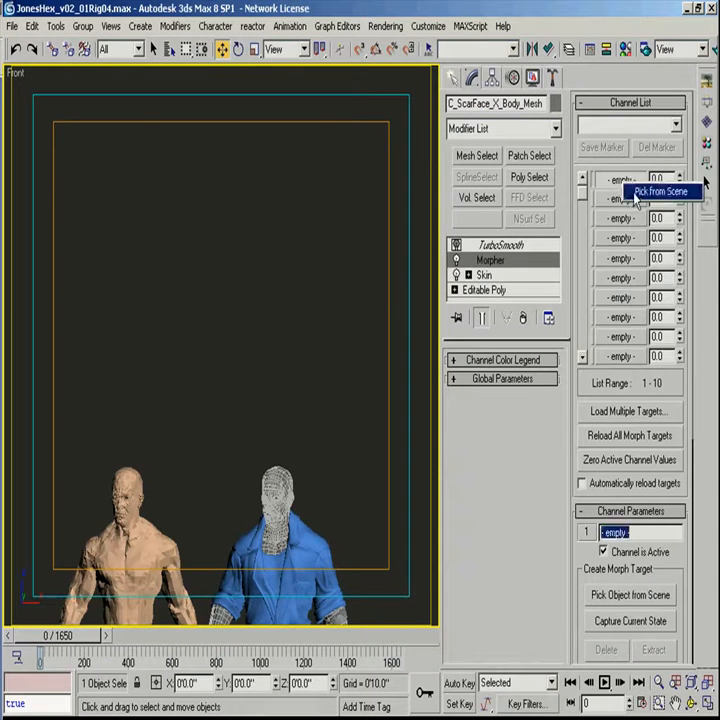
{"action": "left_click", "coordinate": [617, 190]}
{"action": "middle_click_drag", "start_coordinate": [172, 503], "coordinate": [223, 329]}
{"action": "scroll", "coordinate": [223, 329], "scroll_direction": "up", "scroll_amount": 6}
{"action": "middle_click_drag", "start_coordinate": [175, 410], "coordinate": [251, 311]}
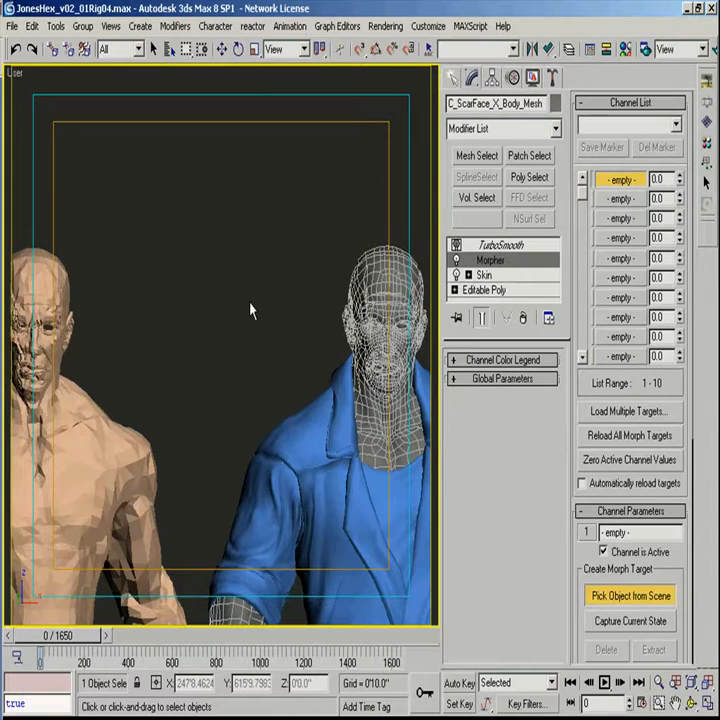
{"action": "middle_click_drag", "start_coordinate": [234, 311], "coordinate": [252, 340], "text": "alt"}
{"action": "scroll", "coordinate": [271, 390], "scroll_direction": "up", "scroll_amount": 2}
{"action": "scroll", "coordinate": [300, 388], "scroll_direction": "down", "scroll_amount": 3}
{"action": "scroll", "coordinate": [265, 362], "scroll_direction": "down", "scroll_amount": 1}
{"action": "scroll", "coordinate": [286, 338], "scroll_direction": "down", "scroll_amount": 1}
{"action": "middle_click_drag", "start_coordinate": [416, 402], "coordinate": [230, 304]}
{"action": "right_click", "coordinate": [616, 178]}
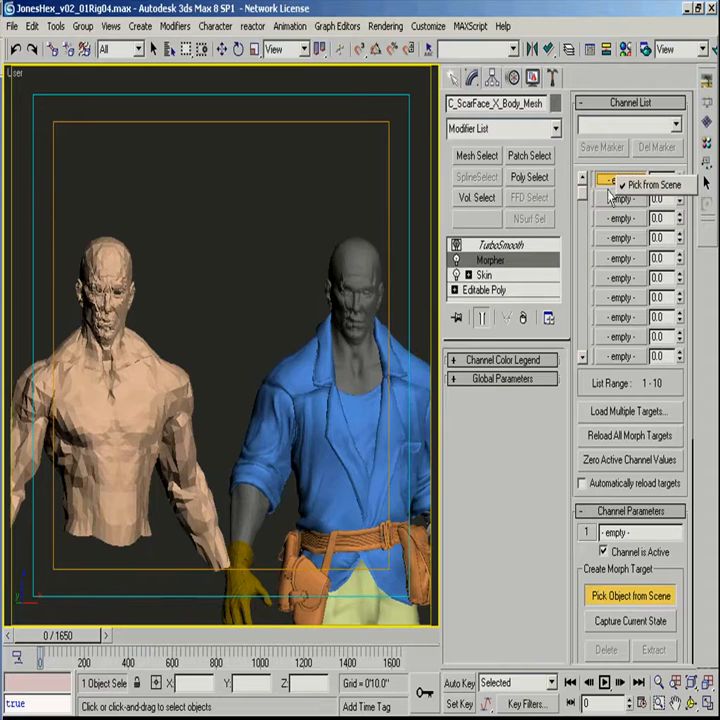
{"action": "left_click", "coordinate": [523, 319]}
{"action": "key", "text": "w"}
{"action": "key", "text": "Delete"}
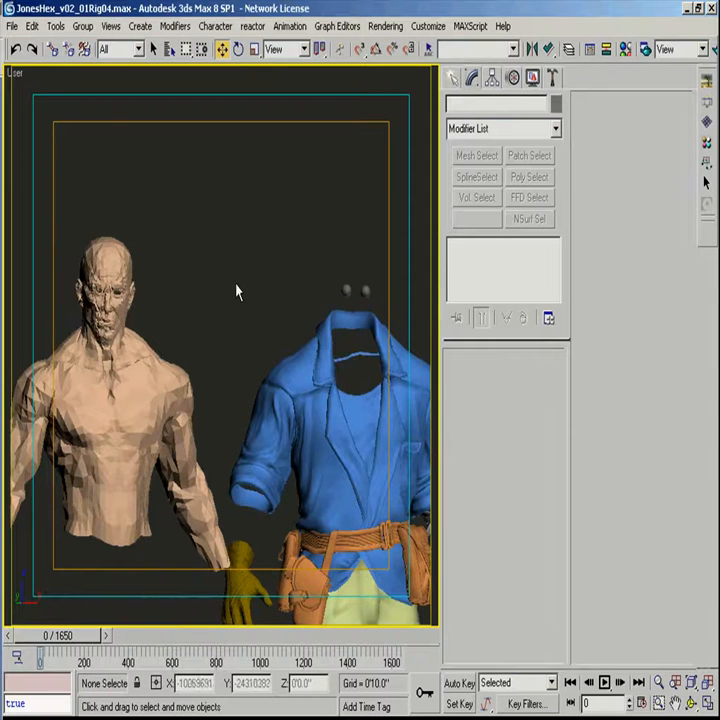
{"action": "key", "text": "ctrl+z"}
Step: Delete the imported body mesh beside the rigged figure
{"action": "left_click", "coordinate": [187, 292]}
{"action": "left_click", "coordinate": [145, 363]}
{"action": "middle_click_drag", "start_coordinate": [280, 306], "coordinate": [215, 334]}
{"action": "key", "text": "Delete"}
Step: Select the rigged body mesh and make Skin the active level of its modifier stack
{"action": "scroll", "coordinate": [217, 334], "scroll_direction": "up", "scroll_amount": 3}
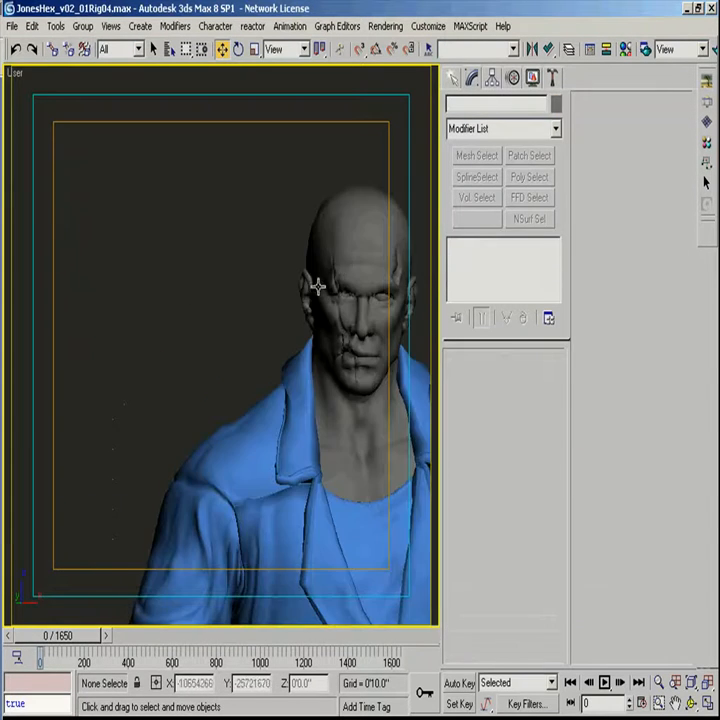
{"action": "left_click", "coordinate": [318, 287]}
{"action": "middle_click_drag", "start_coordinate": [318, 287], "coordinate": [120, 366]}
{"action": "scroll", "coordinate": [190, 318], "scroll_direction": "up", "scroll_amount": 3}
{"action": "middle_click_drag", "start_coordinate": [190, 318], "coordinate": [397, 274]}
{"action": "left_click", "coordinate": [495, 261]}
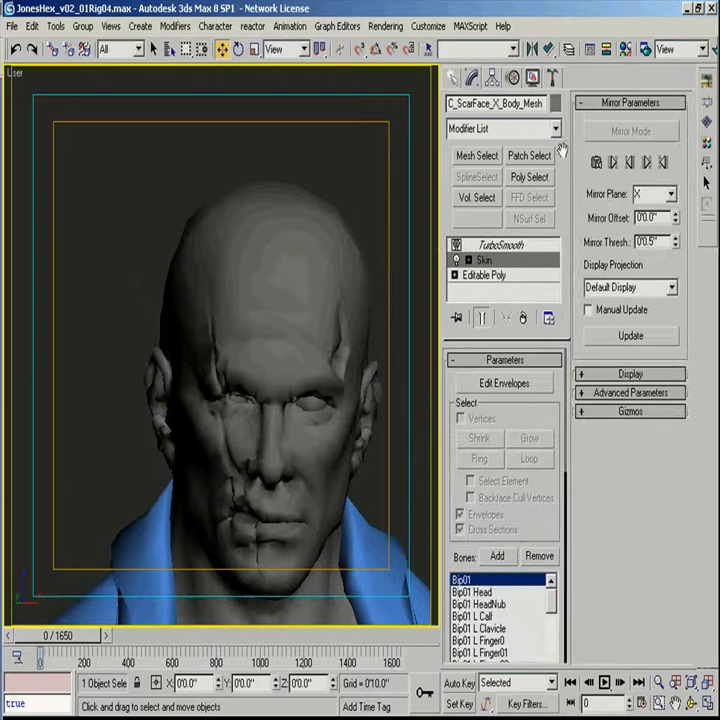
{"action": "left_click", "coordinate": [555, 128]}
{"action": "scroll", "coordinate": [540, 100], "scroll_direction": "down", "scroll_amount": 5}
{"action": "left_click", "coordinate": [505, 80]}
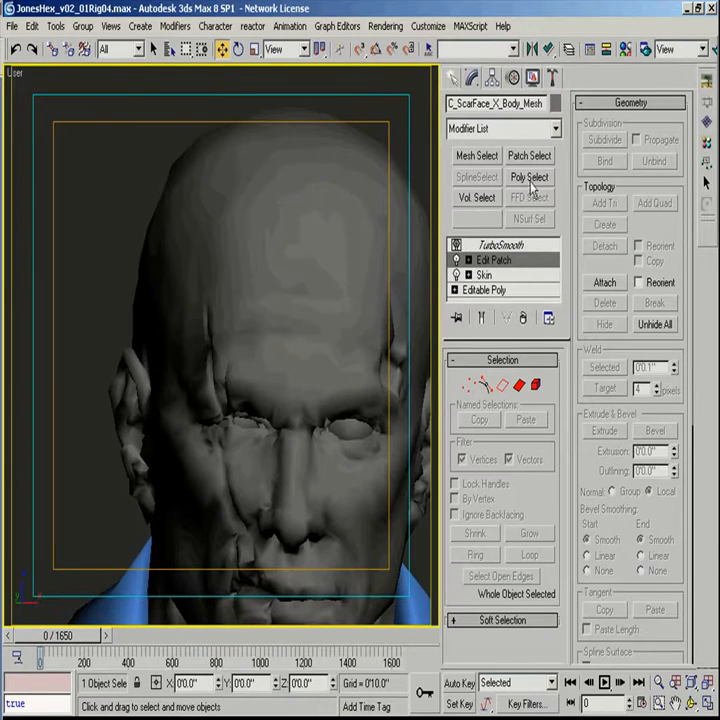
{"action": "left_click", "coordinate": [522, 318]}
Step: Add an Edit Poly modifier directly above Skin on the rigged body mesh
{"action": "left_click", "coordinate": [554, 129]}
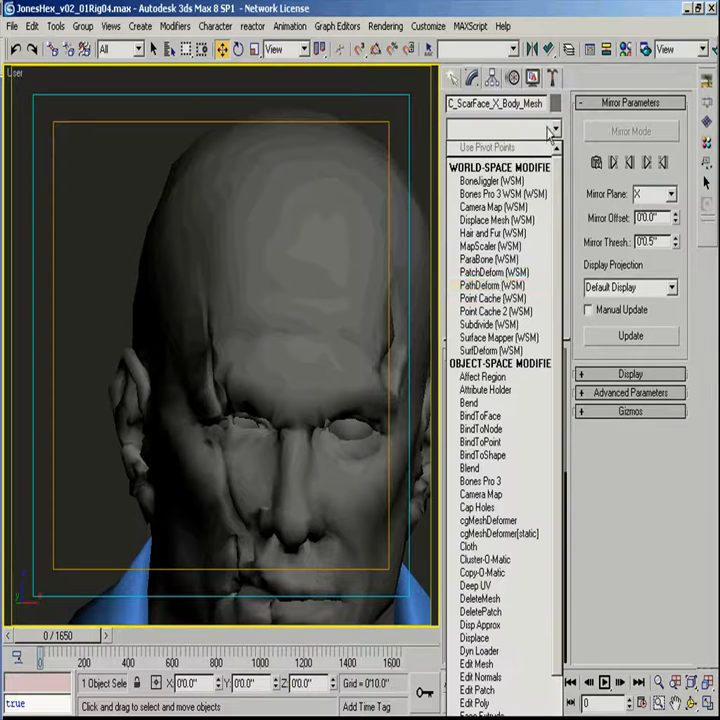
{"action": "key", "text": "e"}
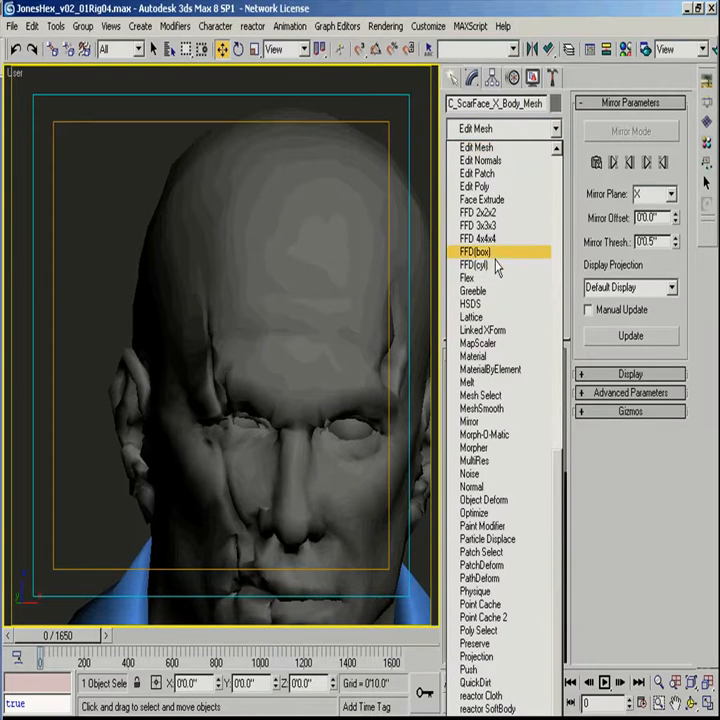
{"action": "left_click", "coordinate": [501, 187]}
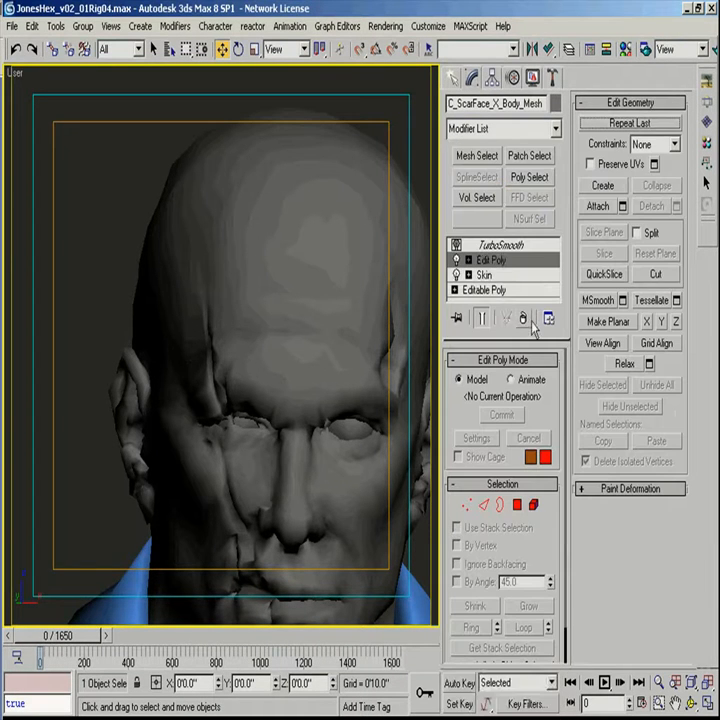
Step: Select two adjacent polygons on the inner brow just above the character's left eye
{"action": "left_click", "coordinate": [518, 507]}
{"action": "scroll", "coordinate": [405, 435], "scroll_direction": "up", "scroll_amount": 5}
{"action": "middle_click_drag", "start_coordinate": [405, 435], "coordinate": [260, 332]}
{"action": "key", "text": "F4"}
{"action": "left_click", "coordinate": [243, 355]}
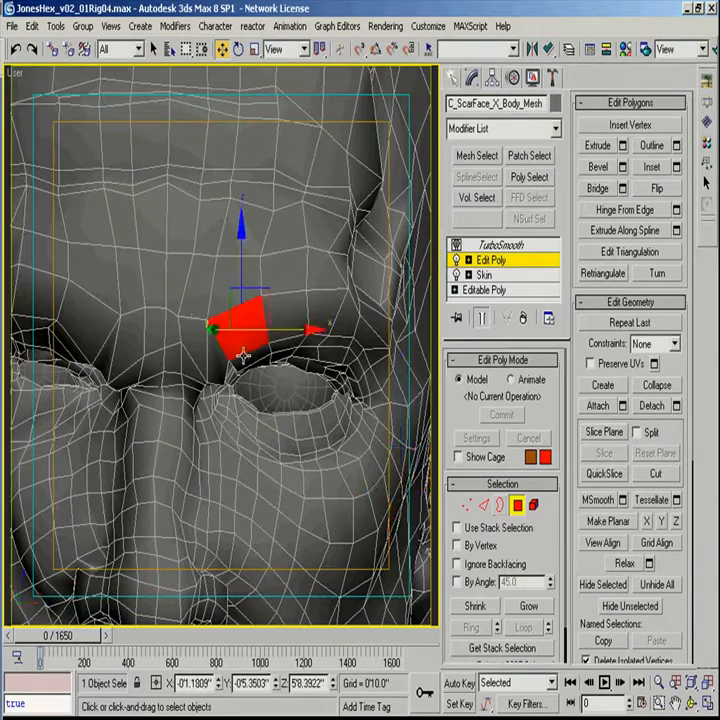
{"action": "left_click", "coordinate": [245, 355], "text": "ctrl"}
{"action": "key", "text": "F4"}
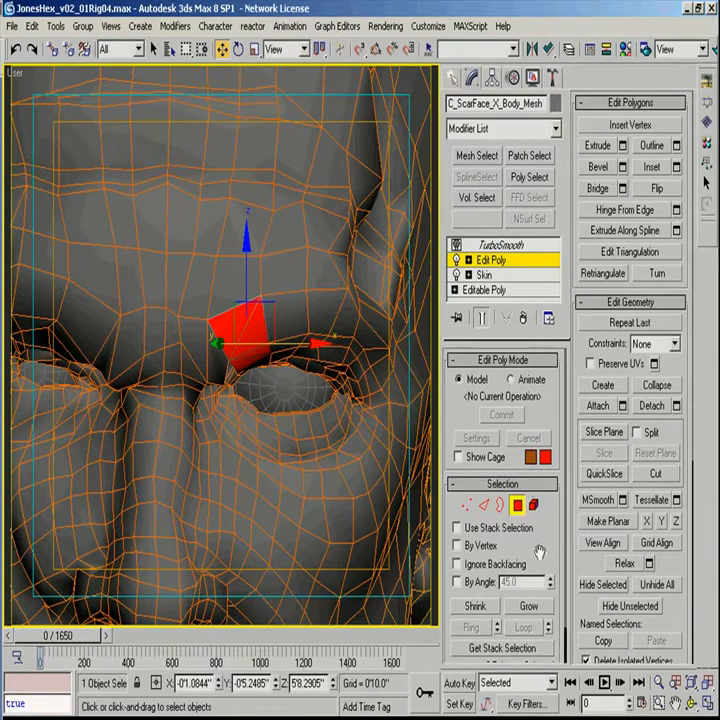
Step: Enable Soft Selection with a 0'0.5" falloff and an edge distance of 14, and raise the selected brow polygons slightly
{"action": "left_click", "coordinate": [525, 487]}
{"action": "left_click", "coordinate": [525, 504]}
{"action": "right_click", "coordinate": [665, 181]}
{"action": "mouse_move", "coordinate": [665, 179]}
{"action": "left_mouse_down"}
{"action": "mouse_move", "coordinate": [660, 123]}
{"action": "mouse_move", "coordinate": [662, 156]}
{"action": "left_mouse_up"}
{"action": "left_click", "coordinate": [589, 142]}
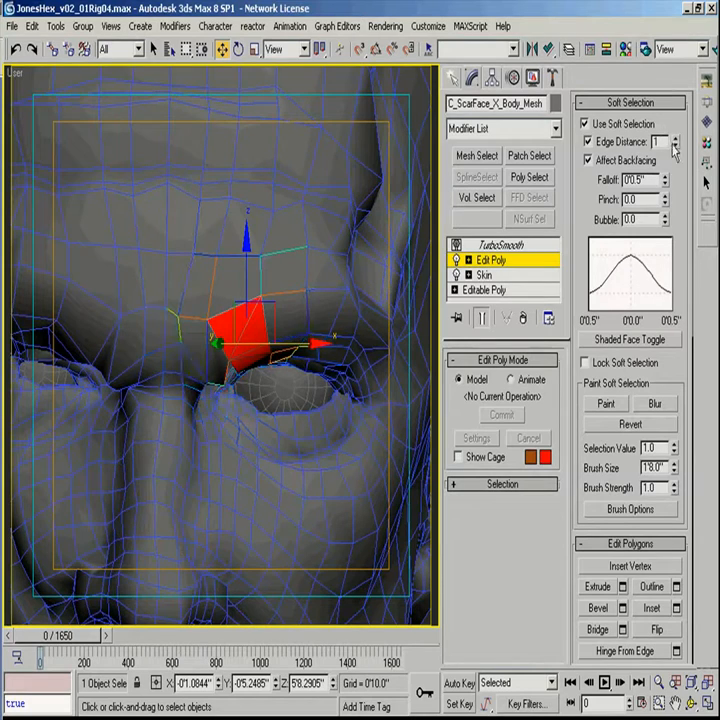
{"action": "middle_click_drag", "start_coordinate": [314, 284], "coordinate": [306, 348]}
{"action": "left_click_drag", "start_coordinate": [238, 334], "coordinate": [241, 325]}
Step: Select an edge on the upper lip below the nose and raise it slightly with soft selection
{"action": "scroll", "coordinate": [247, 438], "scroll_direction": "down", "scroll_amount": 5}
{"action": "scroll", "coordinate": [247, 438], "scroll_direction": "up", "scroll_amount": 6}
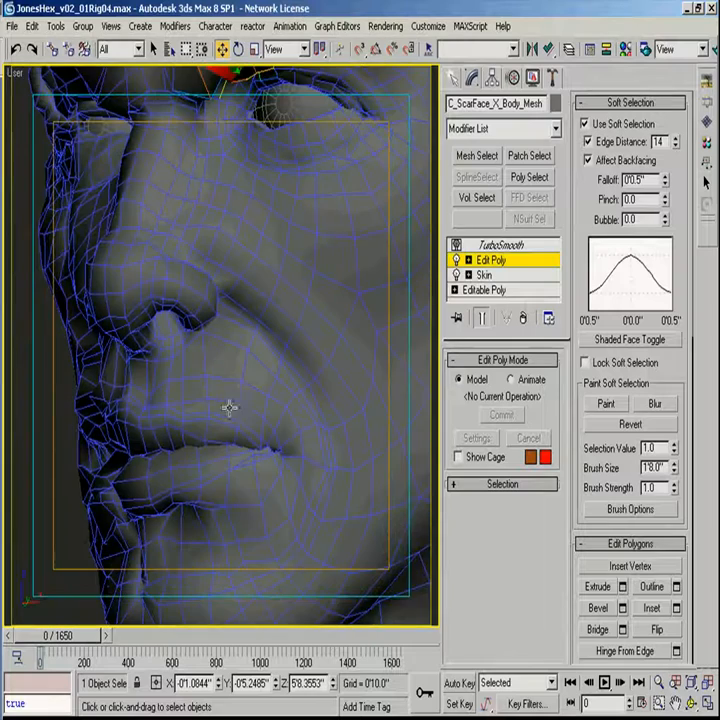
{"action": "left_click", "coordinate": [240, 404]}
{"action": "key", "text": "2"}
{"action": "left_click", "coordinate": [241, 385]}
{"action": "left_click_drag", "start_coordinate": [242, 339], "coordinate": [243, 334]}
Step: Select the polygon beside the left mouth corner, raise it slightly with soft selection, and leave polygon editing
{"action": "key", "text": "4"}
{"action": "left_click", "coordinate": [310, 414]}
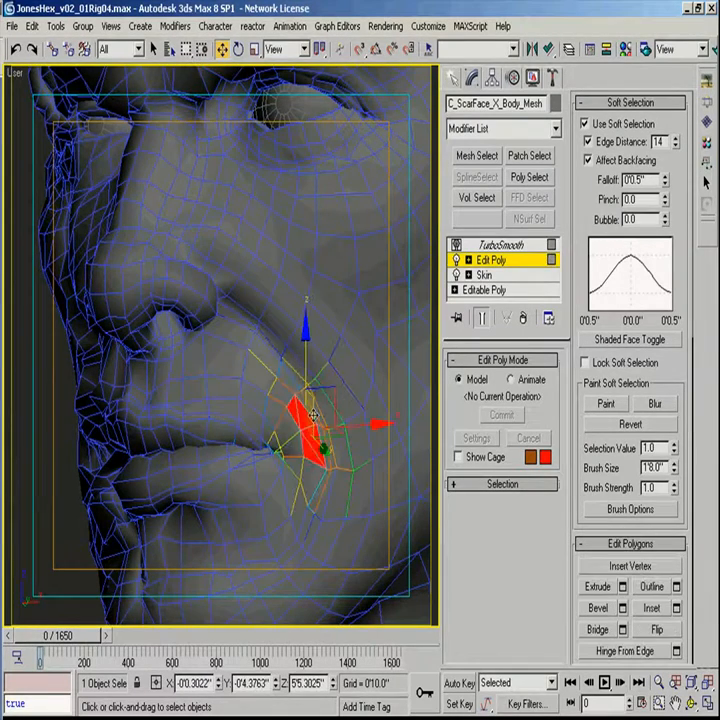
{"action": "left_click_drag", "start_coordinate": [309, 380], "coordinate": [310, 376]}
{"action": "middle_click_drag", "start_coordinate": [293, 431], "coordinate": [336, 411], "text": "alt"}
{"action": "left_click", "coordinate": [484, 262]}
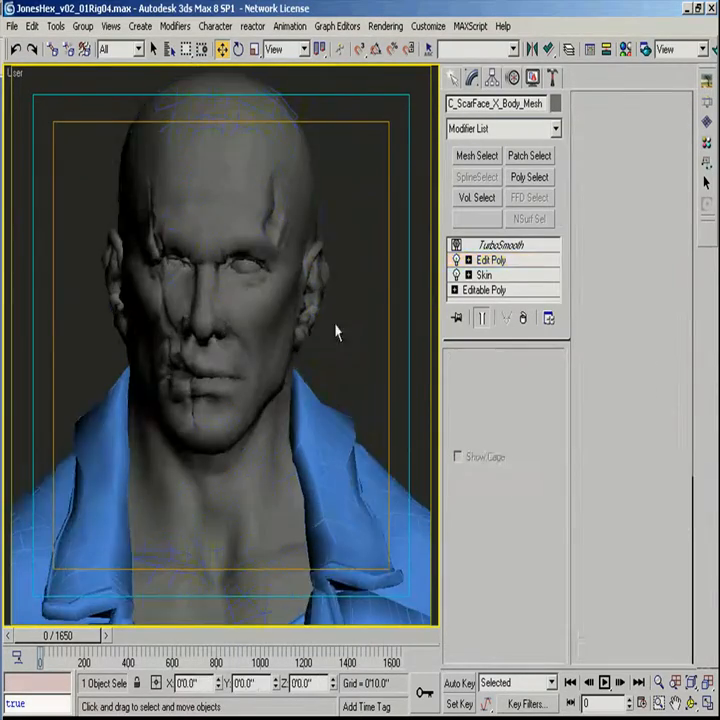
Step: Select the eyes mesh and add an Edit Poly modifier above its Editable Mesh base
{"action": "key", "text": "F4"}
{"action": "middle_click_drag", "start_coordinate": [370, 296], "coordinate": [373, 386]}
{"action": "left_click", "coordinate": [373, 386]}
{"action": "scroll", "coordinate": [300, 384], "scroll_direction": "up", "scroll_amount": 4}
{"action": "left_click", "coordinate": [307, 386]}
{"action": "key", "text": "F4"}
{"action": "left_click", "coordinate": [488, 260]}
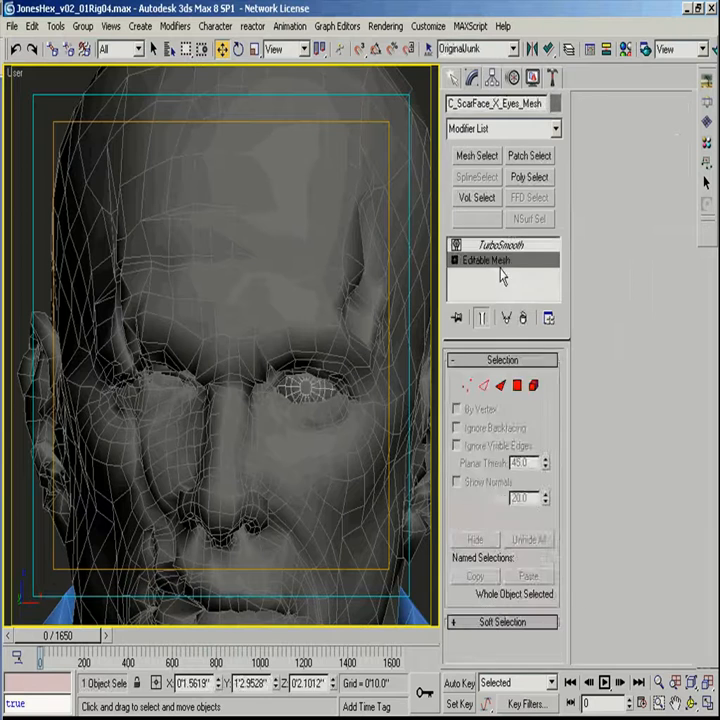
{"action": "left_click", "coordinate": [557, 130]}
{"action": "scroll", "coordinate": [517, 95], "scroll_direction": "down", "scroll_amount": 2}
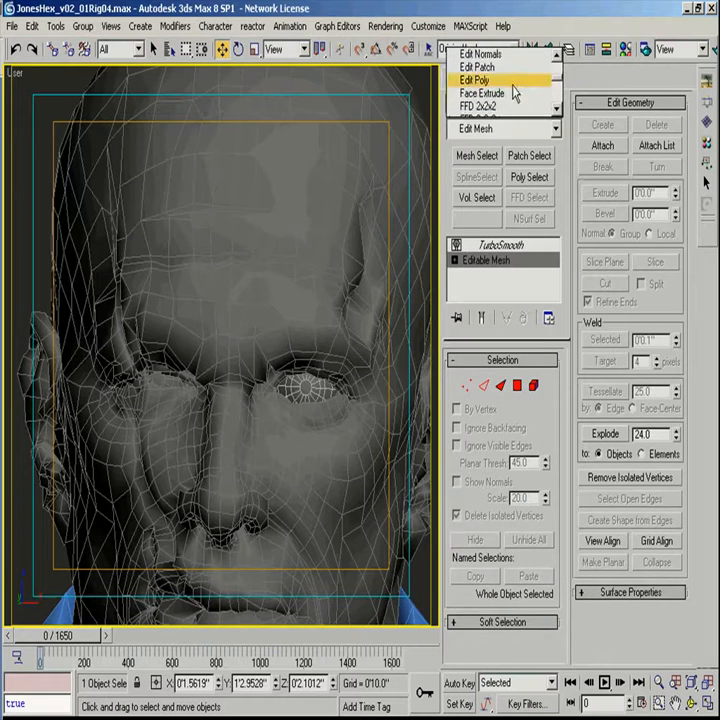
{"action": "left_click", "coordinate": [490, 79]}
Step: Select the character's left eyeball as an element in the Front view, displayed in wireframe
{"action": "key", "text": "c"}
{"action": "left_click", "coordinate": [308, 234]}
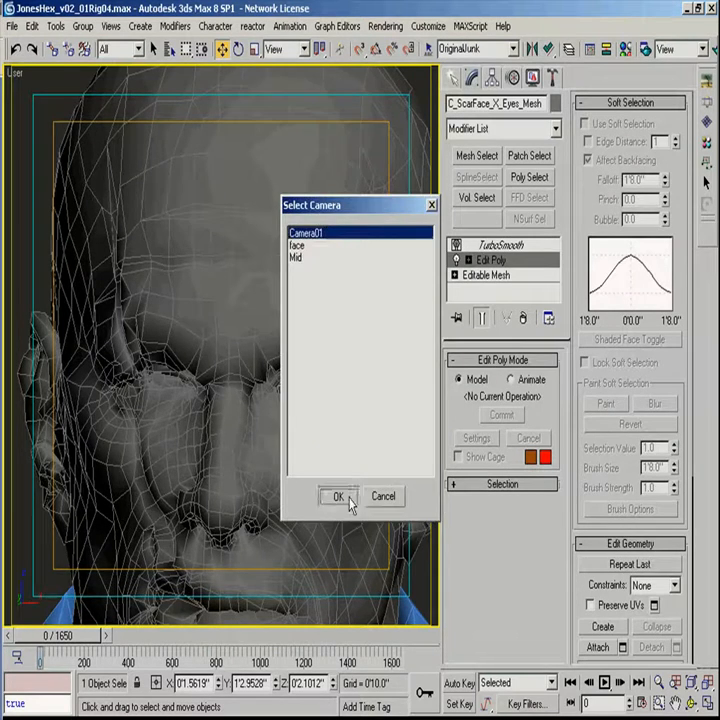
{"action": "left_click", "coordinate": [340, 496]}
{"action": "key", "text": "f"}
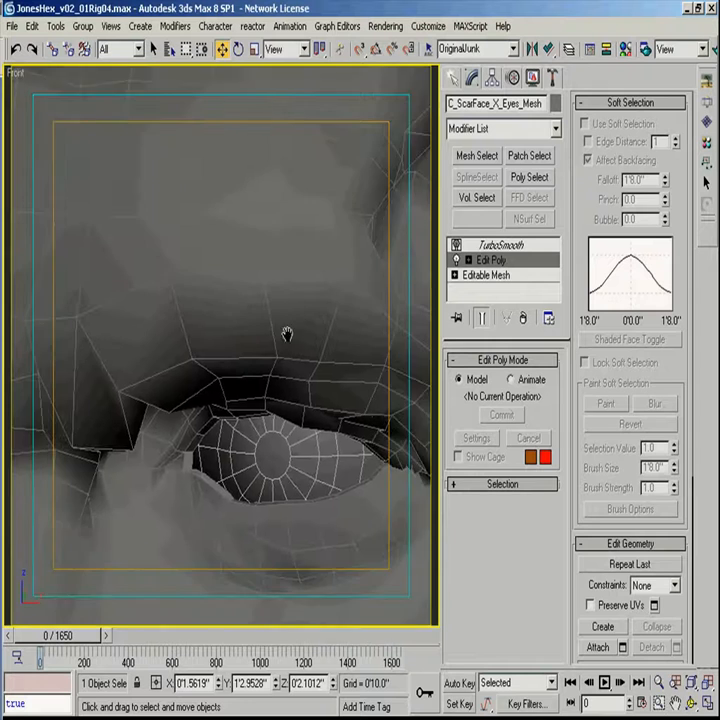
{"action": "key", "text": "5"}
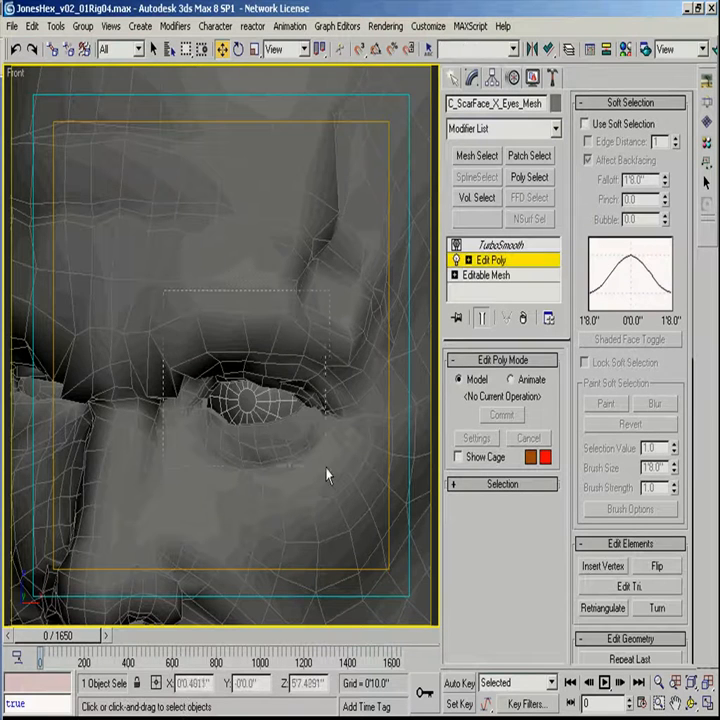
{"action": "left_click", "coordinate": [280, 398]}
{"action": "key", "text": "F3"}
Step: Rotate the left eyeball to turn its gaze toward the character's right, leave element editing, and restore shaded display
{"action": "key", "text": "e"}
{"action": "left_click_drag", "start_coordinate": [296, 393], "coordinate": [255, 416]}
{"action": "right_click", "coordinate": [241, 391]}
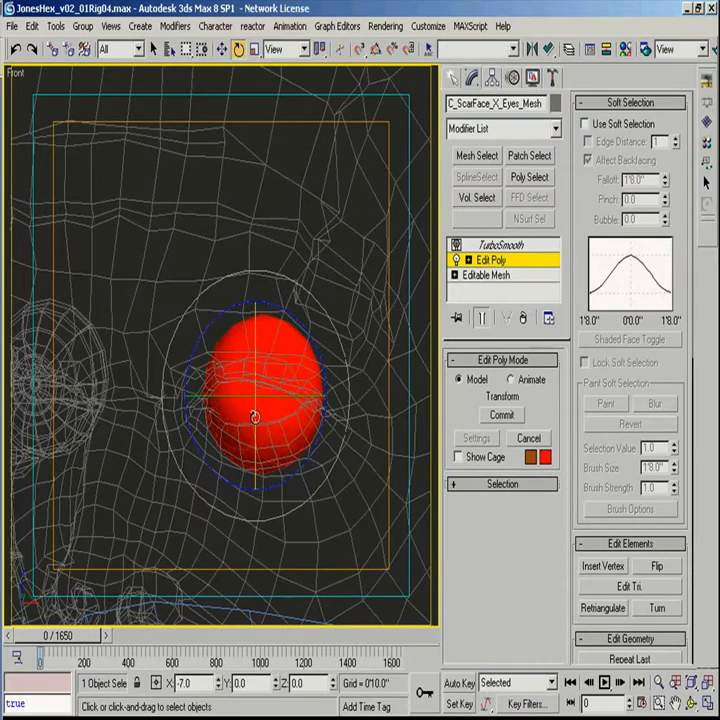
{"action": "middle_click_drag", "start_coordinate": [255, 416], "coordinate": [255, 310]}
{"action": "scroll", "coordinate": [255, 310], "scroll_direction": "down", "scroll_amount": 3}
{"action": "key", "text": "5"}
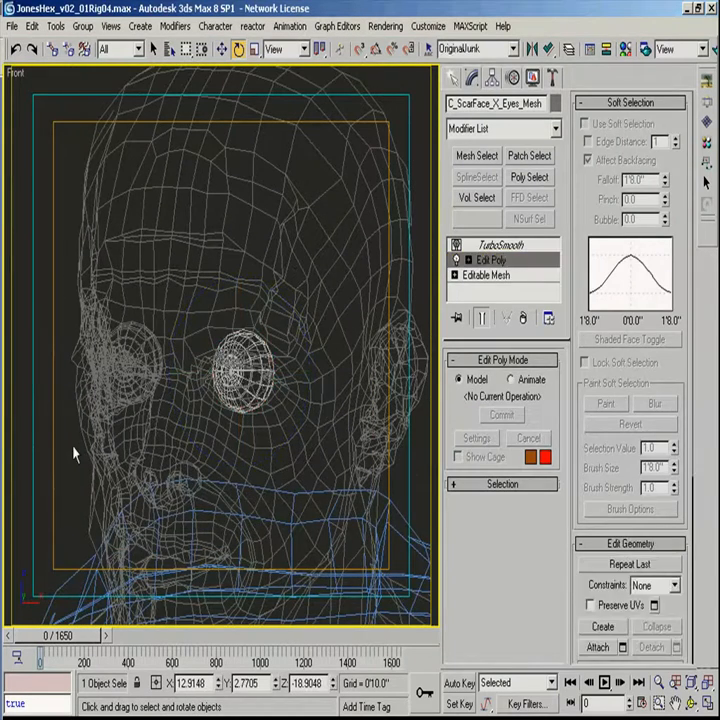
{"action": "left_click", "coordinate": [135, 386]}
{"action": "key", "text": "F3"}
{"action": "left_click", "coordinate": [135, 374]}
{"action": "key", "text": "F4"}
{"action": "key", "text": "F4"}
{"action": "scroll", "coordinate": [276, 421], "scroll_direction": "down", "scroll_amount": 6}
Step: Select the forearm bandage mesh and add an Edit Poly modifier directly above Skin
{"action": "left_click", "coordinate": [298, 422]}
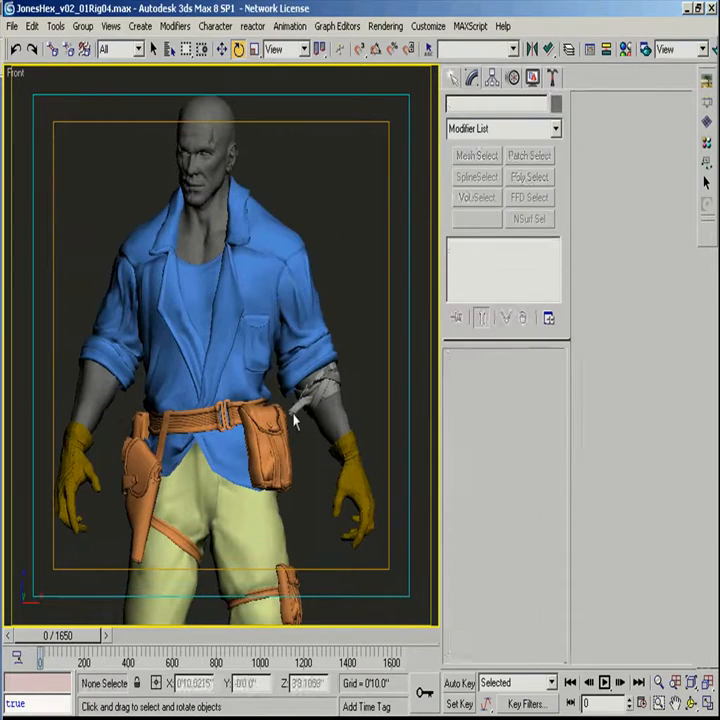
{"action": "left_click", "coordinate": [298, 422]}
{"action": "left_click", "coordinate": [484, 259]}
{"action": "left_click", "coordinate": [556, 130]}
{"action": "scroll", "coordinate": [530, 198], "scroll_direction": "up", "scroll_amount": 3}
{"action": "left_click", "coordinate": [514, 190]}
{"action": "scroll", "coordinate": [278, 381], "scroll_direction": "up", "scroll_amount": 5}
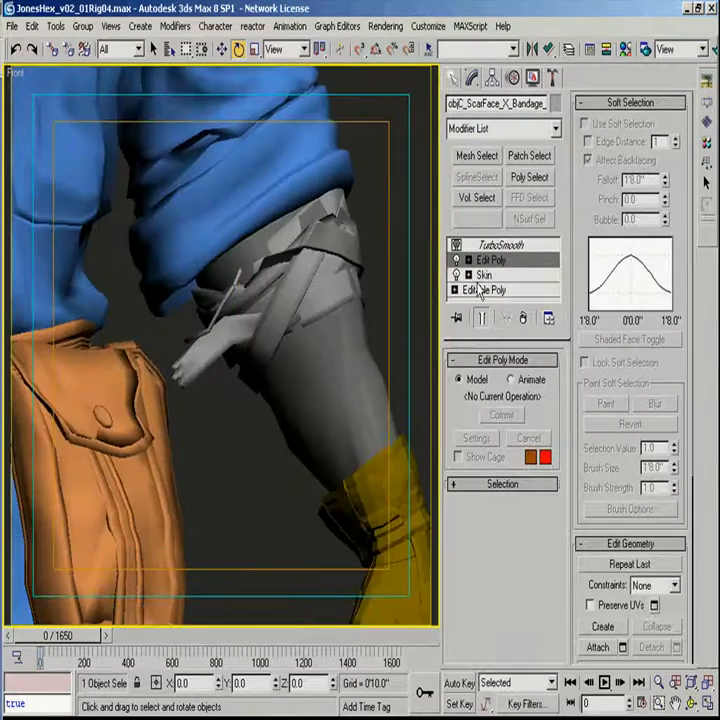
Step: Select the polygons at the loose end of the wide bandage strip
{"action": "key", "text": "F3"}
{"action": "key", "text": "4"}
{"action": "key", "text": "ctrl+a"}
{"action": "left_click", "coordinate": [233, 391]}
{"action": "left_click", "coordinate": [227, 470]}
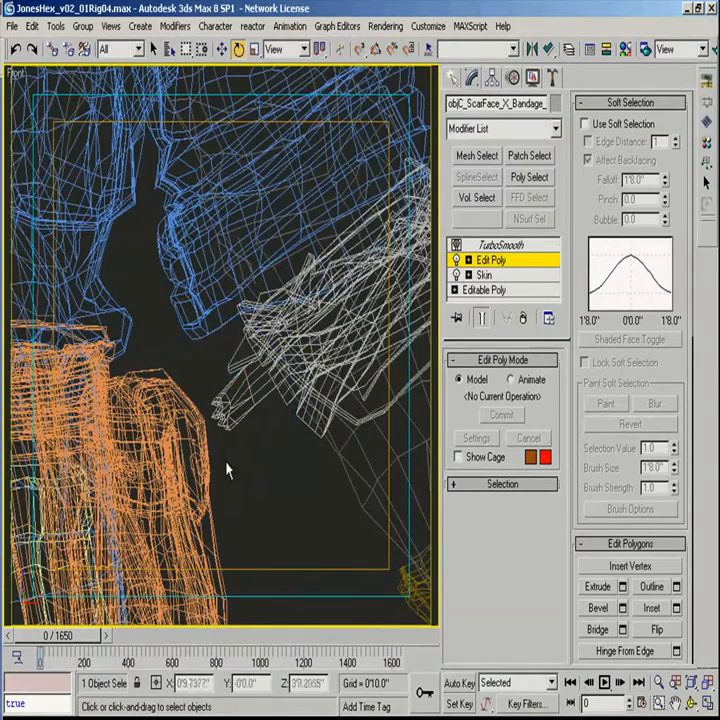
{"action": "left_click_drag", "start_coordinate": [211, 390], "coordinate": [236, 453]}
Step: Move the selected strip end down and toward the forearm using the Screen coordinate system
{"action": "key", "text": "e"}
{"action": "key", "text": "F3"}
{"action": "mouse_move", "coordinate": [236, 453]}
{"action": "middle_mouse_down", "text": "alt"}
{"action": "mouse_move", "coordinate": [273, 408]}
{"action": "mouse_move", "coordinate": [244, 397]}
{"action": "mouse_move", "coordinate": [265, 378]}
{"action": "mouse_move", "coordinate": [265, 384]}
{"action": "middle_mouse_up", "text": "alt"}
{"action": "right_click", "coordinate": [265, 384]}
{"action": "left_click", "coordinate": [284, 334]}
{"action": "middle_click_drag", "start_coordinate": [317, 380], "coordinate": [267, 350], "text": "alt"}
{"action": "key", "text": "w"}
{"action": "right_click", "coordinate": [247, 378]}
{"action": "left_click", "coordinate": [282, 333]}
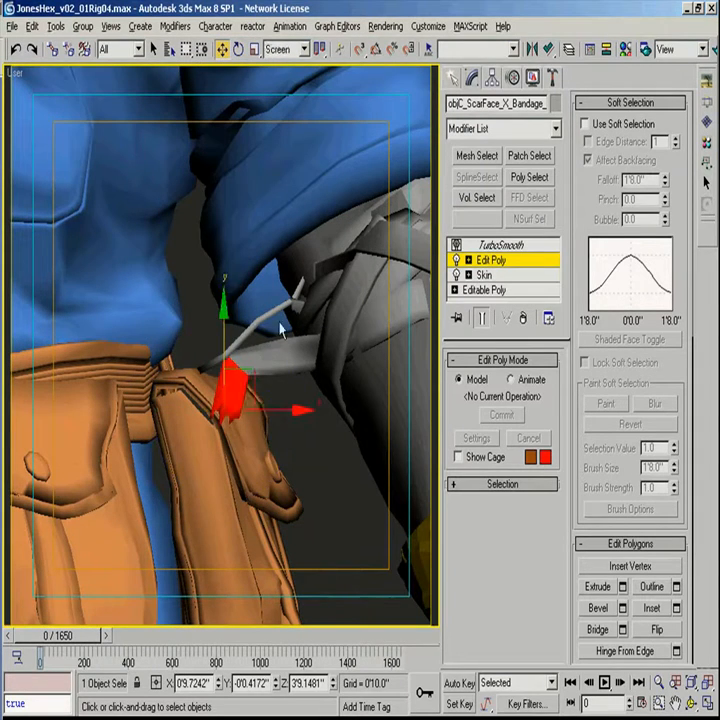
{"action": "left_click_drag", "start_coordinate": [245, 395], "coordinate": [276, 416]}
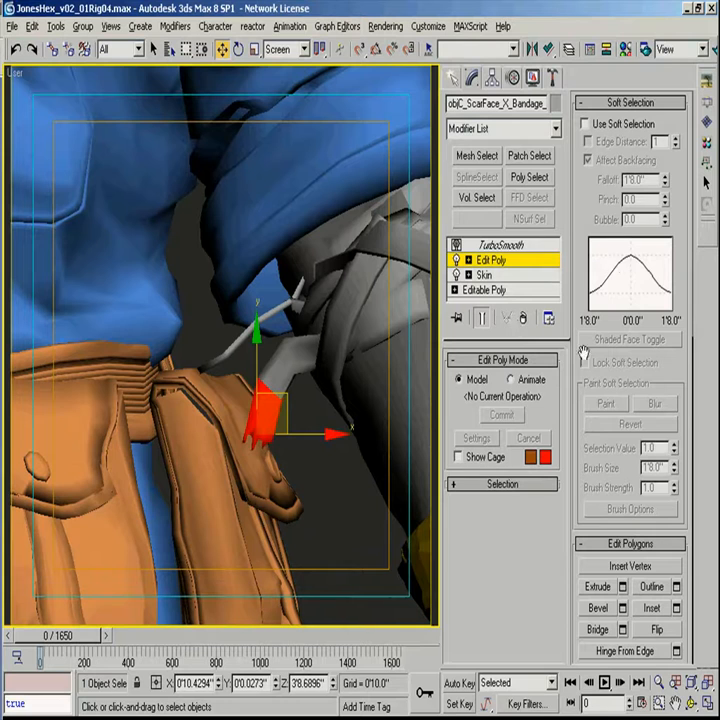
Step: Extend the selection up the wide loose bandage strip, and rotate and shift it so it hangs down beside the forearm
{"action": "left_click", "coordinate": [495, 486]}
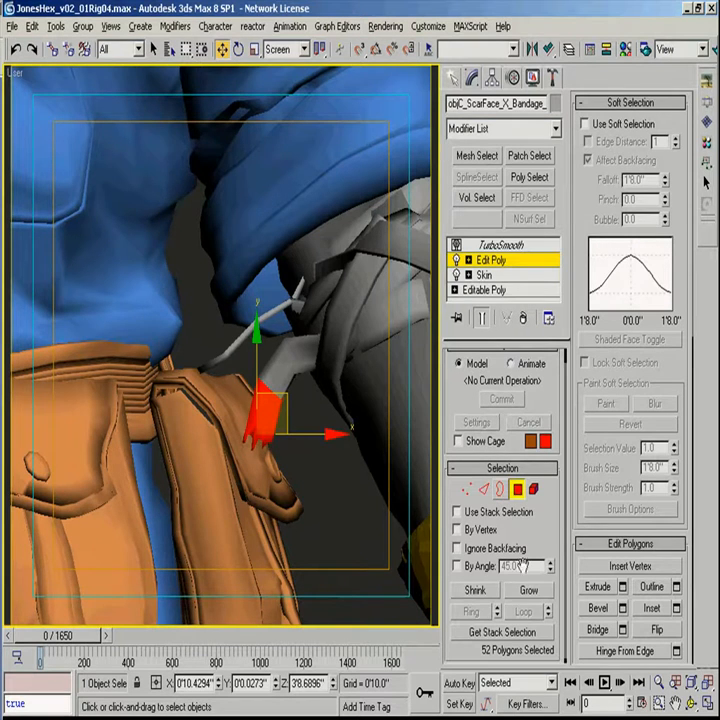
{"action": "middle_click_drag", "start_coordinate": [281, 482], "coordinate": [241, 431], "text": "alt"}
{"action": "key", "text": "e"}
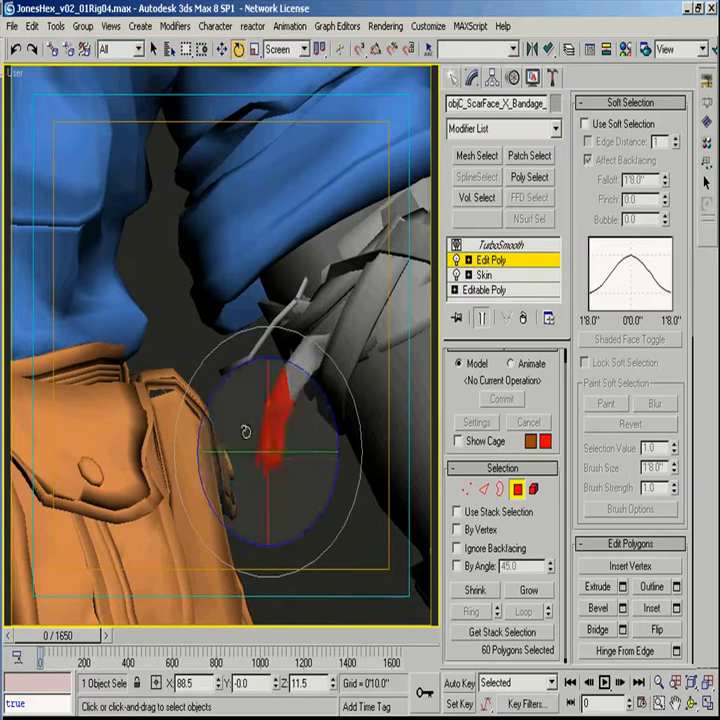
{"action": "key", "text": "w"}
{"action": "left_click_drag", "start_coordinate": [297, 431], "coordinate": [317, 452]}
{"action": "middle_click_drag", "start_coordinate": [317, 452], "coordinate": [358, 452], "text": "alt"}
{"action": "key", "text": "e"}
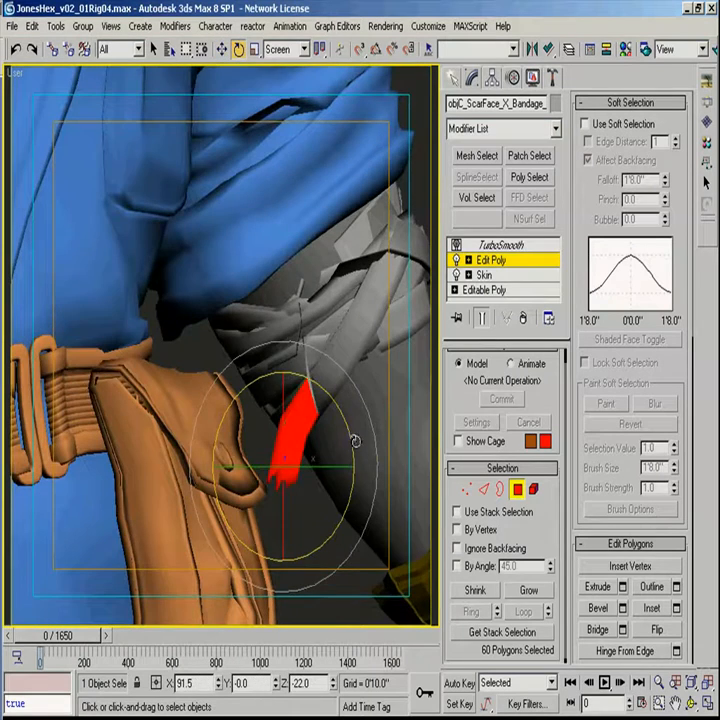
{"action": "left_click_drag", "start_coordinate": [354, 437], "coordinate": [329, 402]}
{"action": "key", "text": "w"}
{"action": "middle_click_drag", "start_coordinate": [329, 402], "coordinate": [305, 450], "text": "alt"}
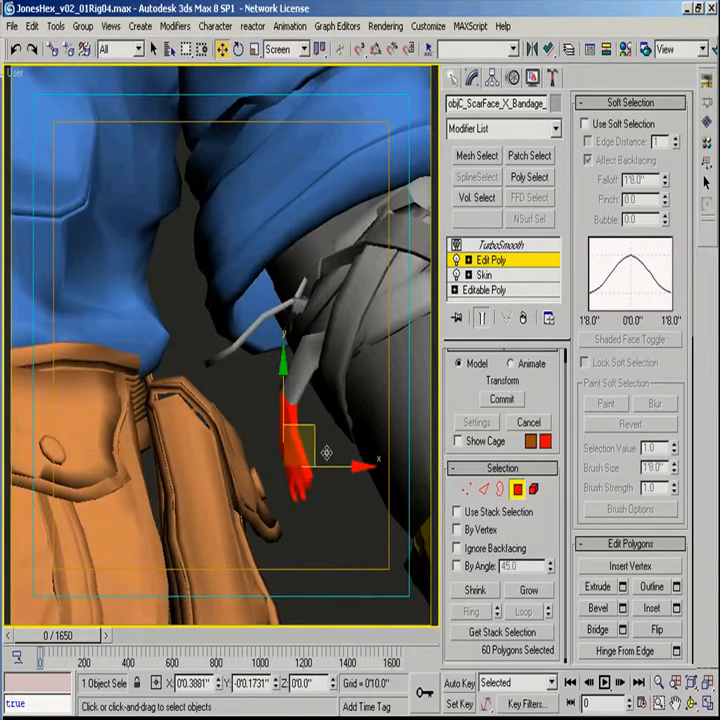
Step: Shrink the selection toward the wide strip's frayed tip and adjust the tip's angle and position
{"action": "left_click", "coordinate": [462, 591]}
{"action": "key", "text": "e"}
{"action": "key", "text": "w"}
{"action": "middle_click_drag", "start_coordinate": [291, 463], "coordinate": [281, 320], "text": "alt"}
Step: Select the tip polygons of the upper loose bandage strip, rotate them, and grow the selection along the strip
{"action": "key", "text": "e"}
{"action": "key", "text": "ctrl+Page_Down"}
{"action": "left_click_drag", "start_coordinate": [341, 233], "coordinate": [218, 355], "text": "alt"}
{"action": "middle_click_drag", "start_coordinate": [218, 355], "coordinate": [207, 345], "text": "alt"}
{"action": "left_click_drag", "start_coordinate": [207, 340], "coordinate": [207, 310]}
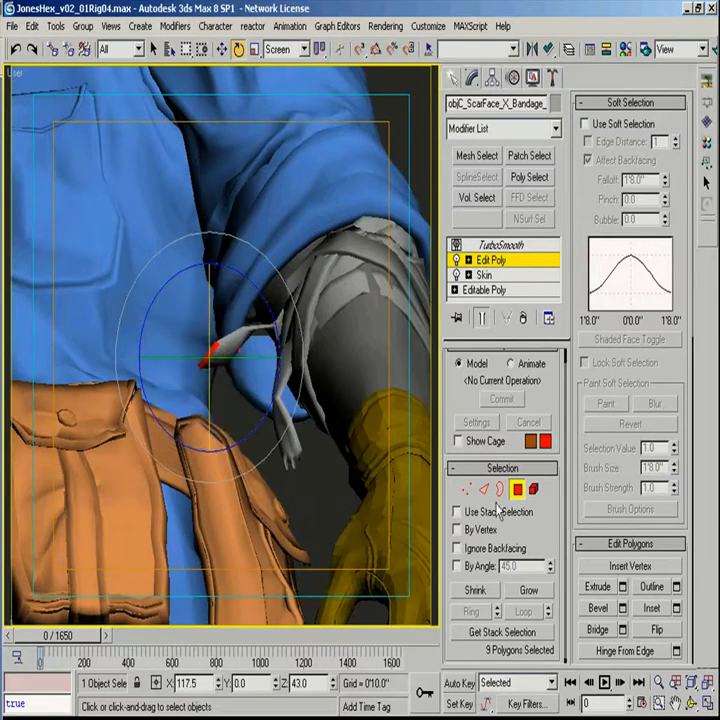
{"action": "left_click", "coordinate": [528, 590]}
{"action": "middle_click_drag", "start_coordinate": [330, 380], "coordinate": [233, 346], "text": "alt"}
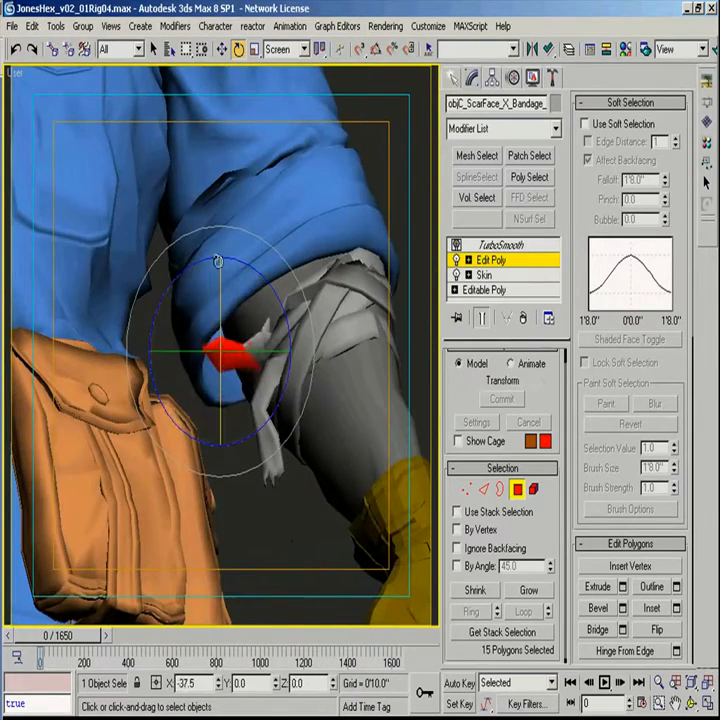
Step: Remove the unwanted polygons from the selection and rotate the remaining end polygons of the upper bandage strip
{"action": "scroll", "coordinate": [240, 340], "scroll_direction": "up", "scroll_amount": 5}
{"action": "middle_click_drag", "start_coordinate": [262, 350], "coordinate": [382, 294], "text": "alt"}
{"action": "left_click_drag", "start_coordinate": [382, 292], "coordinate": [286, 380], "text": "alt"}
{"action": "middle_click_drag", "start_coordinate": [286, 380], "coordinate": [193, 402], "text": "alt"}
{"action": "left_click_drag", "start_coordinate": [192, 402], "coordinate": [206, 368]}
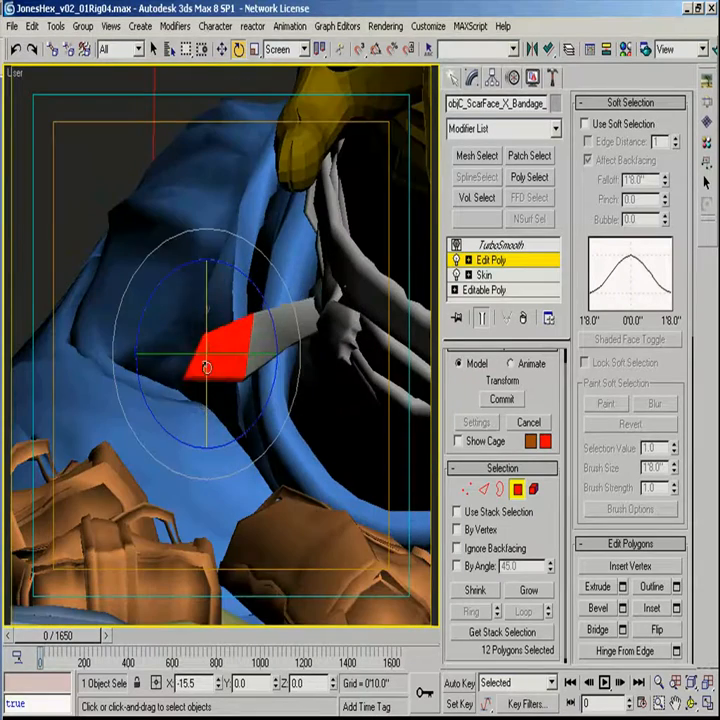
{"action": "left_click_drag", "start_coordinate": [207, 226], "coordinate": [207, 222]}
{"action": "left_click_drag", "start_coordinate": [259, 408], "coordinate": [281, 254]}
Step: Try moving and rotating the upper strip's selected end, and undo these changes
{"action": "key", "text": "w"}
{"action": "middle_click_drag", "start_coordinate": [281, 252], "coordinate": [265, 334], "text": "alt"}
{"action": "left_click_drag", "start_coordinate": [237, 350], "coordinate": [240, 432]}
{"action": "middle_click_drag", "start_coordinate": [240, 432], "coordinate": [286, 366], "text": "alt"}
{"action": "key", "text": "ctrl+z"}
{"action": "key", "text": "e"}
{"action": "left_click_drag", "start_coordinate": [225, 400], "coordinate": [219, 352]}
{"action": "key", "text": "ctrl+z"}
{"action": "key", "text": "ctrl+z"}
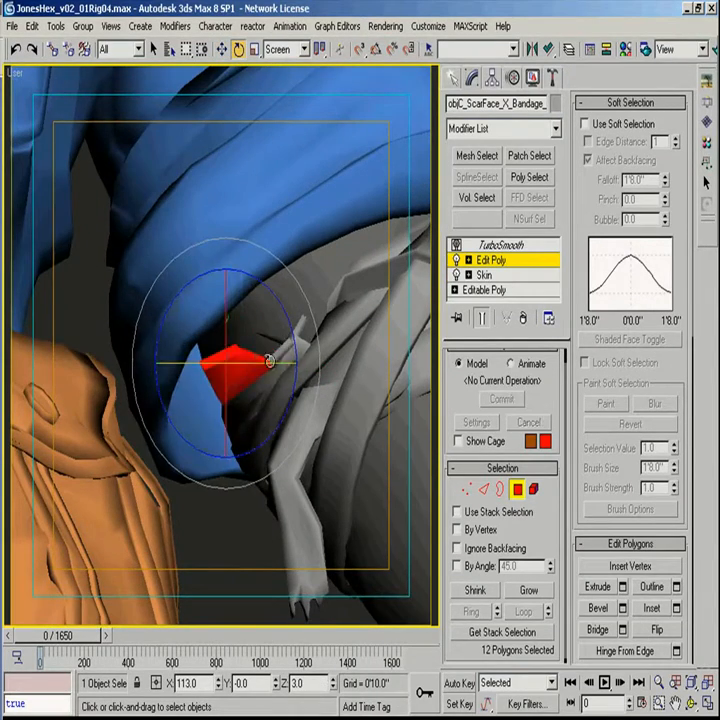
Step: Rotate the upper strip's end polygons to fold them downward, and check their placement against the forearm
{"action": "left_click_drag", "start_coordinate": [291, 329], "coordinate": [140, 585]}
{"action": "key", "text": "w"}
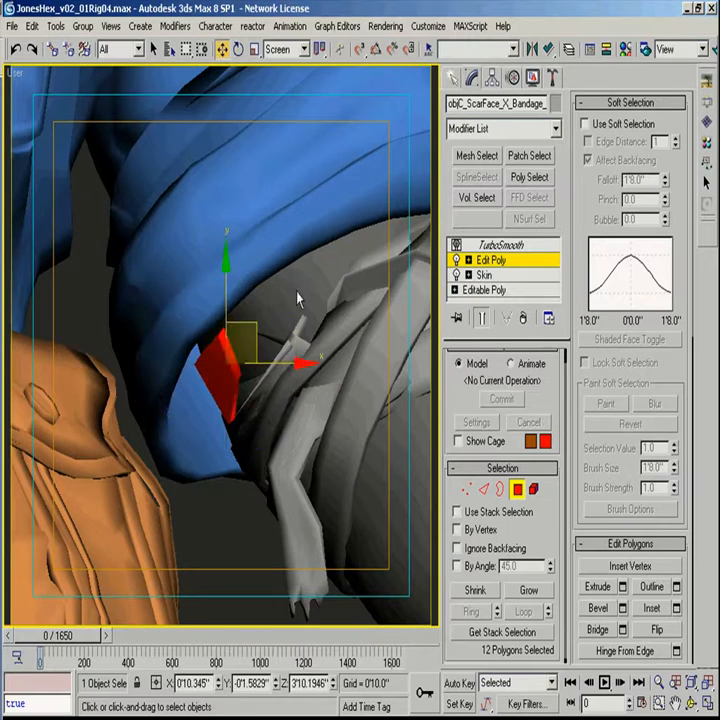
{"action": "middle_click_drag", "start_coordinate": [280, 320], "coordinate": [272, 328], "text": "alt"}
{"action": "left_click_drag", "start_coordinate": [272, 328], "coordinate": [260, 348]}
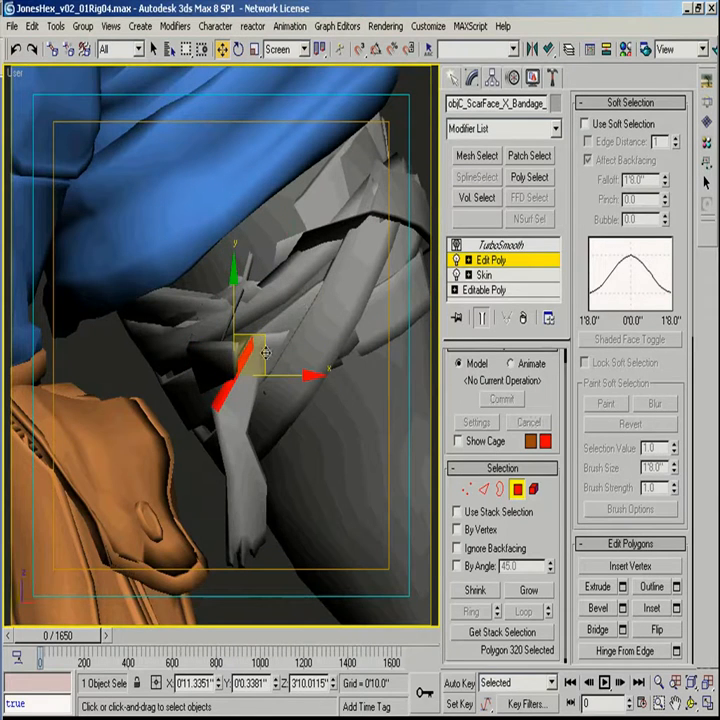
{"action": "middle_click_drag", "start_coordinate": [261, 349], "coordinate": [265, 349], "text": "alt"}
{"action": "left_click_drag", "start_coordinate": [265, 349], "coordinate": [255, 350]}
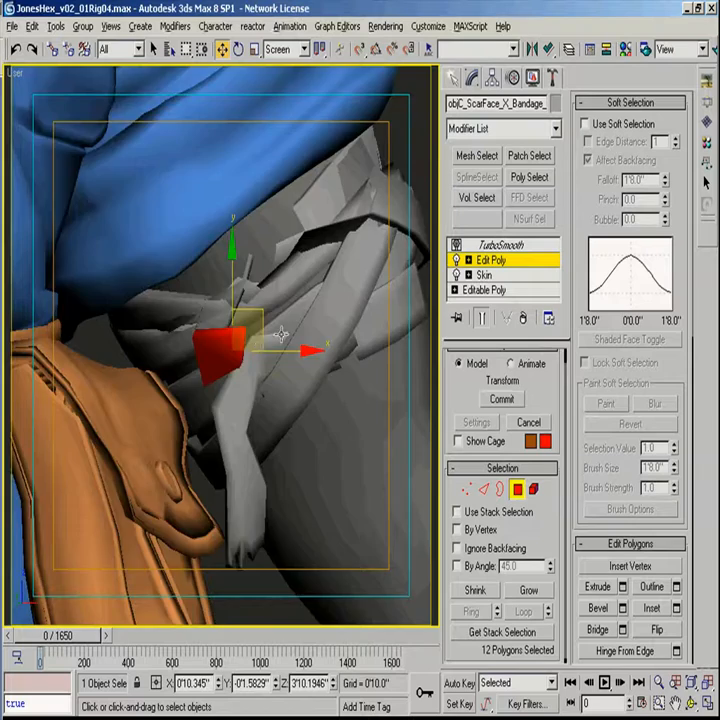
Step: Move the upper strip's selected end up toward the rolled sleeve cuff at the top of the forearm
{"action": "middle_click_drag", "start_coordinate": [280, 335], "coordinate": [258, 341], "text": "alt"}
{"action": "left_click_drag", "start_coordinate": [261, 328], "coordinate": [276, 273]}
{"action": "middle_click_drag", "start_coordinate": [276, 273], "coordinate": [306, 316], "text": "alt"}
{"action": "key", "text": "e"}
{"action": "key", "text": "w"}
{"action": "left_click_drag", "start_coordinate": [306, 316], "coordinate": [326, 285]}
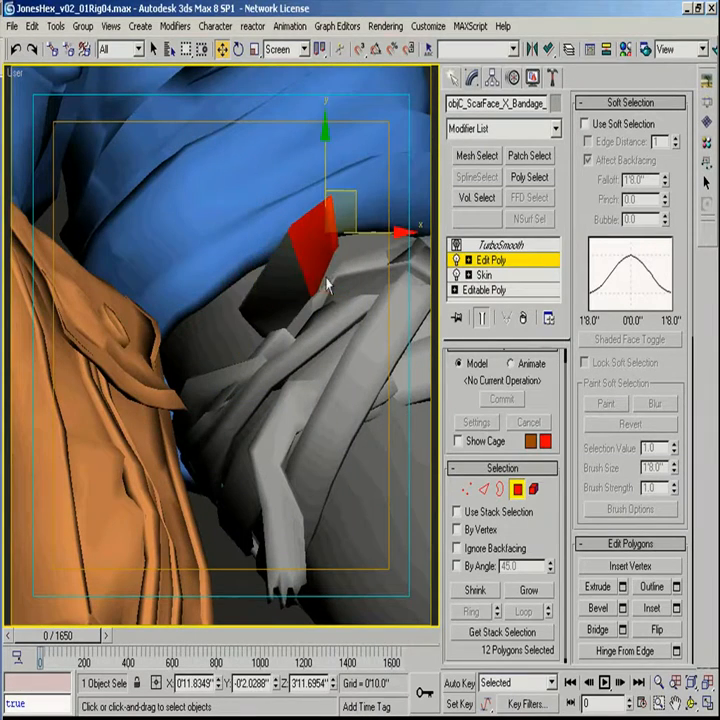
{"action": "left_click", "coordinate": [530, 591]}
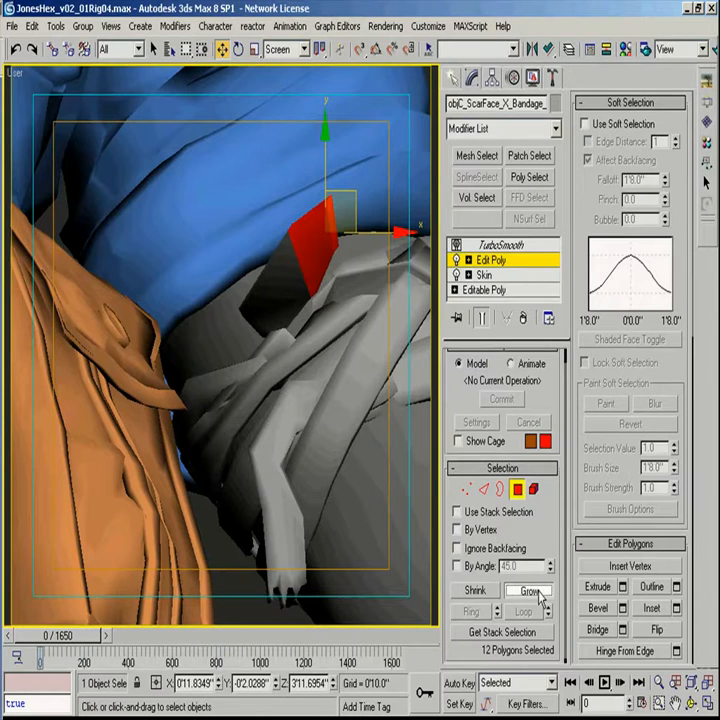
Step: Return to the Camera01 view, clear the selection, and save the scene as an incremented copy of JonesHex_v02_01Rig04.max
{"action": "key", "text": "c"}
{"action": "left_click", "coordinate": [312, 234]}
{"action": "left_click", "coordinate": [337, 495]}
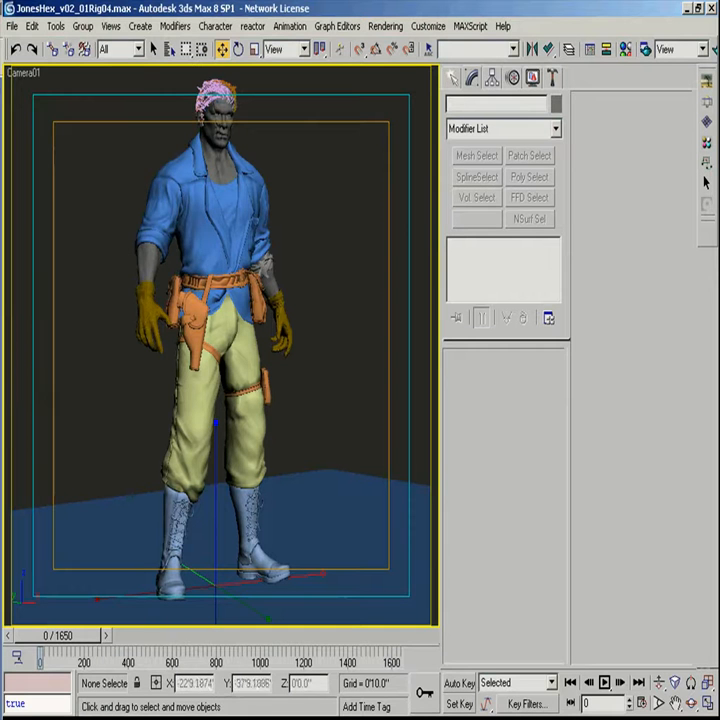
{"action": "left_click", "coordinate": [12, 26]}
{"action": "left_click", "coordinate": [35, 133]}
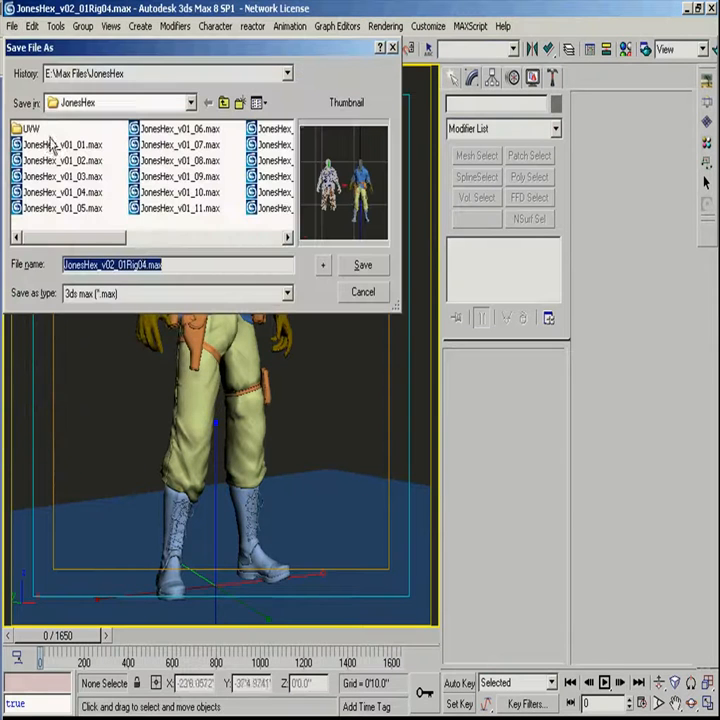
{"action": "left_click", "coordinate": [322, 266]}
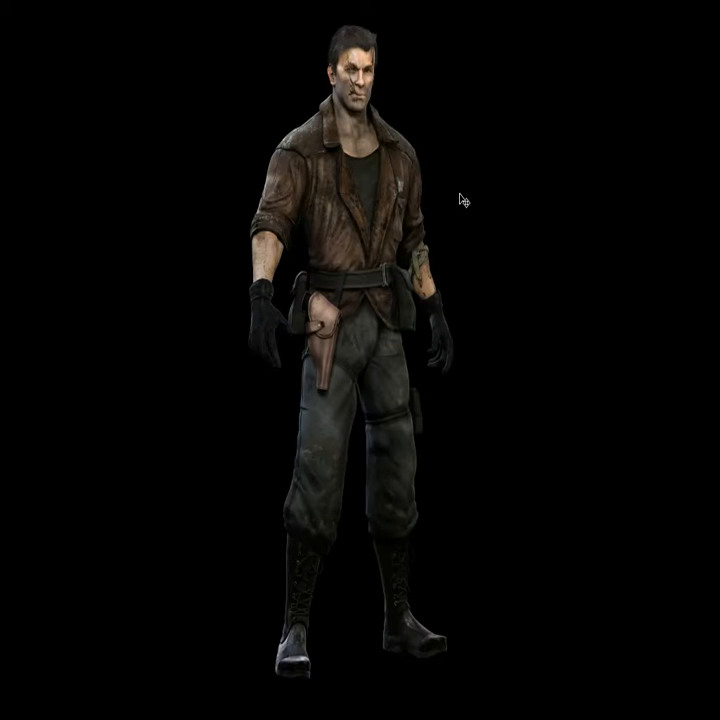
Step: In Photoshop, load the render's Alpha 1 channel as a selection and copy the character from Background onto a new layer
{"action": "left_click_drag", "start_coordinate": [660, 715], "coordinate": [592, 223]}
{"action": "left_click", "coordinate": [612, 236]}
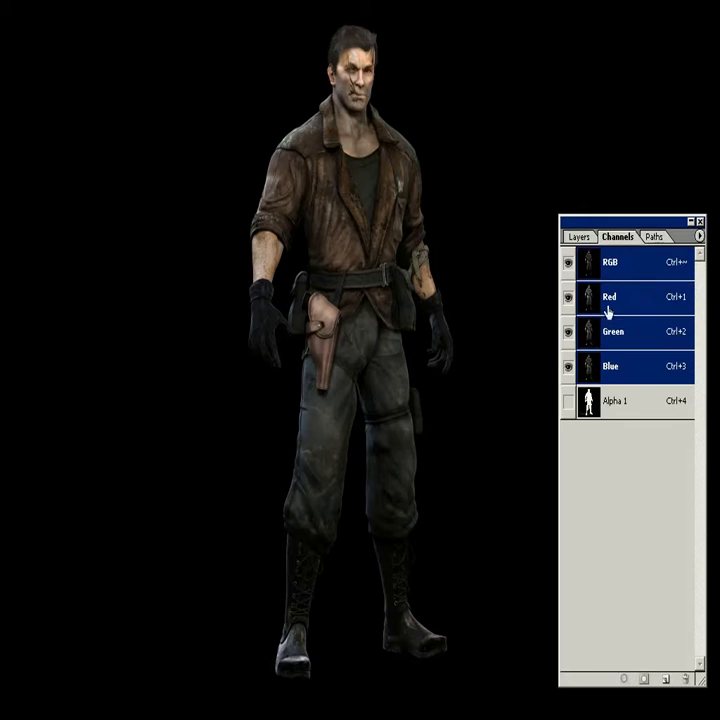
{"action": "left_click", "coordinate": [590, 405], "text": "ctrl"}
{"action": "left_click", "coordinate": [578, 237]}
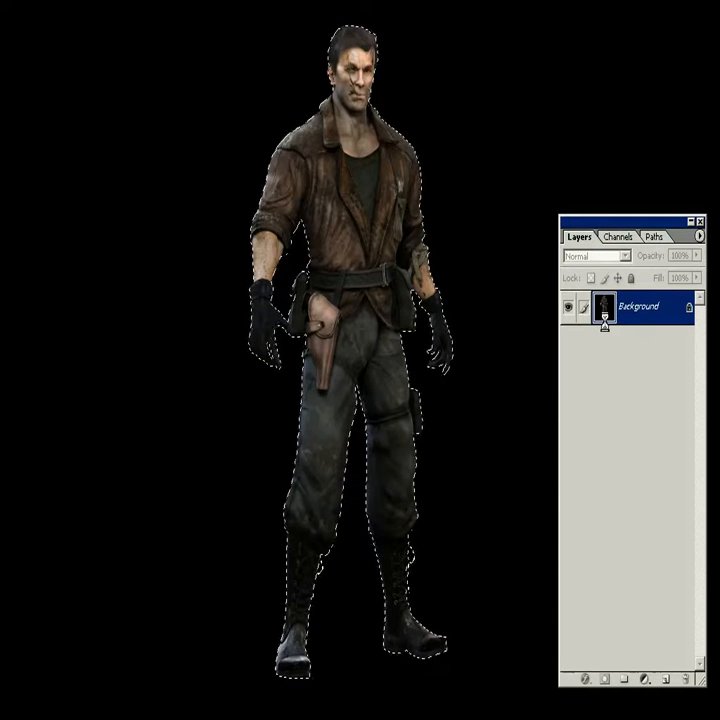
{"action": "key", "text": "ctrl+j"}
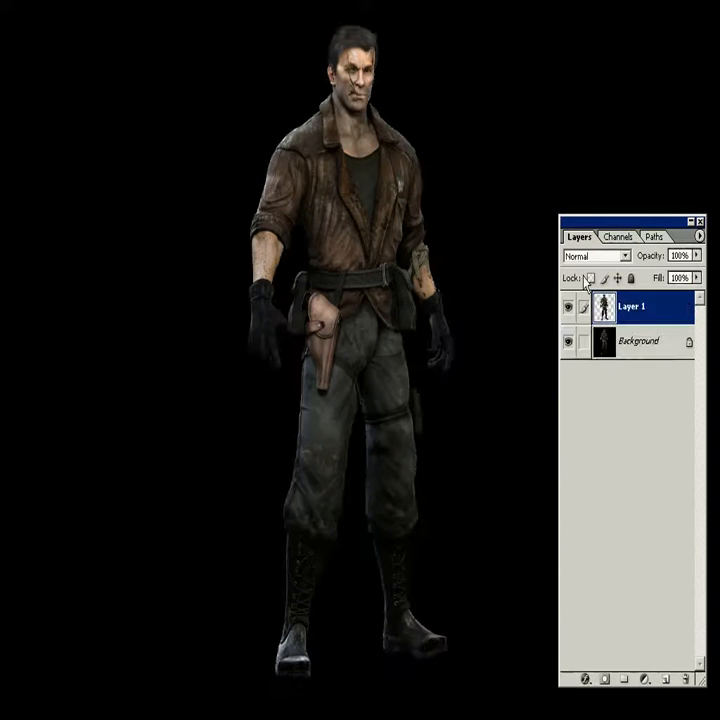
Step: Duplicate Layer 1 and sharpen the copy with Unsharp Mask at Amount 90%, Radius 1.0 pixels and Threshold 0
{"action": "left_click_drag", "start_coordinate": [177, 8], "coordinate": [520, 414]}
{"action": "left_click_drag", "start_coordinate": [606, 328], "coordinate": [665, 679]}
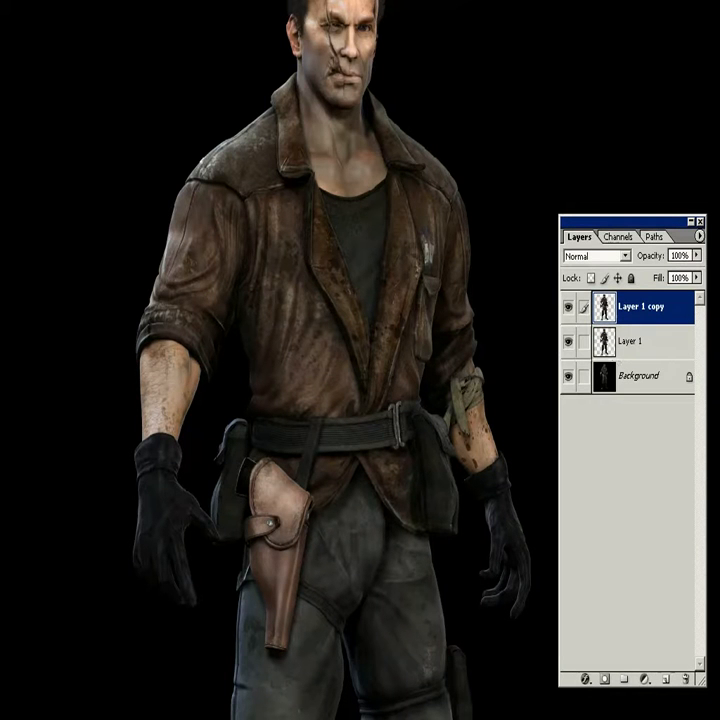
{"action": "left_click", "coordinate": [68, 1]}
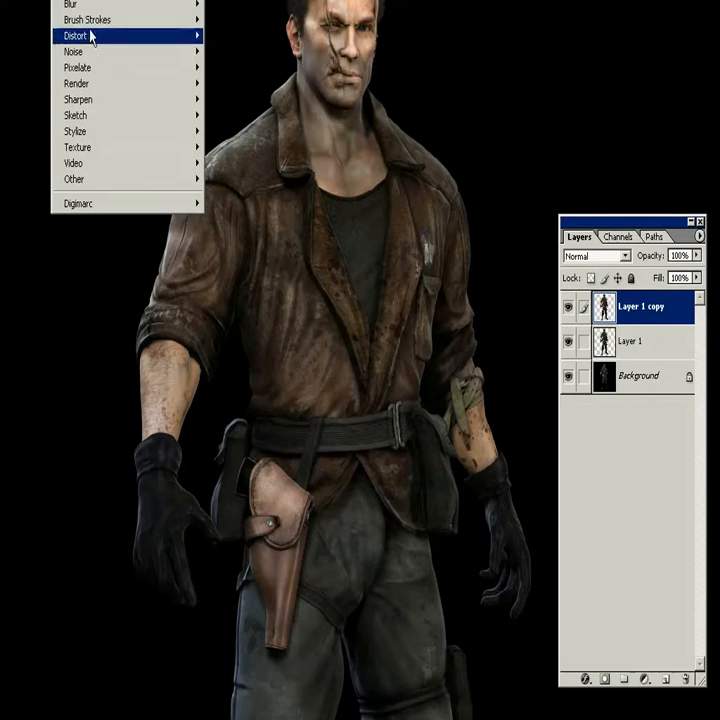
{"action": "mouse_move", "coordinate": [94, 89]}
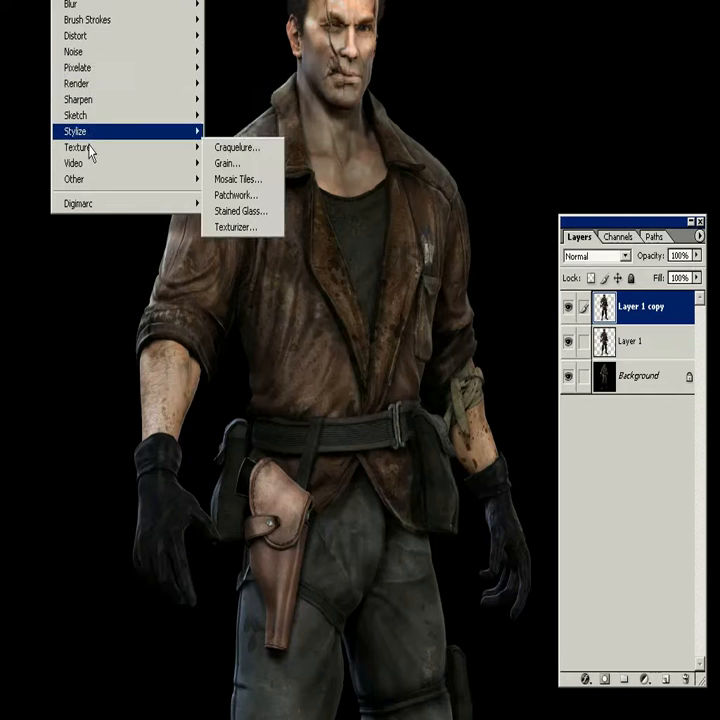
{"action": "left_click", "coordinate": [240, 150]}
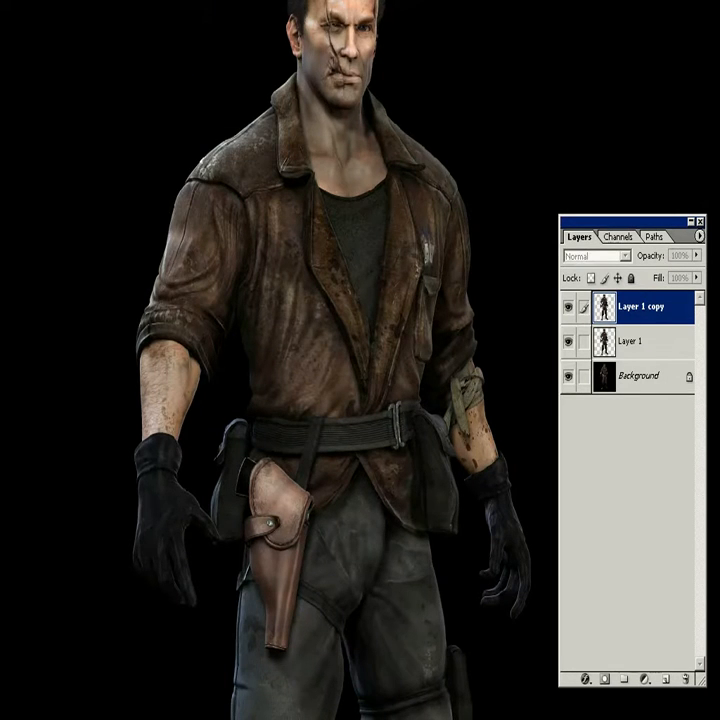
{"action": "left_click_drag", "start_coordinate": [313, 109], "coordinate": [292, 126]}
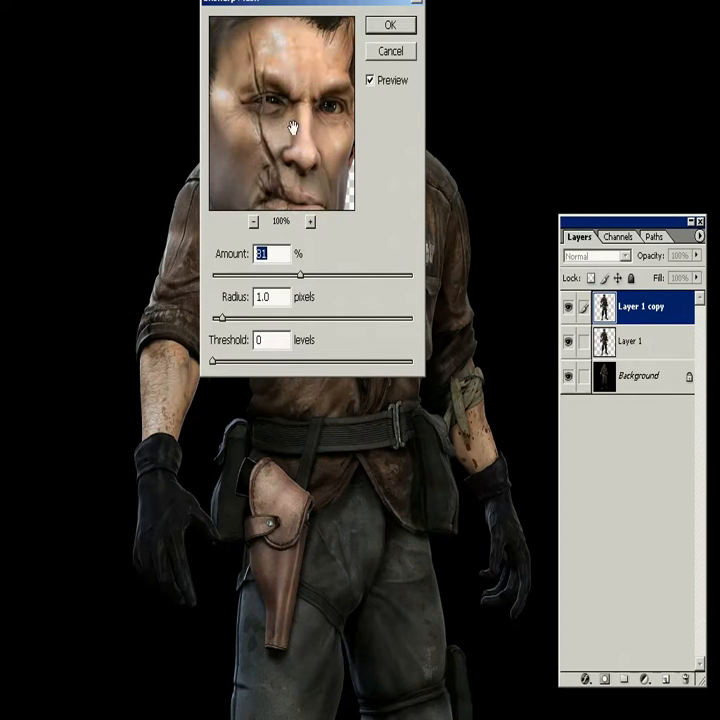
{"action": "left_click_drag", "start_coordinate": [301, 276], "coordinate": [311, 277]}
{"action": "left_click_drag", "start_coordinate": [296, 100], "coordinate": [306, 122]}
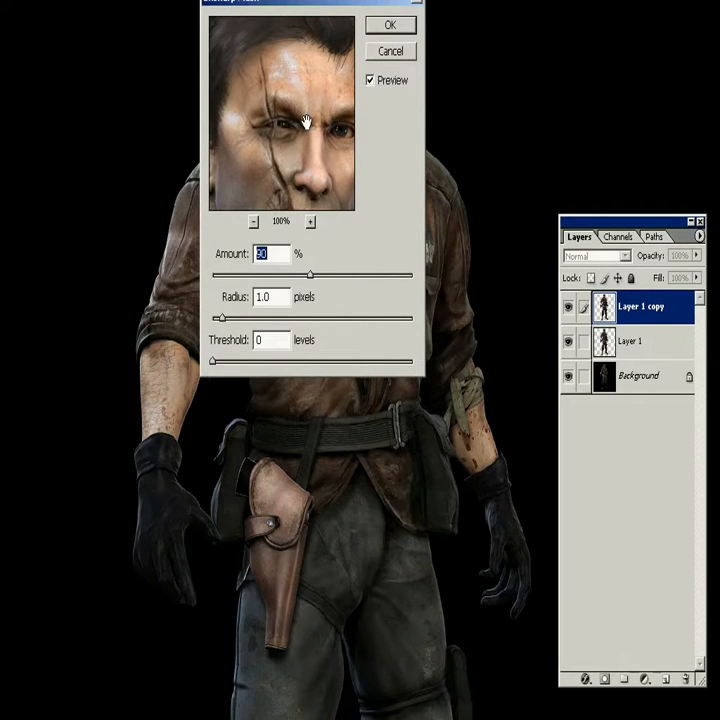
{"action": "left_click", "coordinate": [388, 27]}
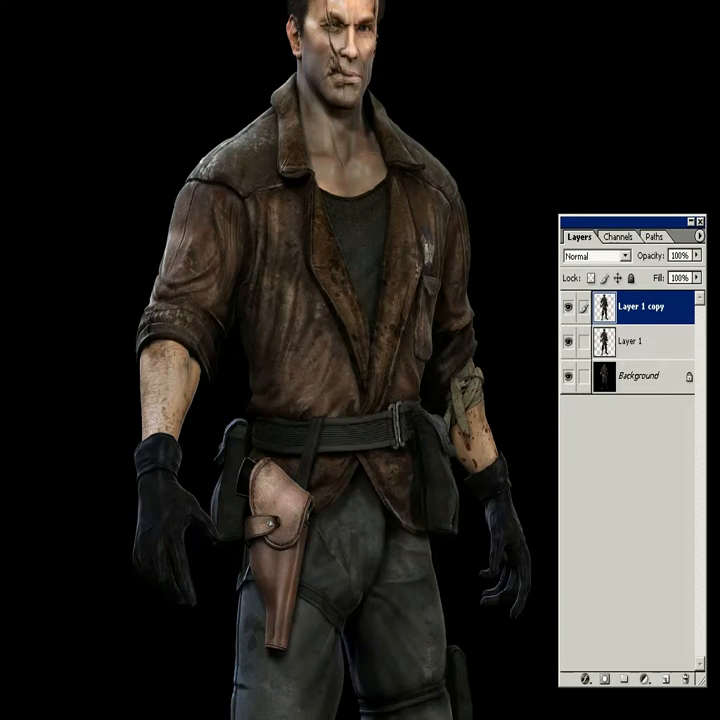
Step: Compare the face with the sharpened Layer 1 copy hidden and shown, and set that layer's opacity to 80%
{"action": "left_click", "coordinate": [380, 240]}
{"action": "left_click", "coordinate": [380, 240]}
{"action": "left_click_drag", "start_coordinate": [338, 185], "coordinate": [337, 253]}
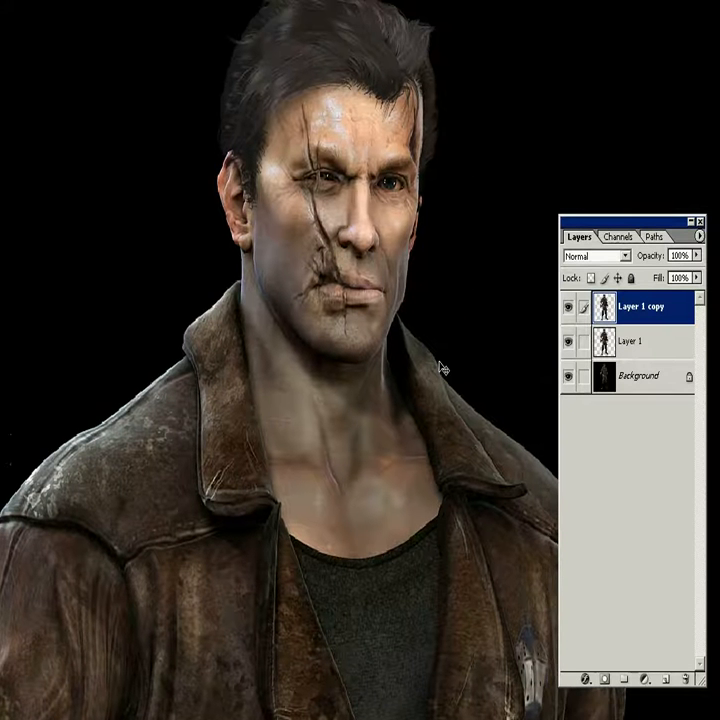
{"action": "left_click", "coordinate": [568, 307]}
{"action": "left_click", "coordinate": [568, 307]}
{"action": "left_click", "coordinate": [568, 307]}
{"action": "left_click", "coordinate": [568, 307]}
Step: Add a Levels adjustment layer masked to the character with input levels 3, 0.83 and 230
{"action": "left_click", "coordinate": [644, 679]}
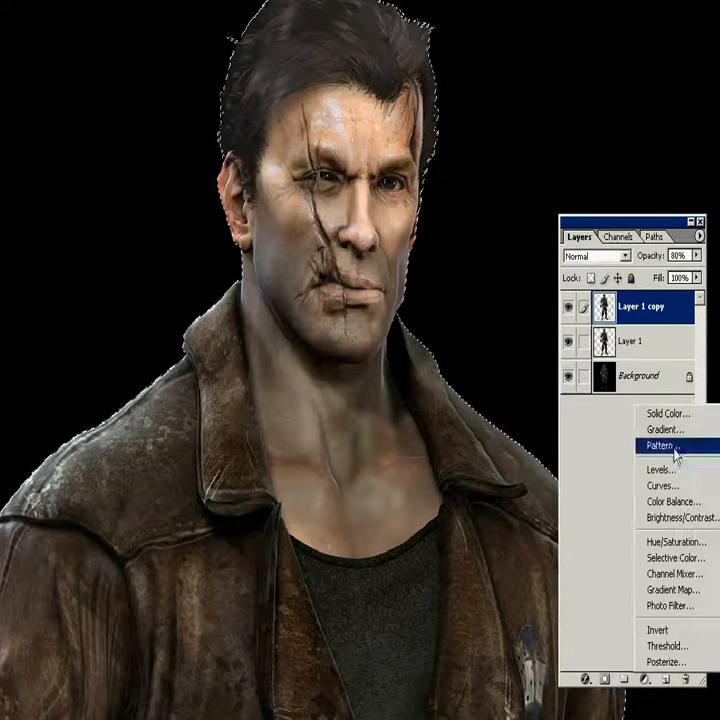
{"action": "left_click", "coordinate": [658, 469]}
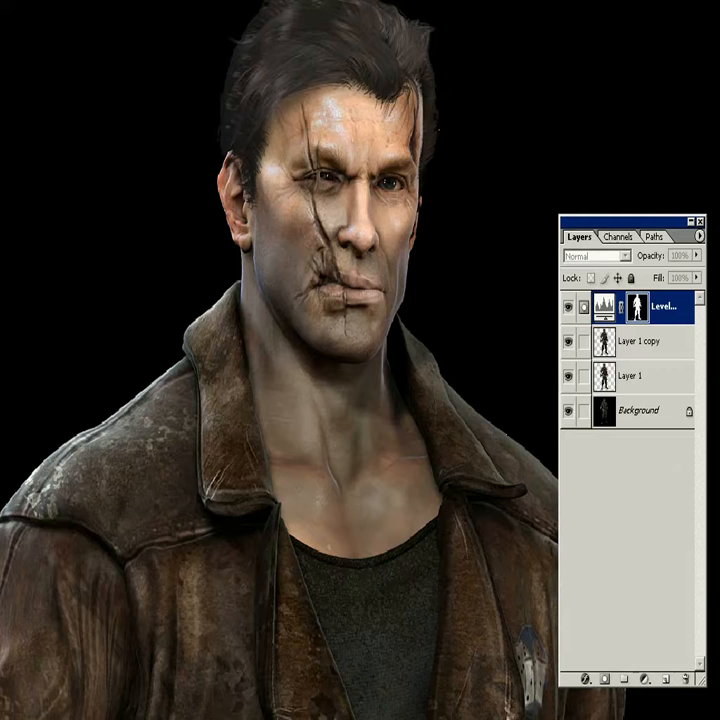
{"action": "left_click_drag", "start_coordinate": [333, 580], "coordinate": [342, 578]}
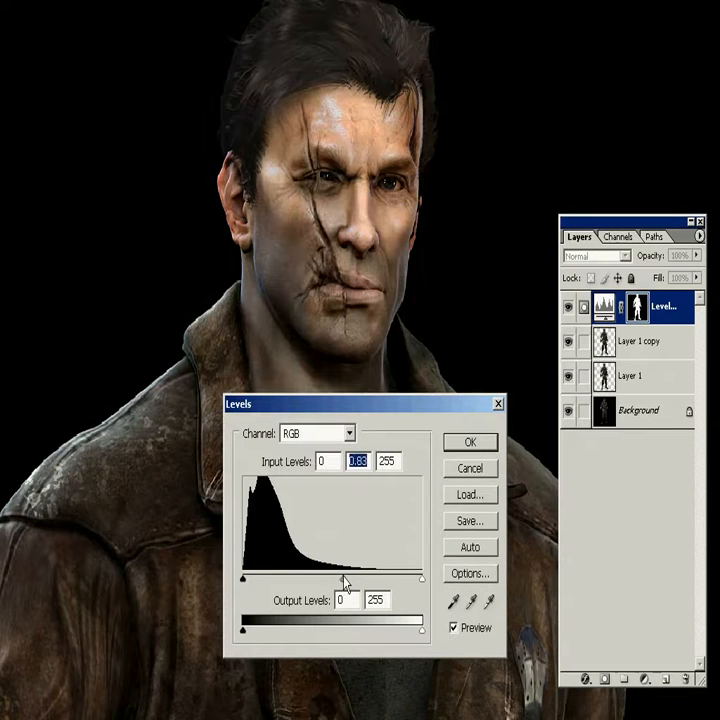
{"action": "left_click_drag", "start_coordinate": [421, 580], "coordinate": [404, 582]}
{"action": "left_click_drag", "start_coordinate": [244, 580], "coordinate": [248, 580]}
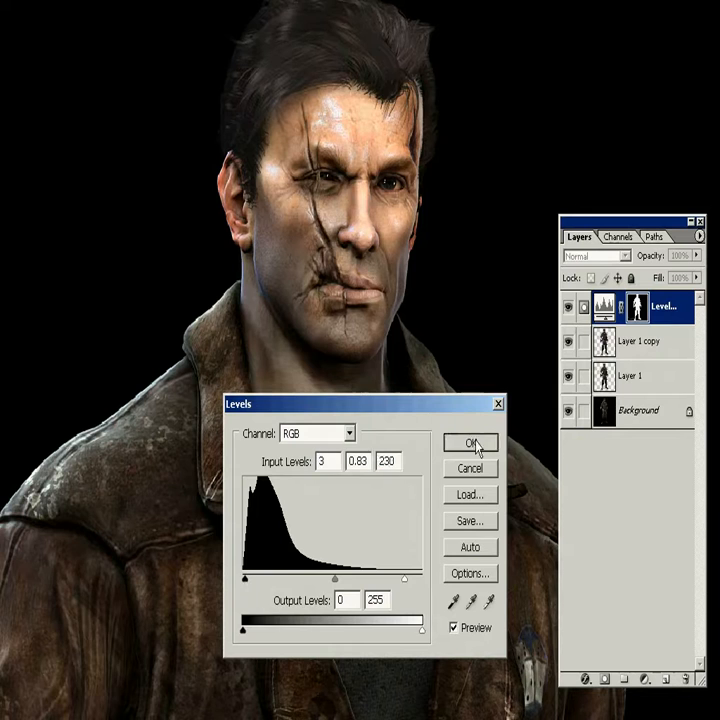
{"action": "left_click", "coordinate": [470, 441]}
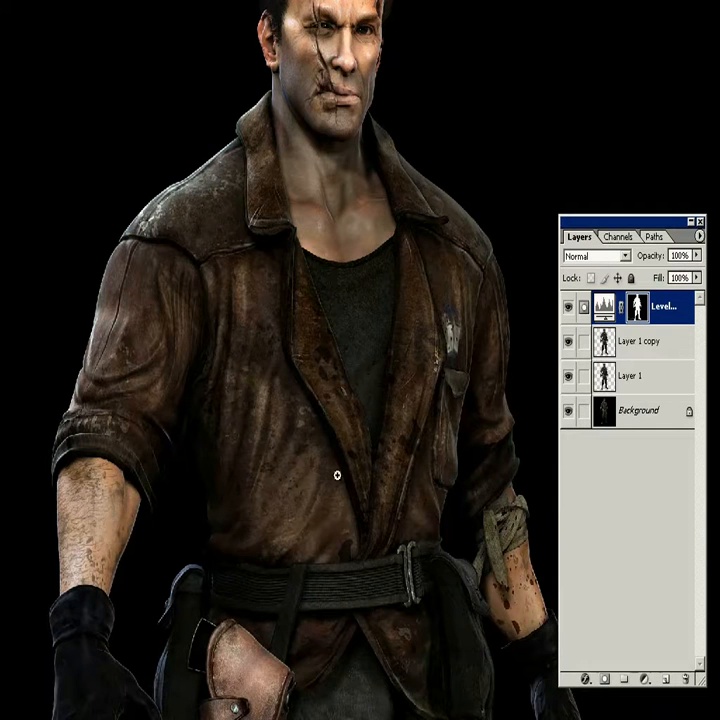
Step: Add a new empty layer directly above Background, beneath the character layers
{"action": "left_click_drag", "start_coordinate": [314, 178], "coordinate": [316, 230]}
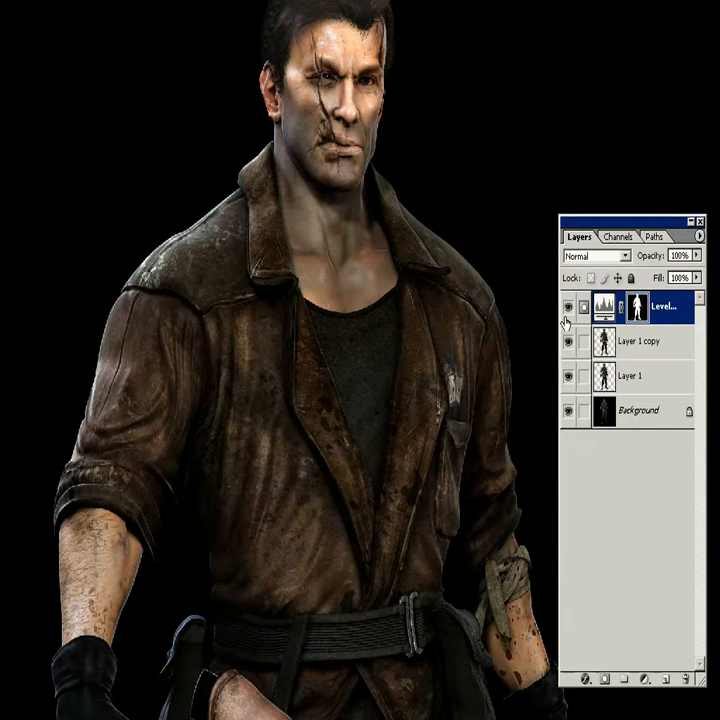
{"action": "left_click", "coordinate": [614, 412]}
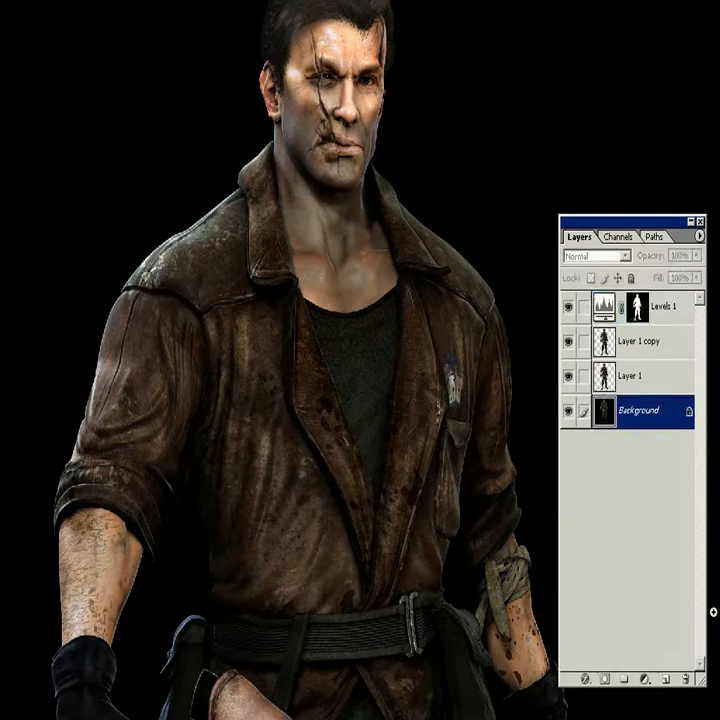
{"action": "left_click", "coordinate": [665, 680]}
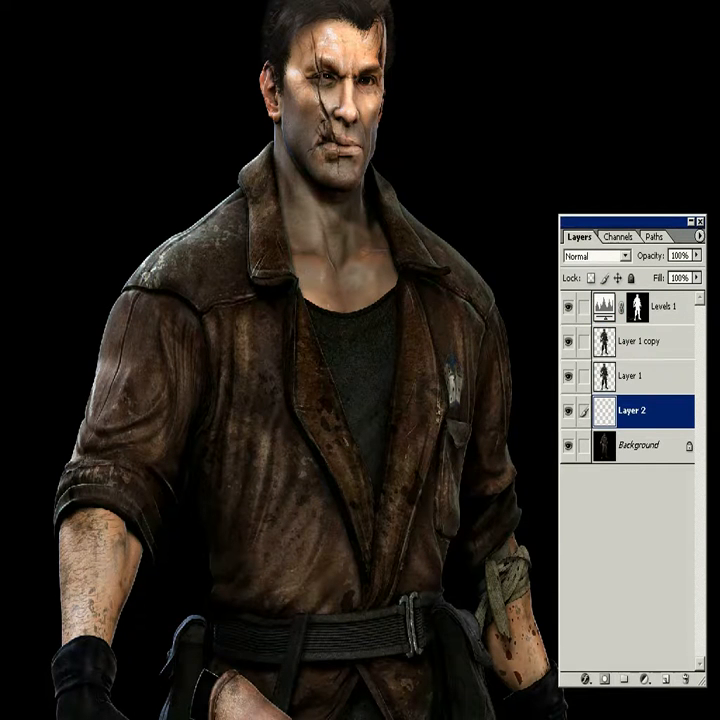
Step: Fill Layer 2 with white behind the character and merge Layer 1 copy down into Layer 1
{"action": "key", "text": "ctrl+BackSpace"}
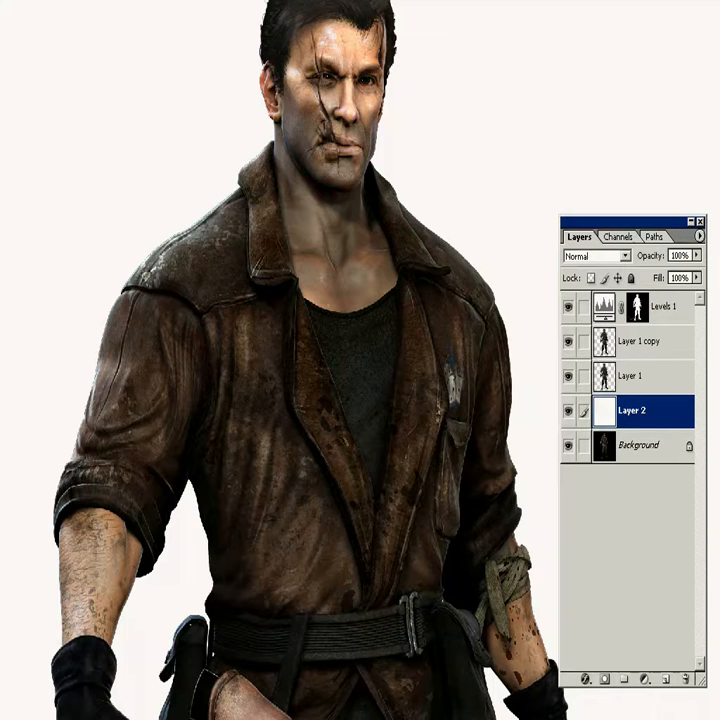
{"action": "left_click", "coordinate": [604, 343], "text": "ctrl"}
{"action": "key", "text": "ctrl+d"}
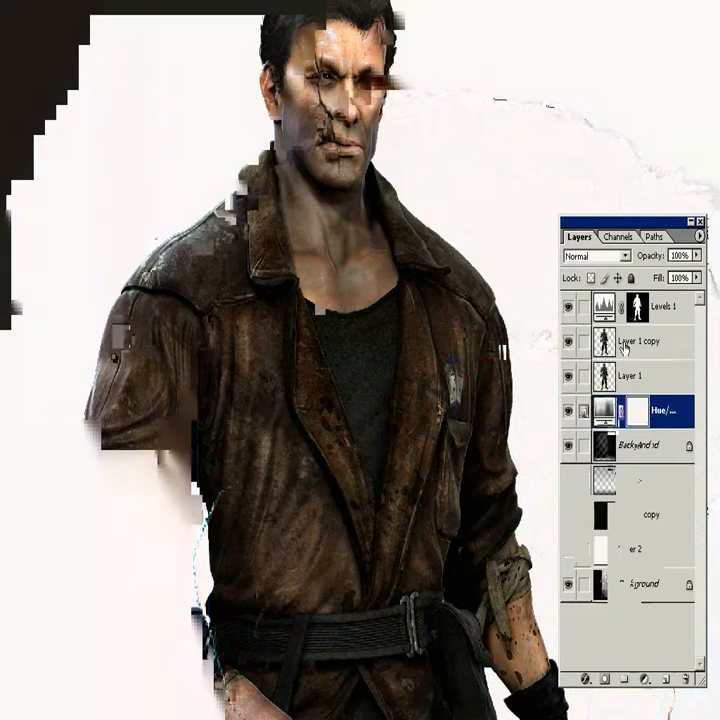
{"action": "left_click", "coordinate": [624, 349]}
{"action": "key", "text": "ctrl+e"}
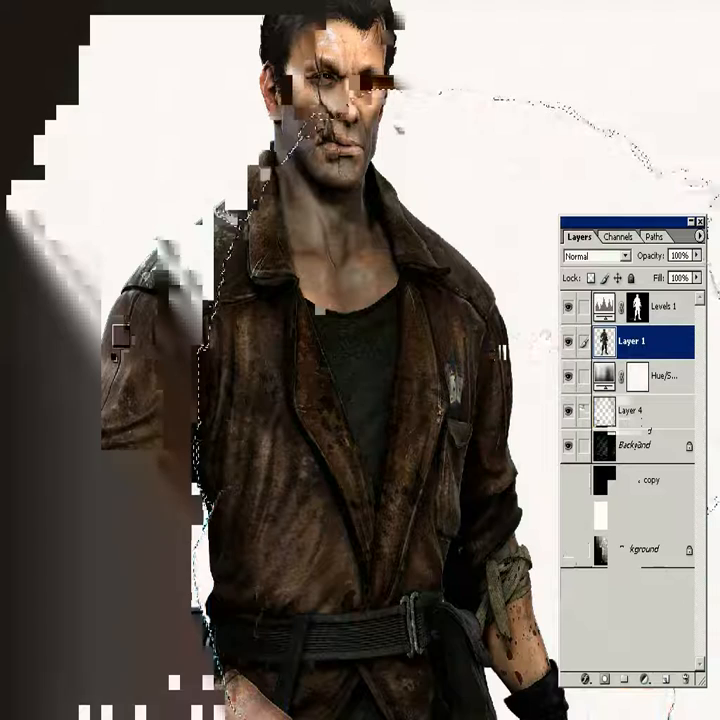
Step: Set up the Eraser with a smaller brush at the hair edge on Layer 1, and check the whole figure
{"action": "left_click", "coordinate": [40, 1]}
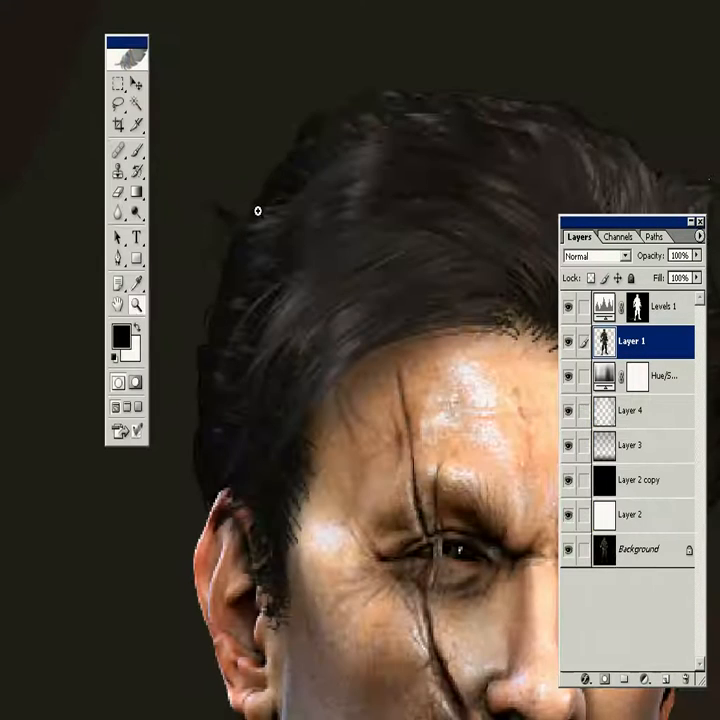
{"action": "key", "text": "e"}
{"action": "key", "text": "bracketleft"}
{"action": "key", "text": "bracketleft"}
{"action": "key", "text": "bracketleft"}
{"action": "key", "text": "bracketleft"}
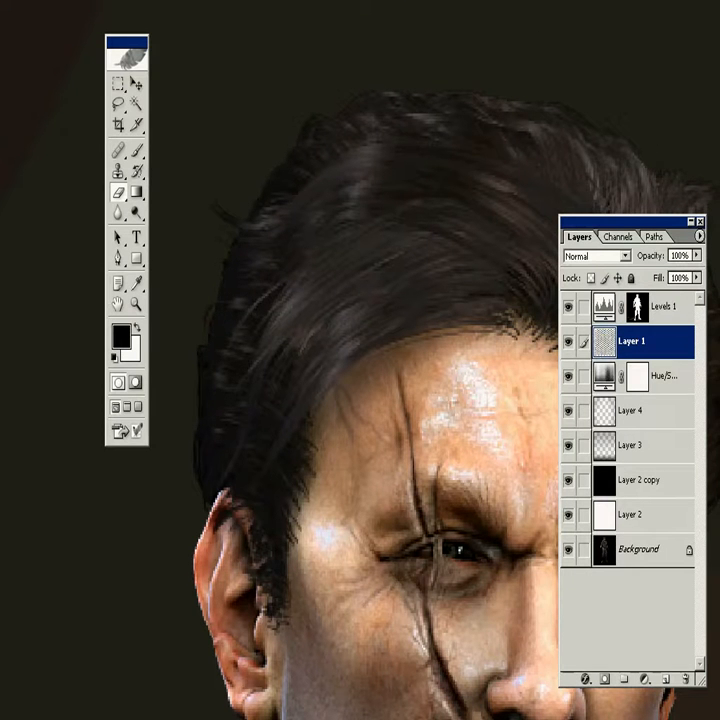
{"action": "key", "text": "z"}
{"action": "left_click", "coordinate": [360, 386], "text": "alt"}
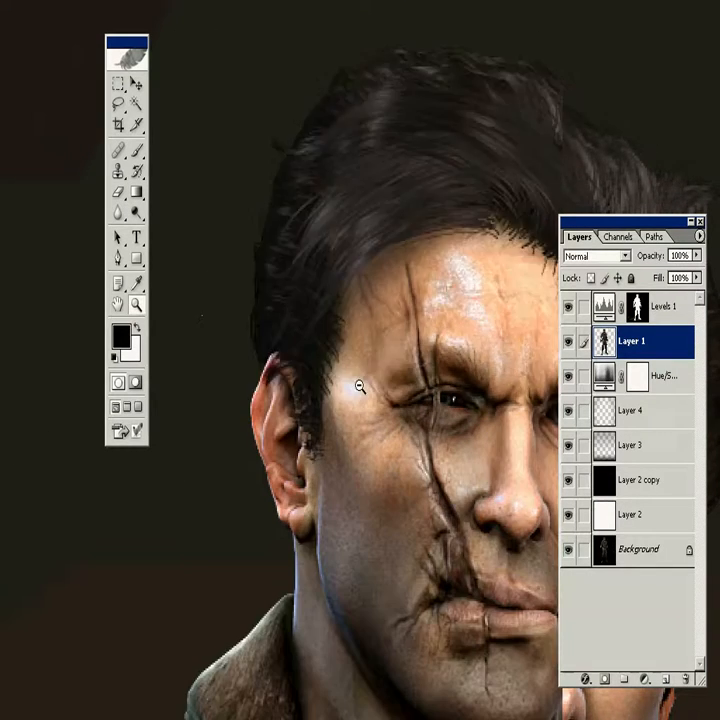
{"action": "left_click", "coordinate": [443, 357], "text": "alt"}
{"action": "left_click", "coordinate": [390, 345], "text": "alt"}
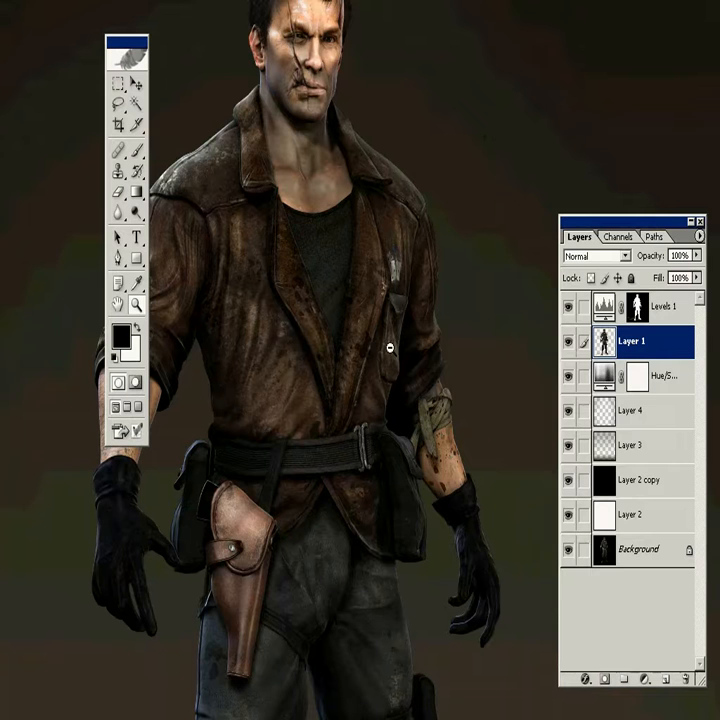
{"action": "left_click_drag", "start_coordinate": [339, 418], "coordinate": [381, 346]}
{"action": "left_click", "coordinate": [350, 405], "text": "alt"}
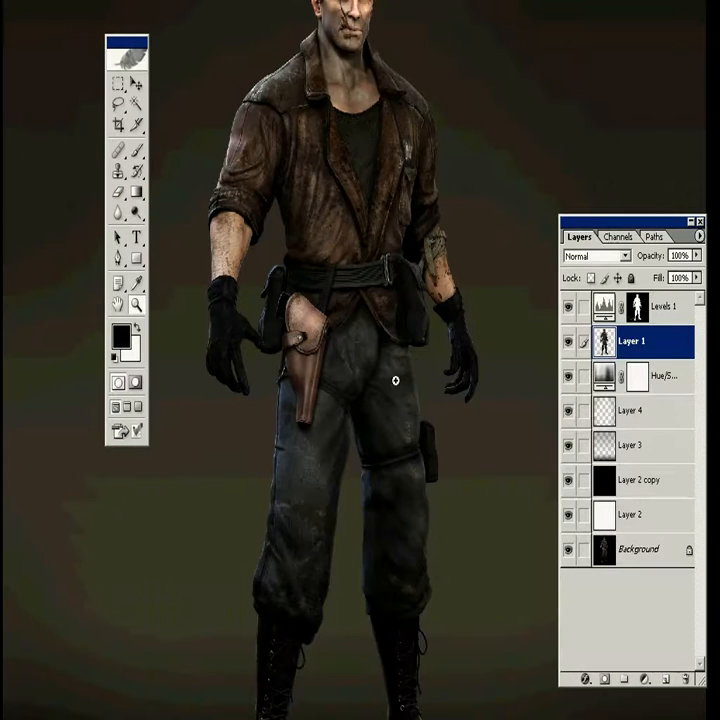
Step: Compare the character with Layer 1 hidden and shown, and load the Levels 1 mask as a selection with that layer active
{"action": "left_click", "coordinate": [568, 343]}
{"action": "left_click", "coordinate": [568, 343]}
{"action": "left_click", "coordinate": [645, 305], "text": "ctrl"}
{"action": "left_click", "coordinate": [628, 560]}
{"action": "left_click", "coordinate": [665, 311]}
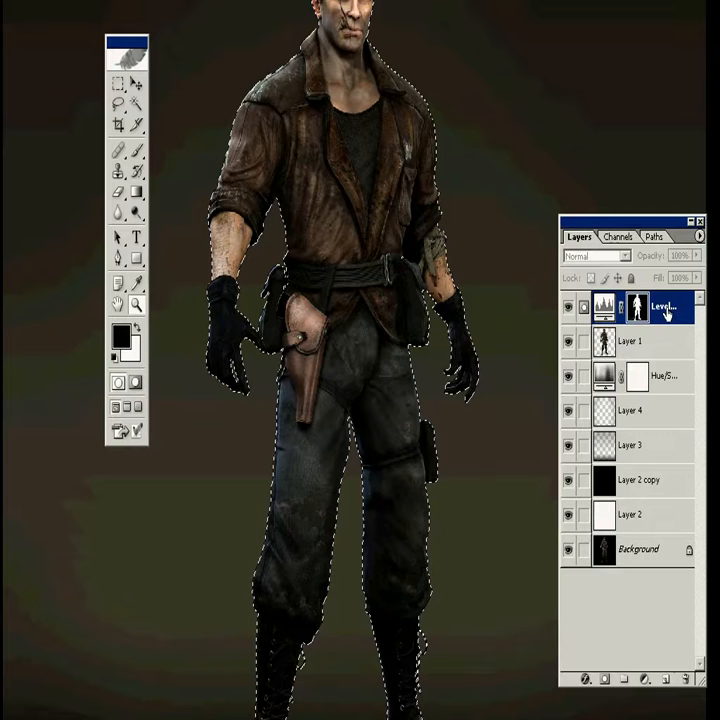
Step: Try brightening the character with a duplicate of Layer 1 in Screen mode at 40% opacity, and delete the copy
{"action": "left_click", "coordinate": [638, 416]}
{"action": "left_click_drag", "start_coordinate": [638, 416], "coordinate": [666, 680]}
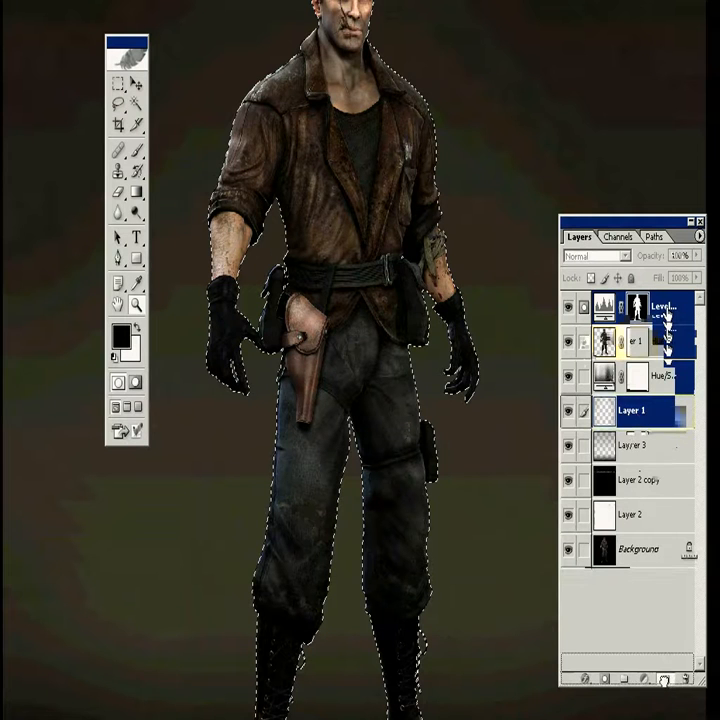
{"action": "left_click", "coordinate": [597, 256]}
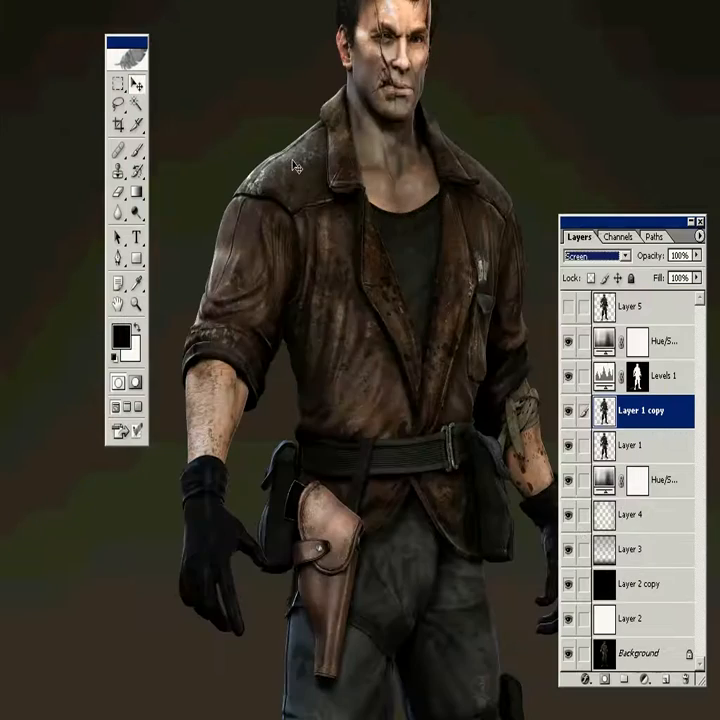
{"action": "key", "text": "4"}
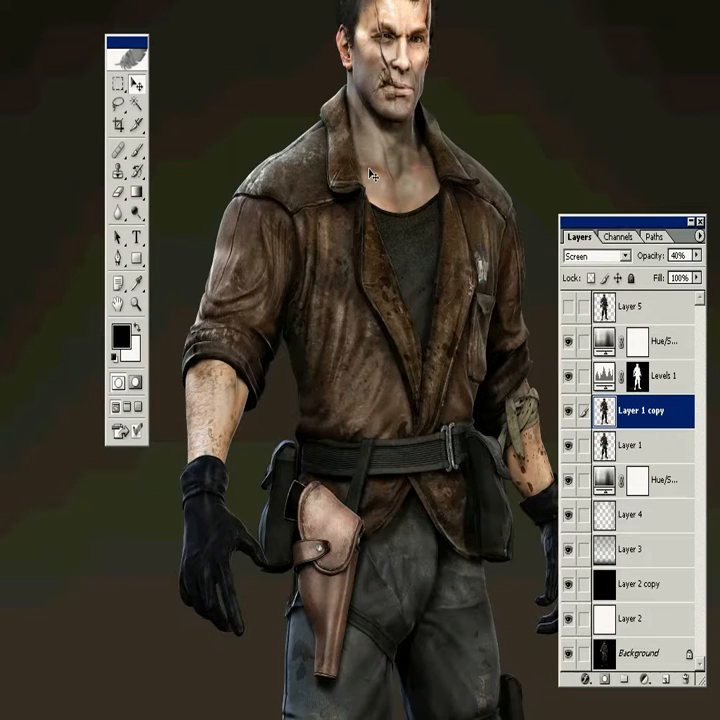
{"action": "key", "text": "0"}
{"action": "left_click_drag", "start_coordinate": [640, 420], "coordinate": [686, 678]}
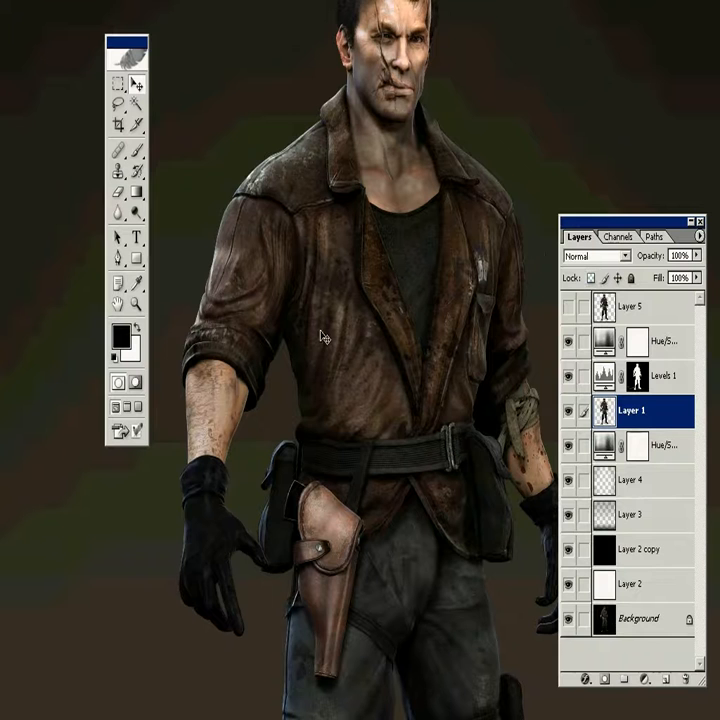
Step: Review the full-length character against the dark backdrop with the interface palettes hidden and shown
{"action": "key", "text": "z"}
{"action": "left_click", "coordinate": [376, 150], "text": "alt"}
{"action": "left_click", "coordinate": [376, 236], "text": "alt"}
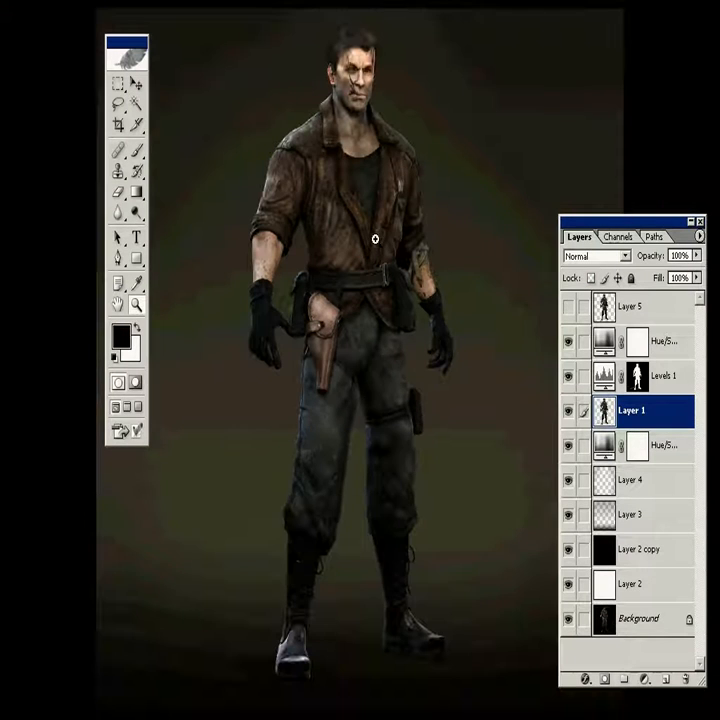
{"action": "key", "text": "Tab"}
{"action": "key", "text": "Tab"}
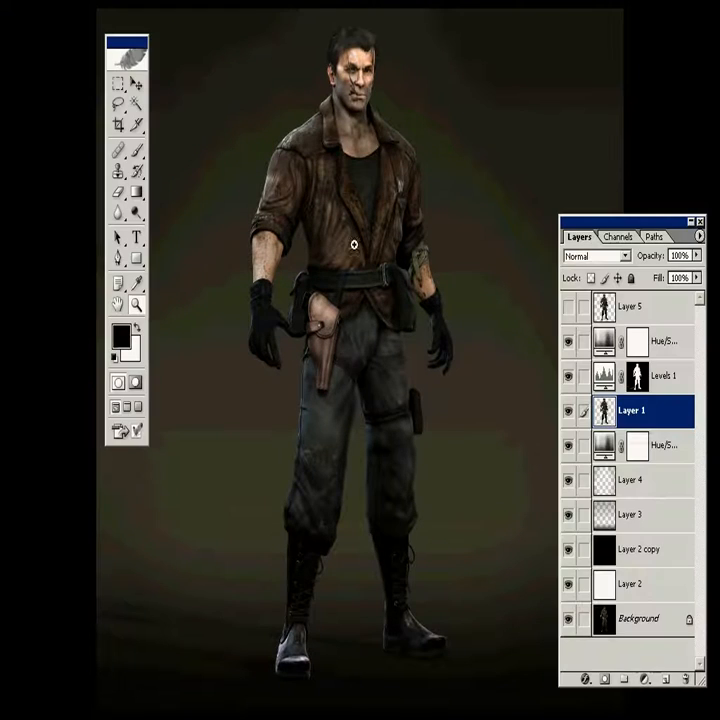